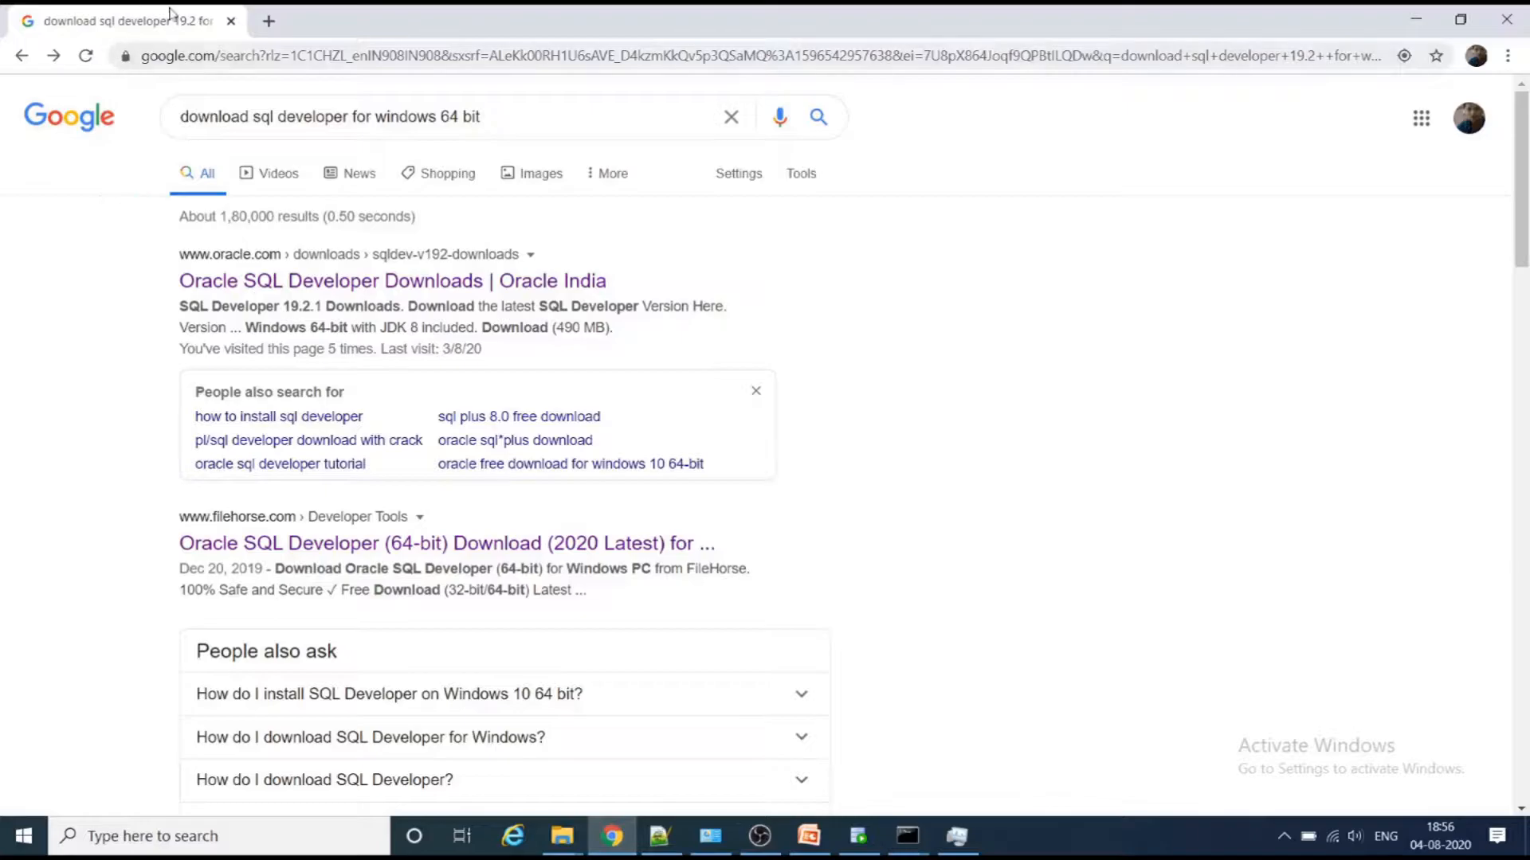
- Open the Oracle SQL Developer Downloads page from the search results for the Windows 64-bit download
left_click(509, 118)
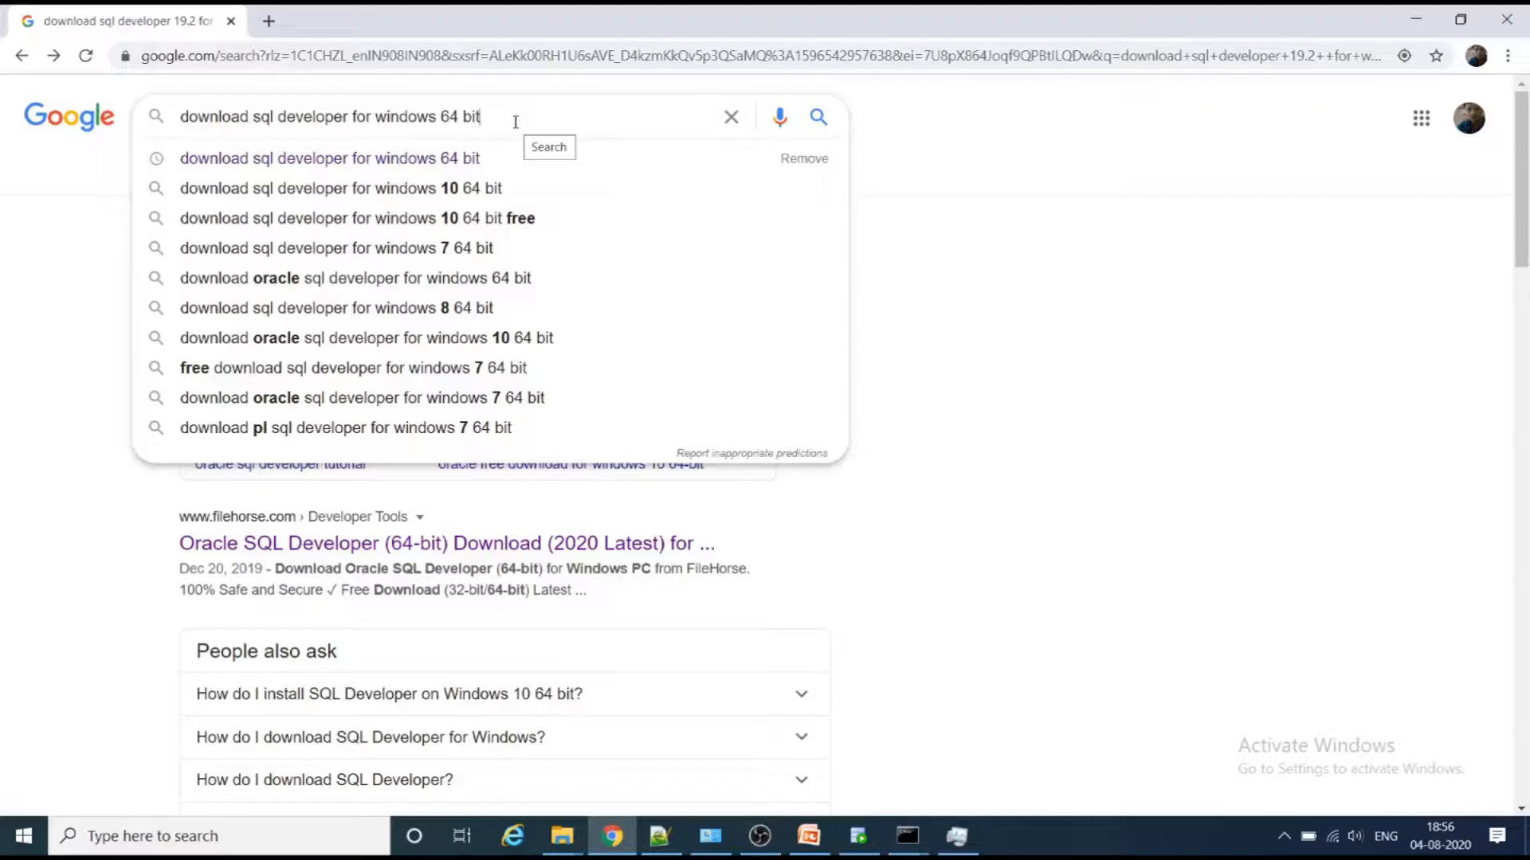
left_click(52, 275)
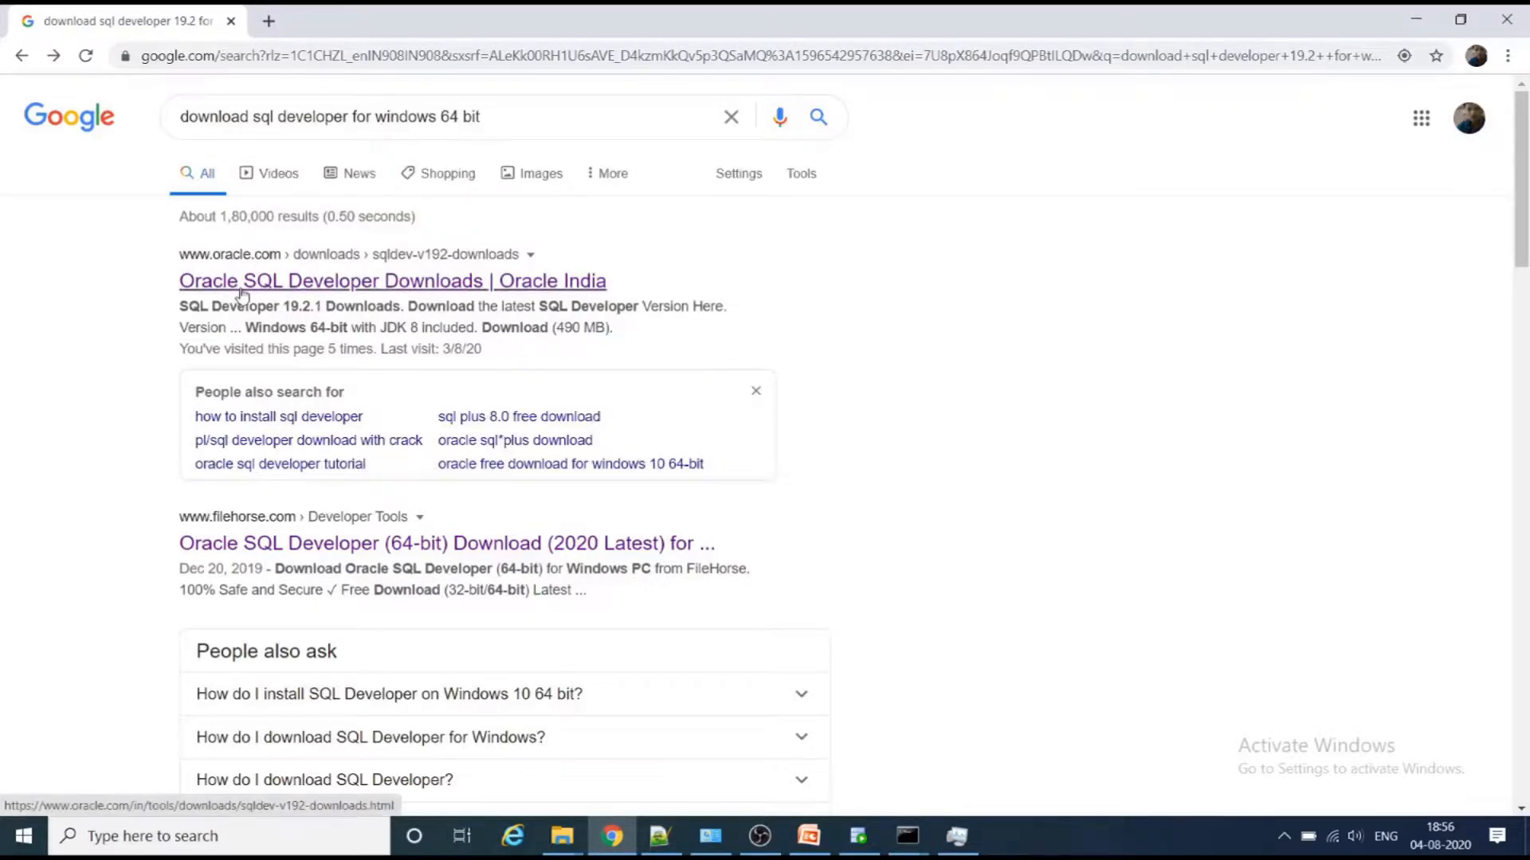
left_click(451, 291)
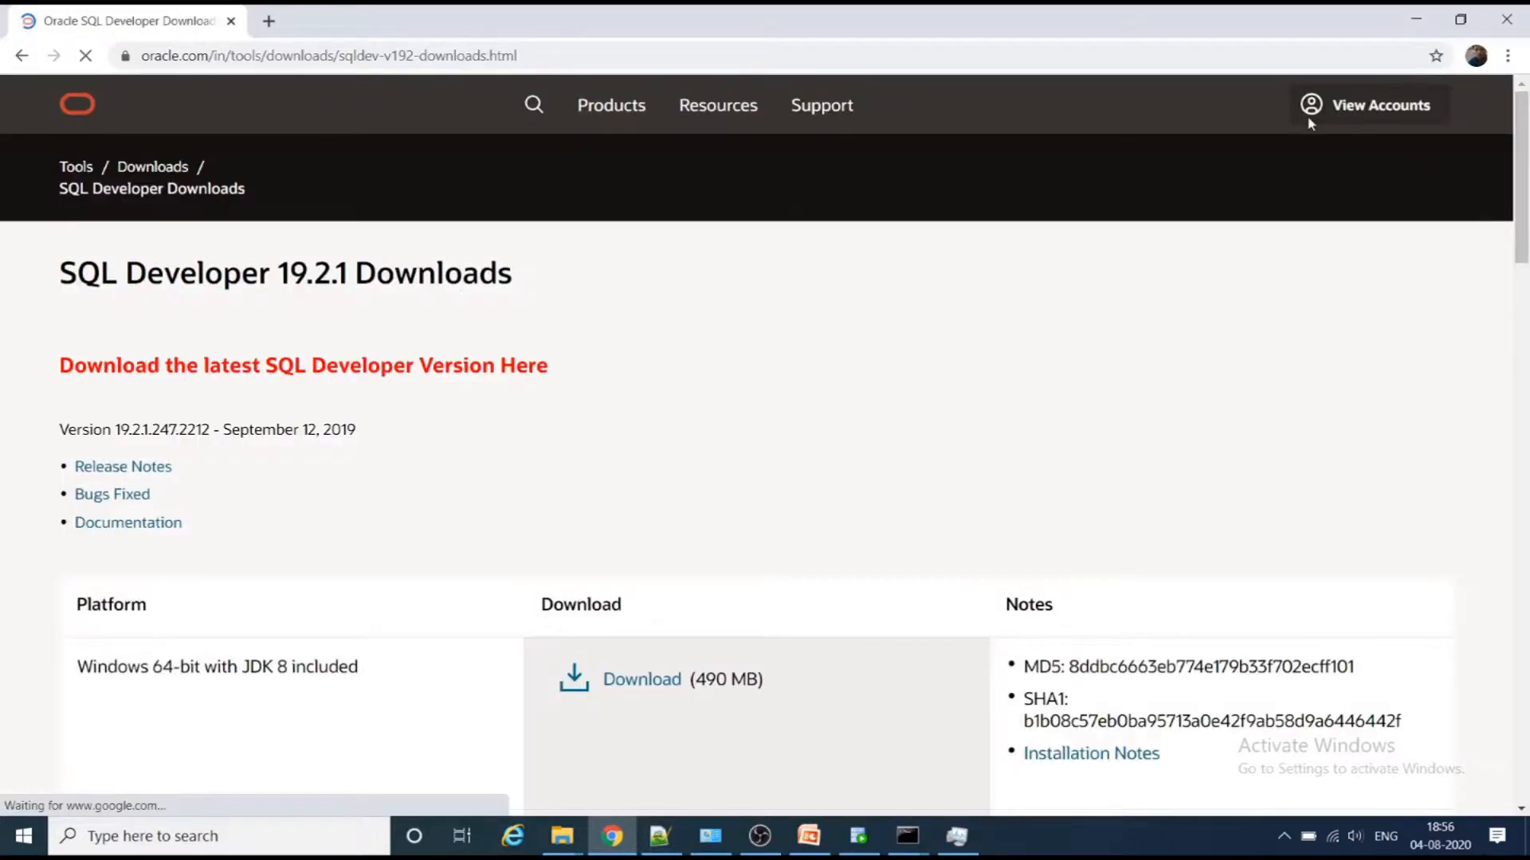
- View the license prompt for the Windows 64-bit with JDK 8 included download and close it
scroll(526, 423, "down", 12)
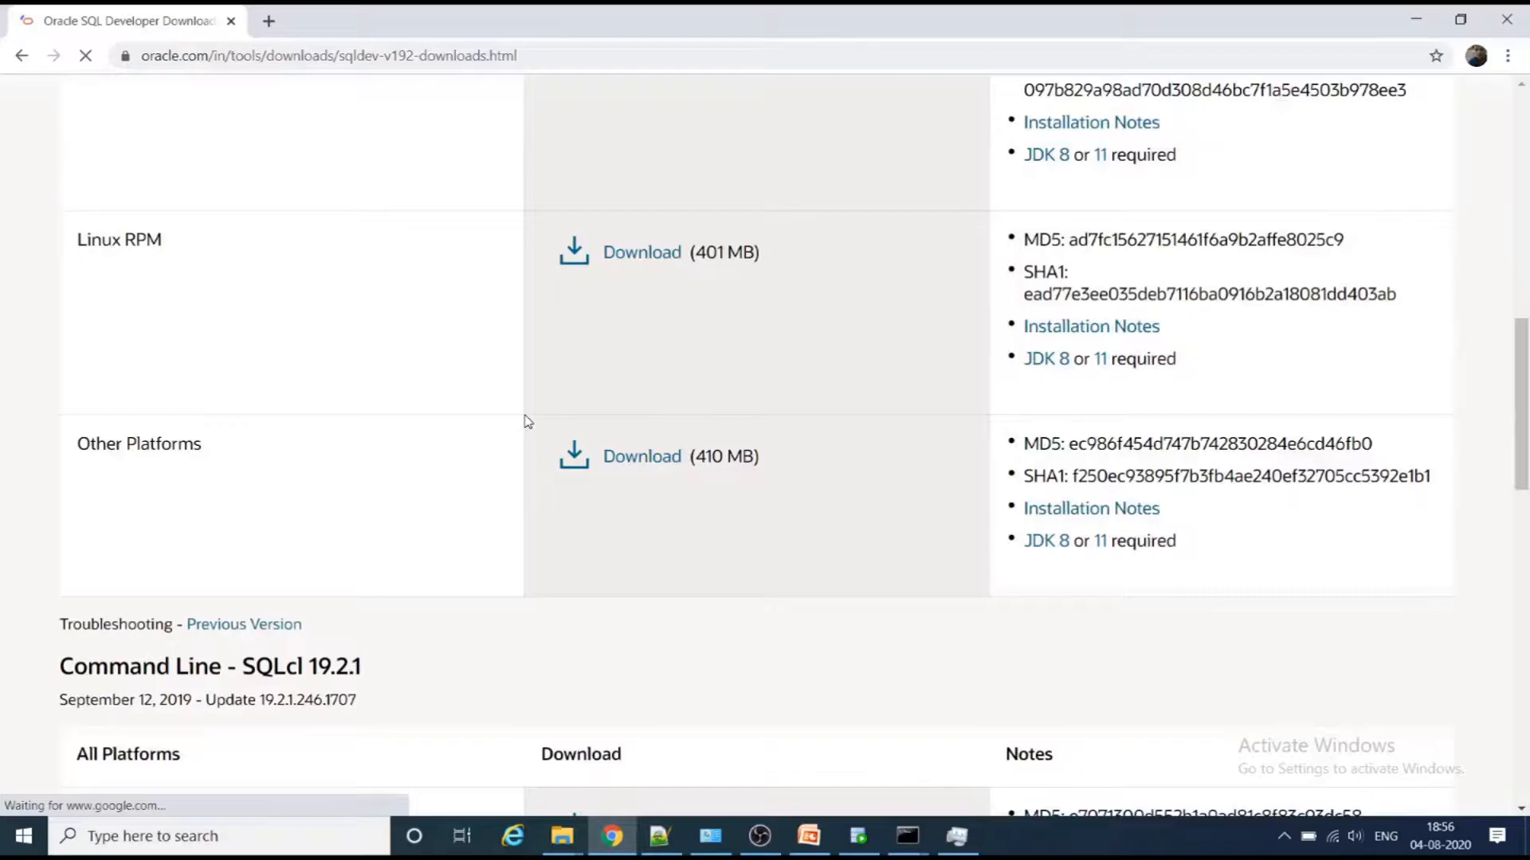
scroll(525, 422, "up", 8)
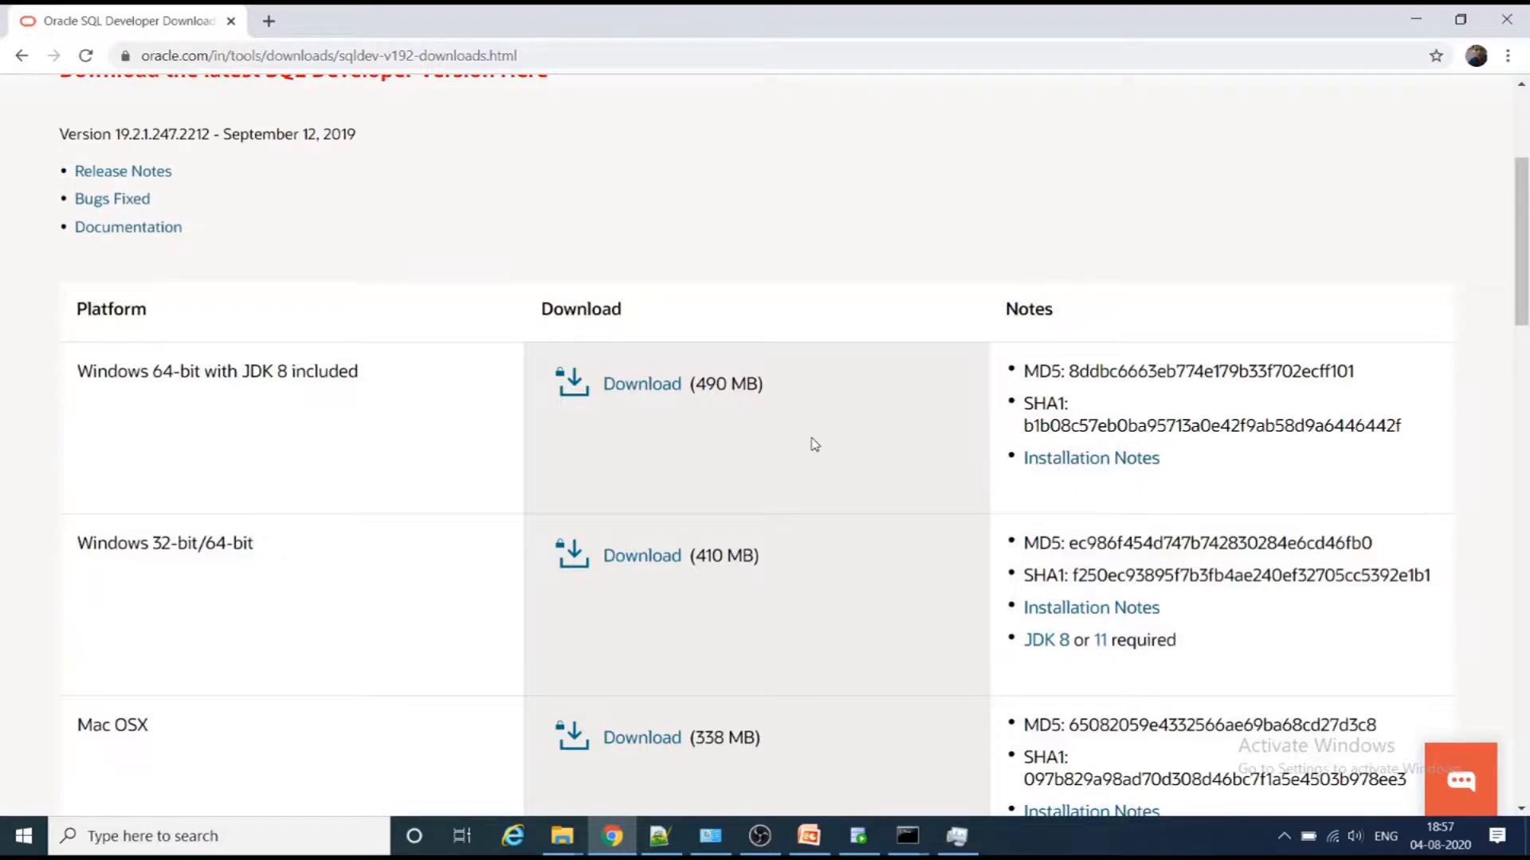
left_click(666, 387)
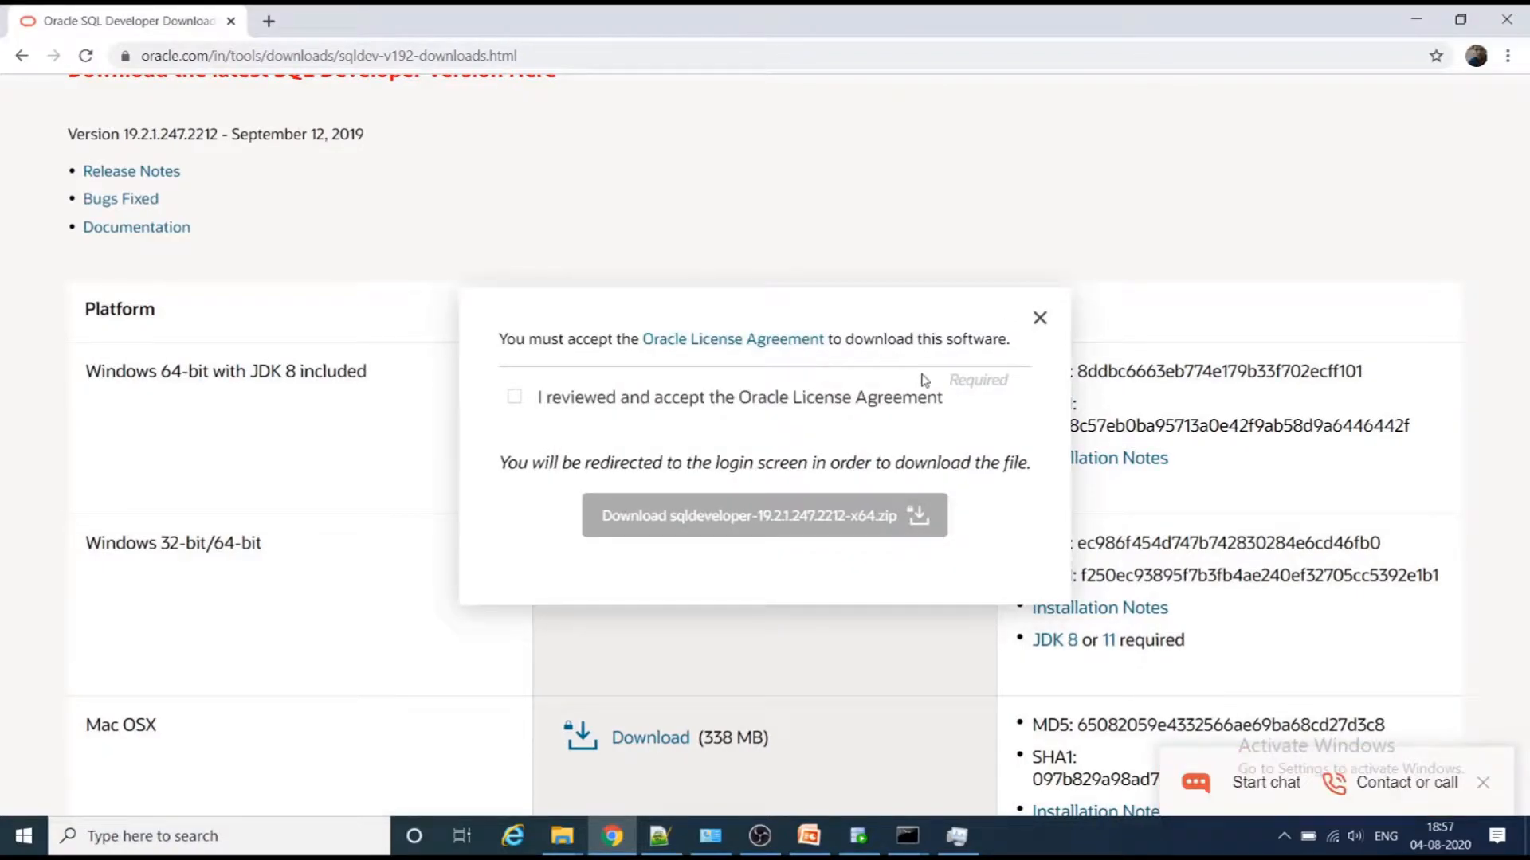
left_click(1041, 320)
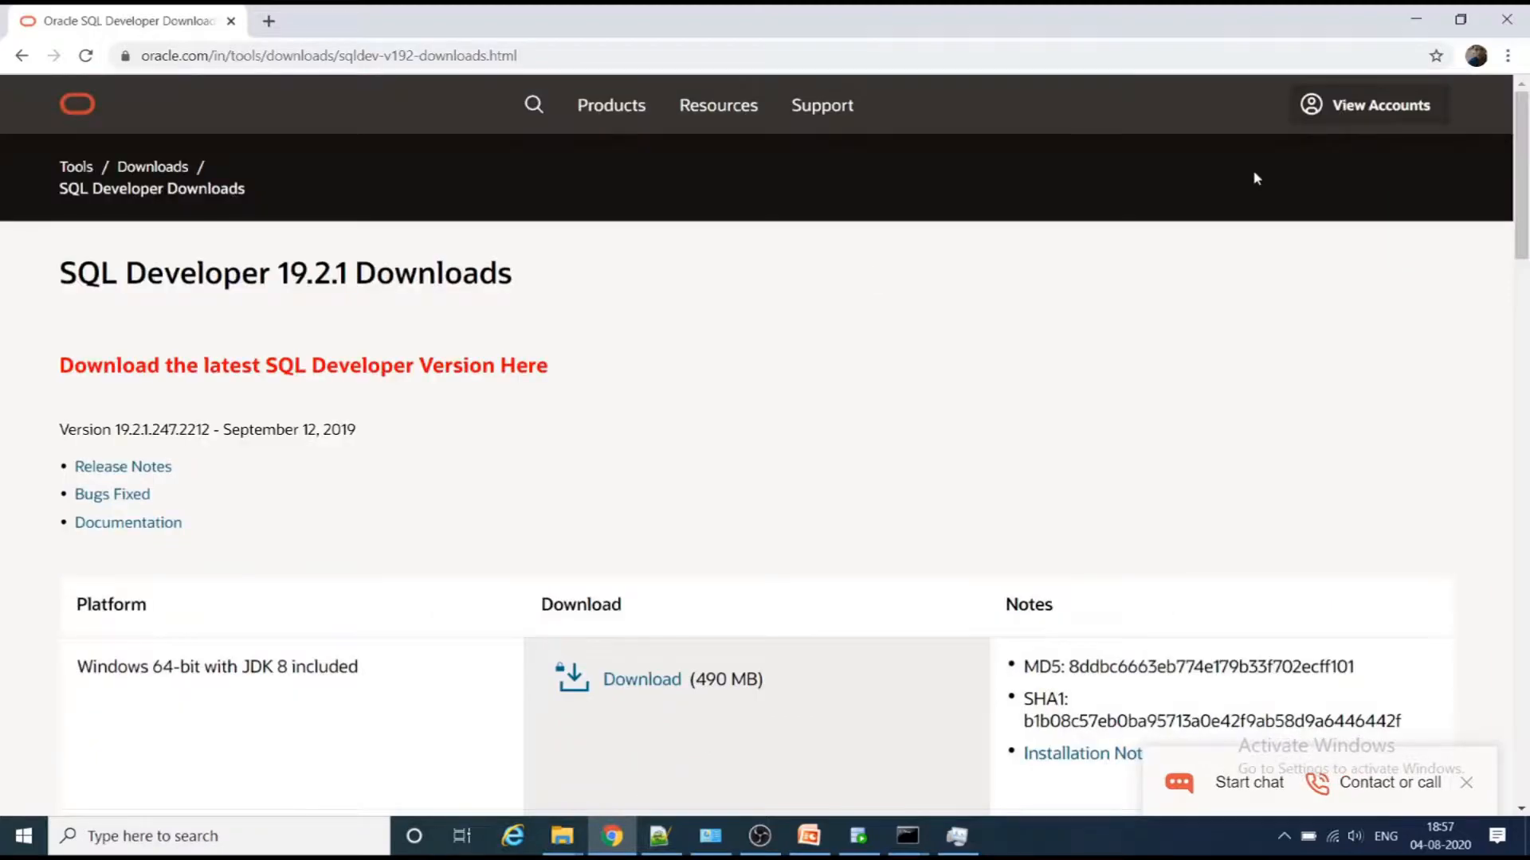
- Check the Oracle account options for signing in or creating an account
left_click(1319, 109)
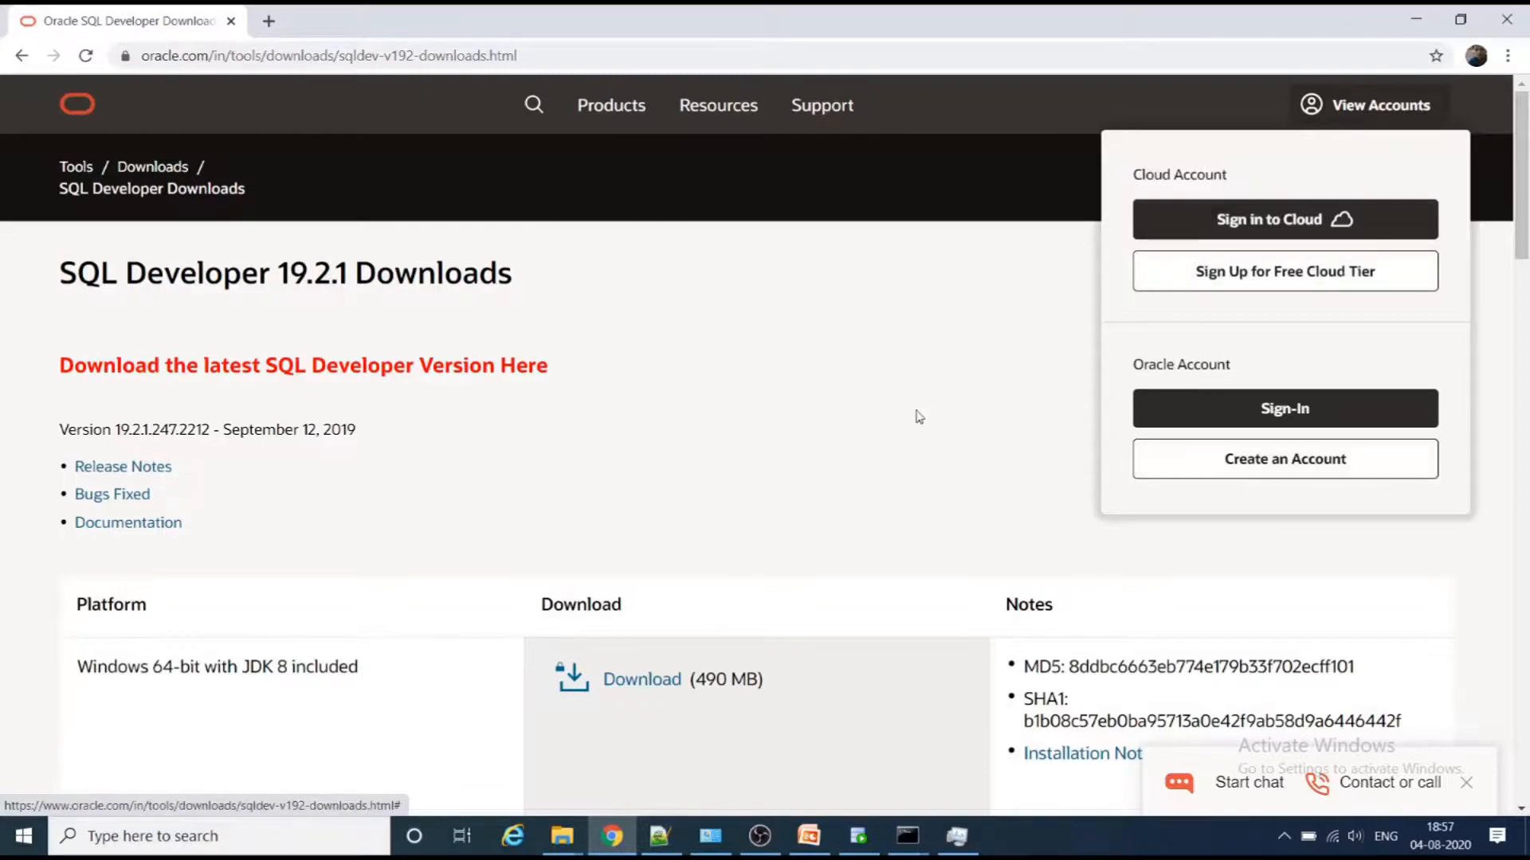
left_click(865, 447)
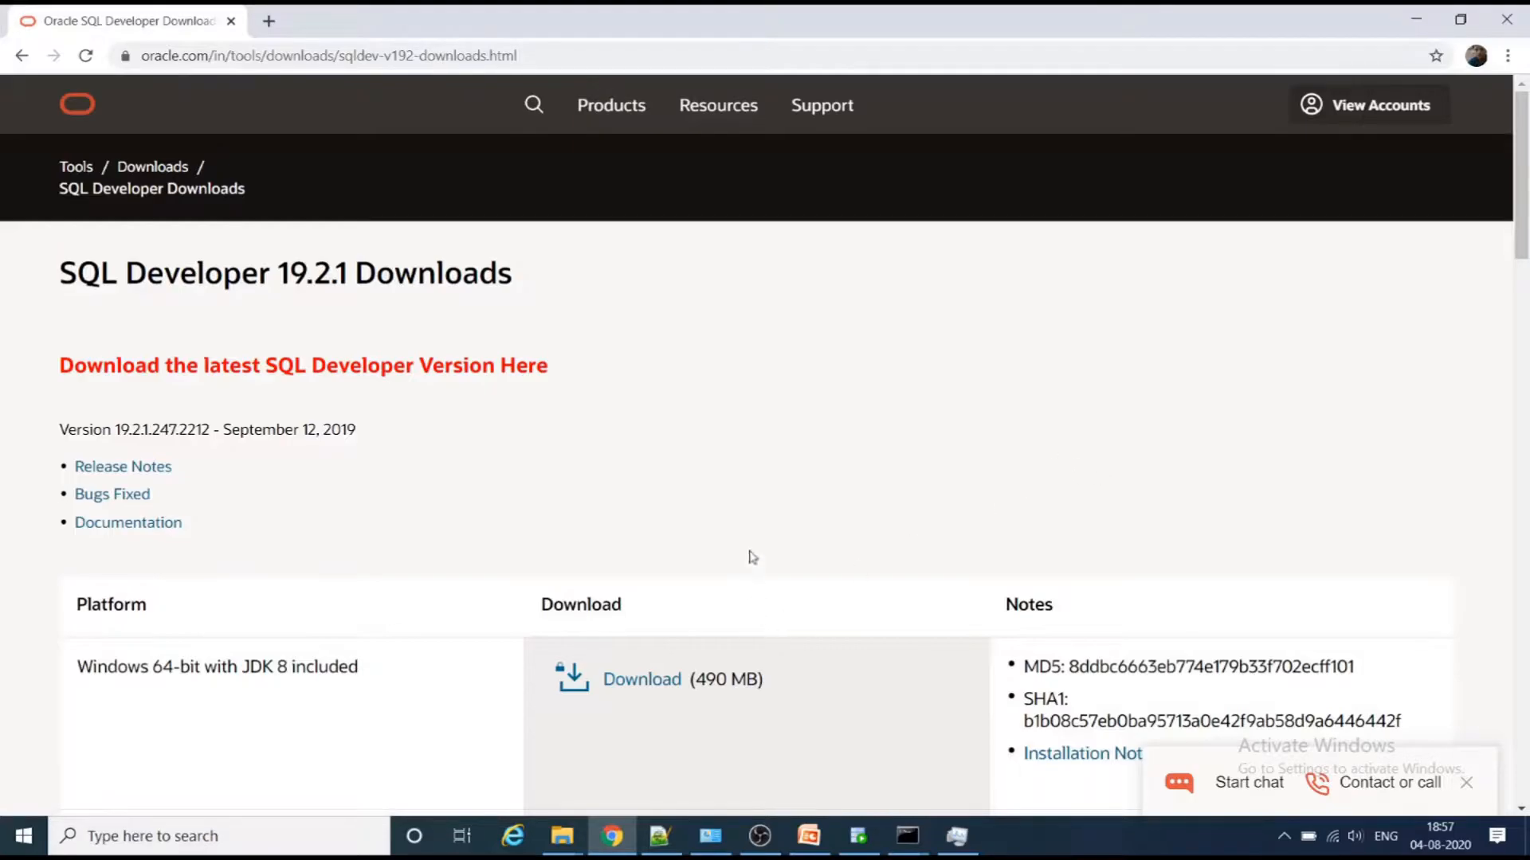
scroll(761, 507, "down", 6)
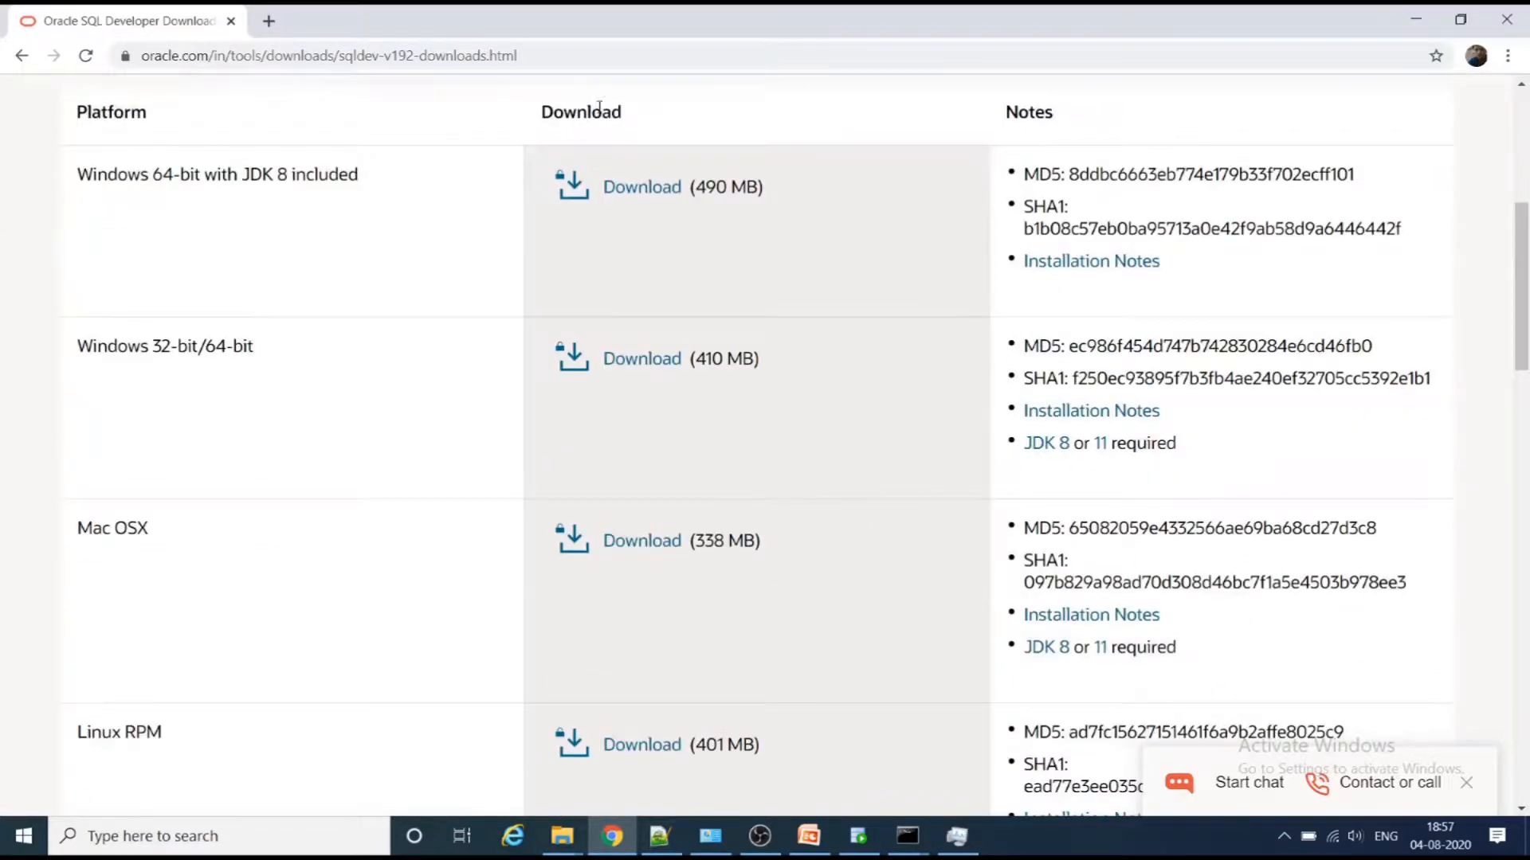
scroll(408, 468, "up", 5)
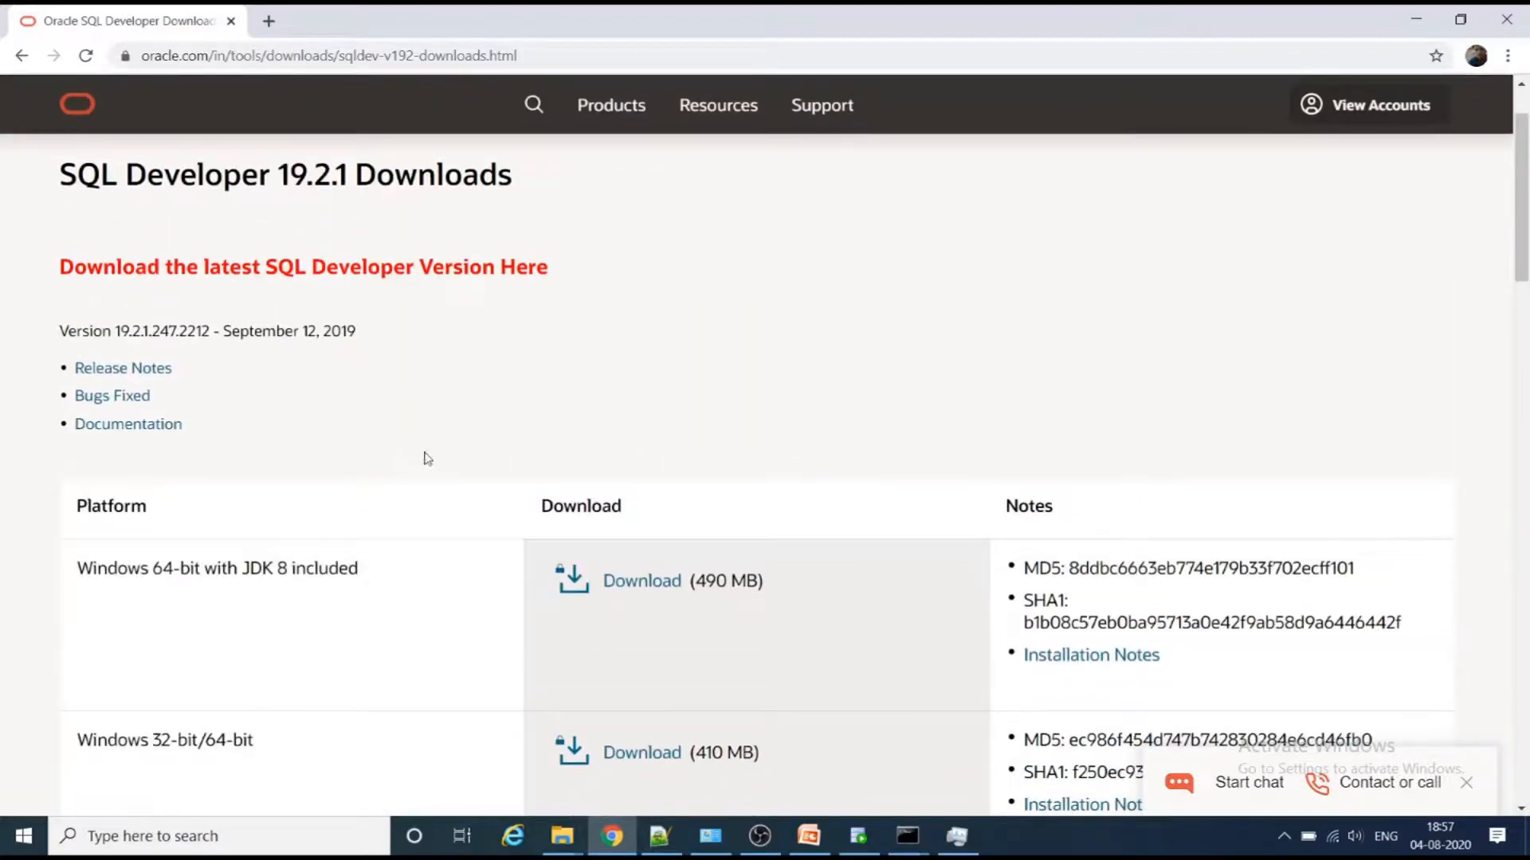
left_click(1336, 111)
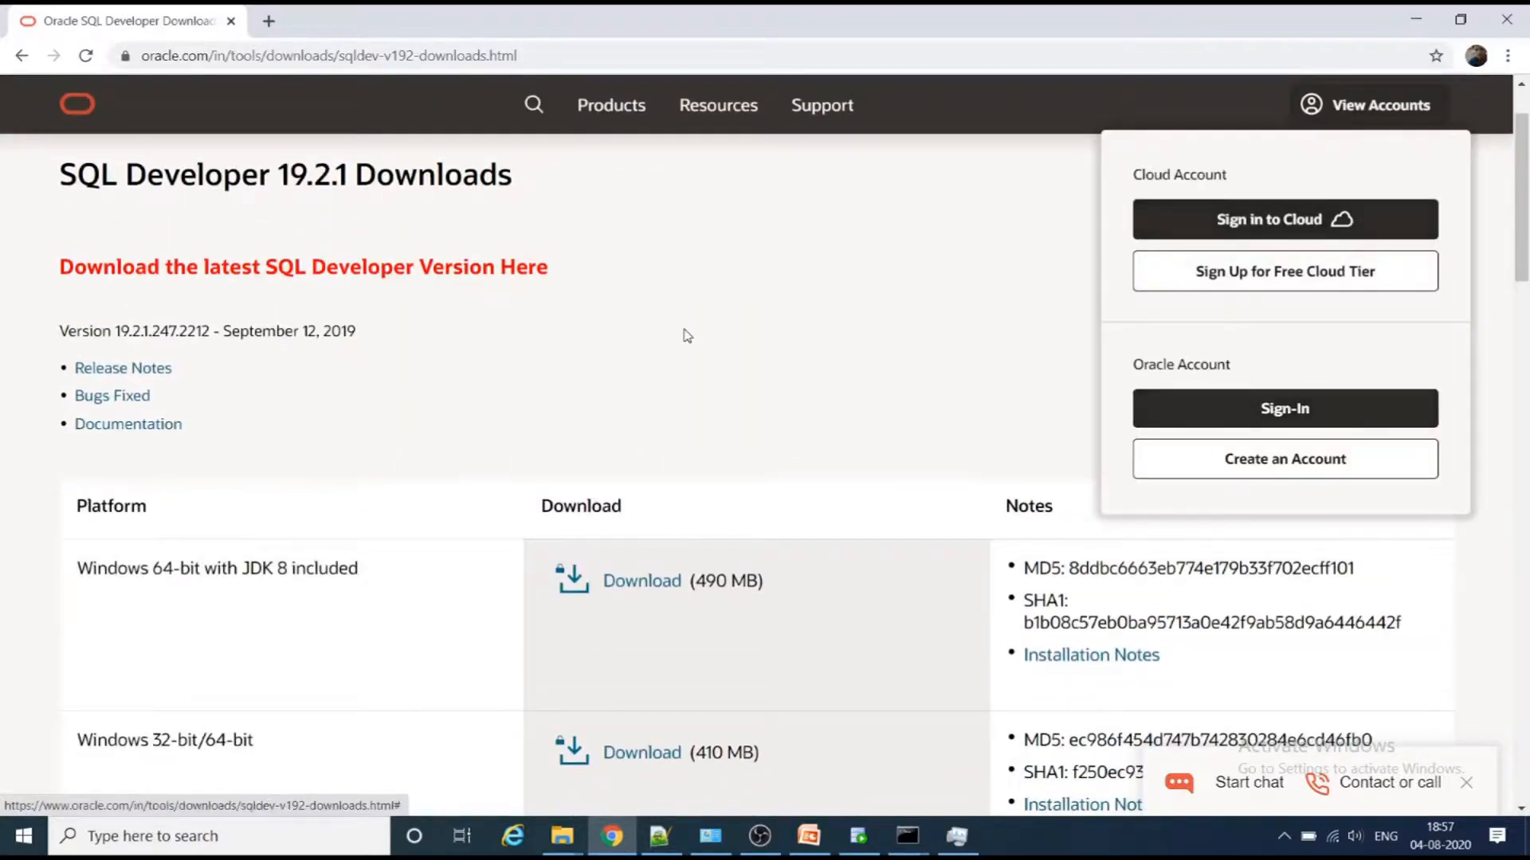
- Compare the Windows 32-bit/64-bit and Windows 64-bit with JDK 8 included entries in the platform table
scroll(684, 339, "down", 4)
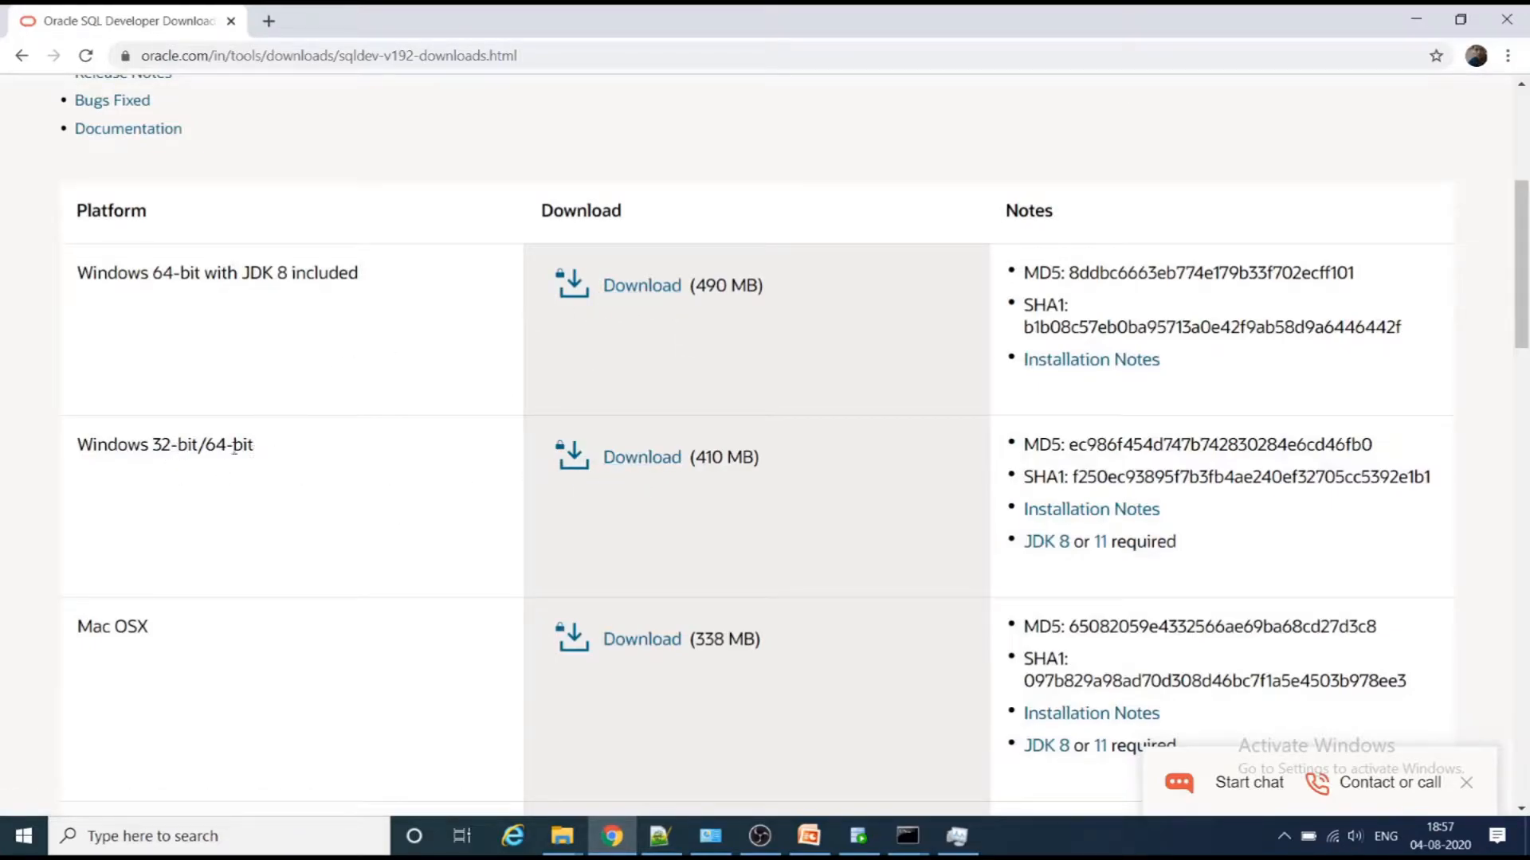
left_click_drag(284, 454, 75, 455)
left_click(121, 507)
left_click_drag(393, 276, 55, 285)
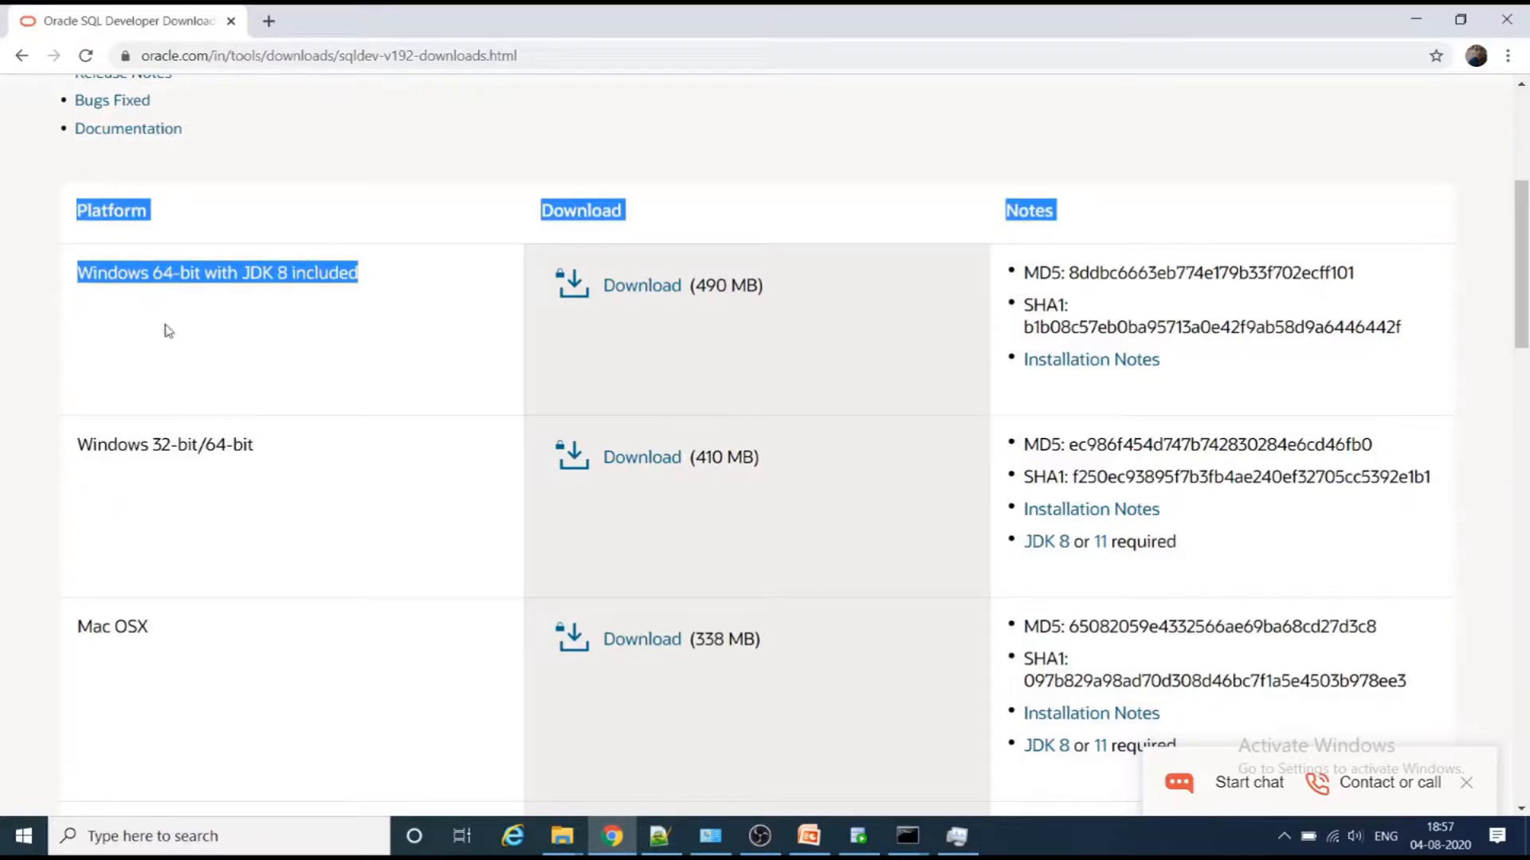
left_click(421, 285)
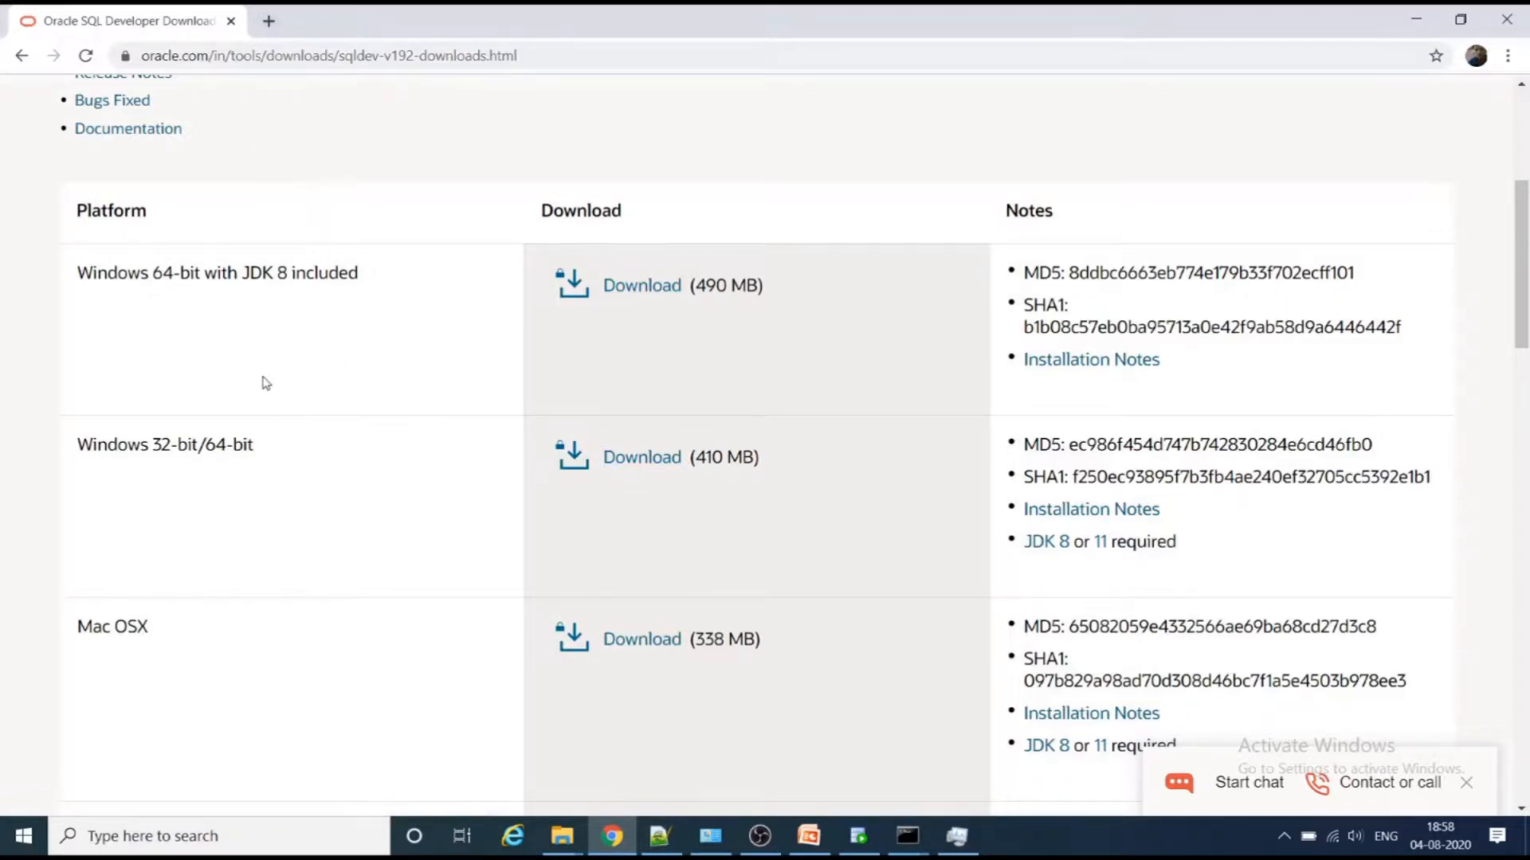
- Search Google for "download jdk8 for windows 64 bit" in a new browser tab
left_click(269, 21)
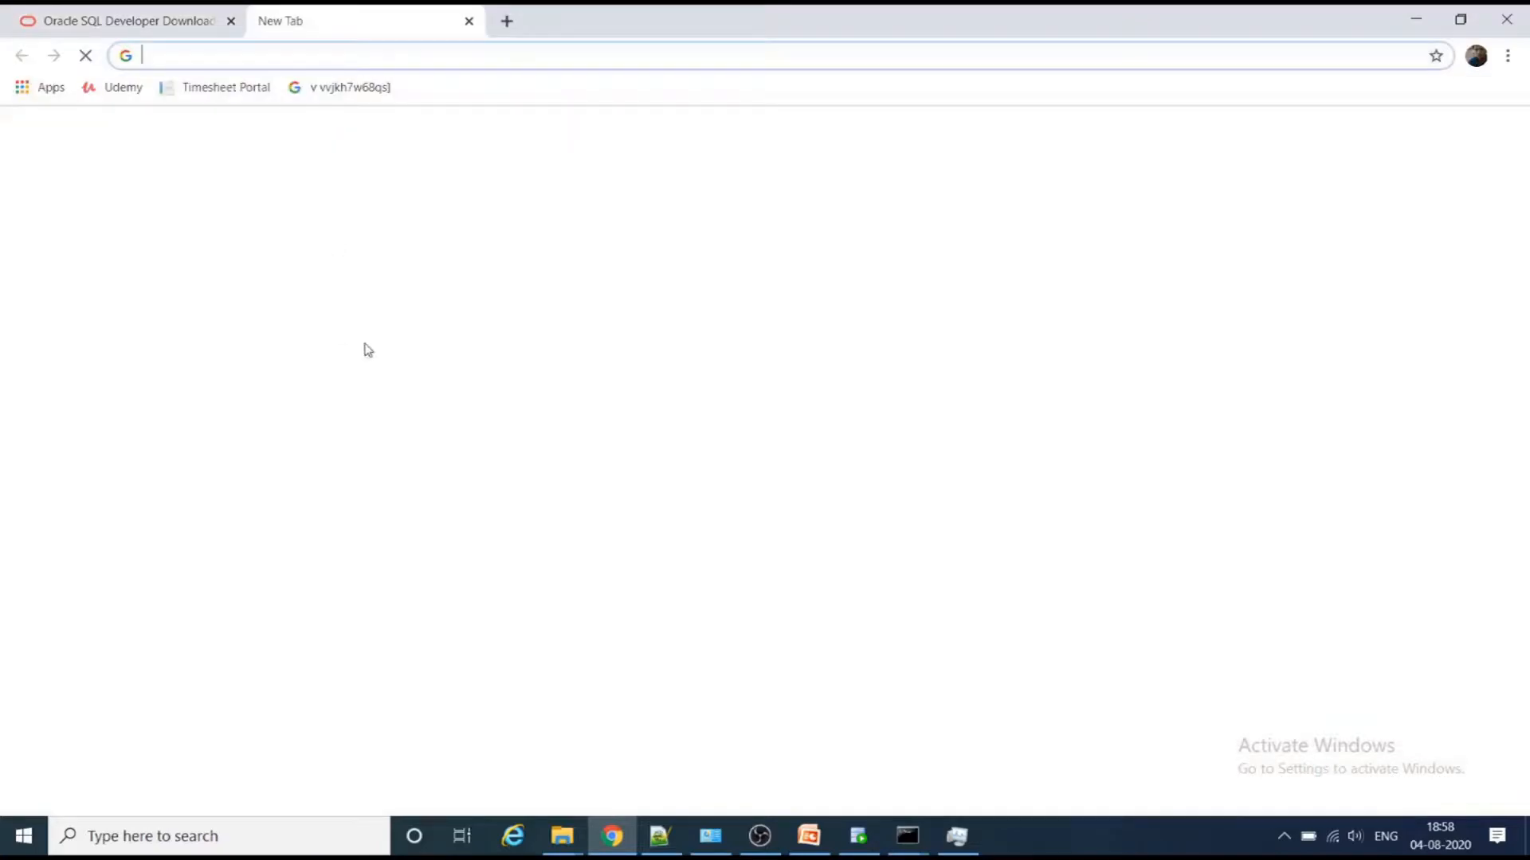
left_click(578, 419)
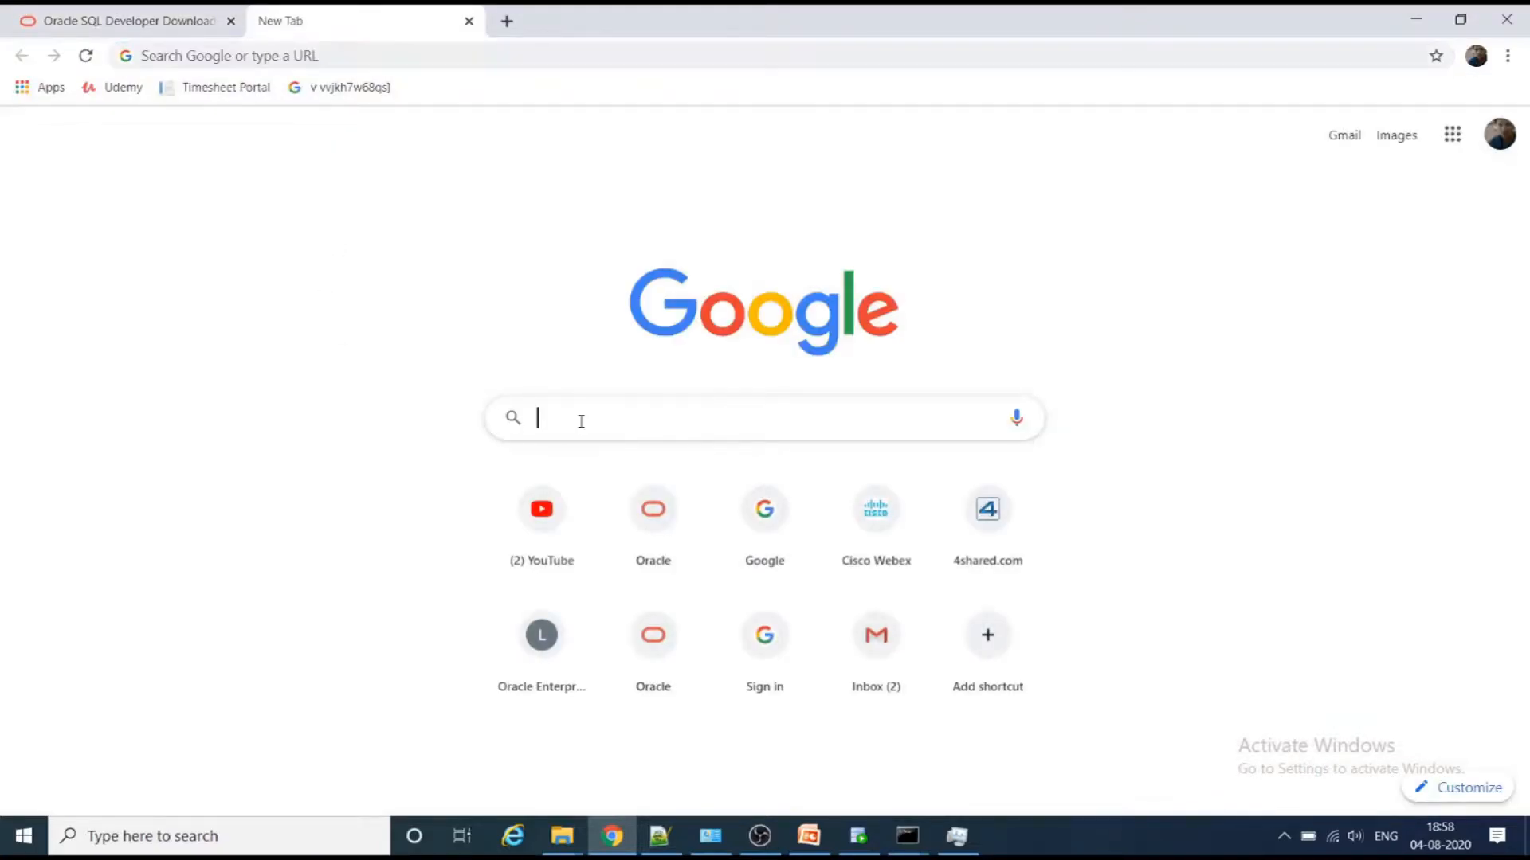
type("downl")
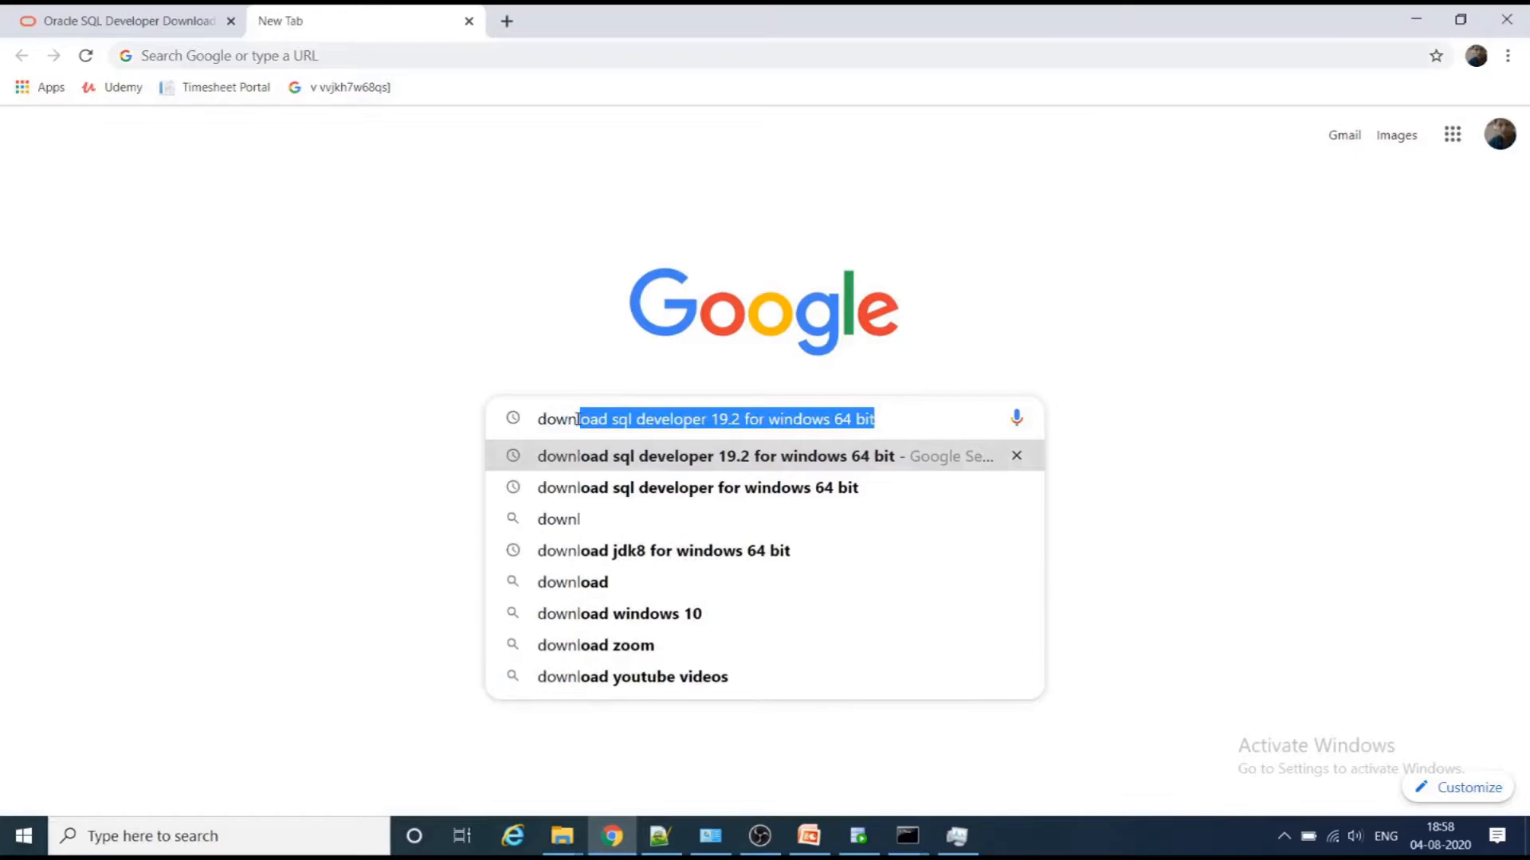
type("oad jdk")
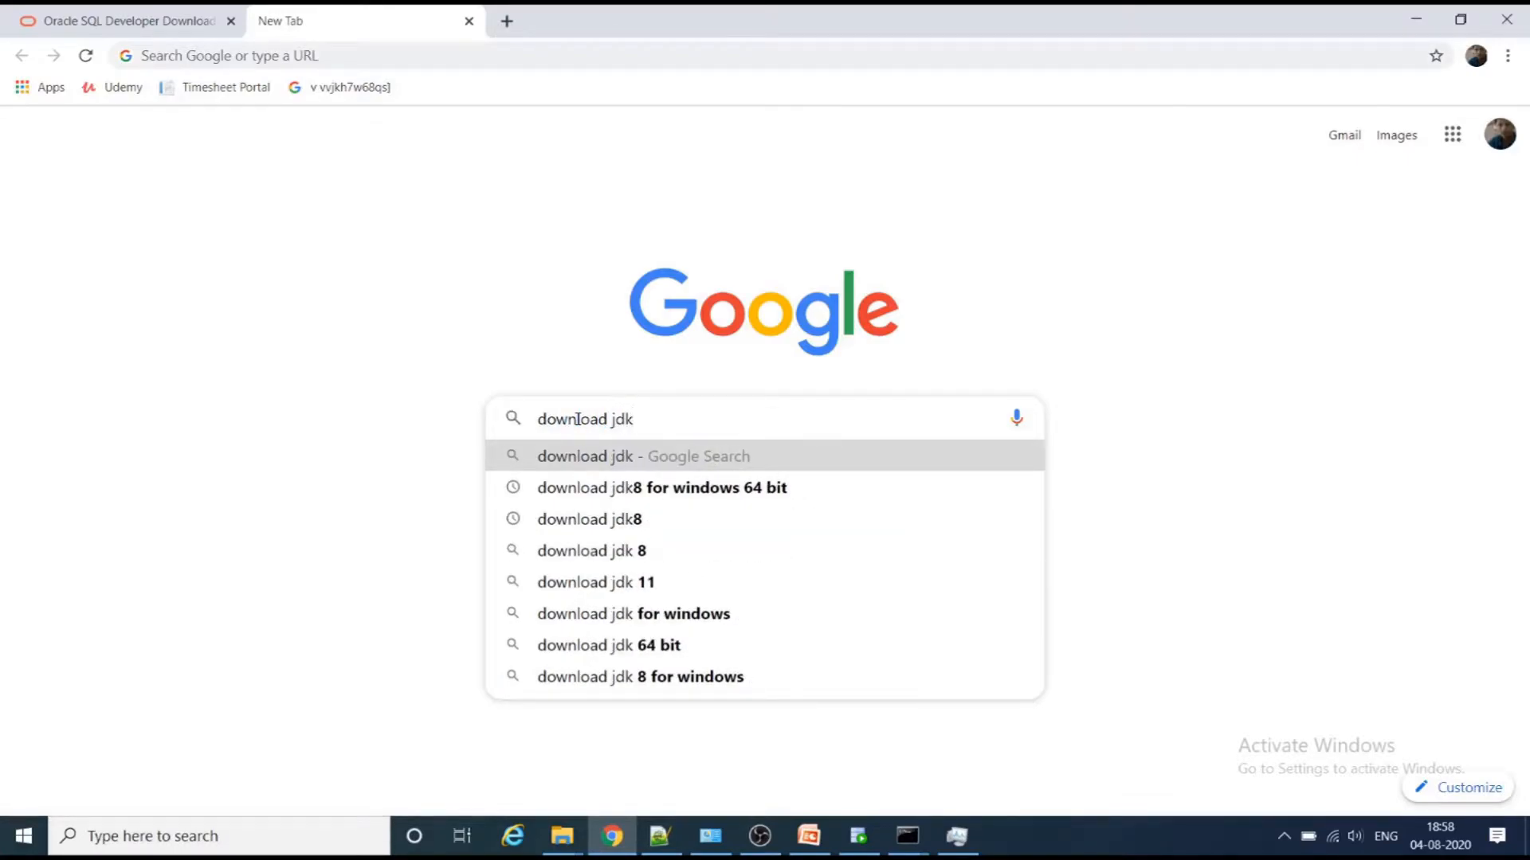
type("8")
key("Down")
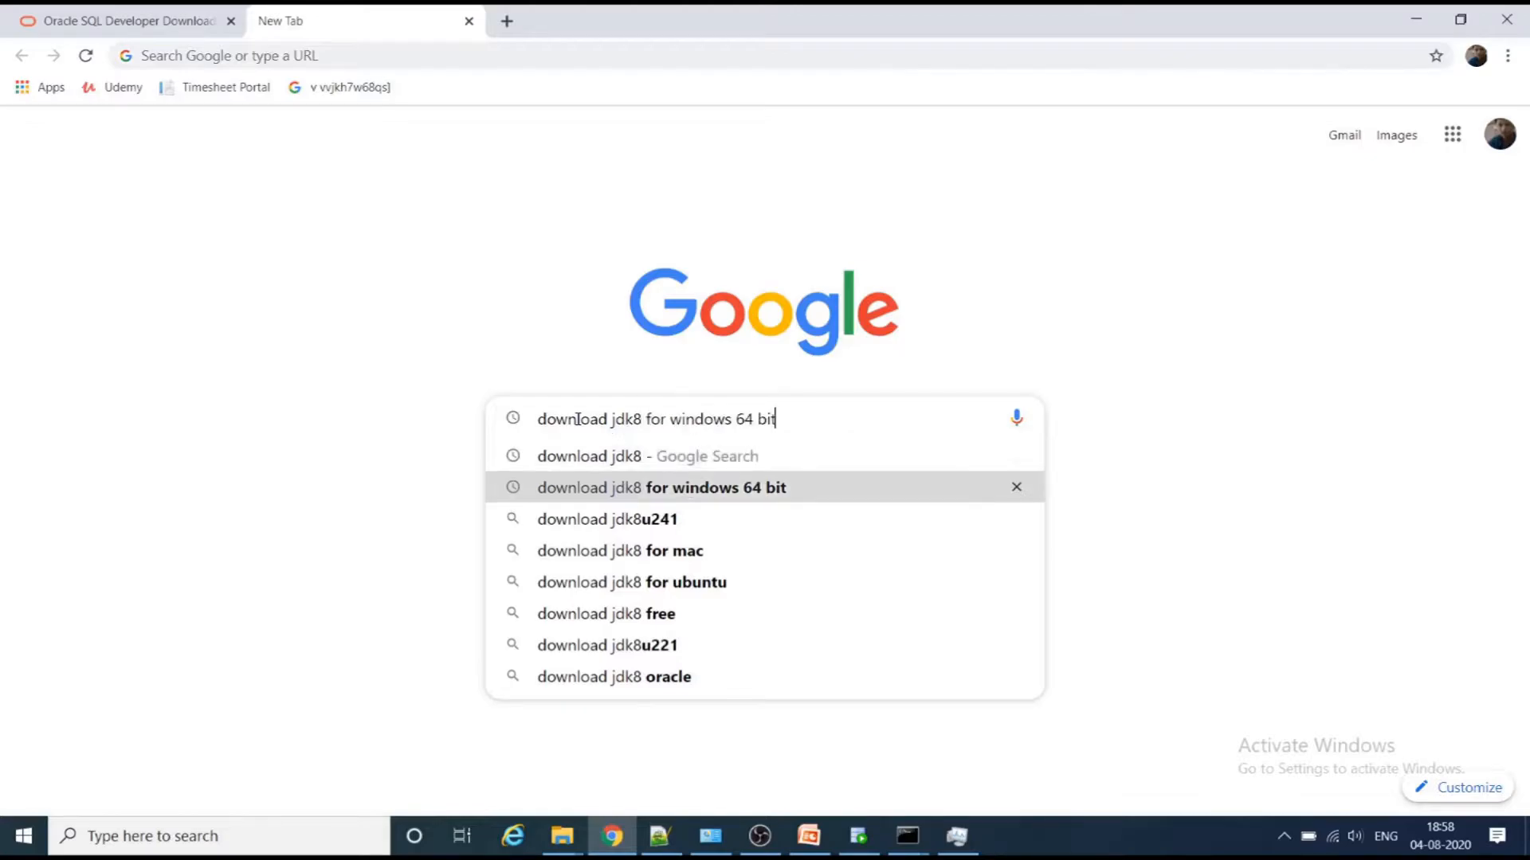
key("Return")
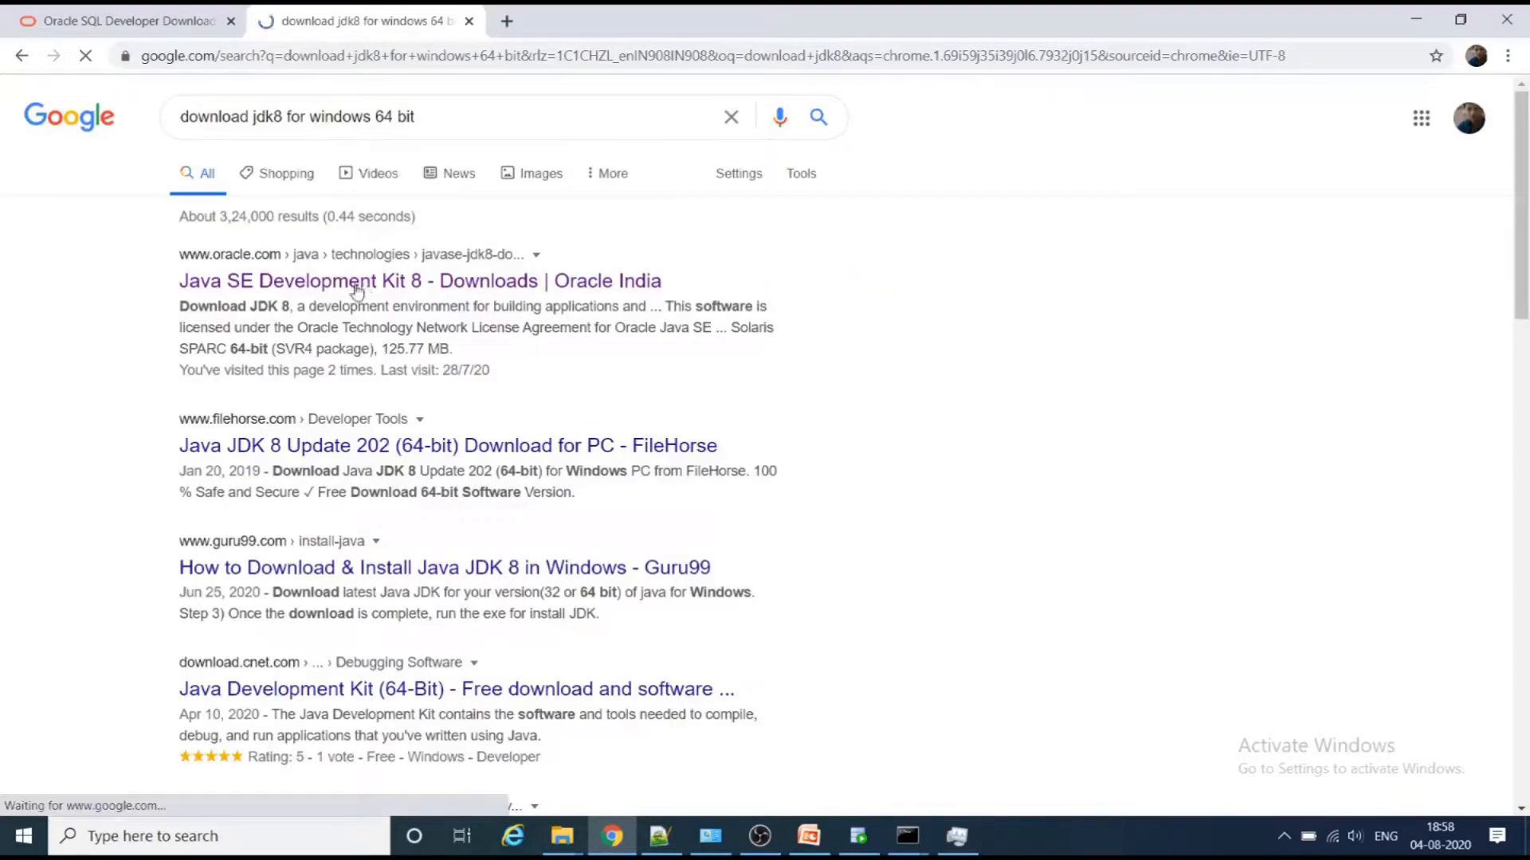
- Open Oracle's Java SE Development Kit 8 Downloads page and locate the Windows x64 installer jdk-8u261-windows-x64.exe
left_click(447, 284)
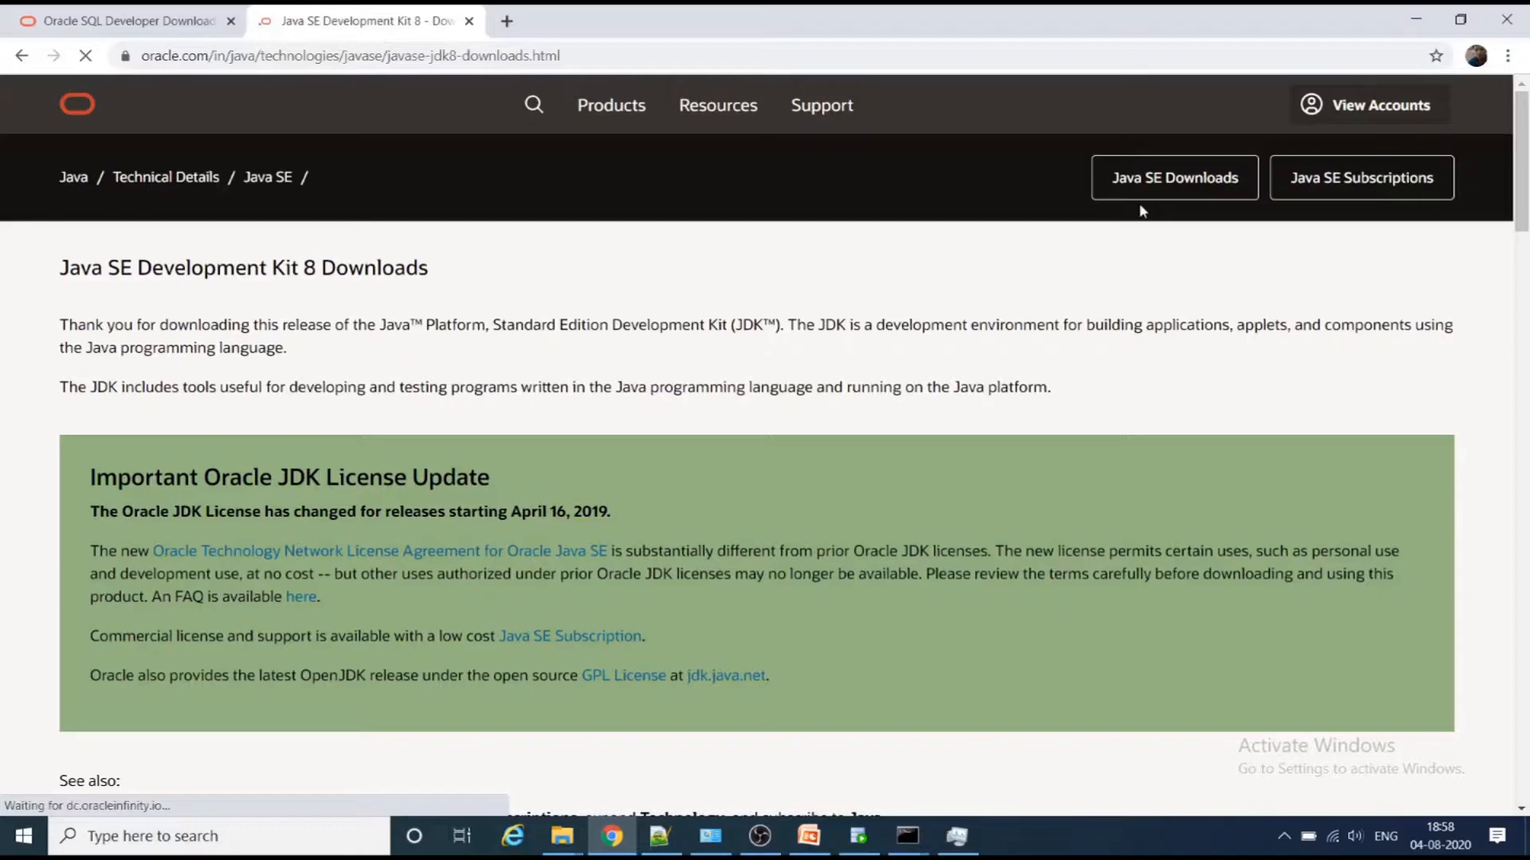
scroll(356, 435, "down", 3)
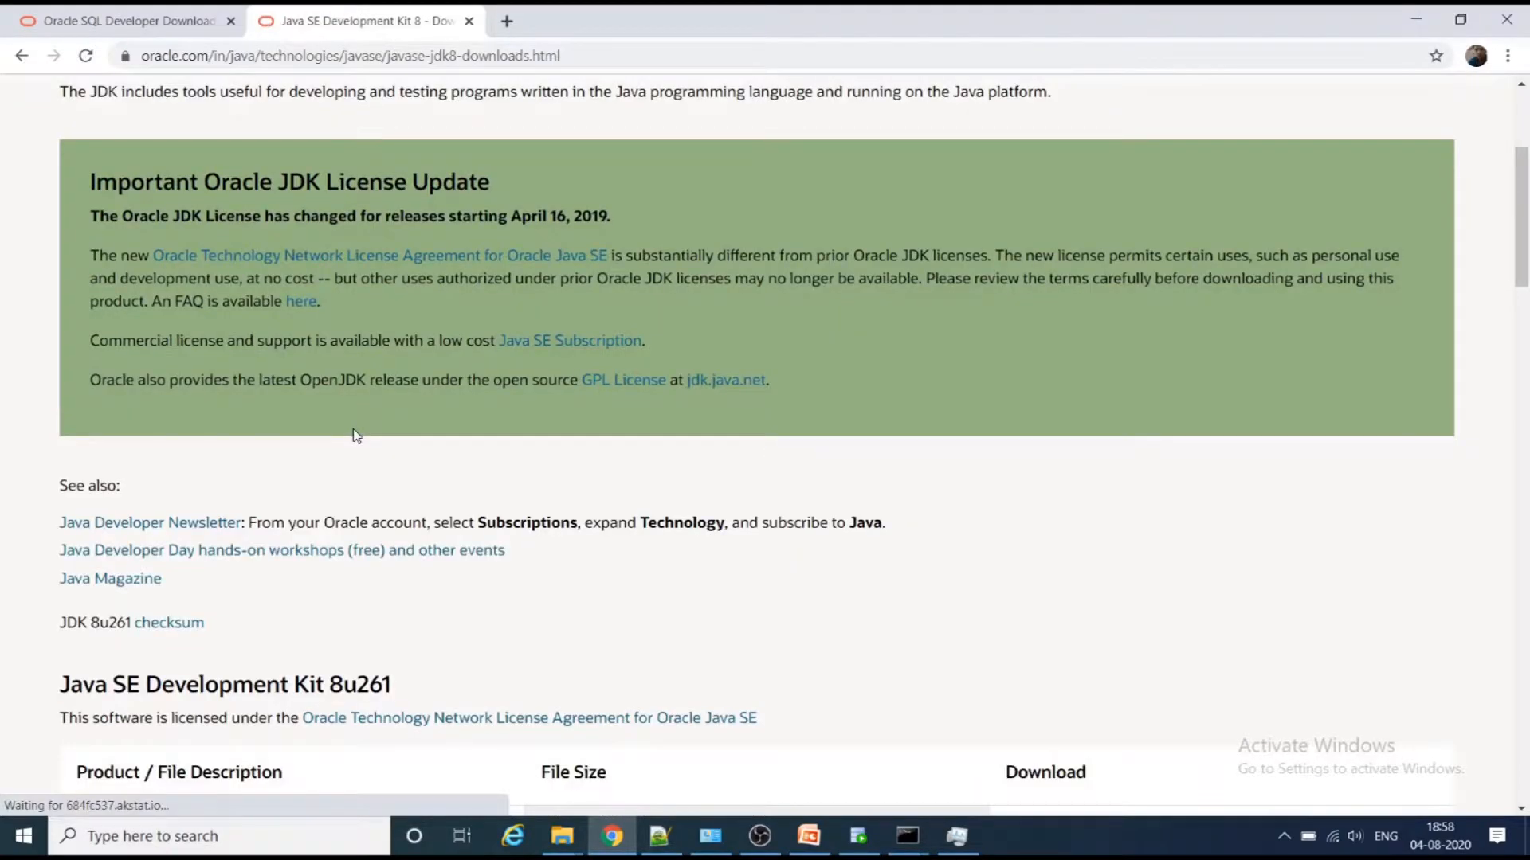
scroll(356, 435, "down", 18)
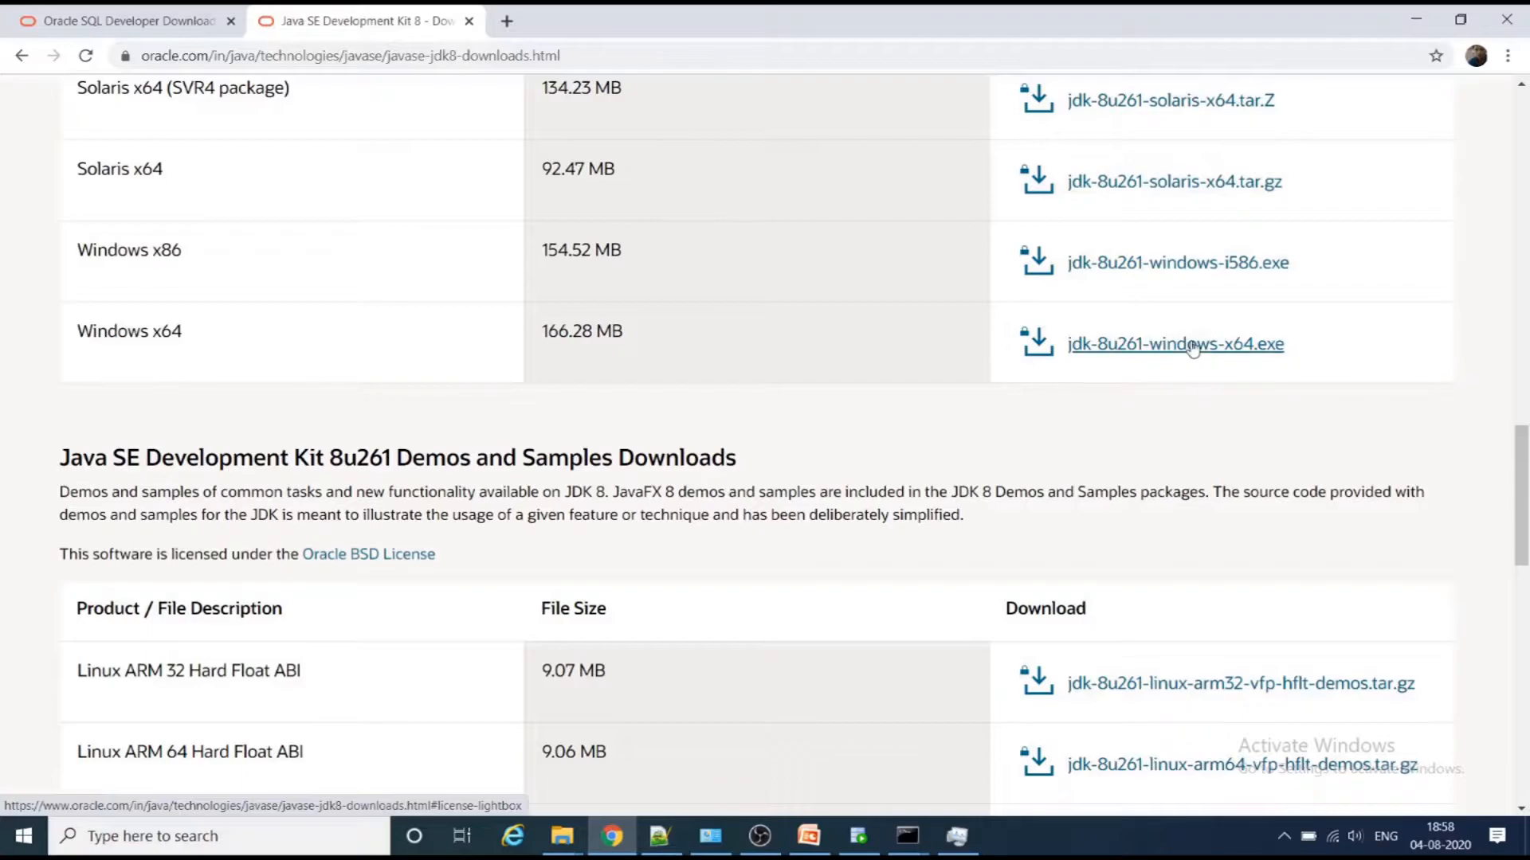
scroll(683, 486, "up", 5)
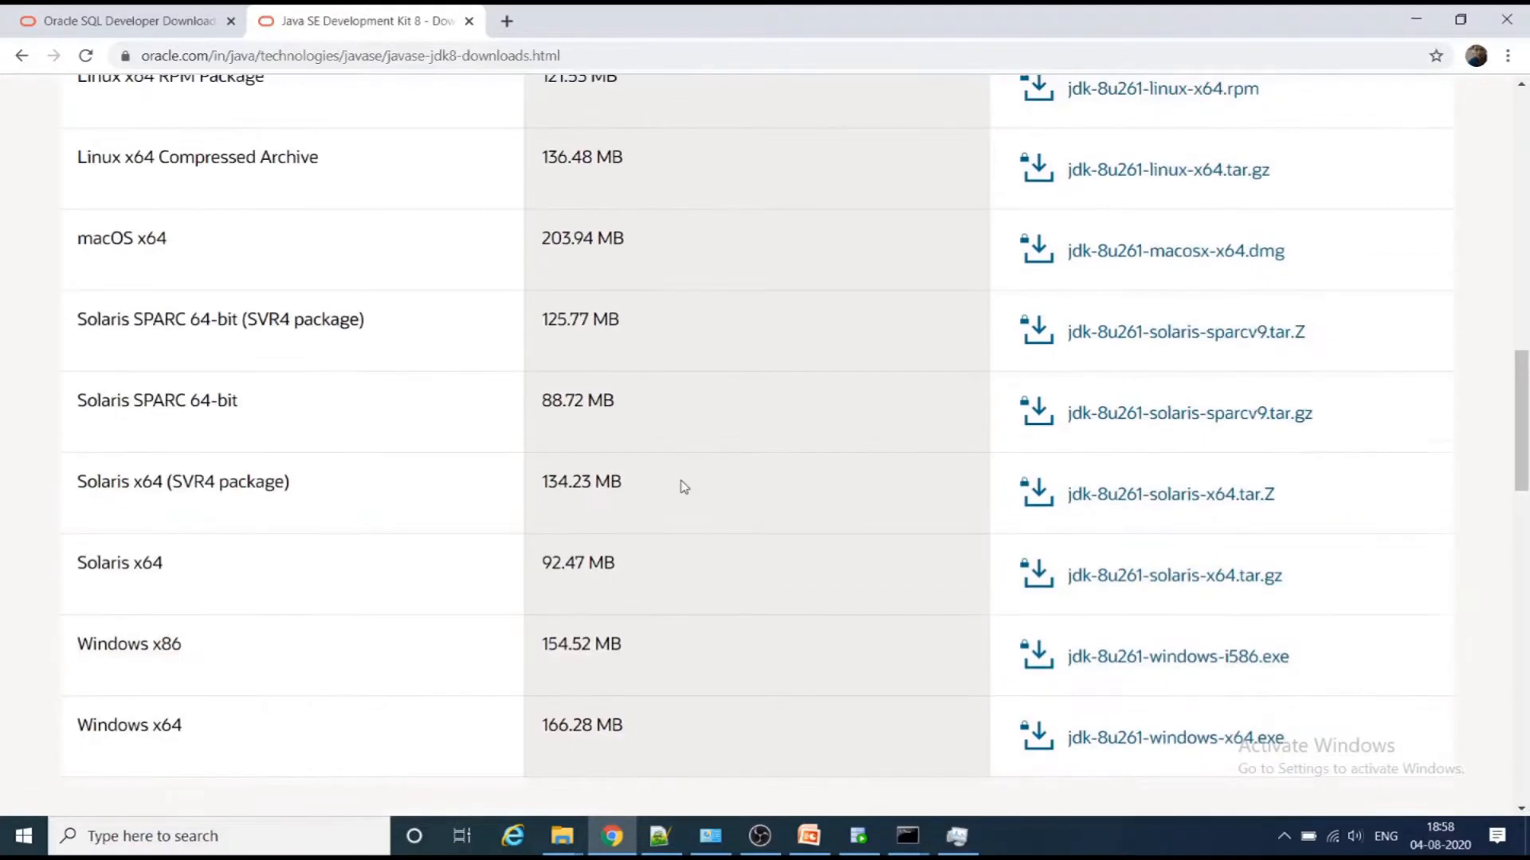
scroll(684, 486, "up", 12)
- Switch to the sqldeveloper window in File Explorer and go to the Downloads folder
mouse_move(563, 843)
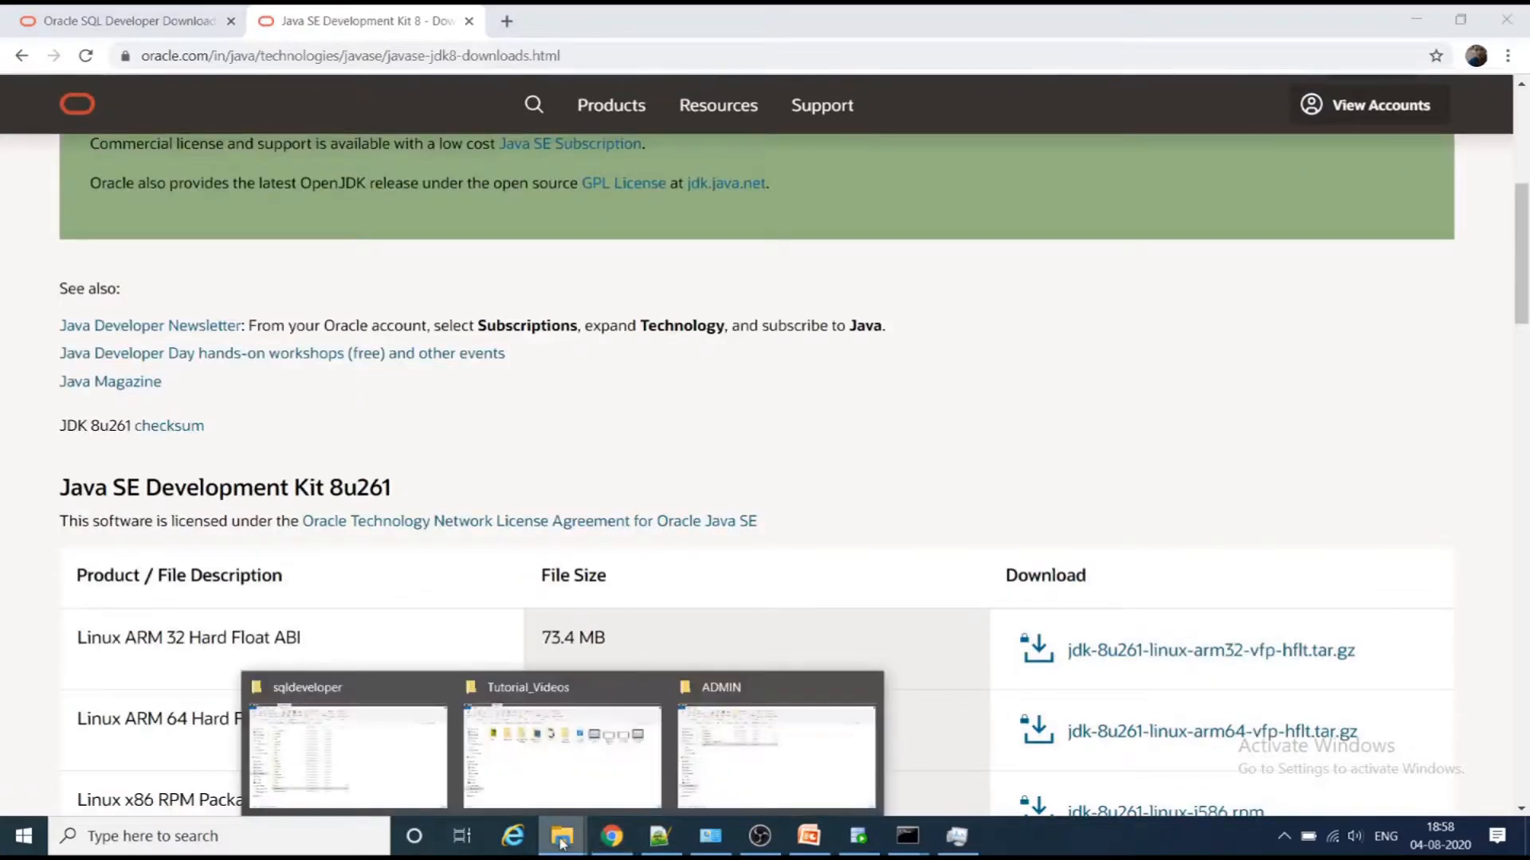
left_click(410, 769)
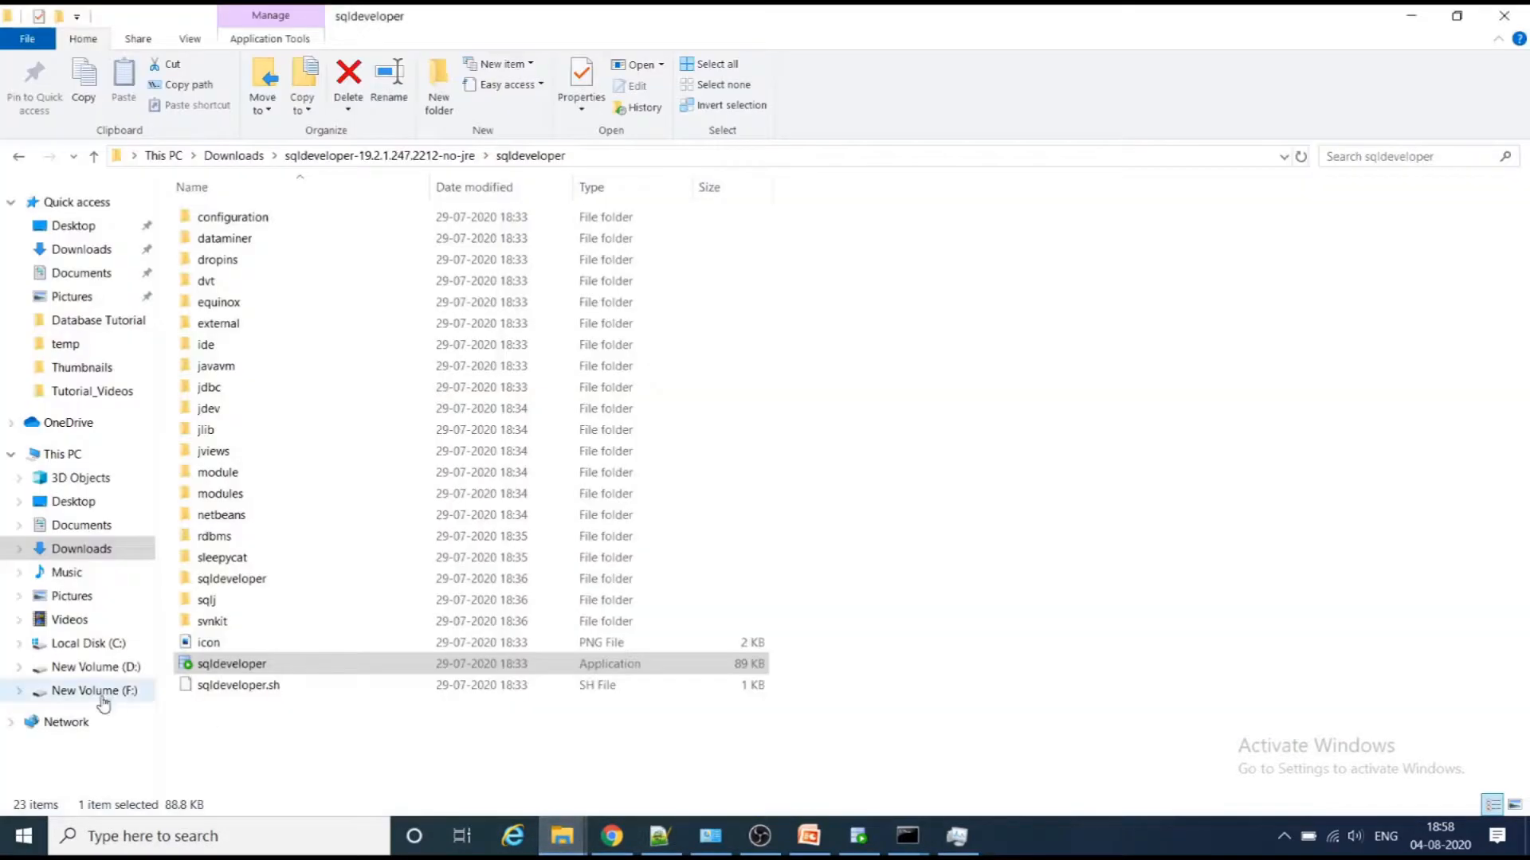
left_click(93, 250)
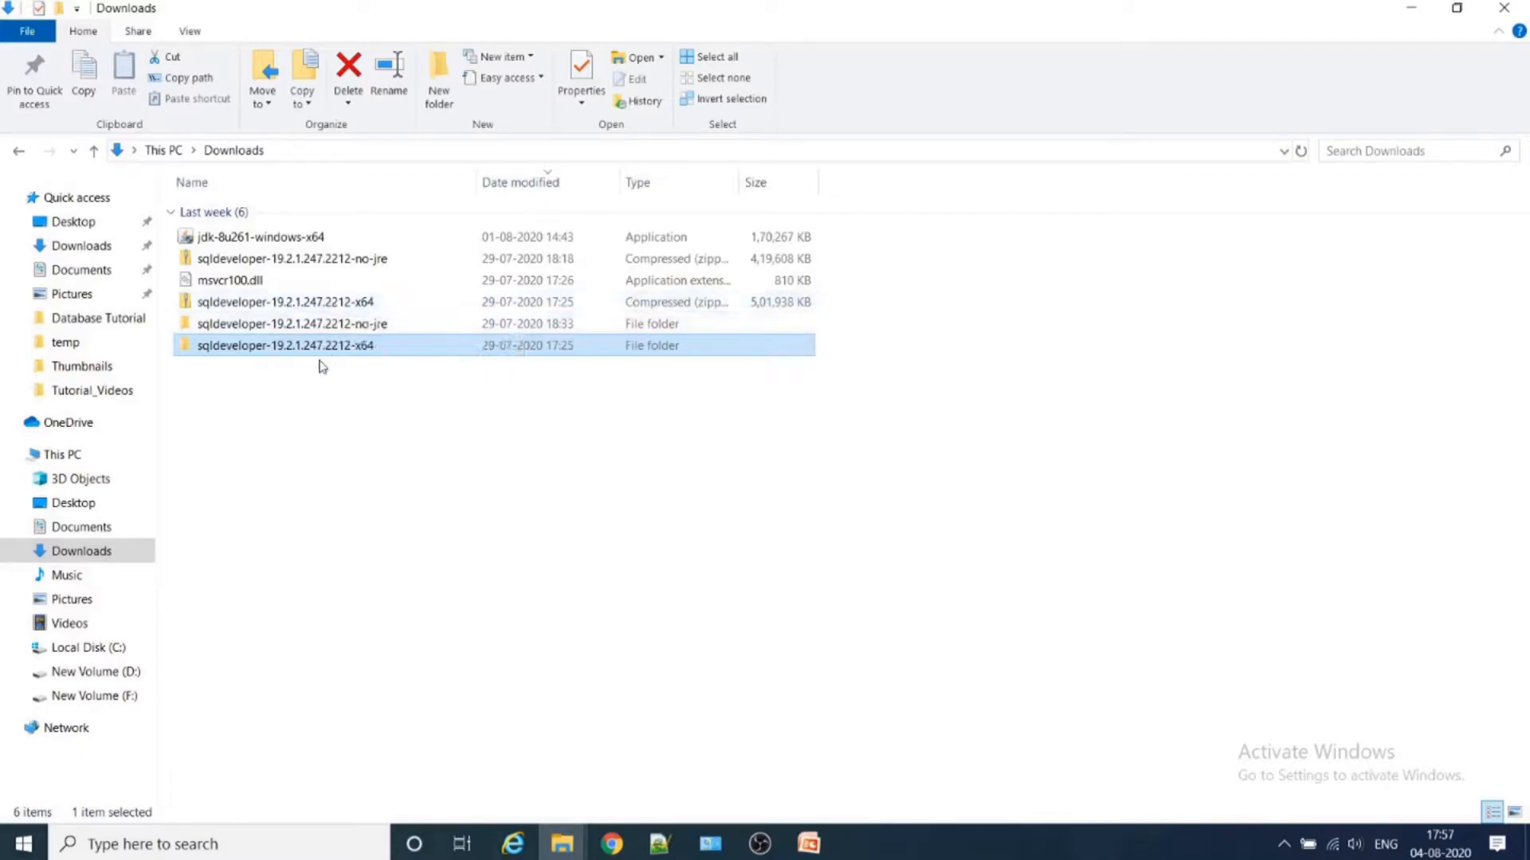
- Bring up the extraction options for the sqldeveloper-19.2.1.247.2212-x64 zip archive and cancel without extracting
left_click(347, 330)
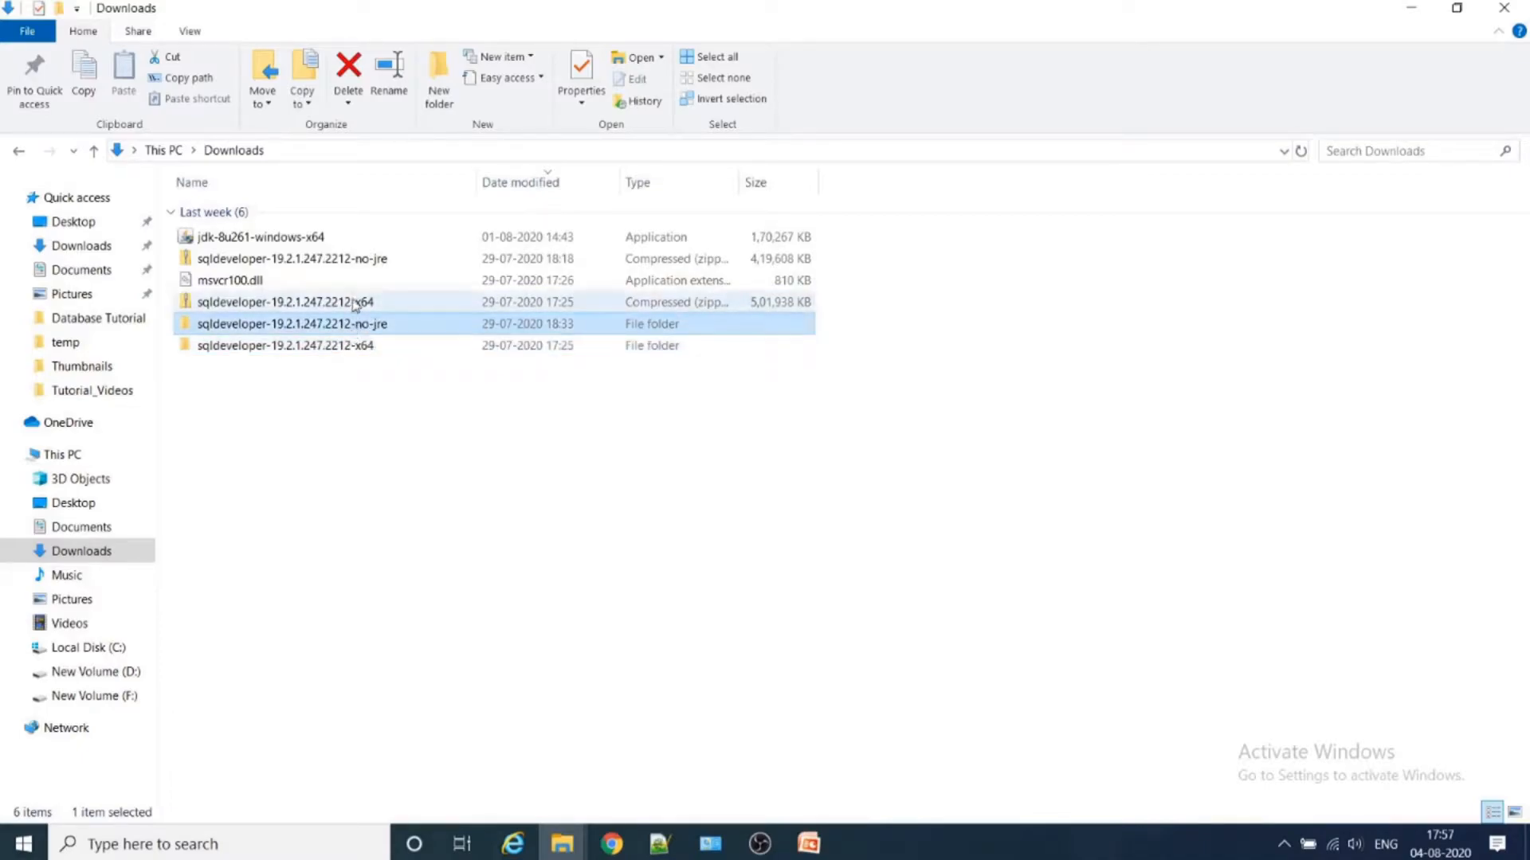
left_click(356, 304)
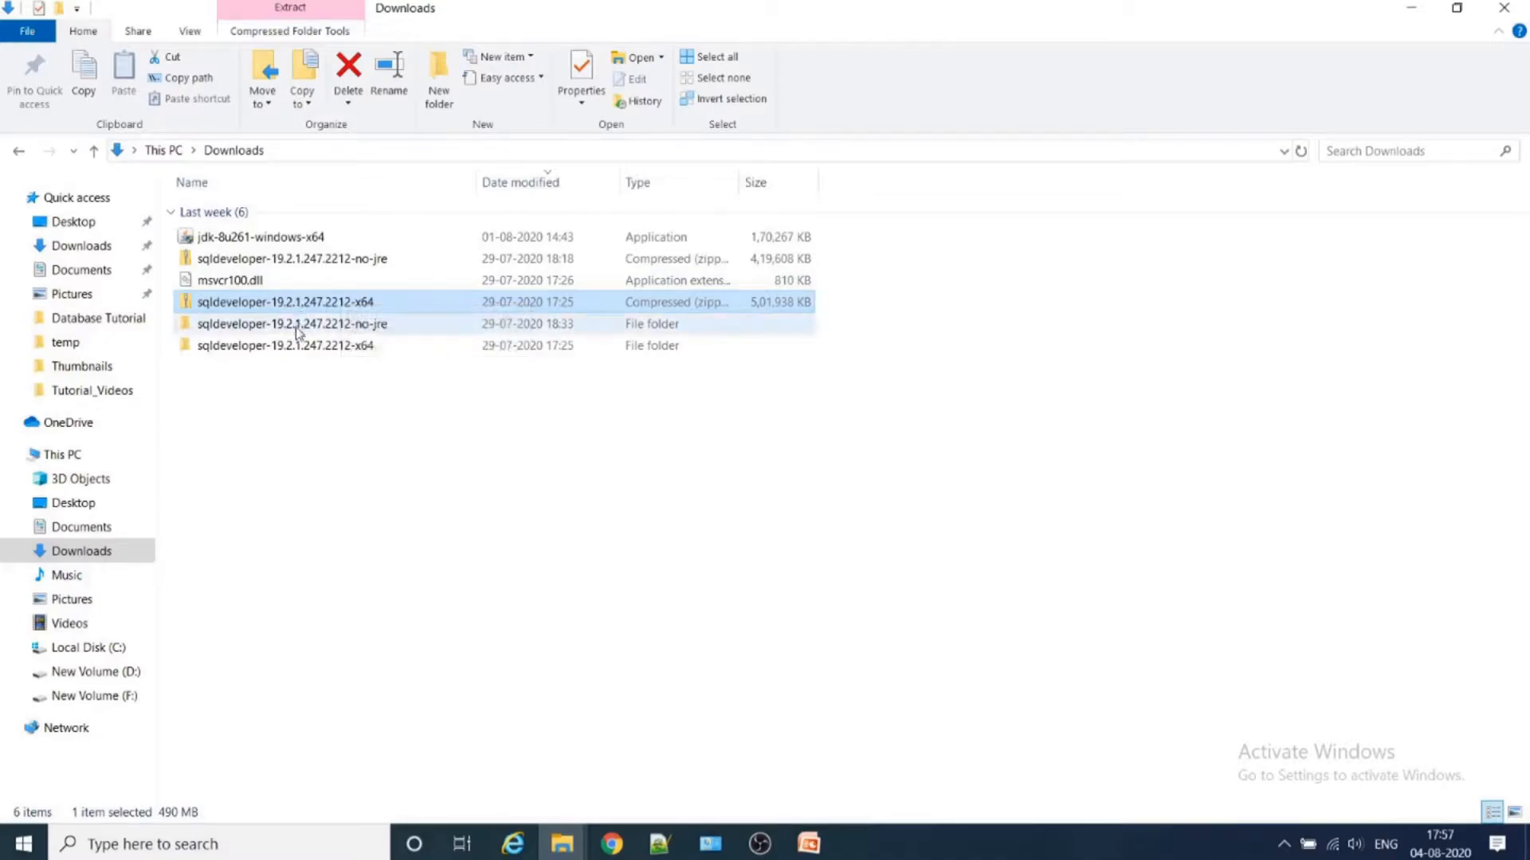
right_click(326, 306)
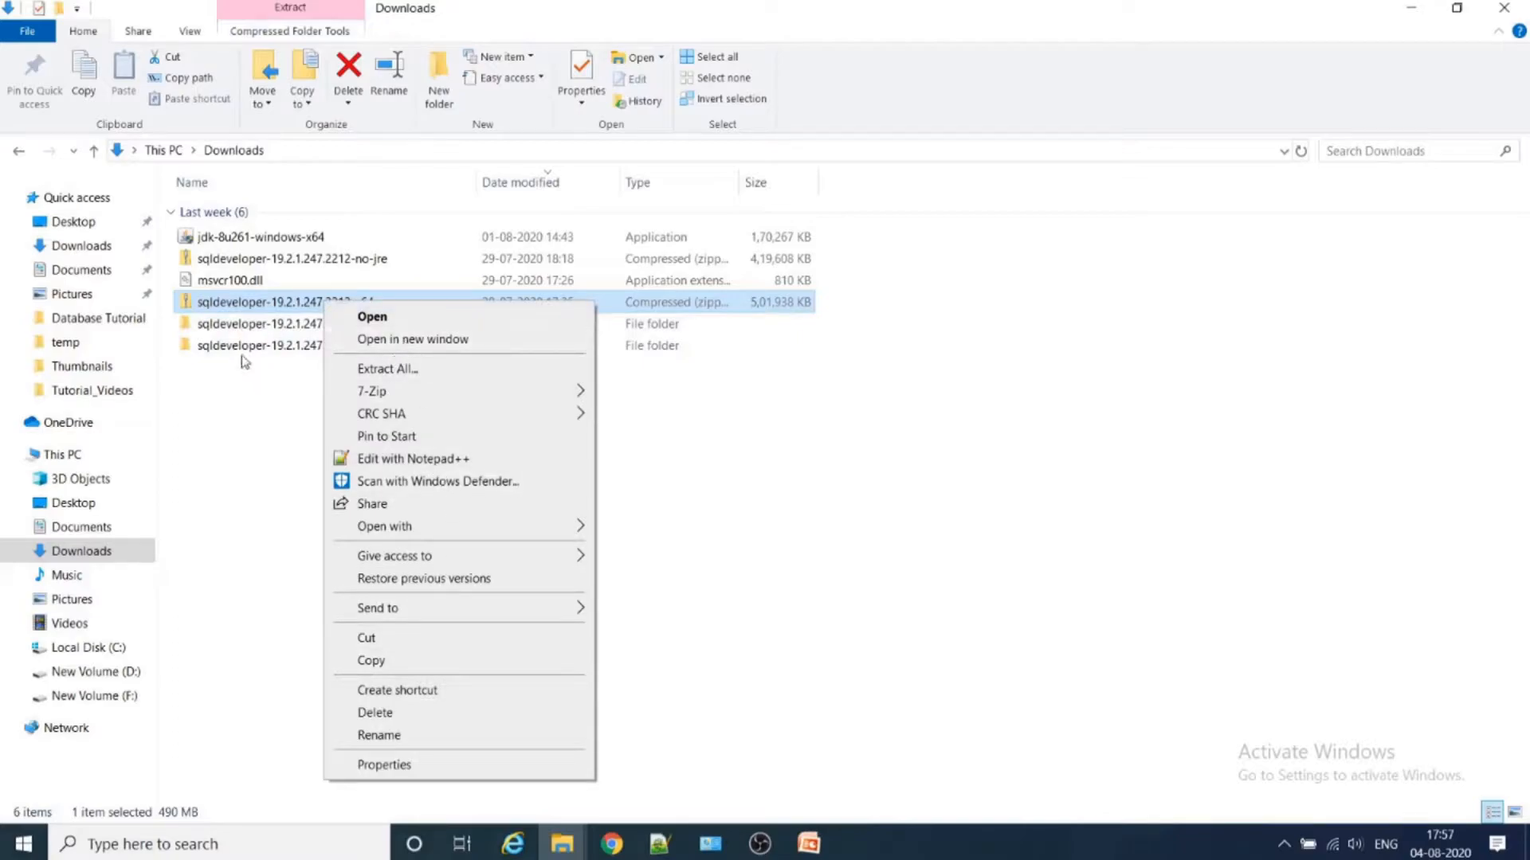
left_click(446, 370)
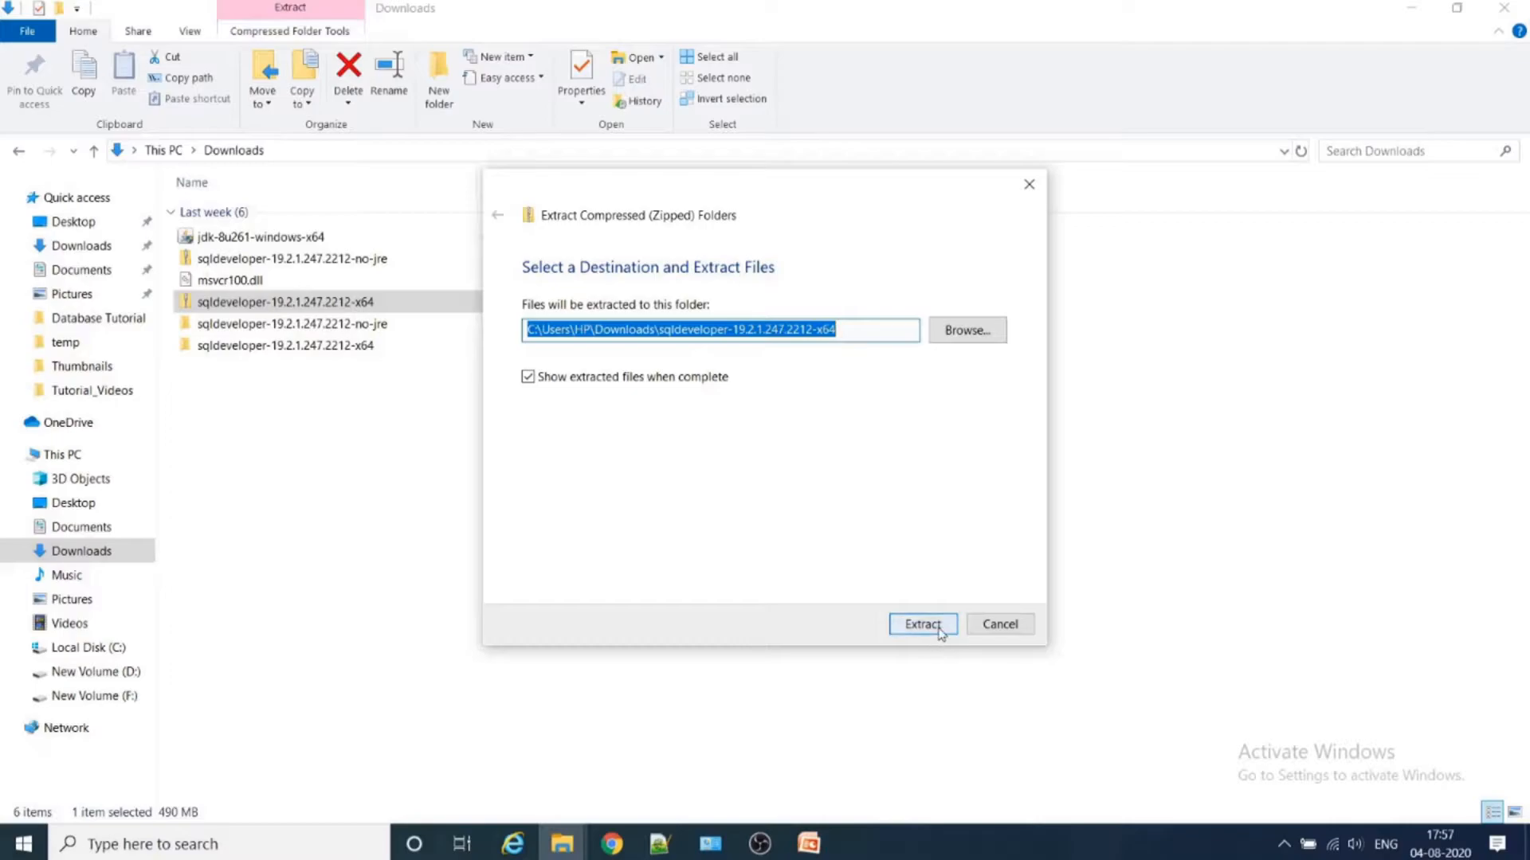
left_click(1022, 630)
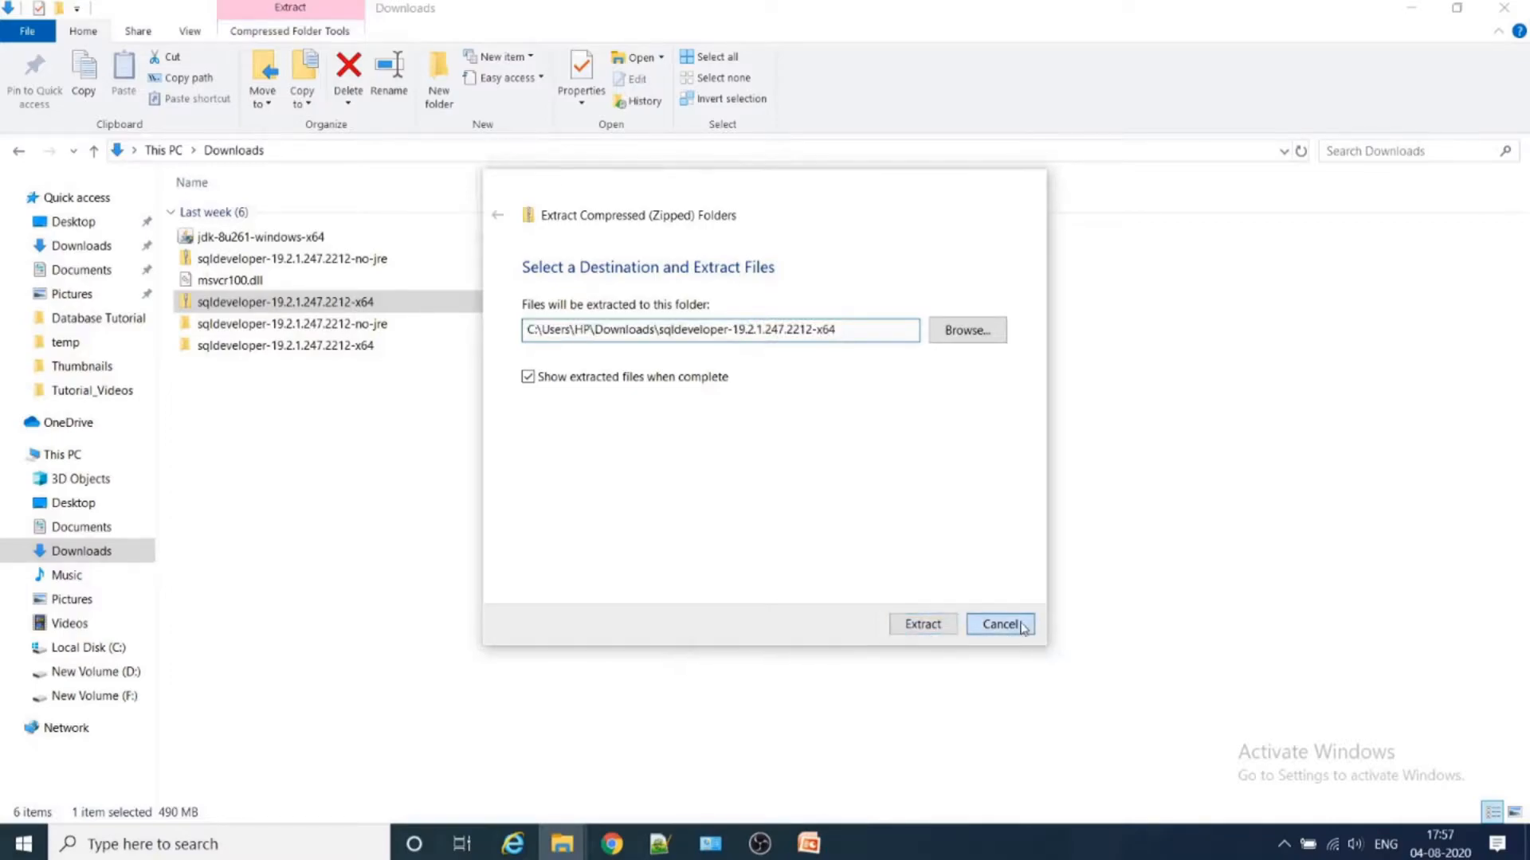
- Open the extracted sqldeveloper-19.2.1.247.2212-x64 folder in Downloads and go into its sqldeveloper subfolder
left_click(335, 349)
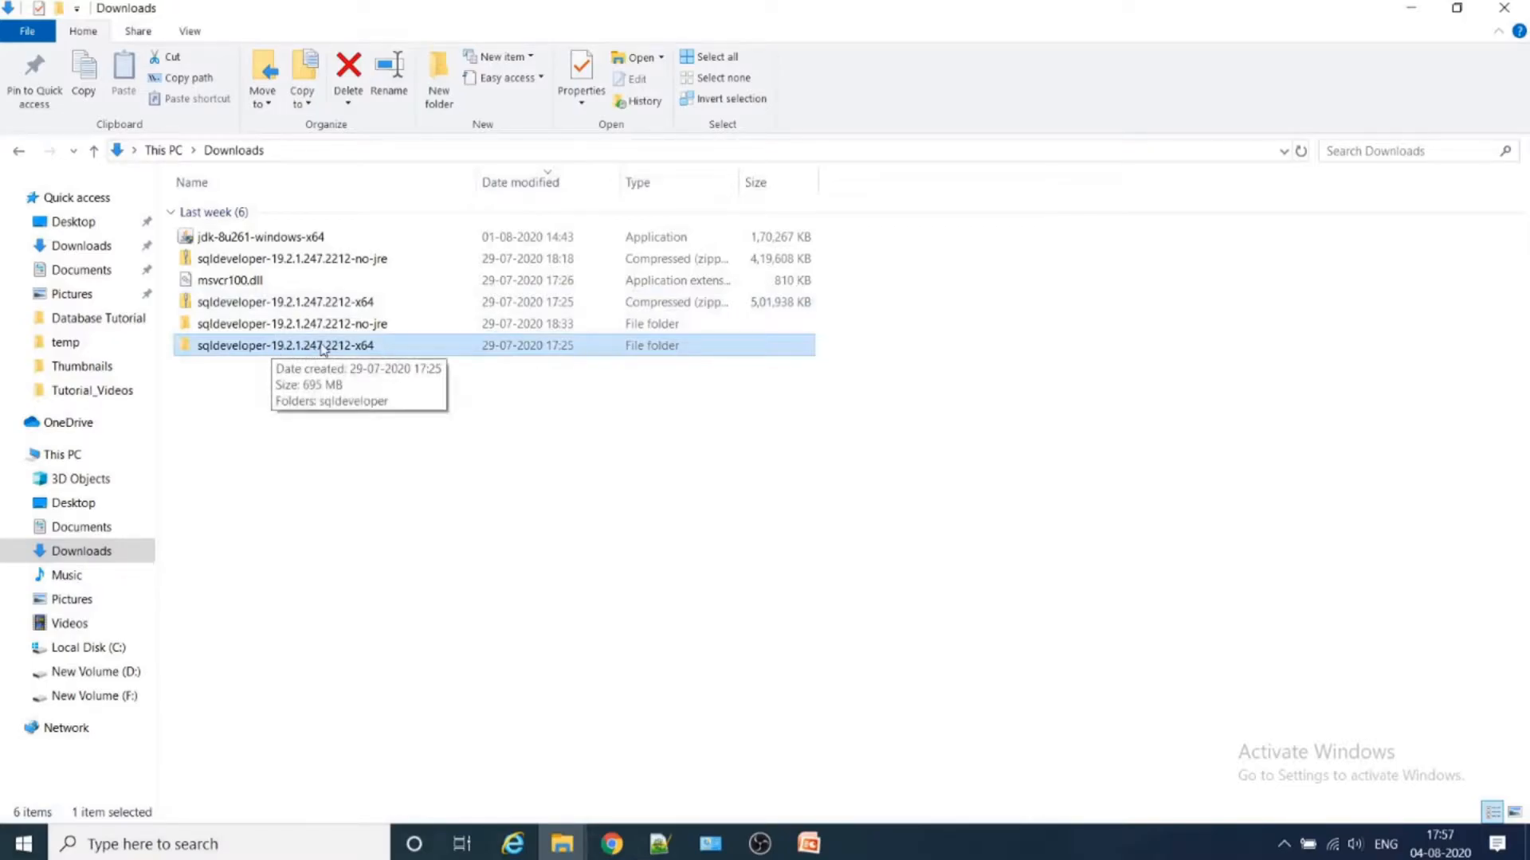
double_click(323, 349)
left_click(265, 215)
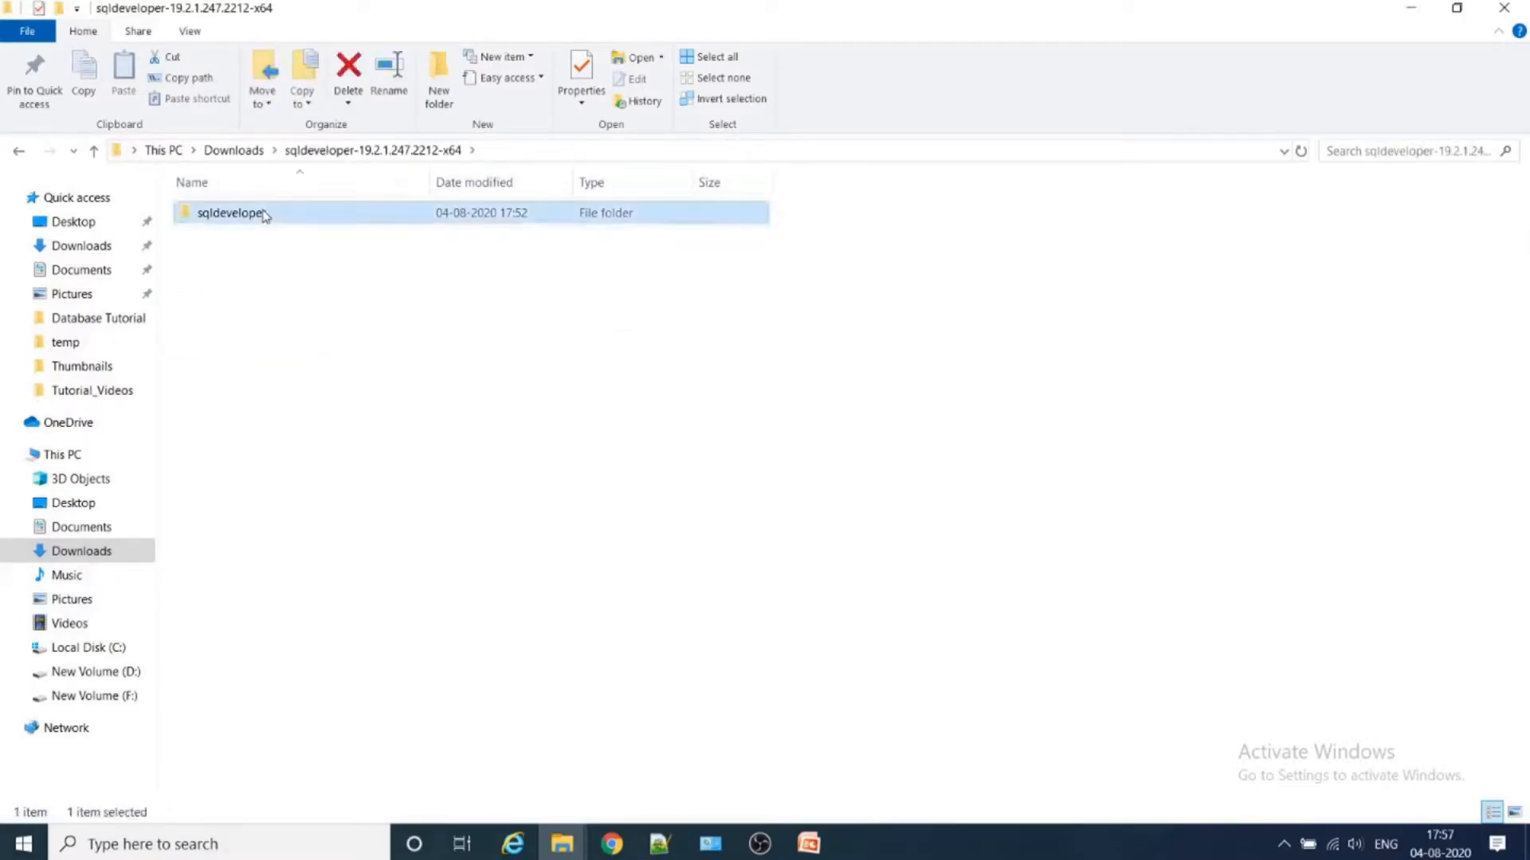
double_click(265, 215)
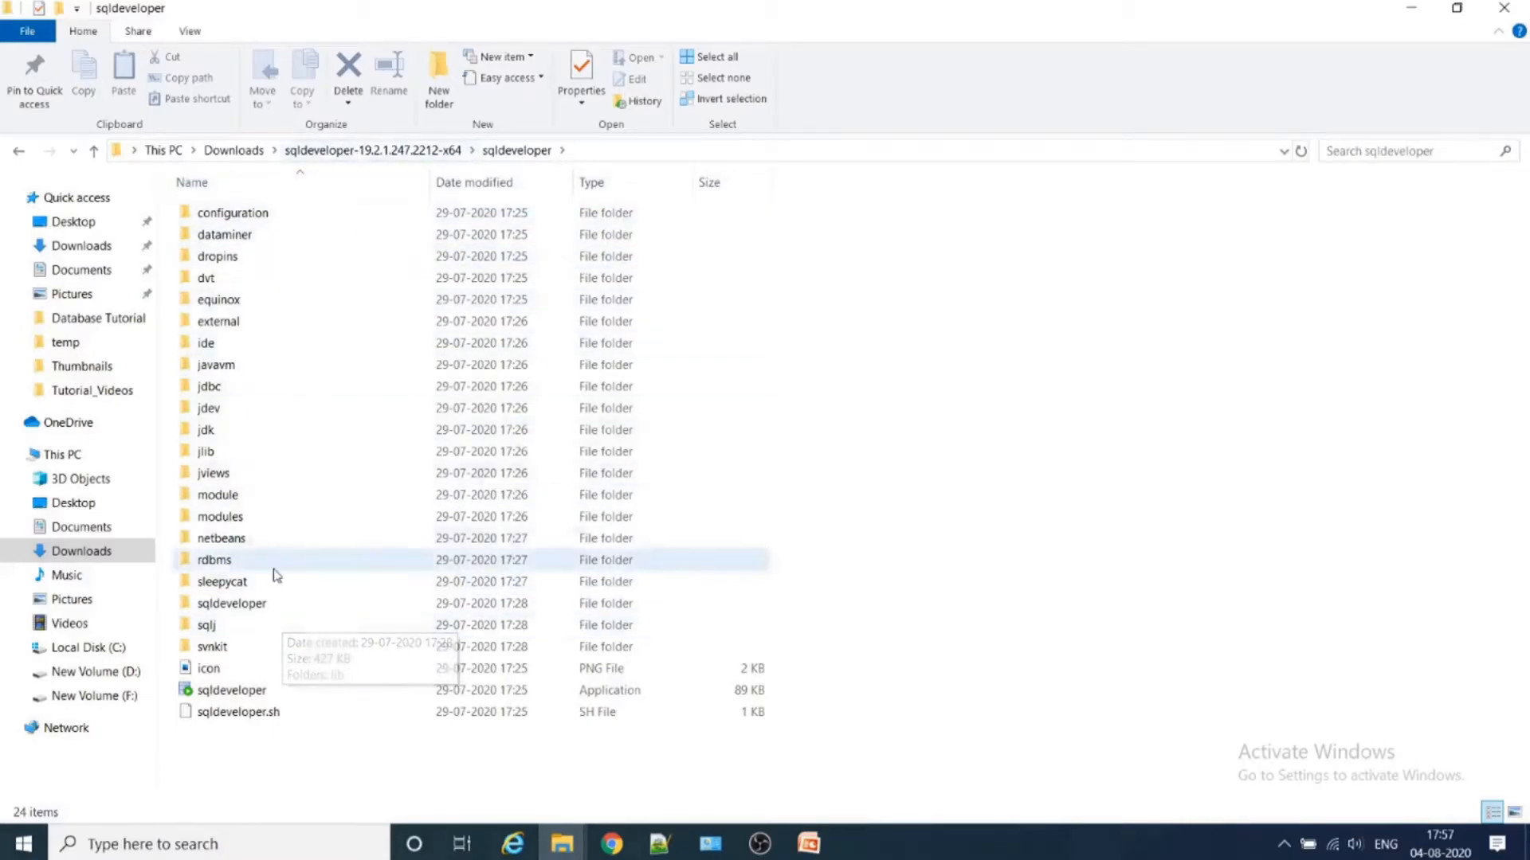
- Open the bundled jdk\jre\bin folder and look through its files for the java application
double_click(312, 434)
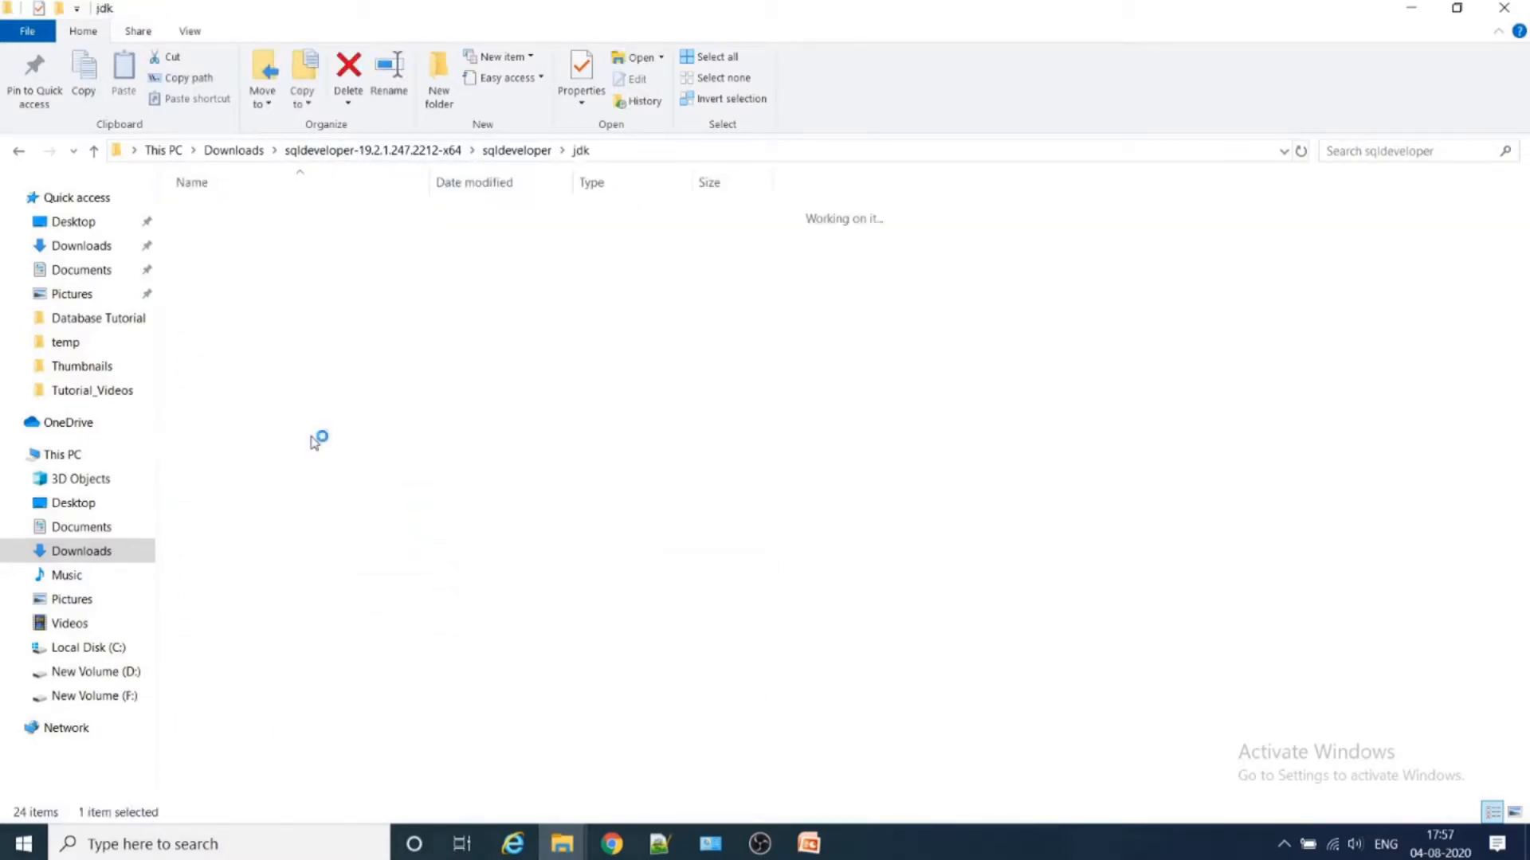
double_click(254, 217)
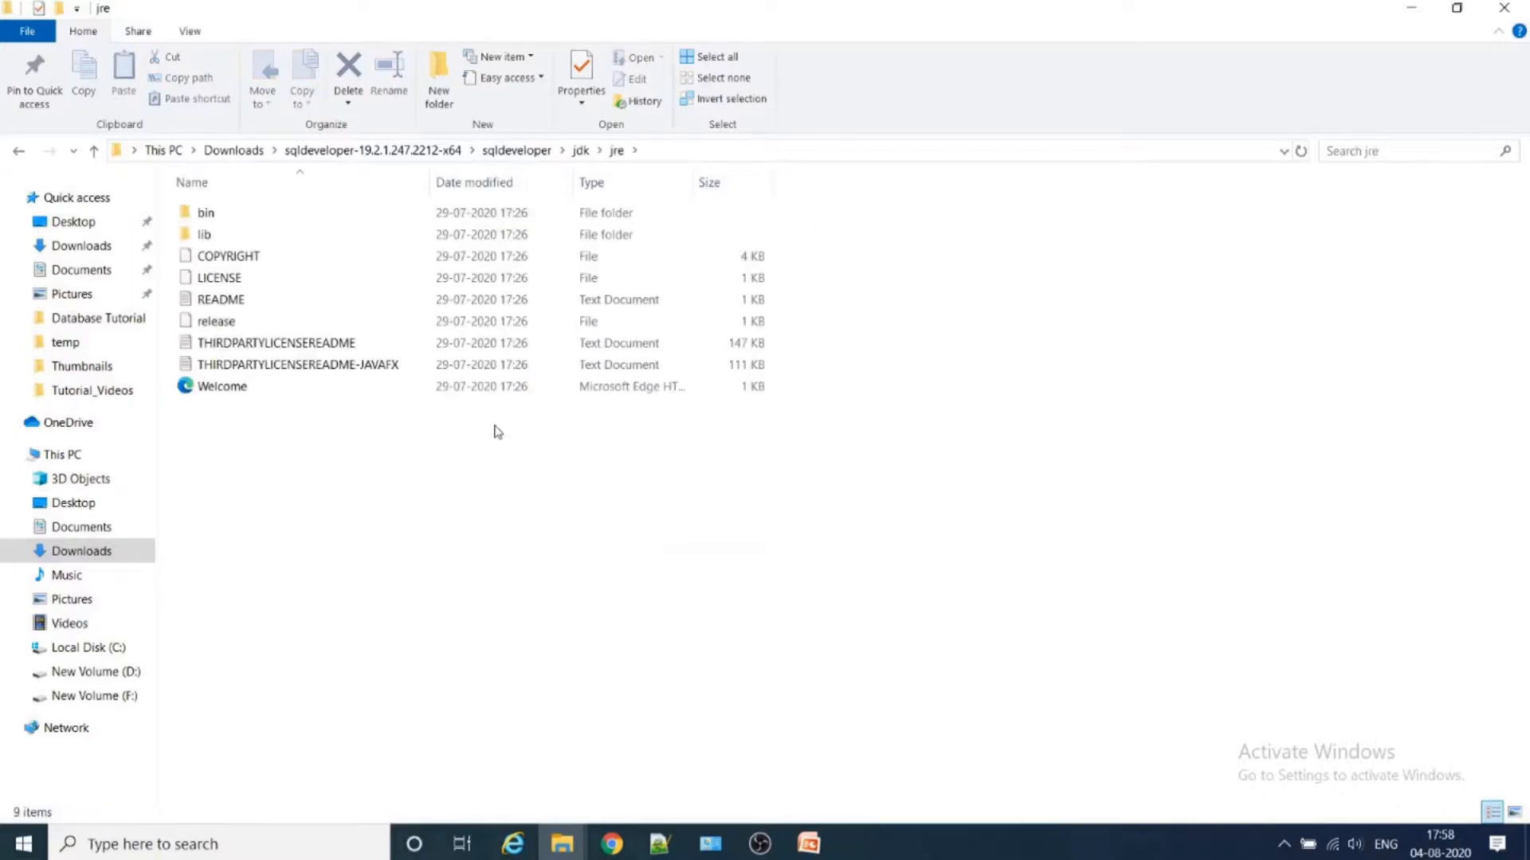
double_click(257, 213)
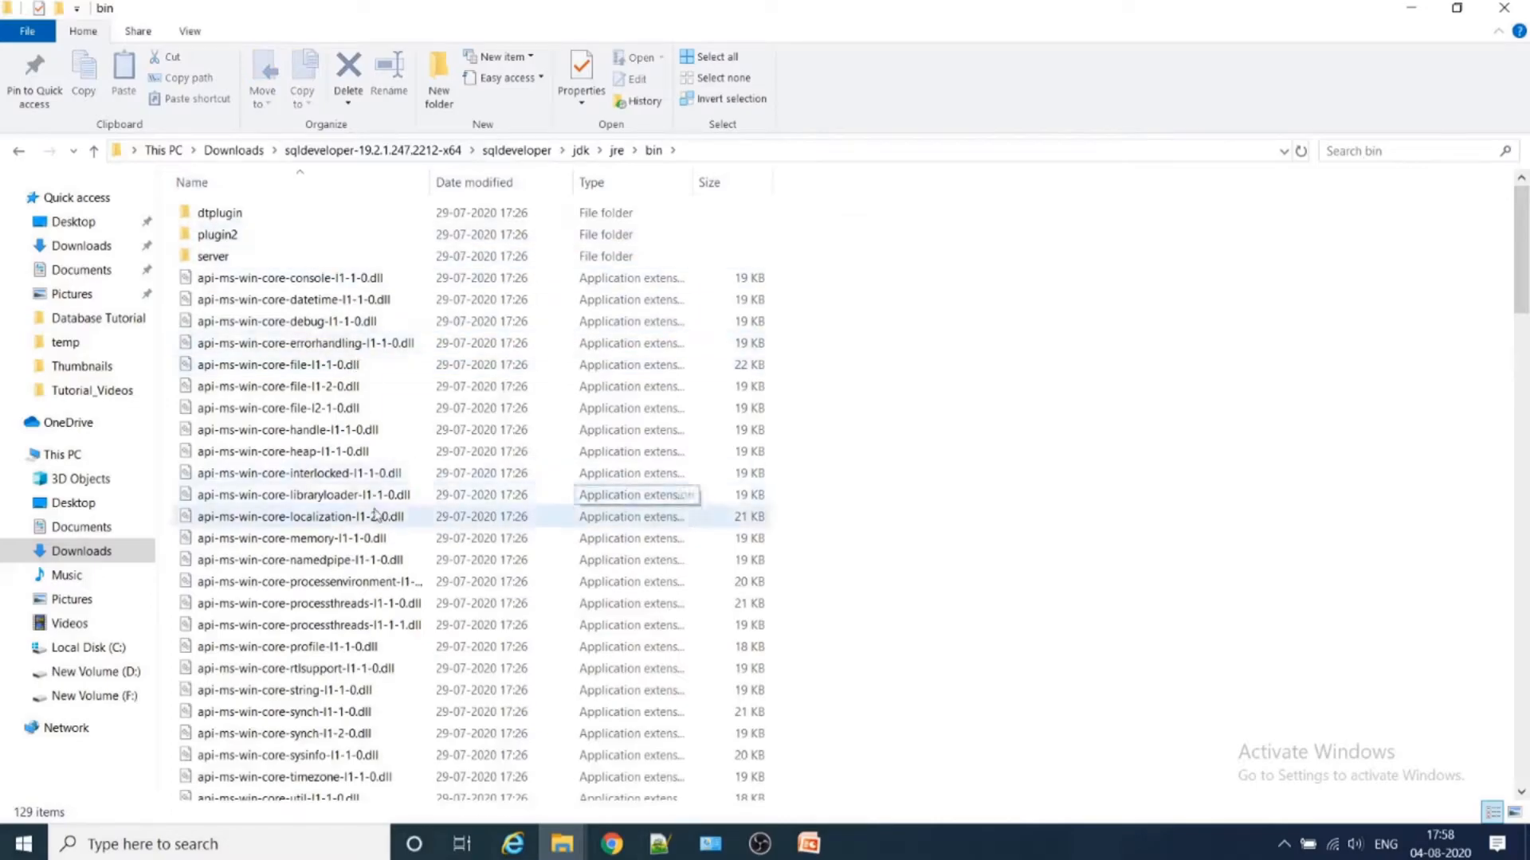
scroll(412, 519, "down", 20)
scroll(348, 530, "down", 14)
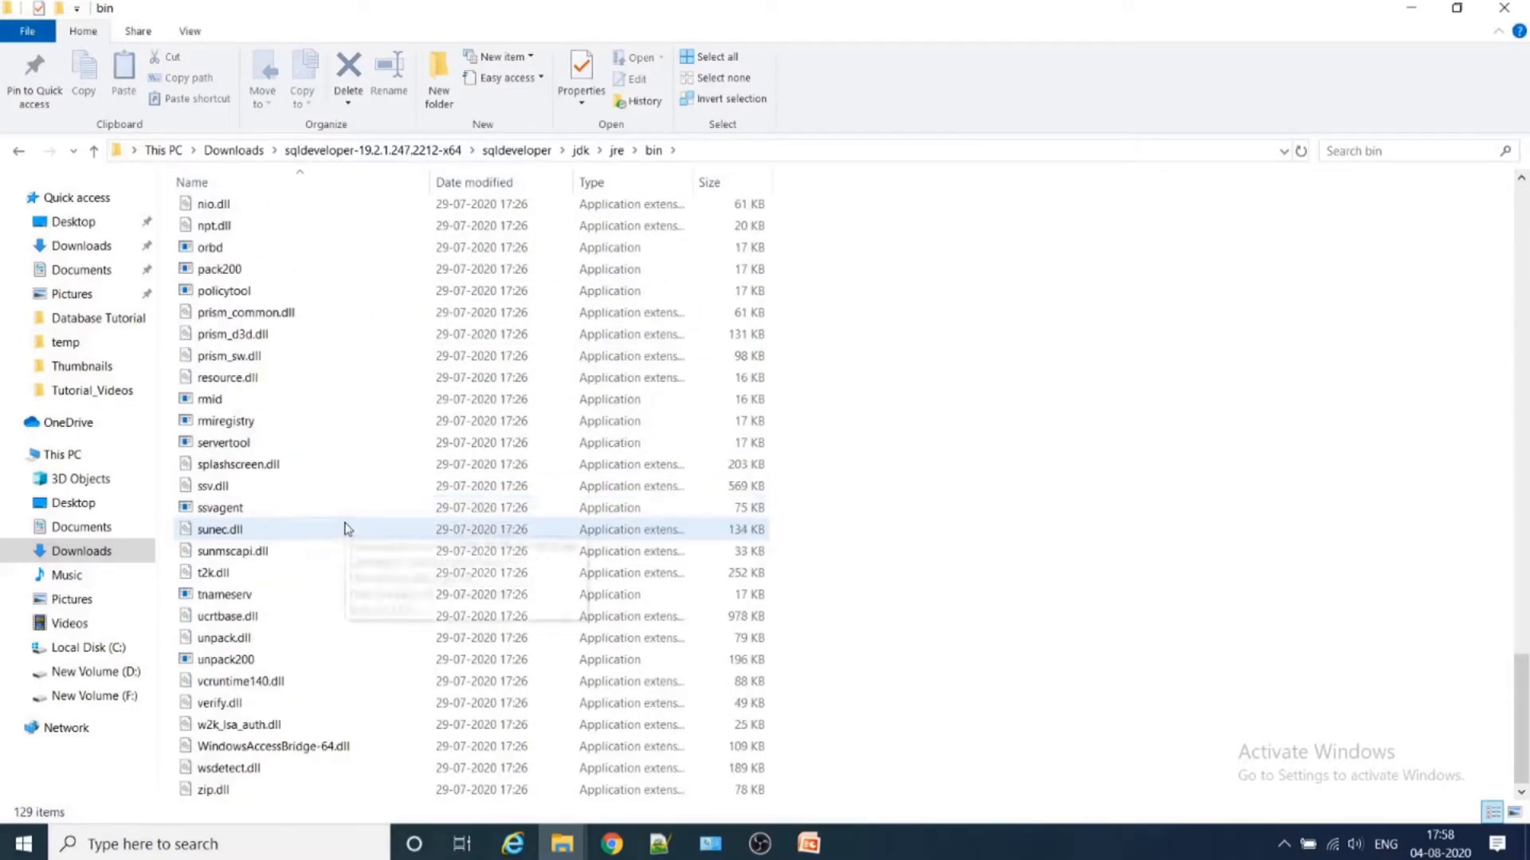
scroll(333, 483, "up", 12)
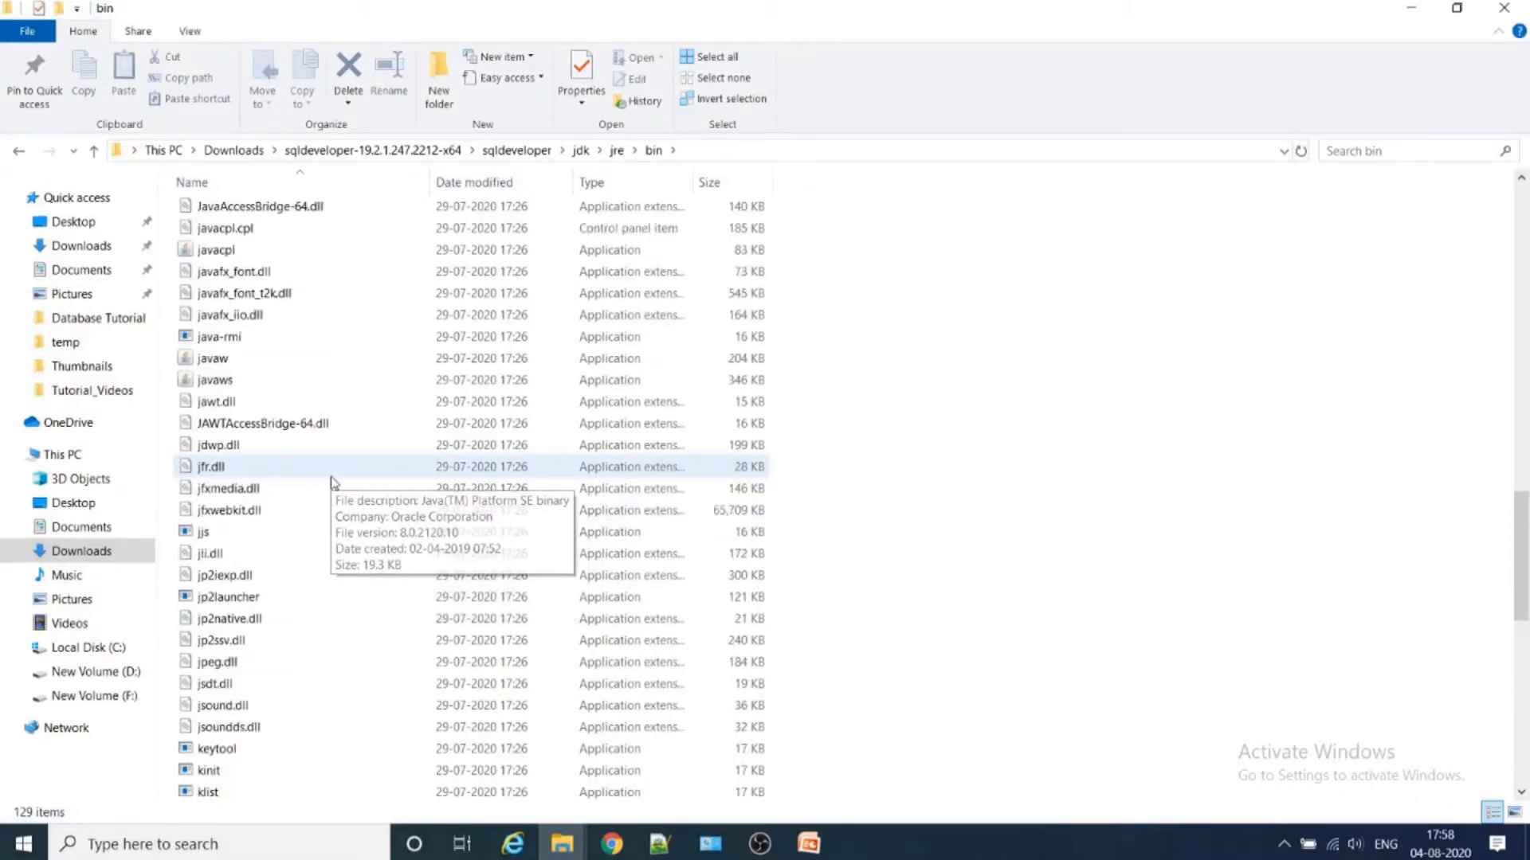
scroll(333, 481, "up", 5)
scroll(332, 484, "down", 2)
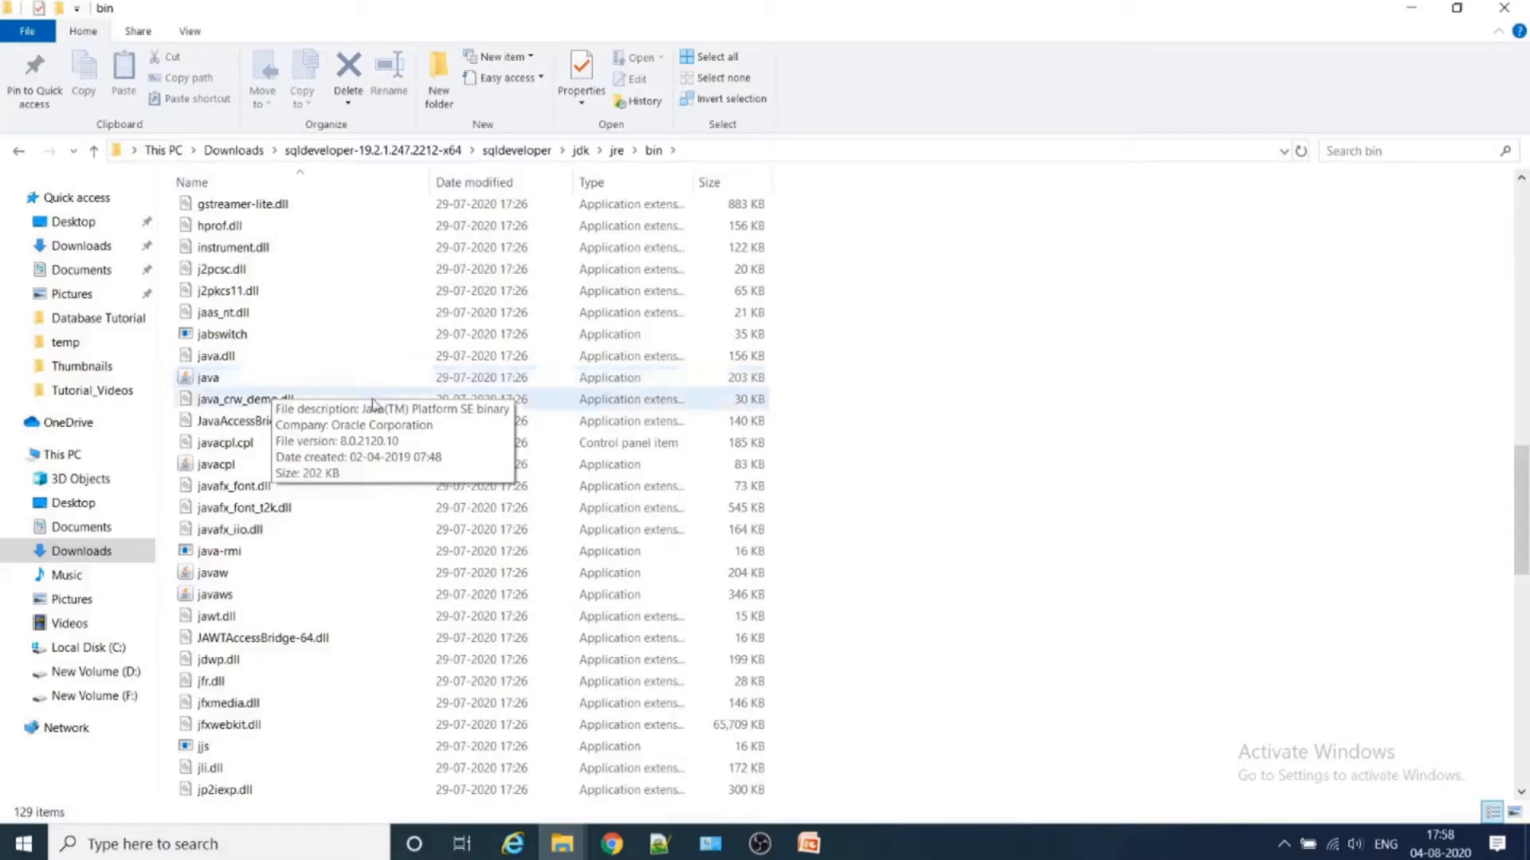
scroll(431, 516, "up", 1)
scroll(423, 526, "up", 15)
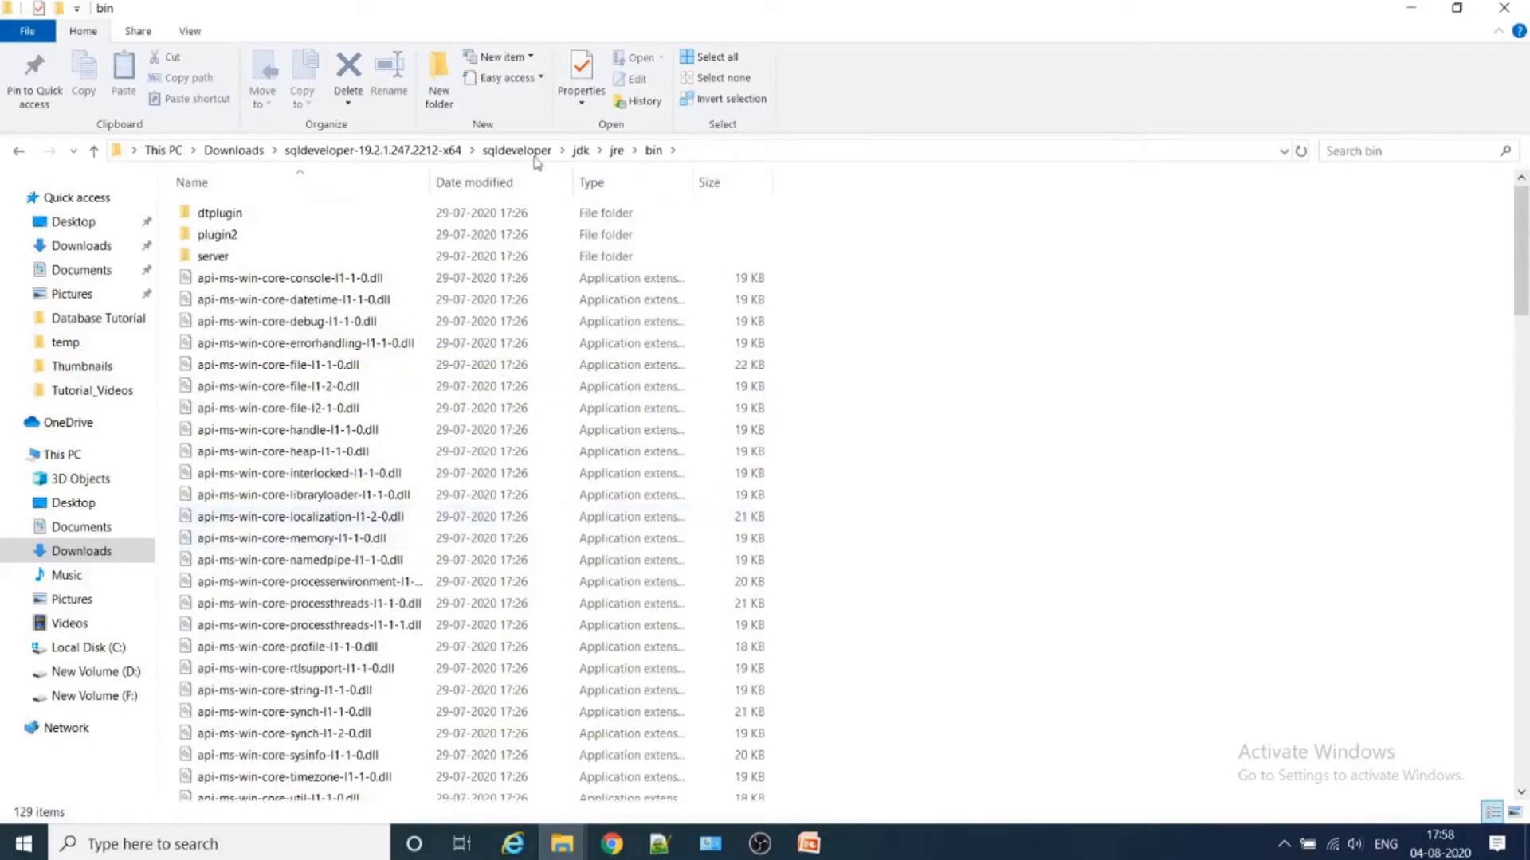
- Go back up from the bin folder to the sqldeveloper program folder
left_click(616, 151)
left_click(581, 163)
left_click(526, 153)
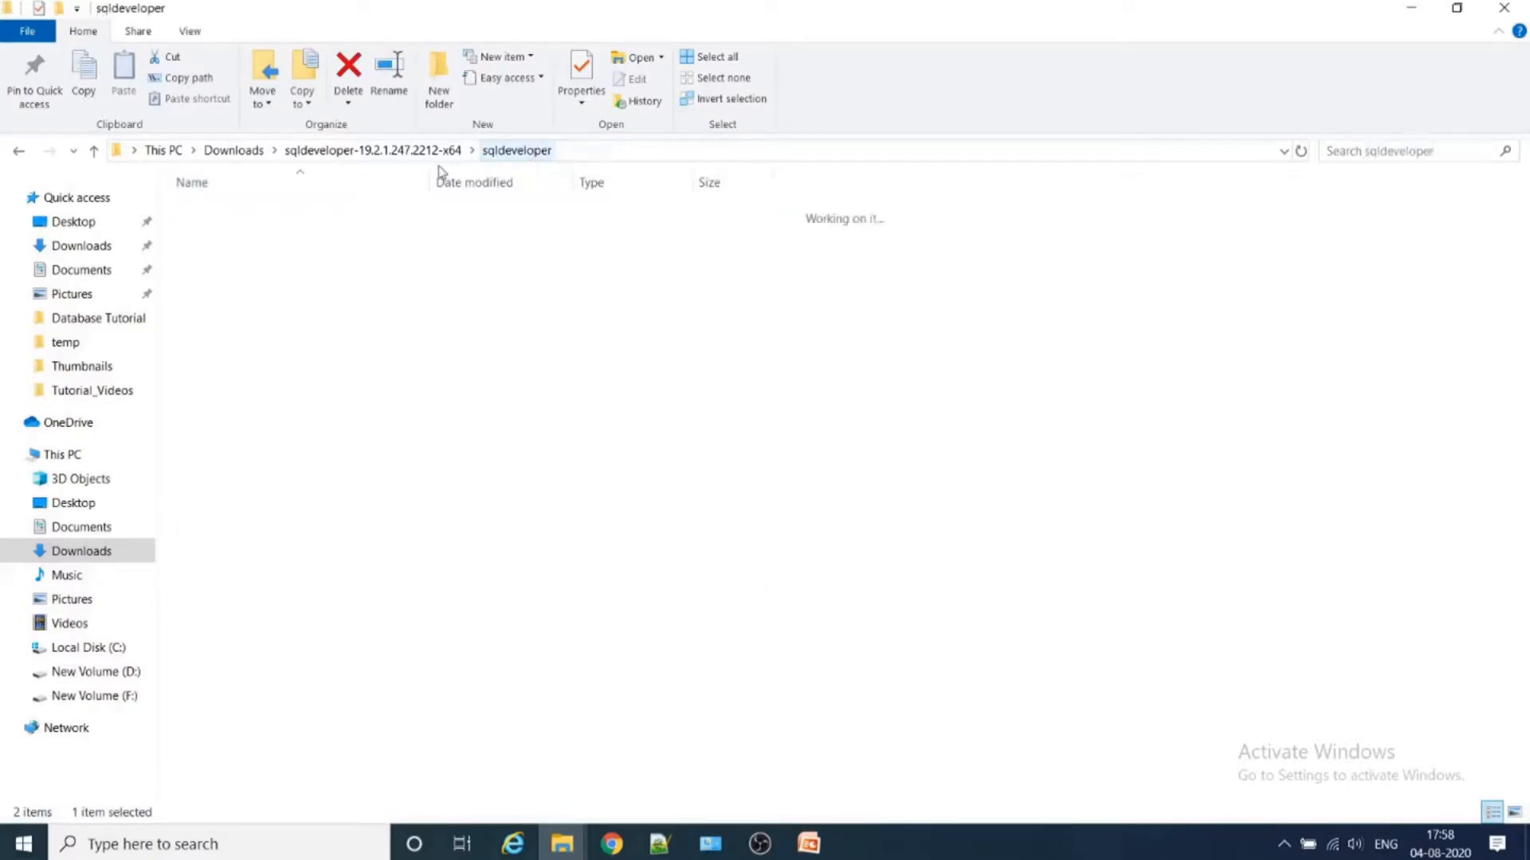
left_click(301, 767)
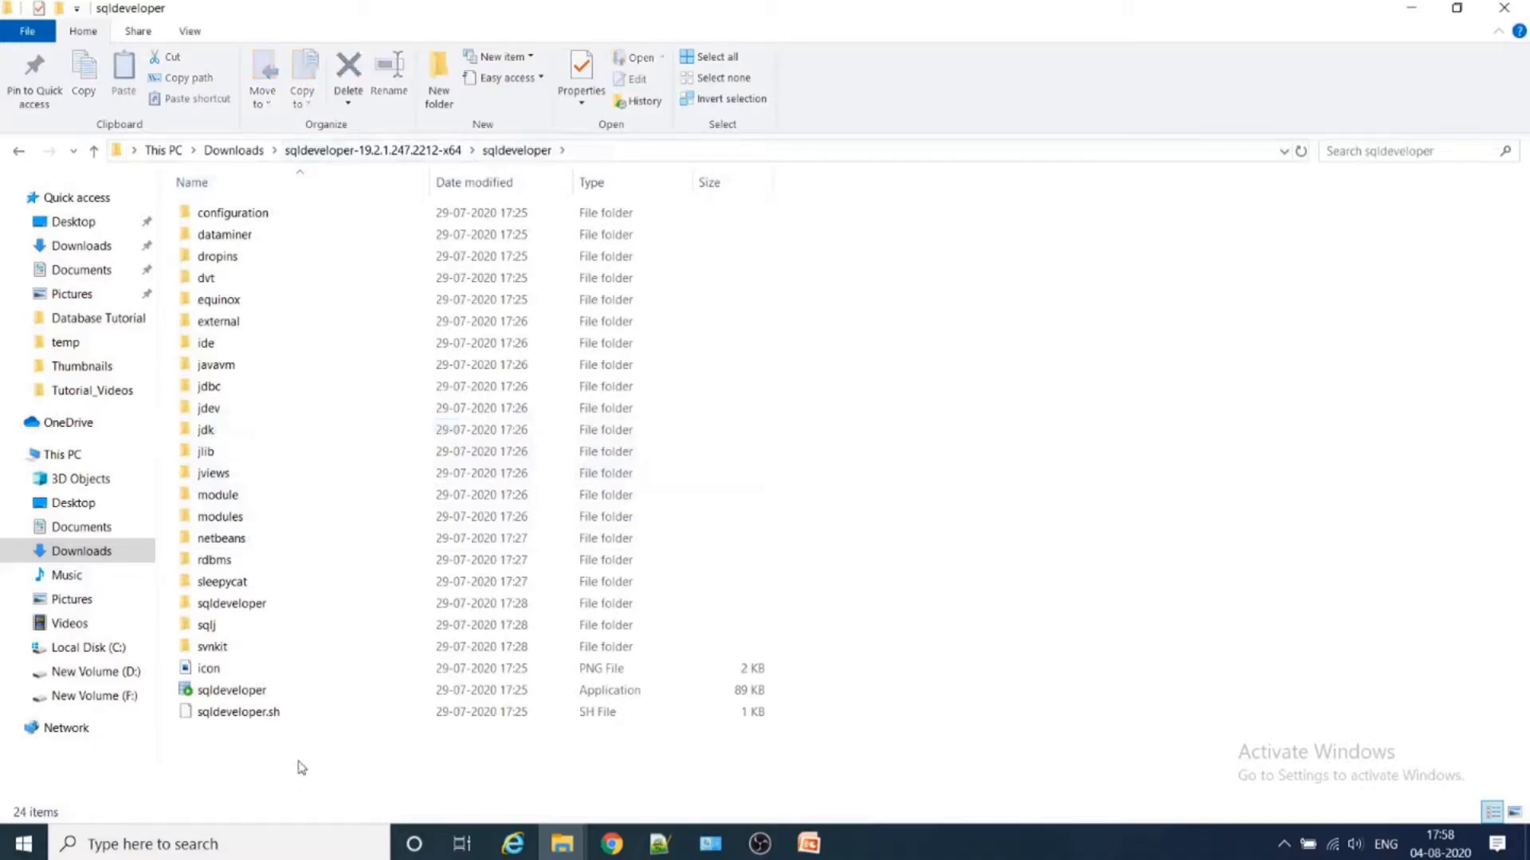
- Run the sqldeveloper application as administrator and bring up its window, toggling the window size
right_click(325, 693)
left_click(243, 697)
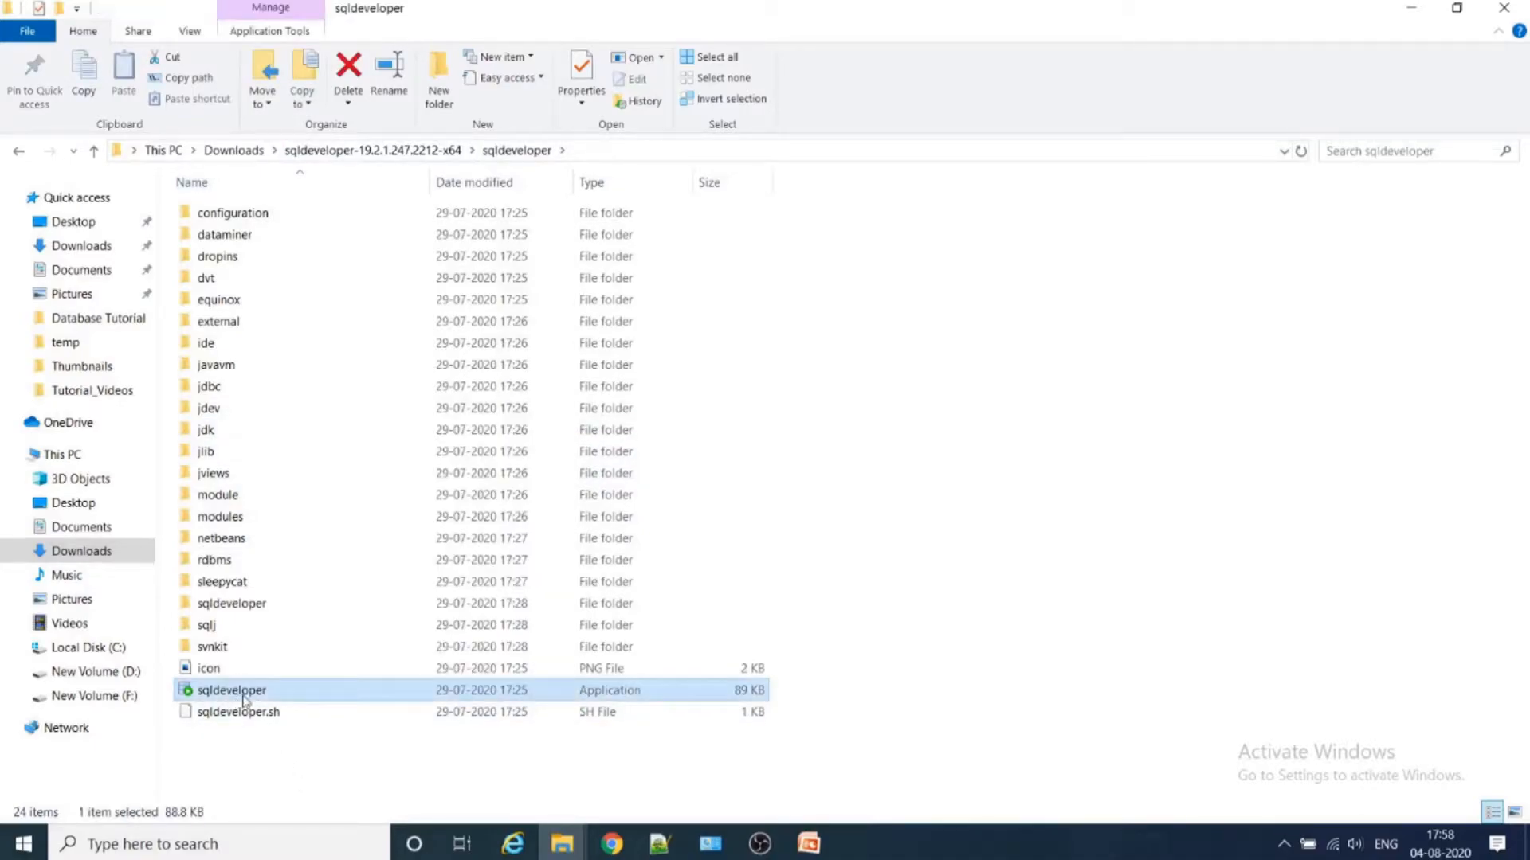
right_click(244, 698)
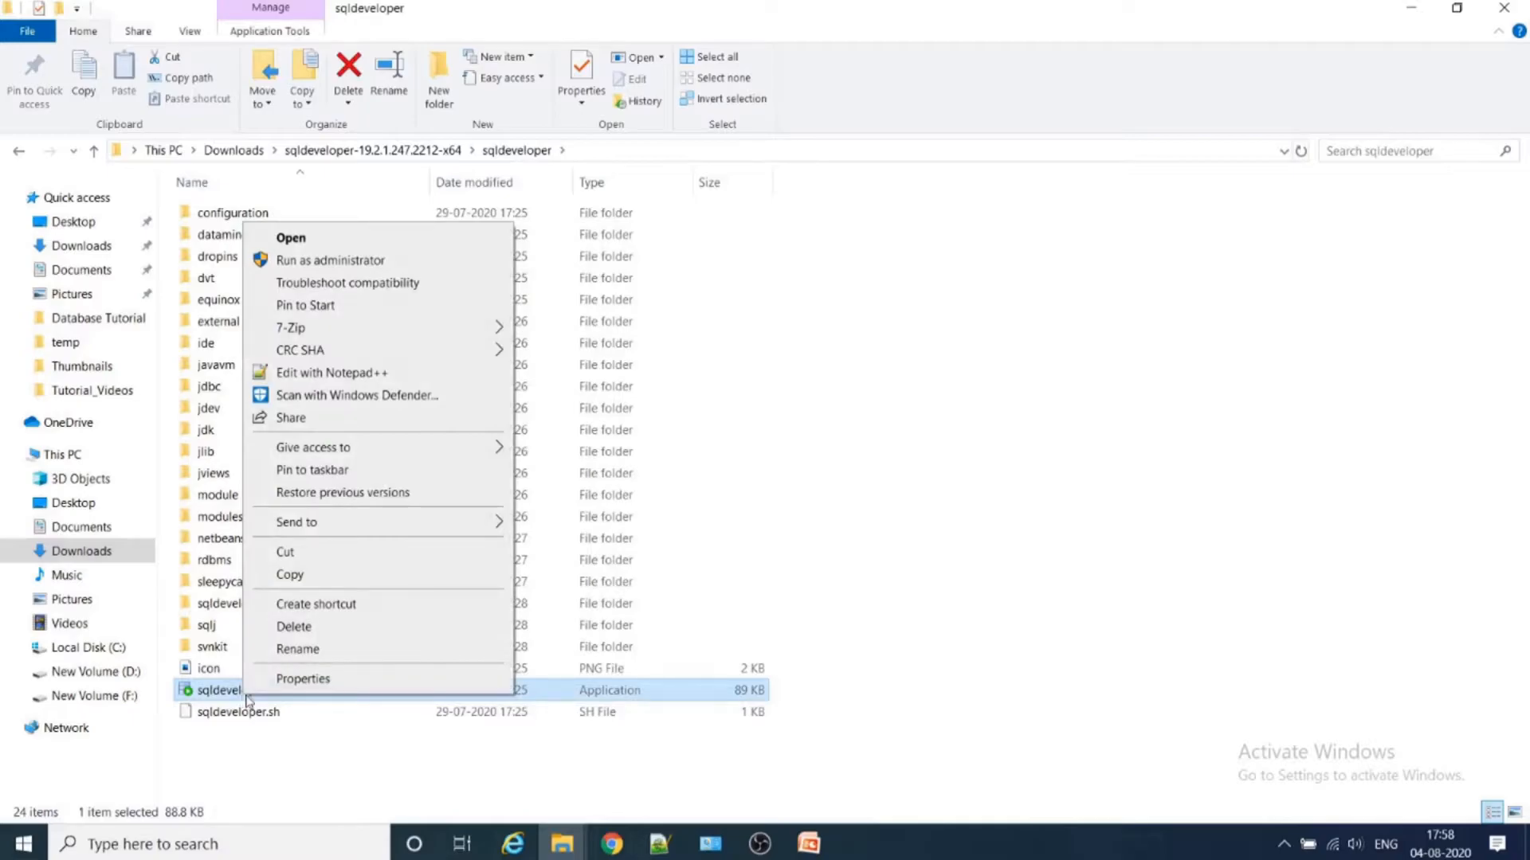
left_click(355, 262)
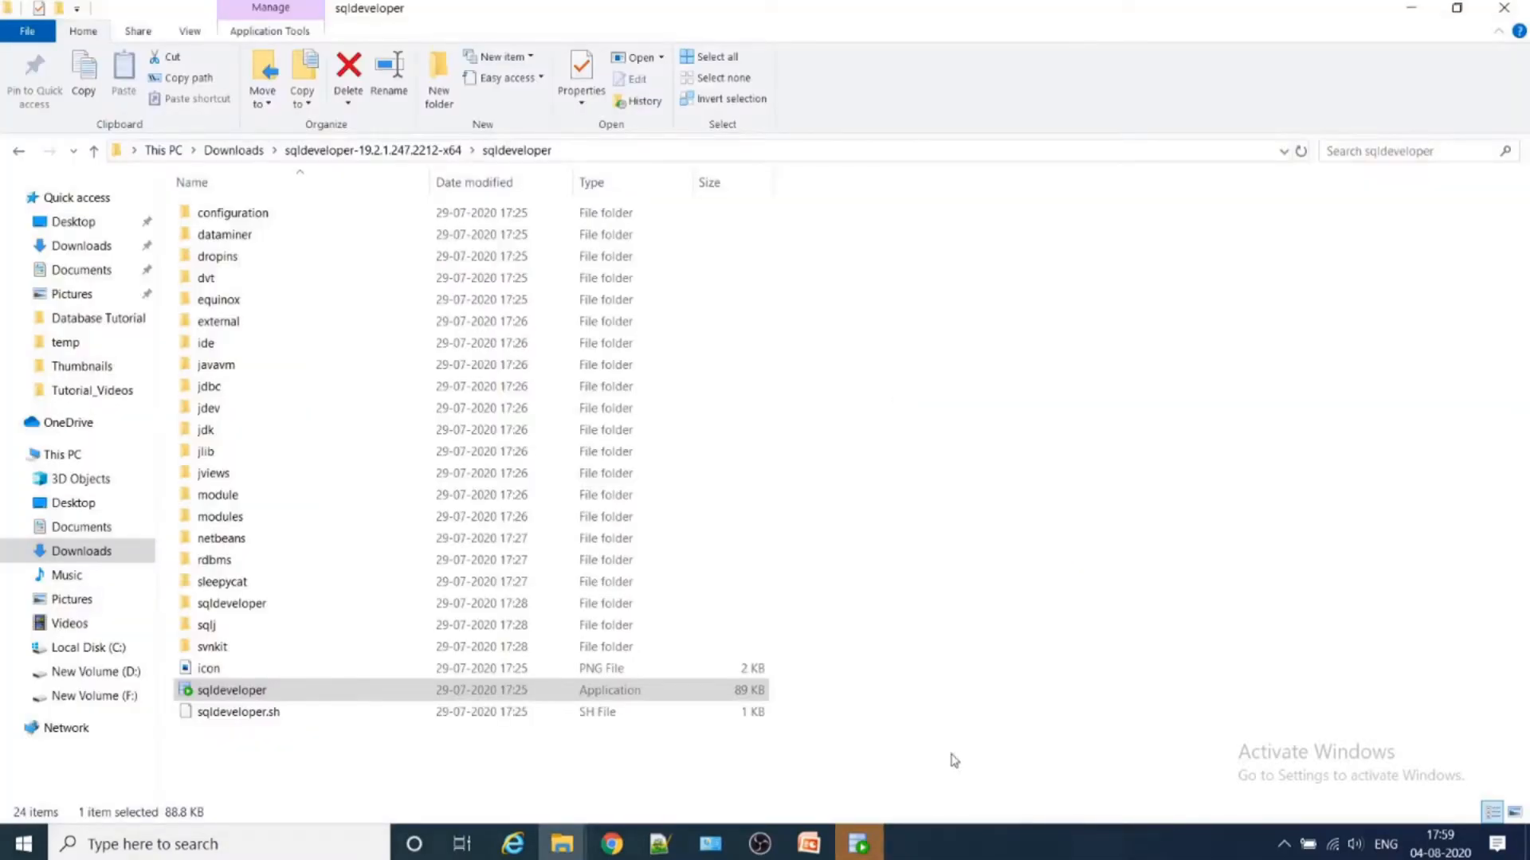
left_click(858, 843)
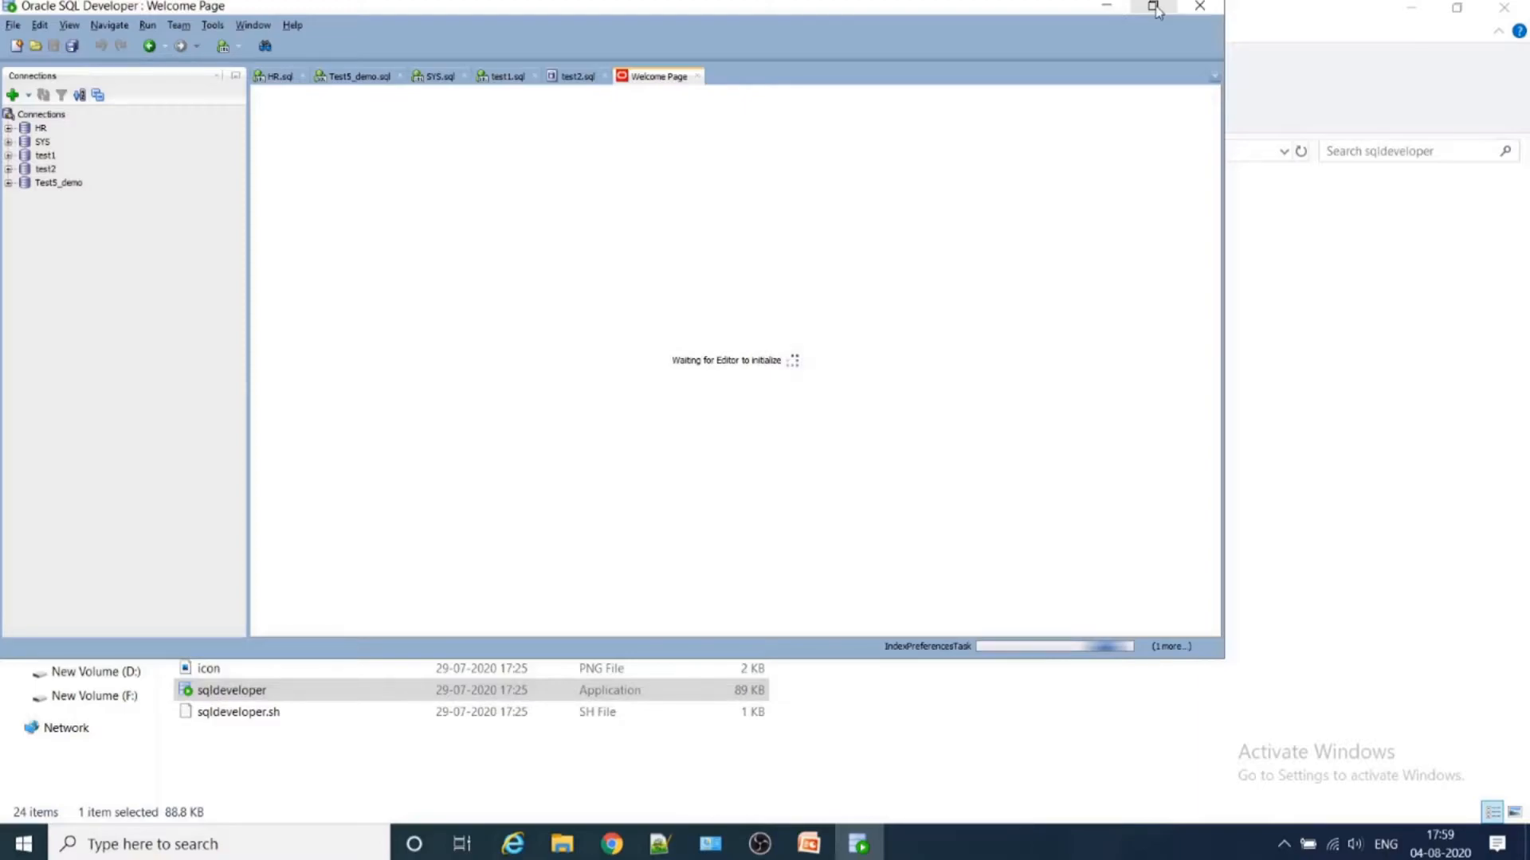
left_click(1153, 7)
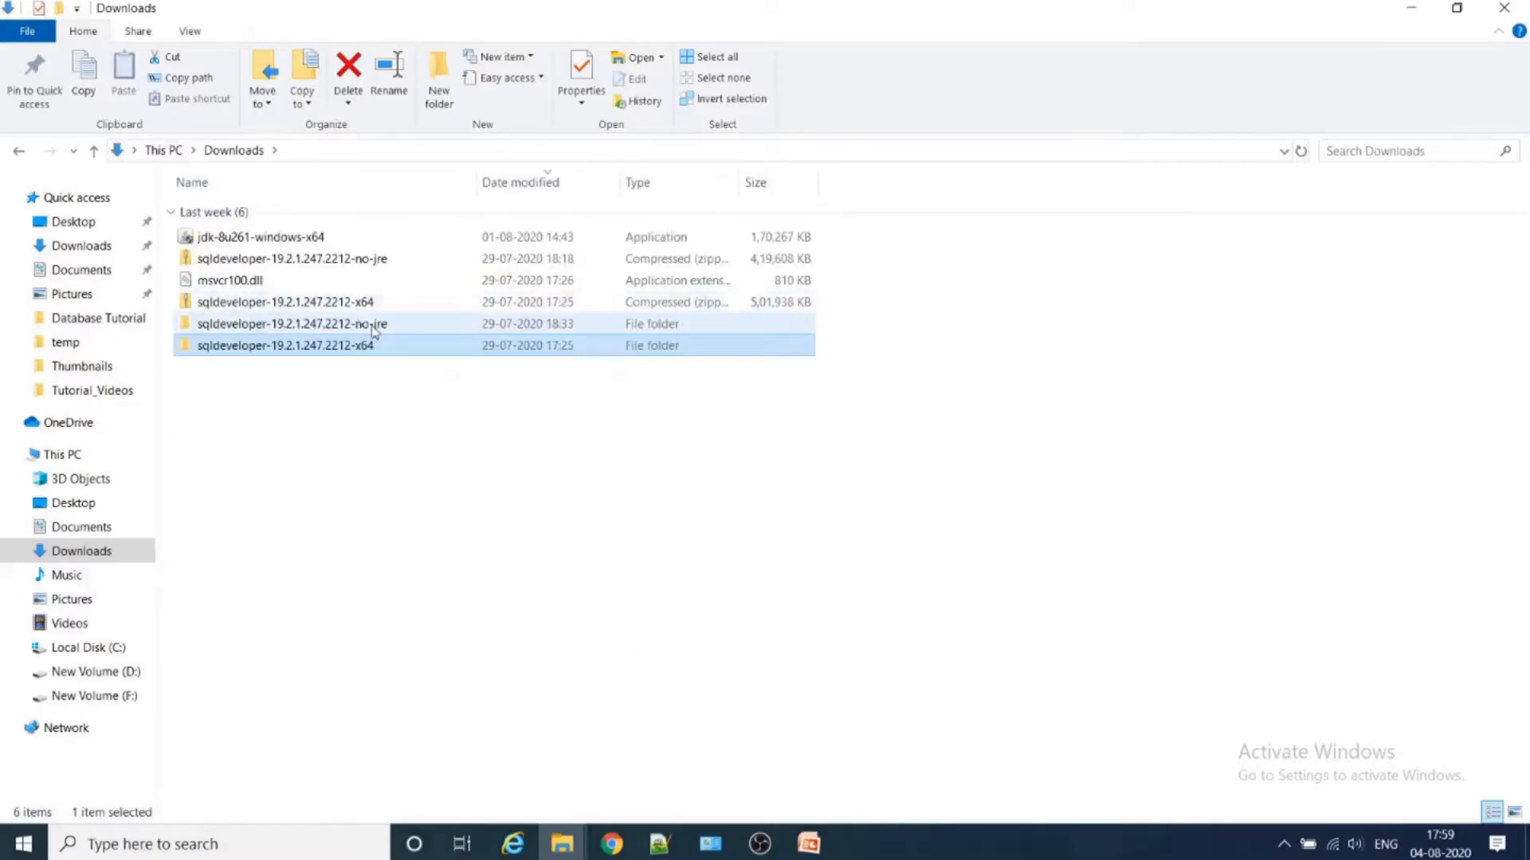
left_click(355, 331)
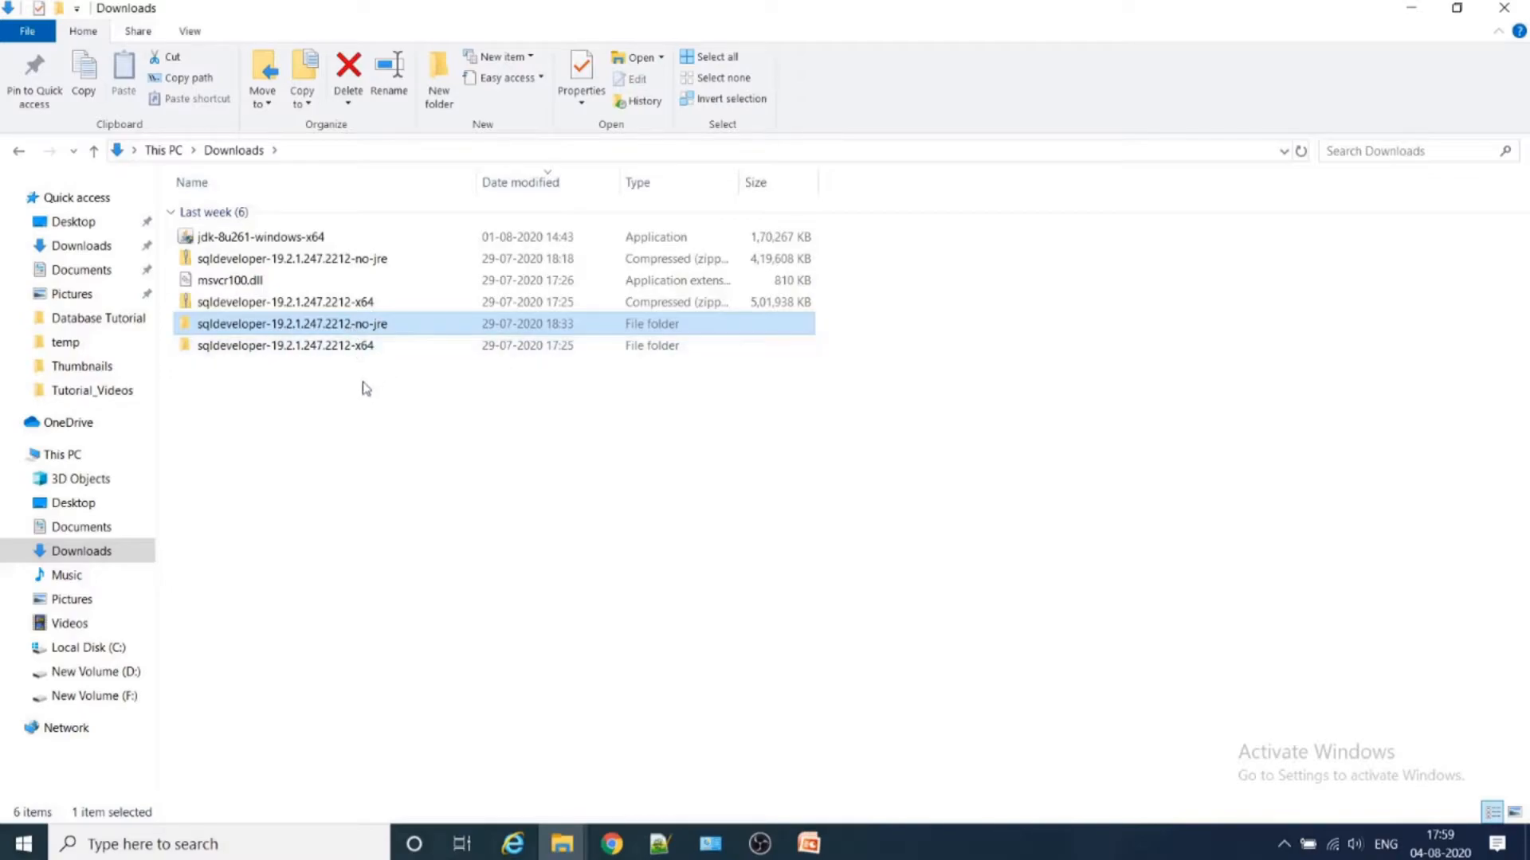
left_click(306, 246)
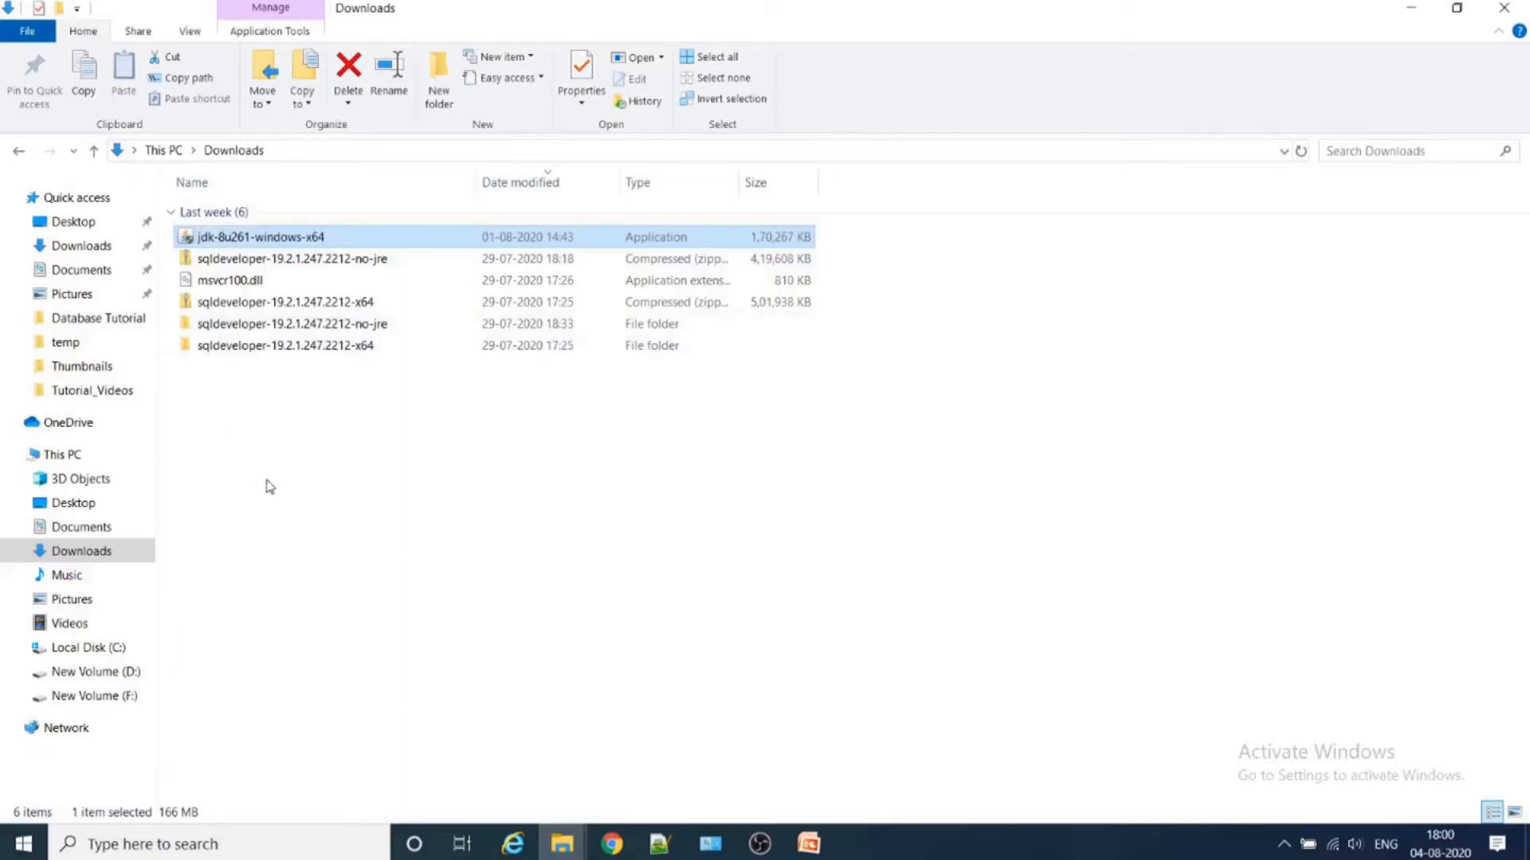
right_click(328, 239)
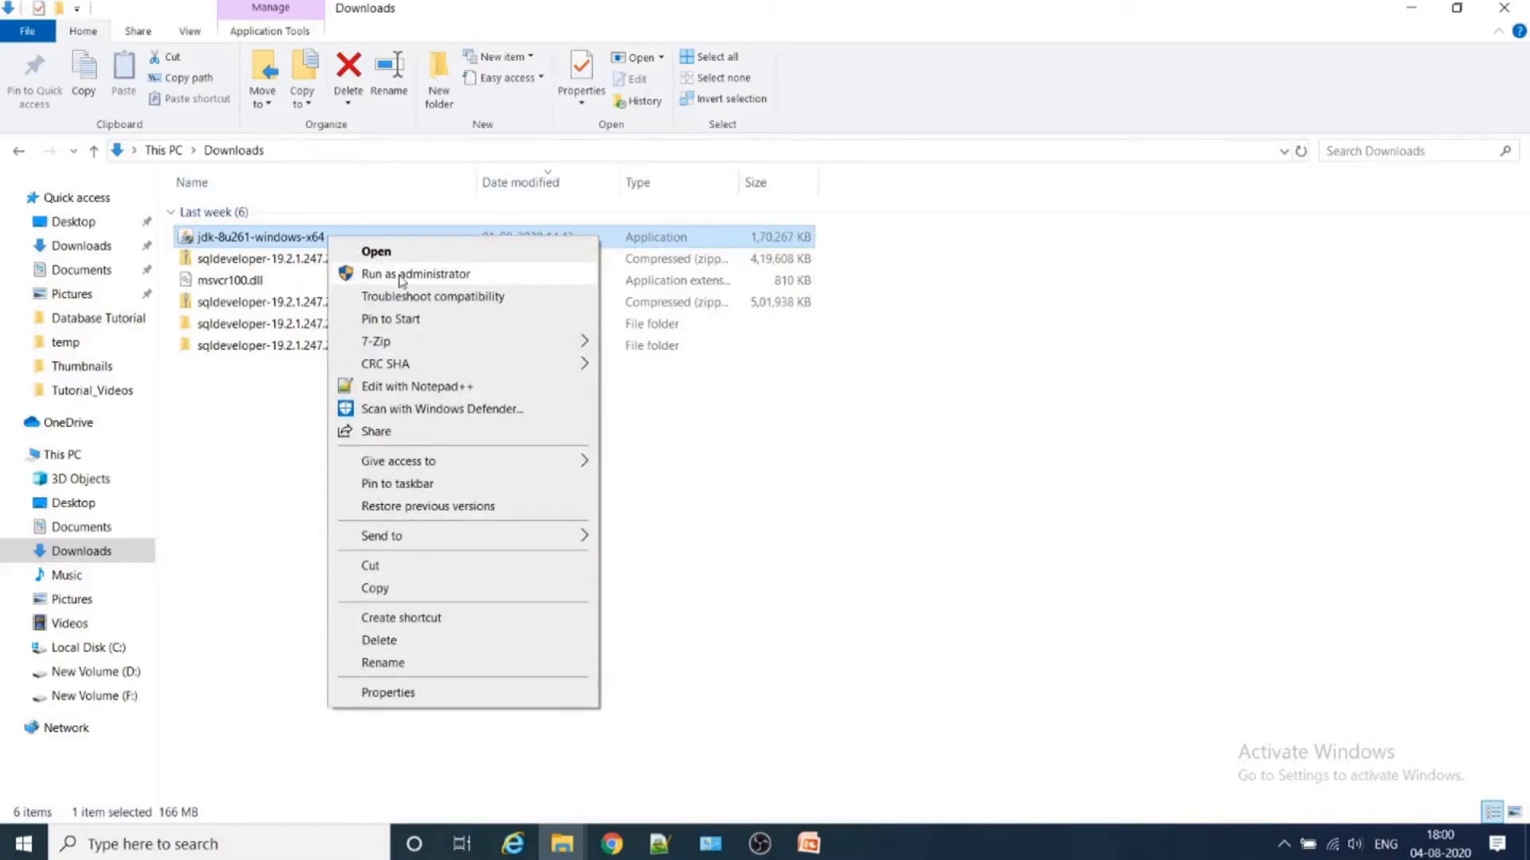
left_click(246, 437)
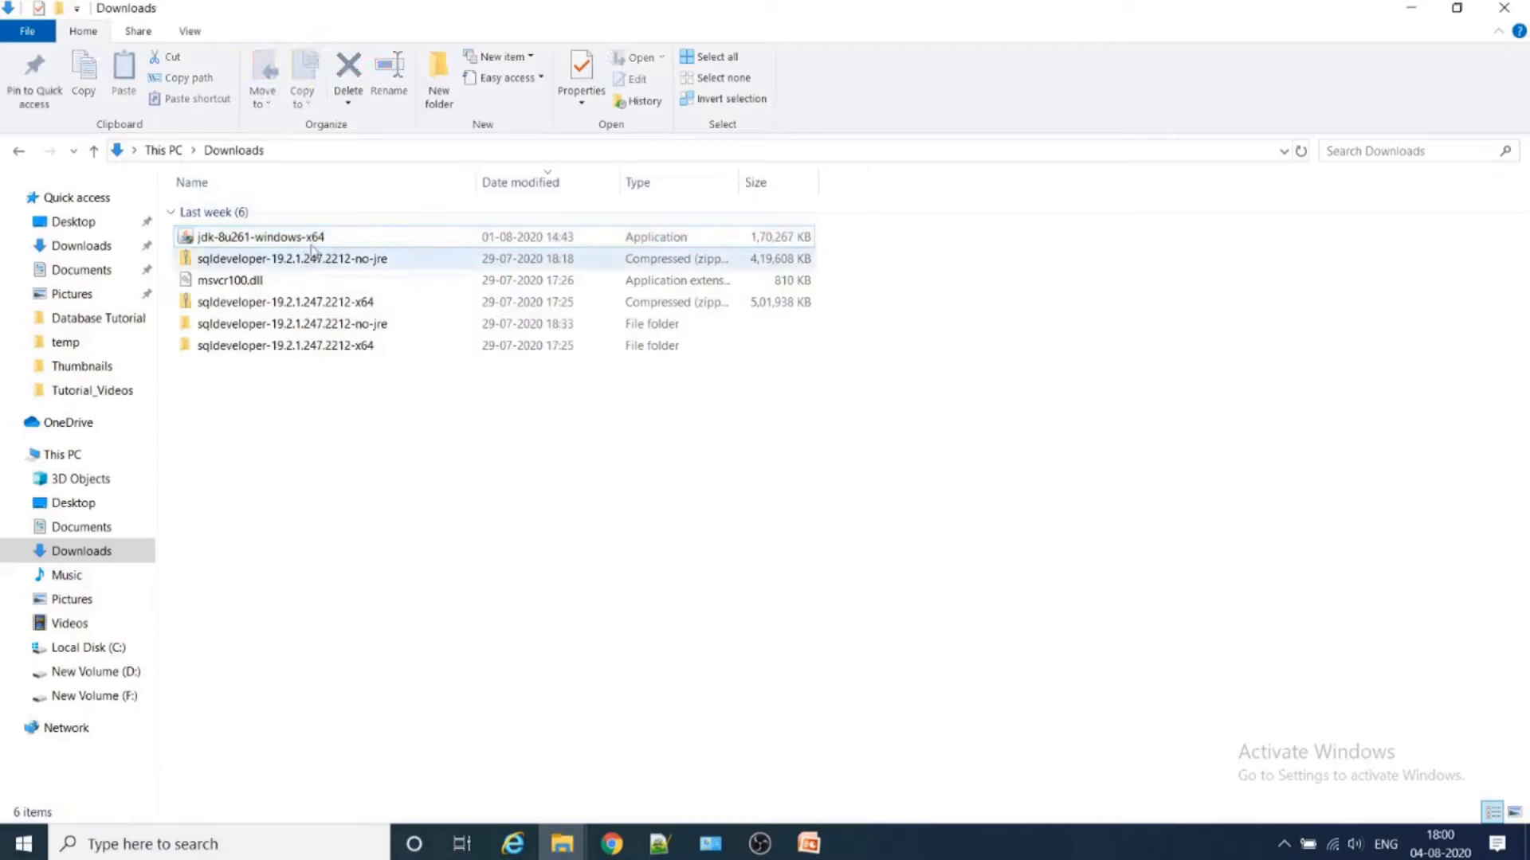
- Run the jdk-8u261-windows-x64 installer from the Downloads folder as administrator
left_click(337, 239)
right_click(337, 239)
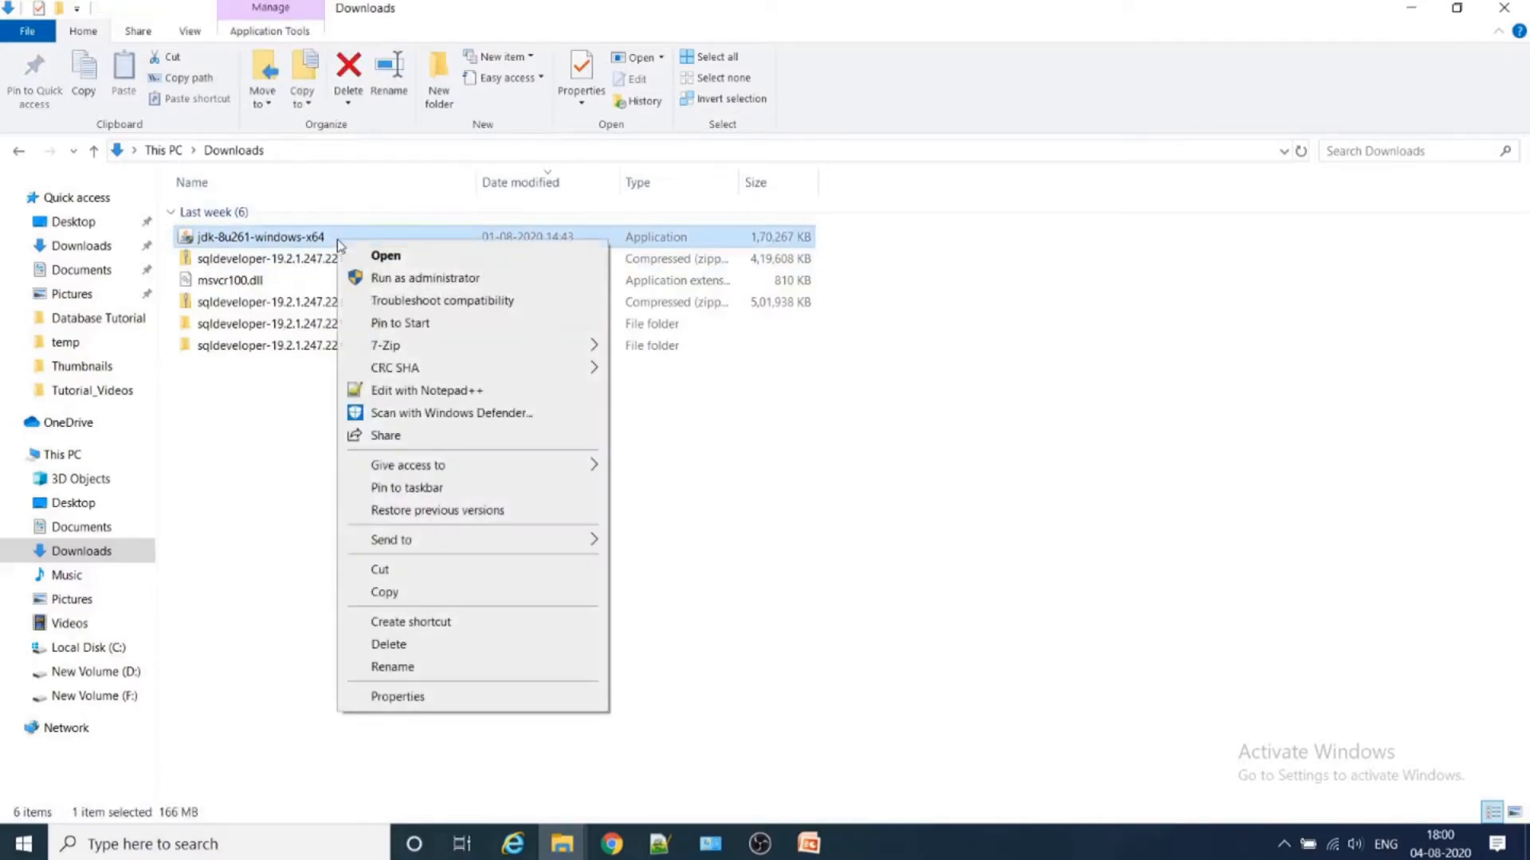
left_click(396, 281)
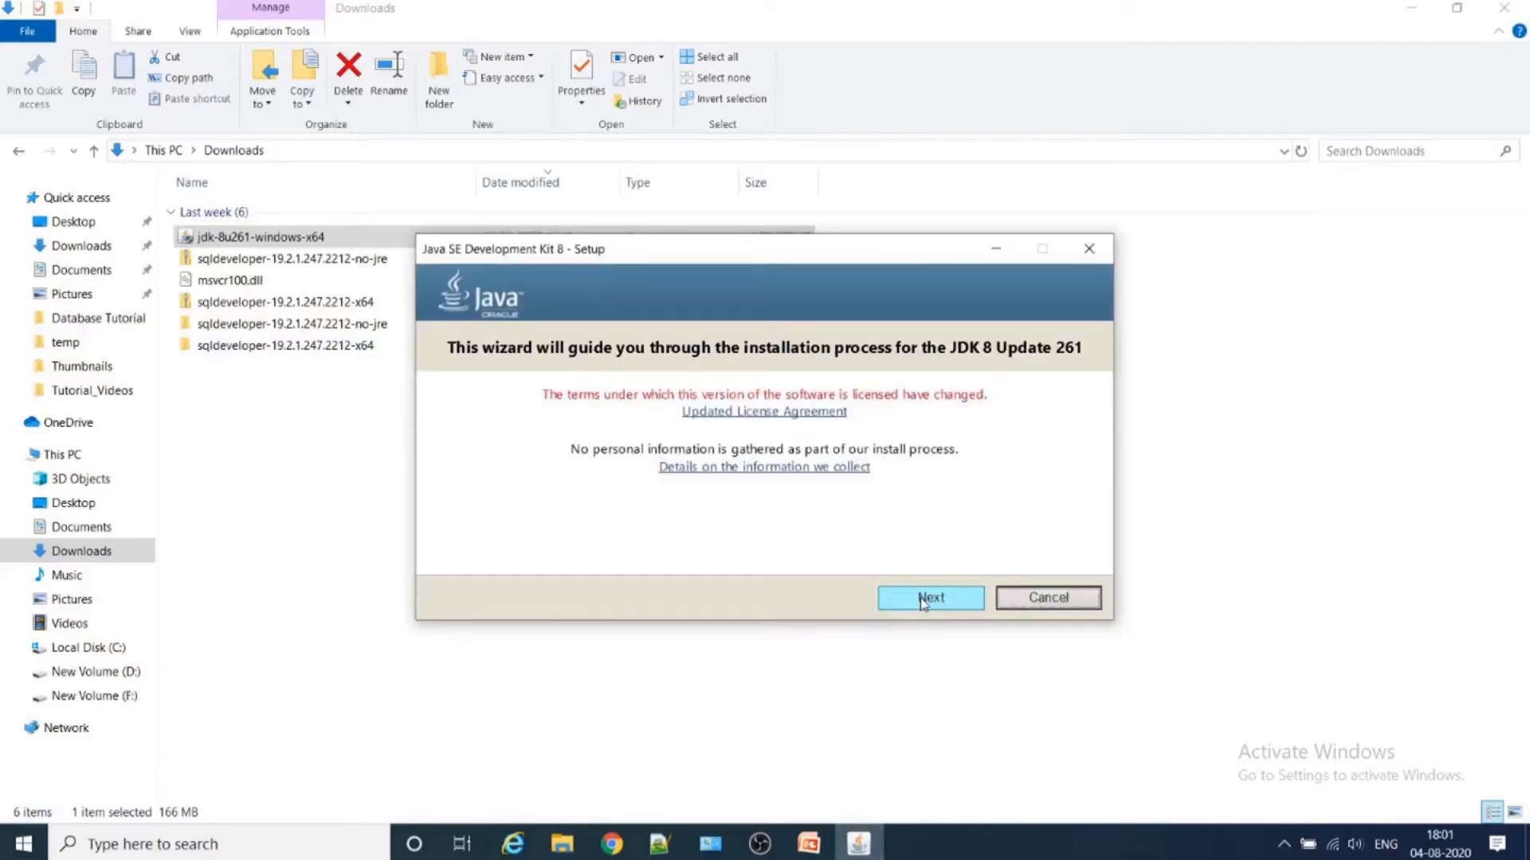
- Complete the JDK 8 Update 261 setup with the default features and the default JDK and JRE folders under C:\Program Files\Java
left_click(927, 598)
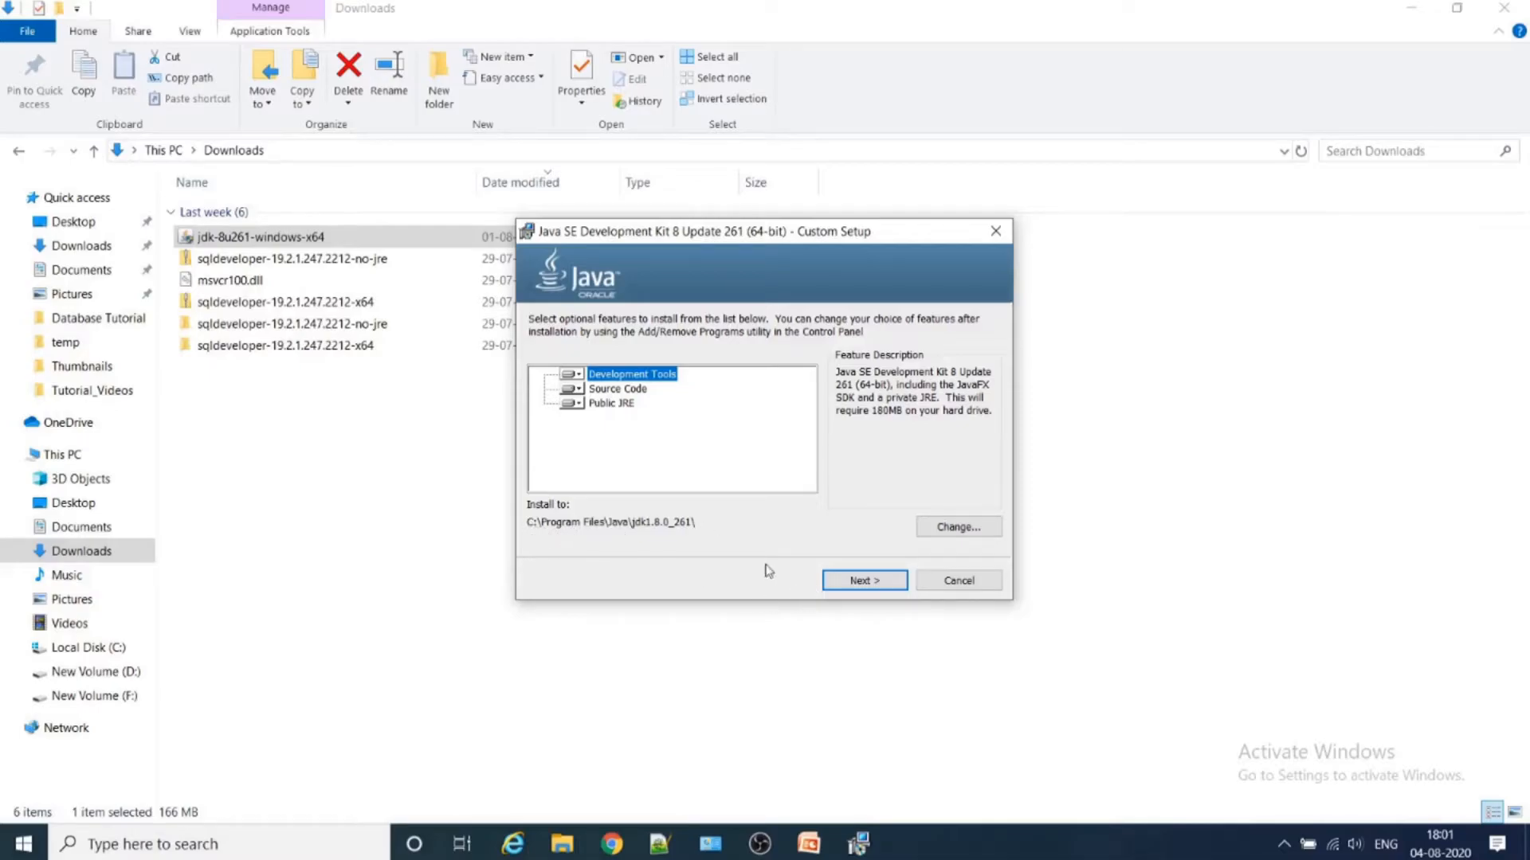
left_click(844, 581)
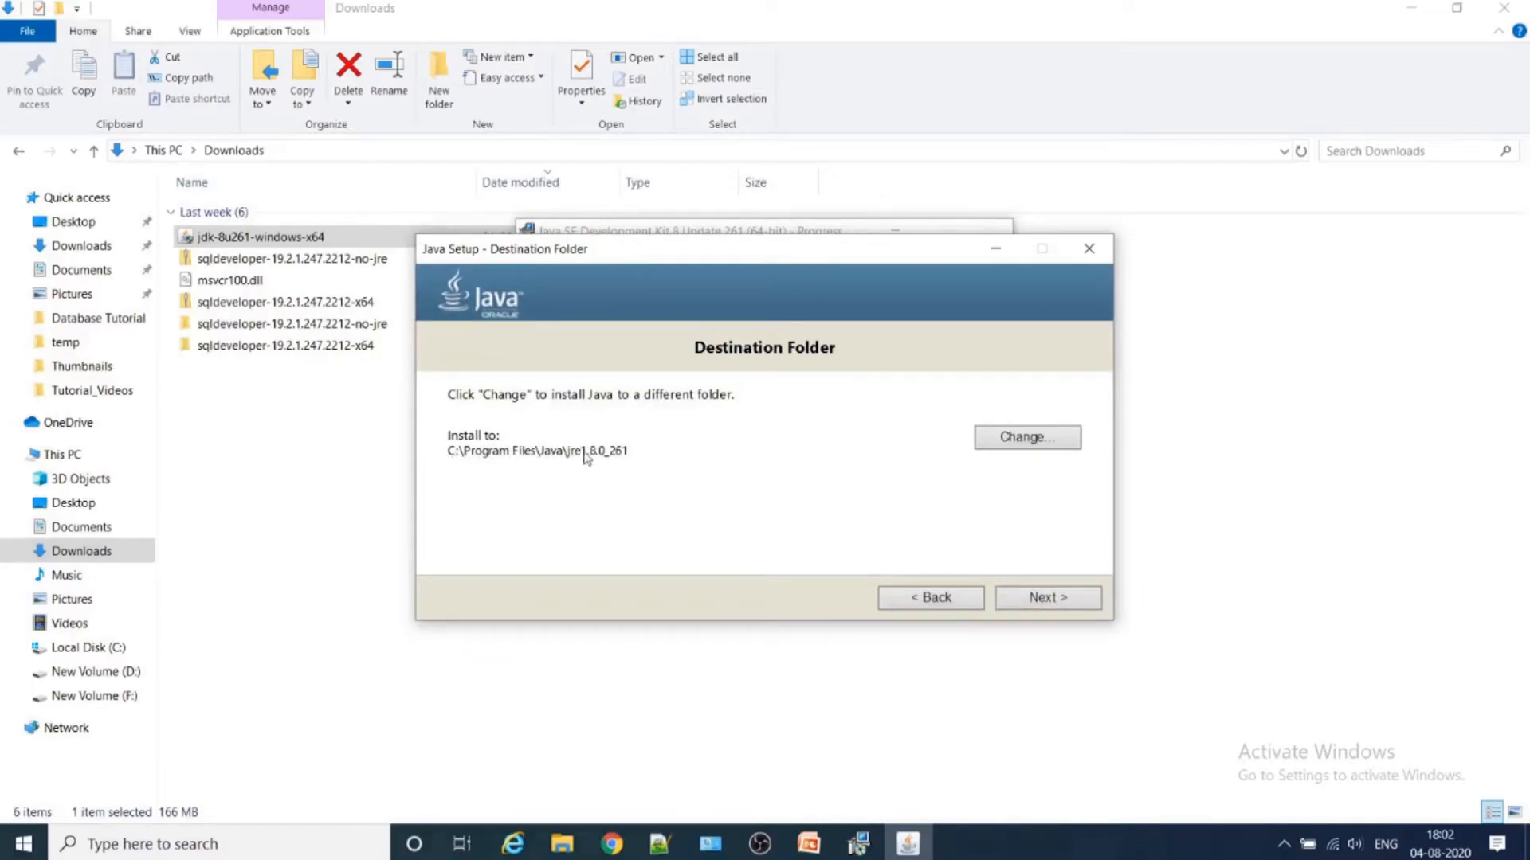
left_click(1074, 605)
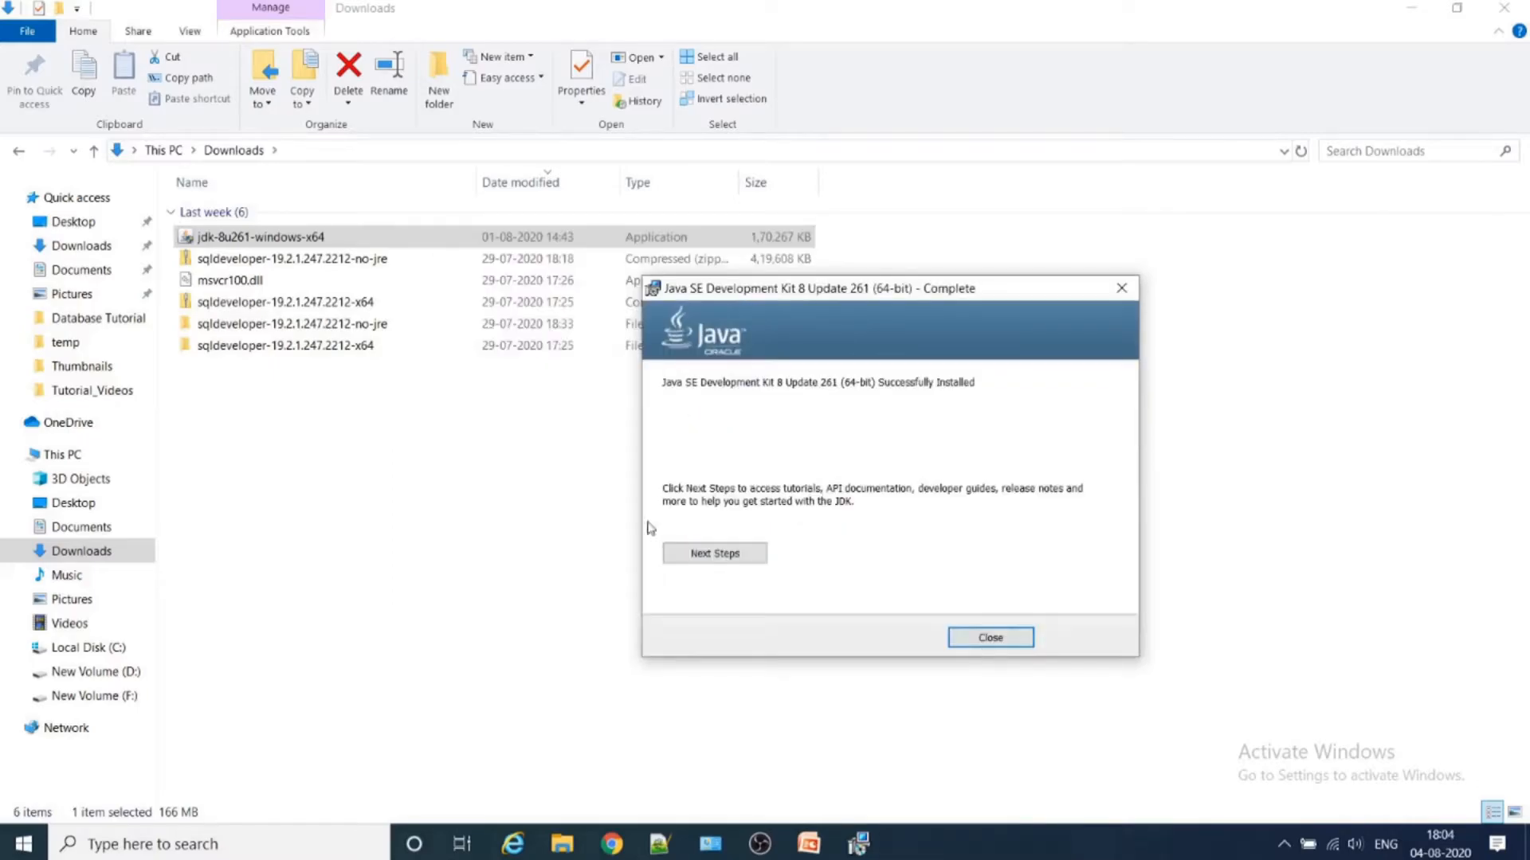
left_click(989, 639)
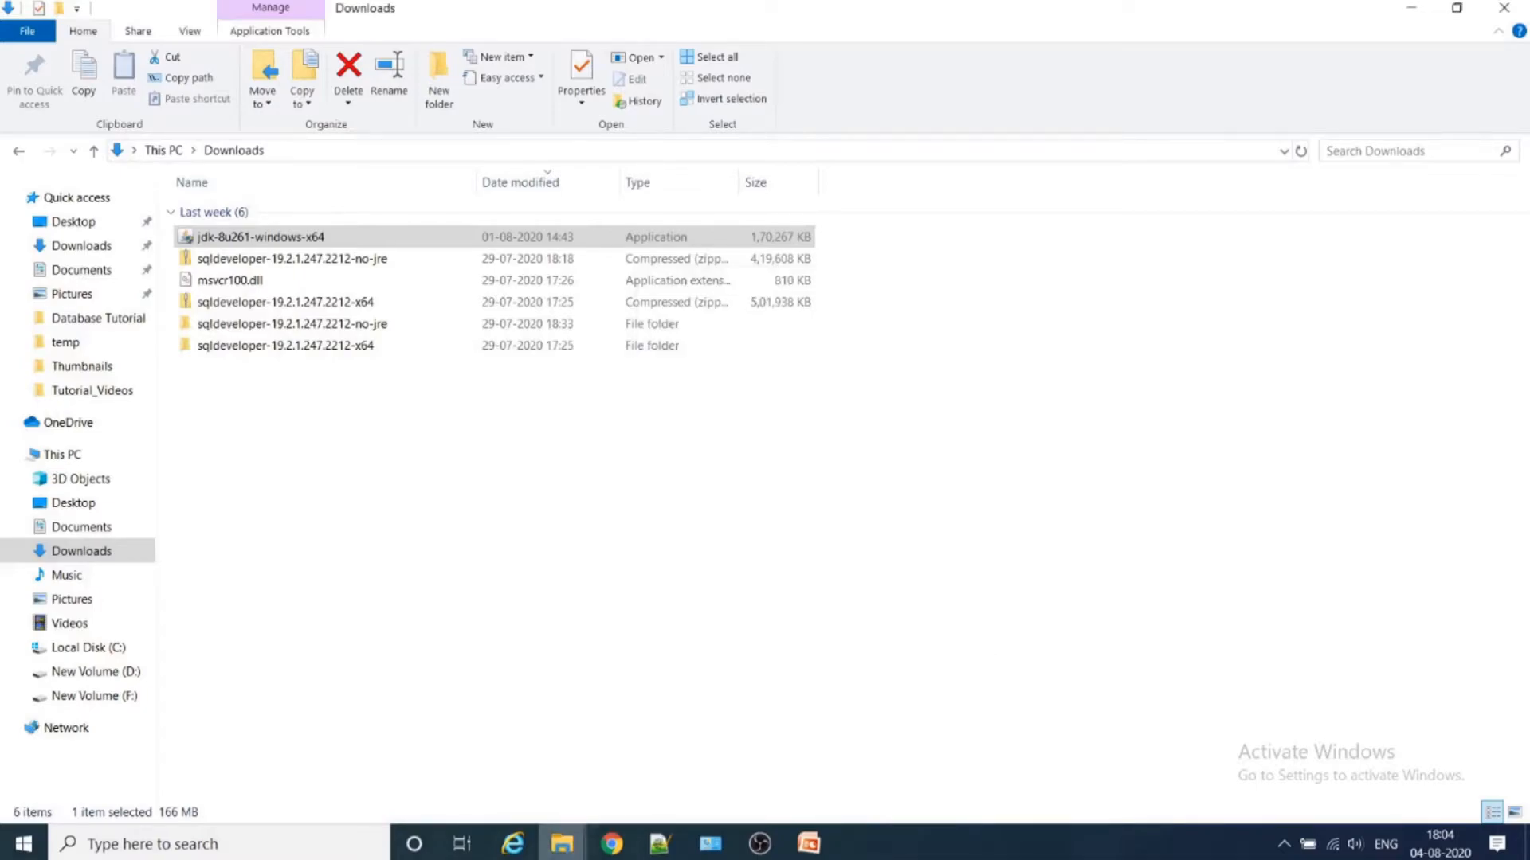
- Switch to the Local Disk (C:) window in File Explorer and open the Java folder in Program Files
left_click(562, 843)
left_click(752, 797)
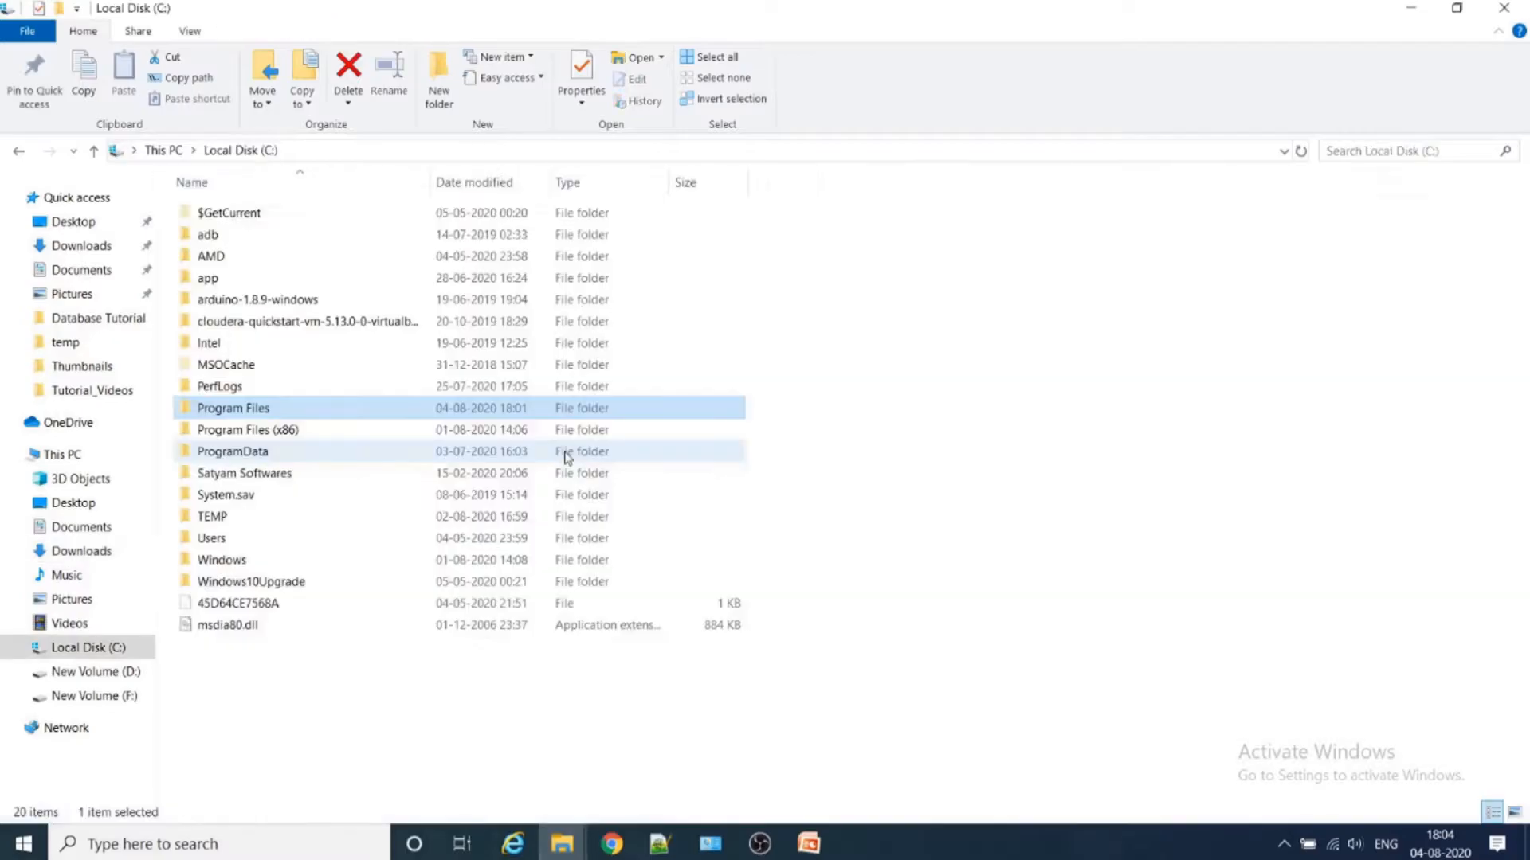
double_click(252, 411)
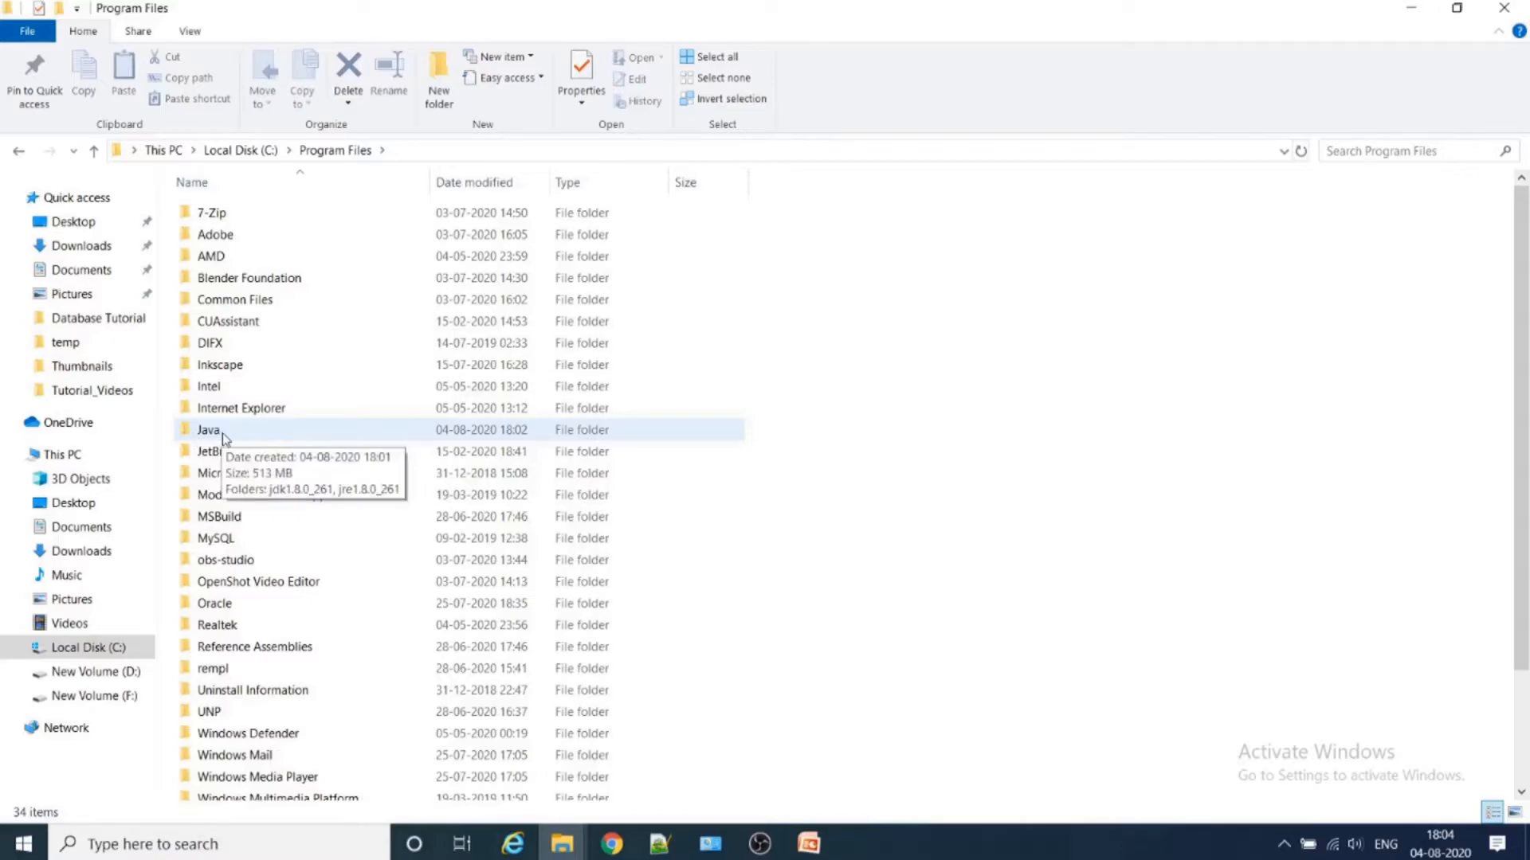
double_click(222, 431)
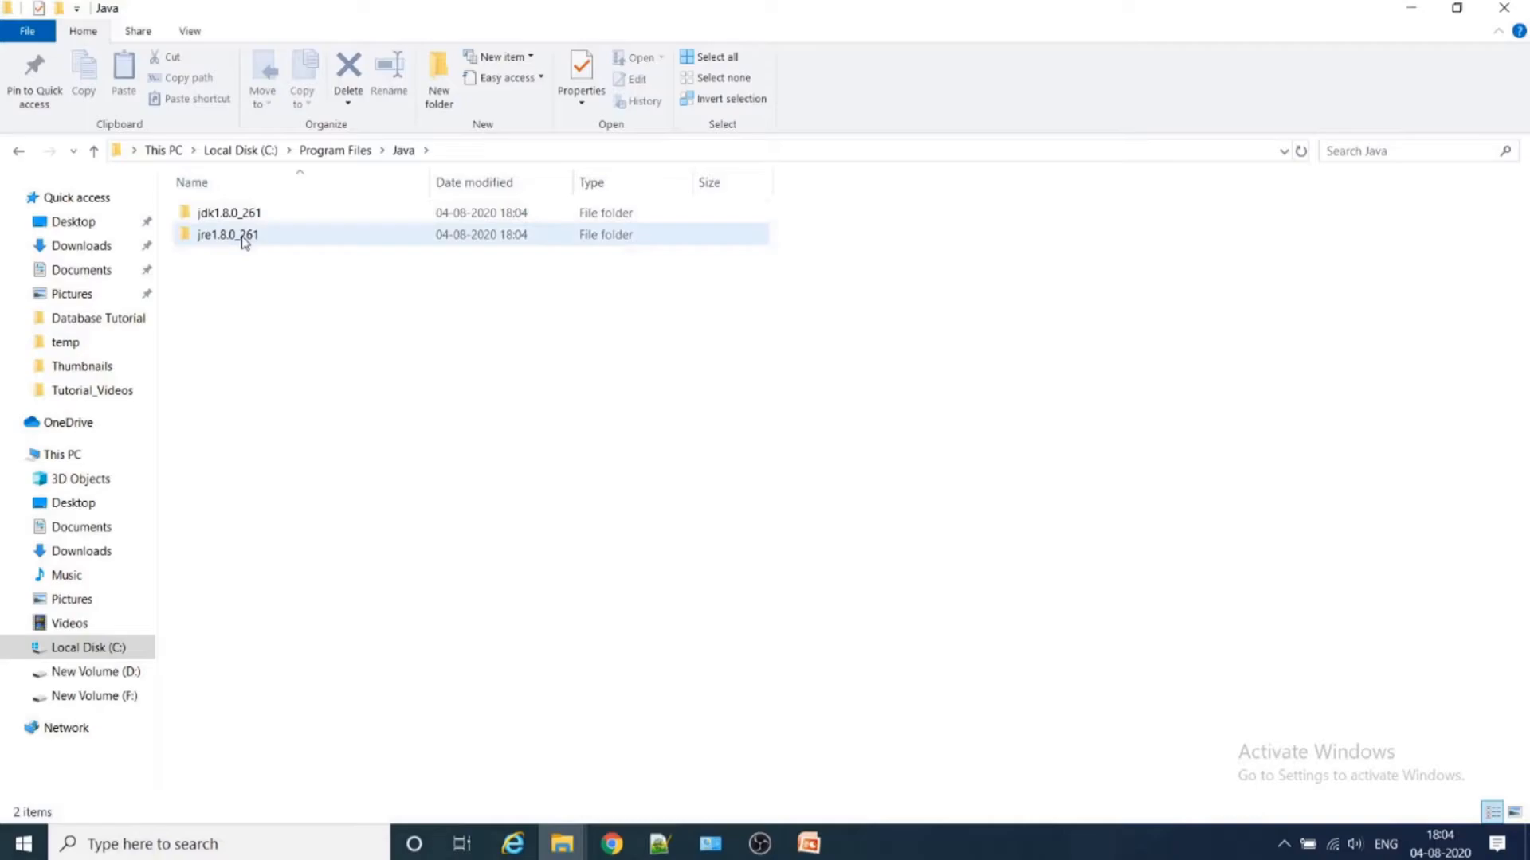
- Open the bin folder of jre1.8.0_261 and select the java application
double_click(244, 242)
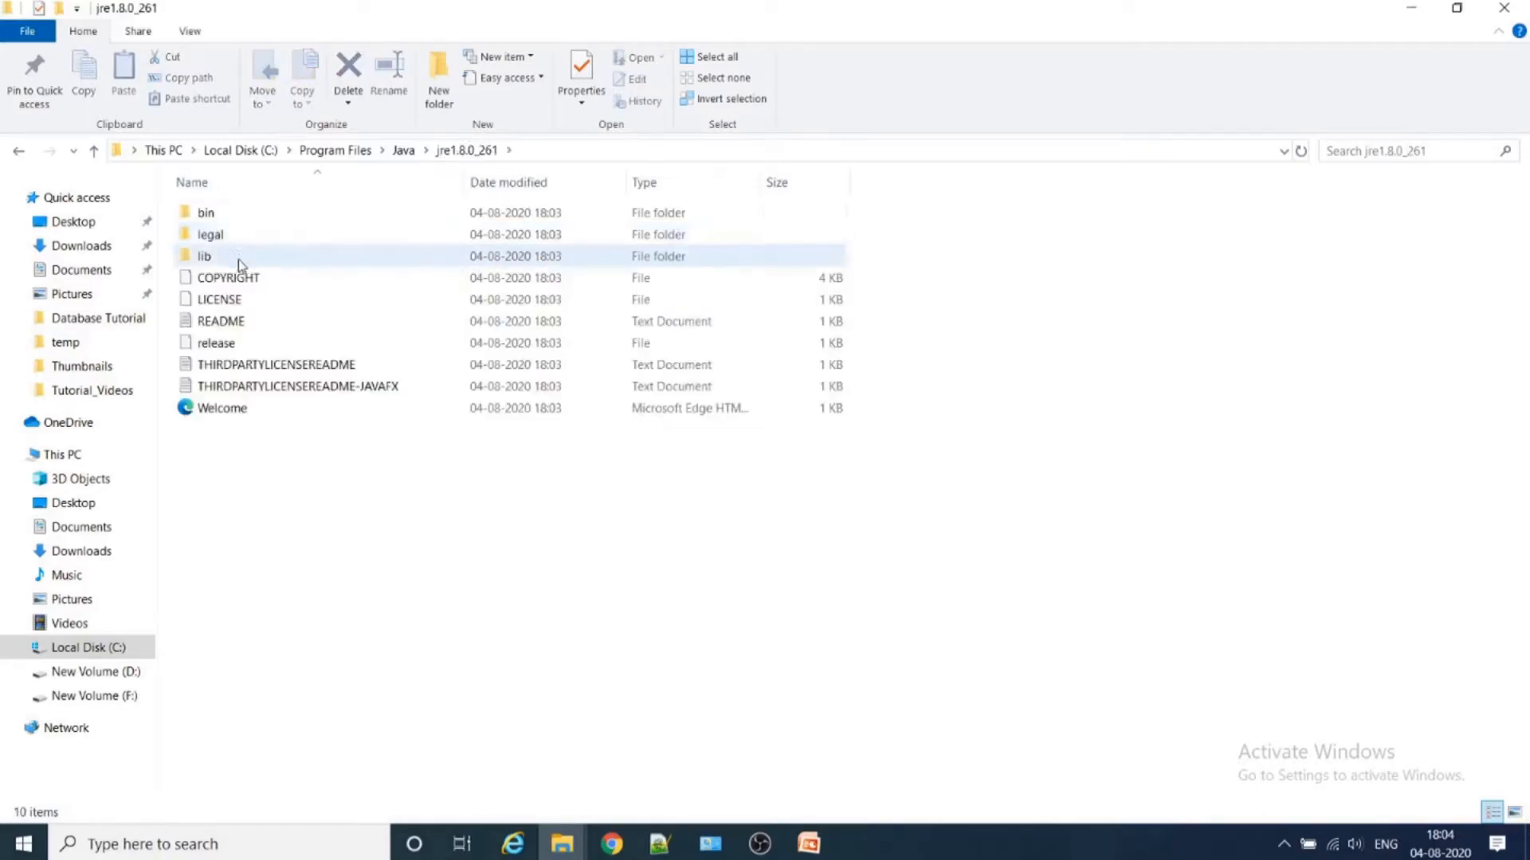
double_click(220, 214)
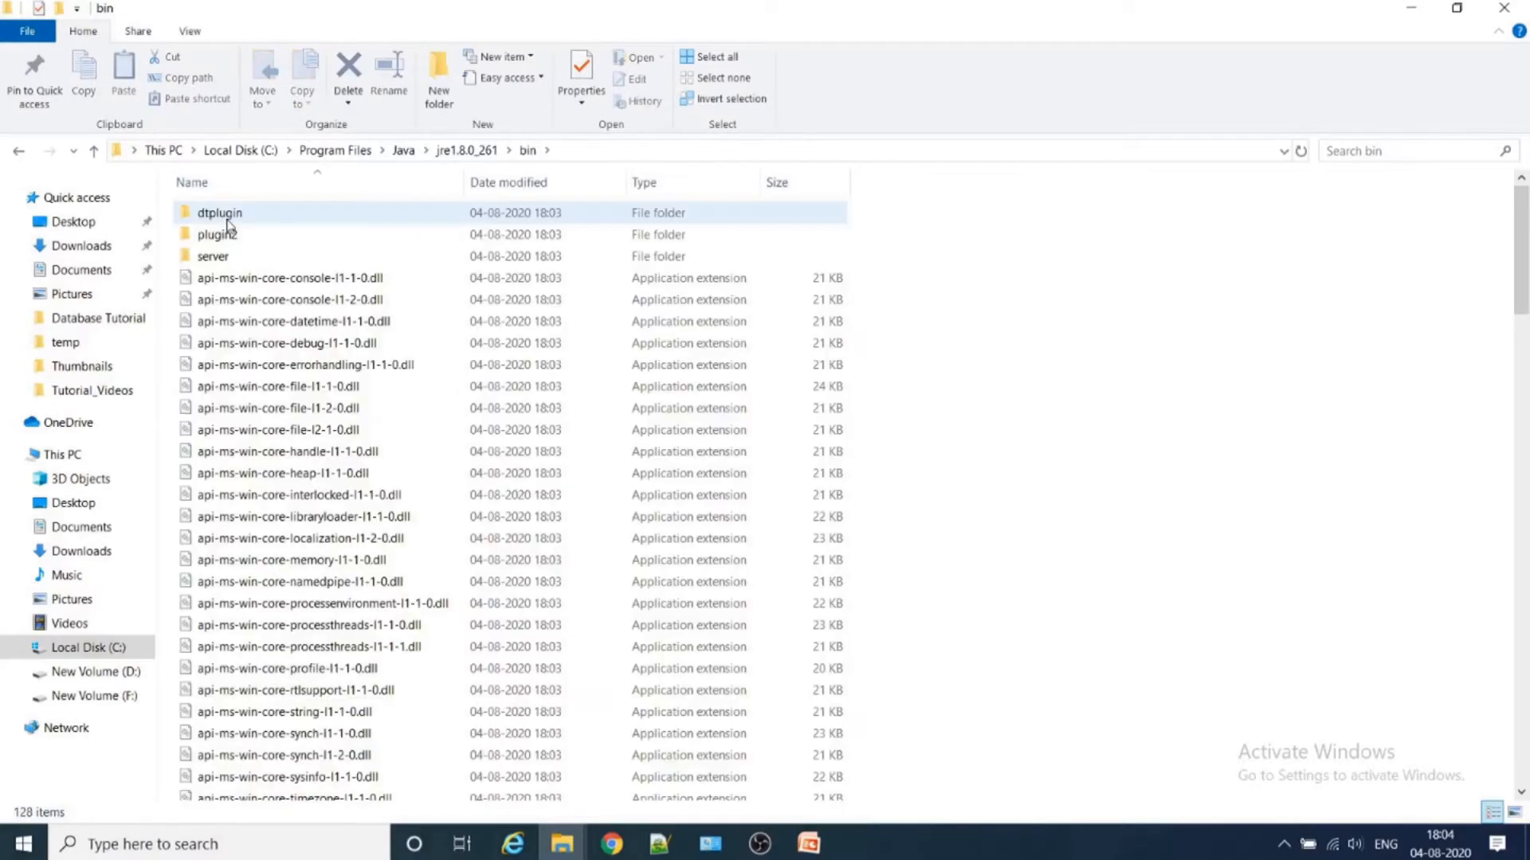
scroll(343, 638, "down", 14)
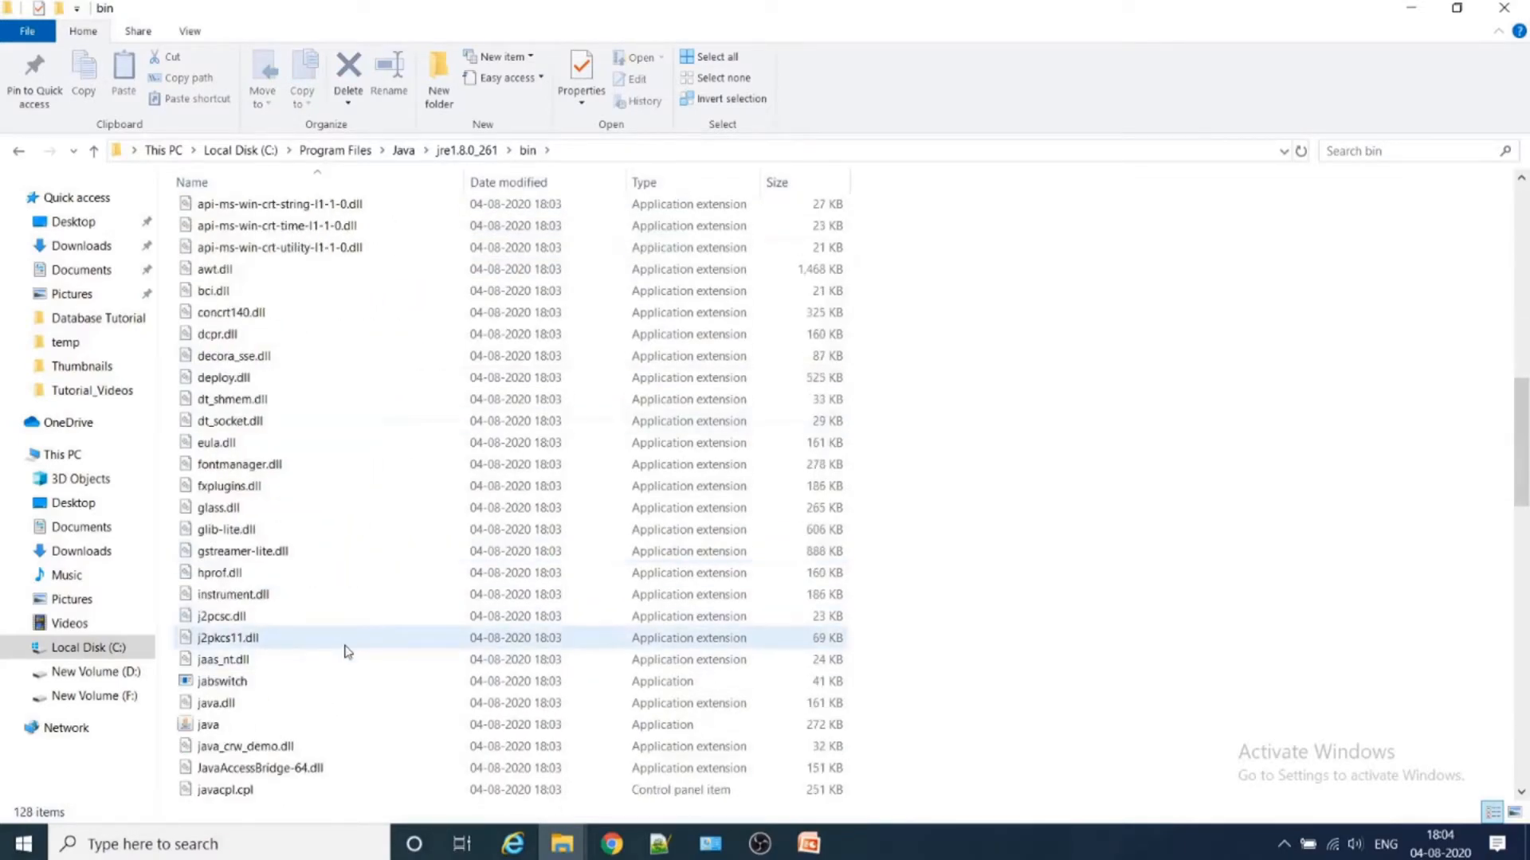
scroll(345, 651, "down", 4)
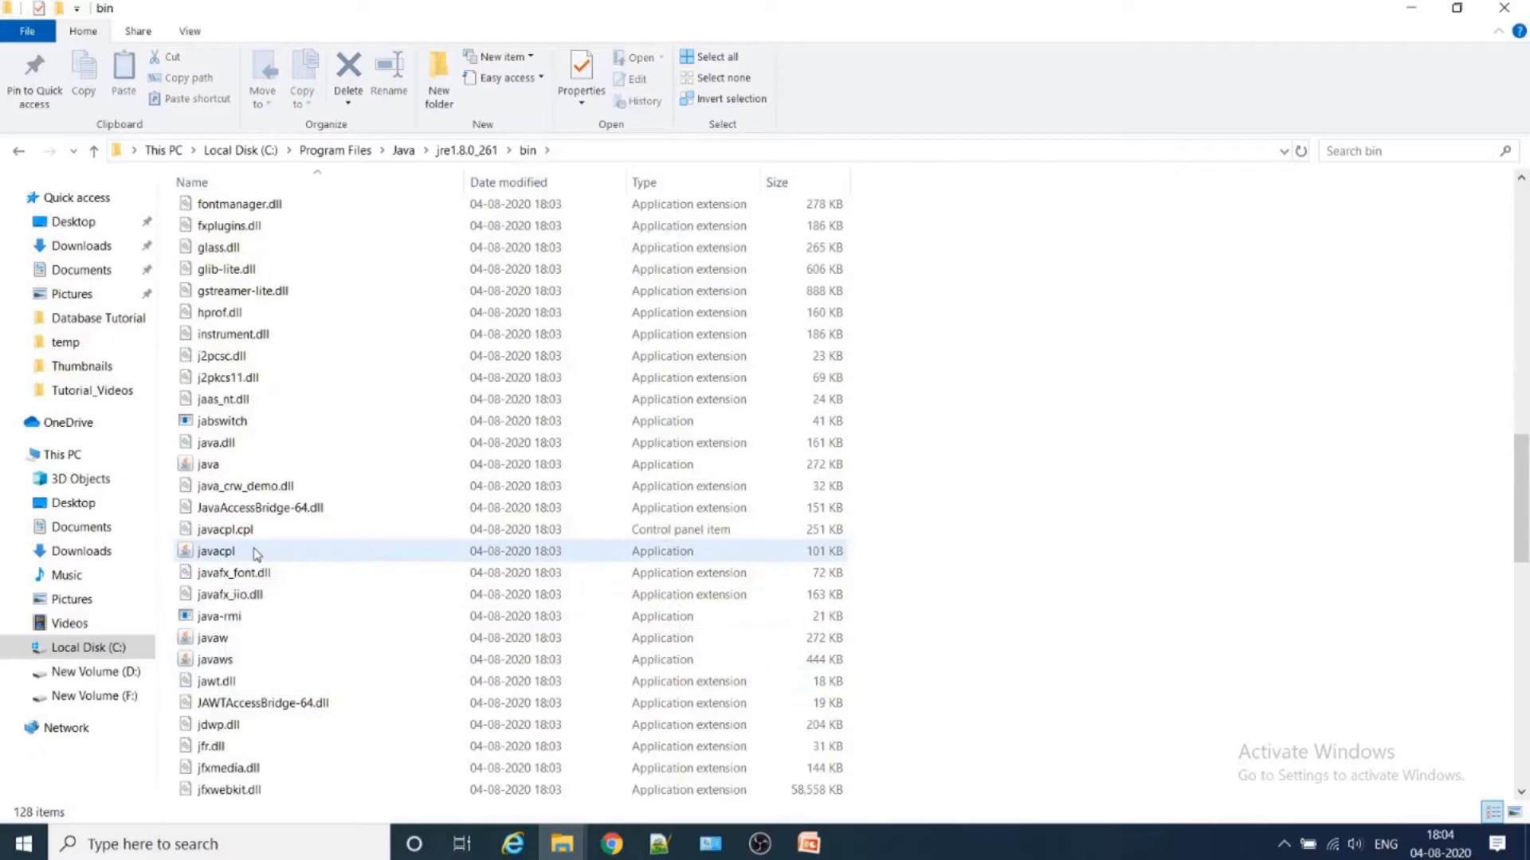
left_click(260, 467)
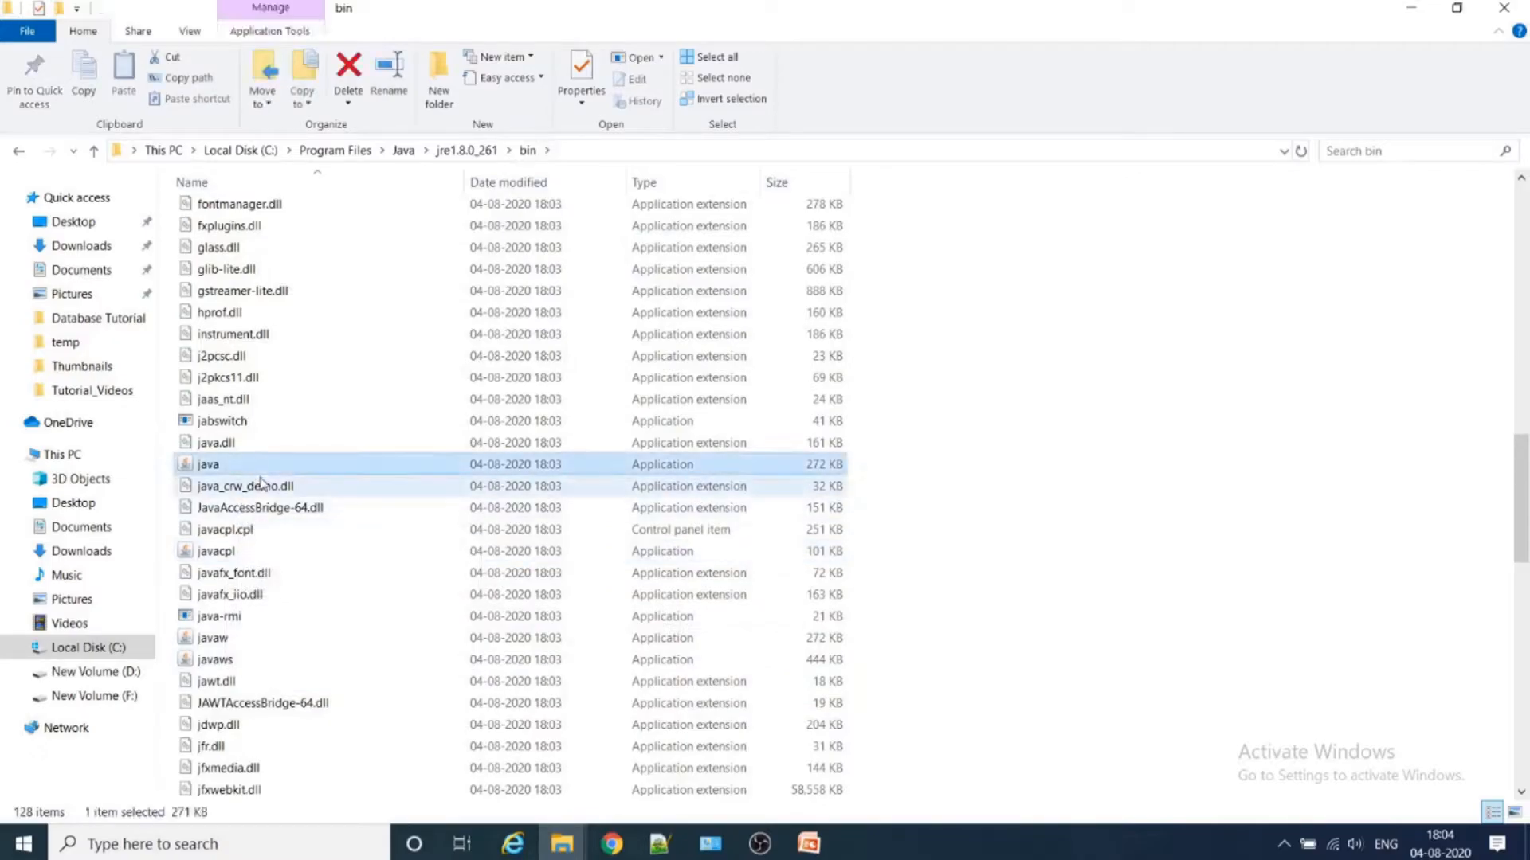
- Switch to the Downloads window in File Explorer and open the sqldeveloper folder inside sqldeveloper-19.2.1.247.2212-no-jre
left_click(21, 151)
mouse_move(562, 843)
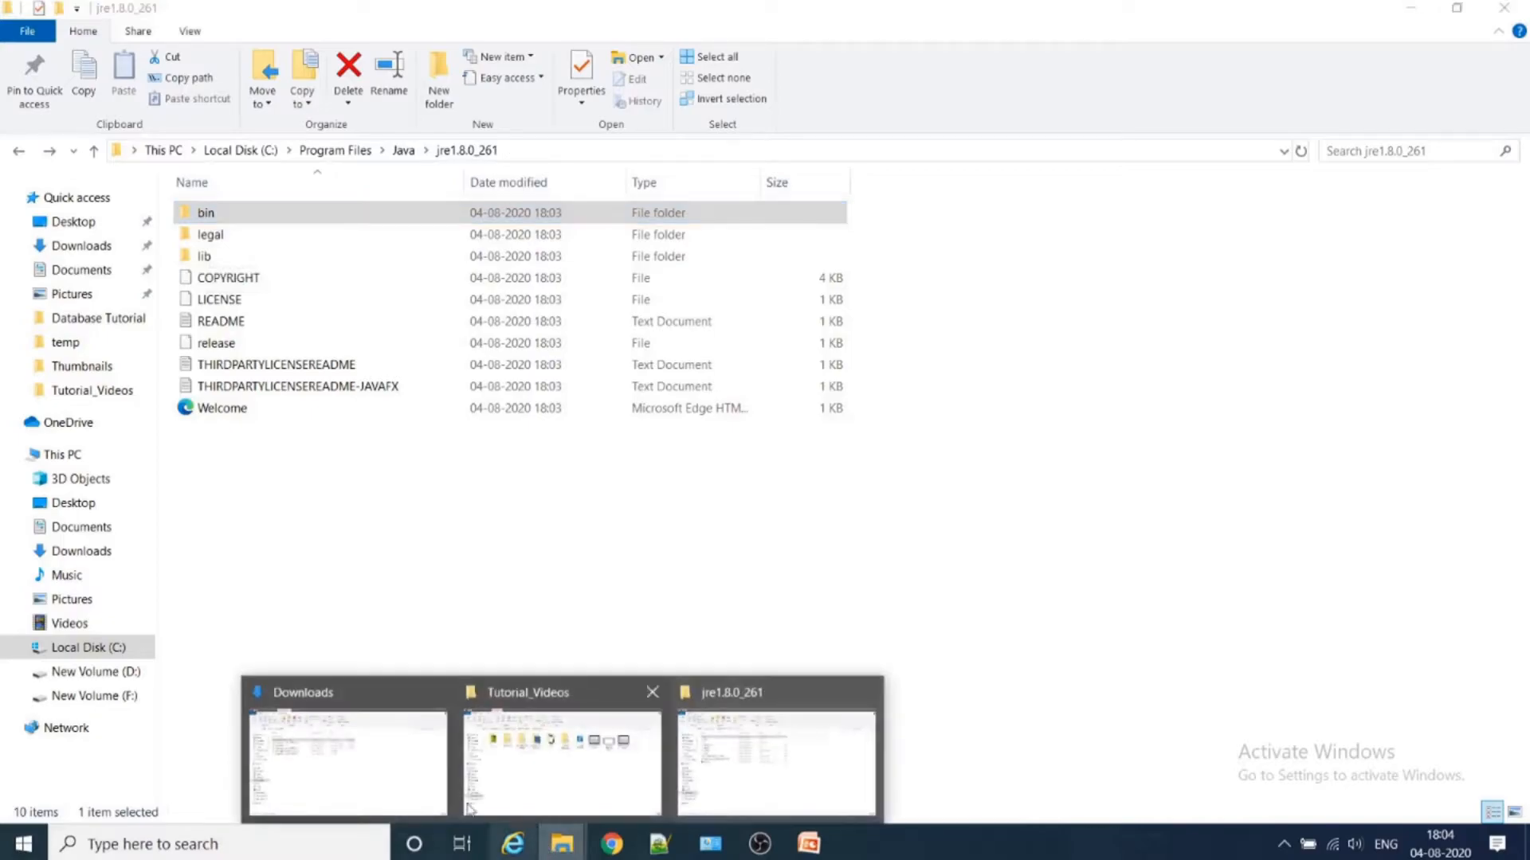
left_click(343, 757)
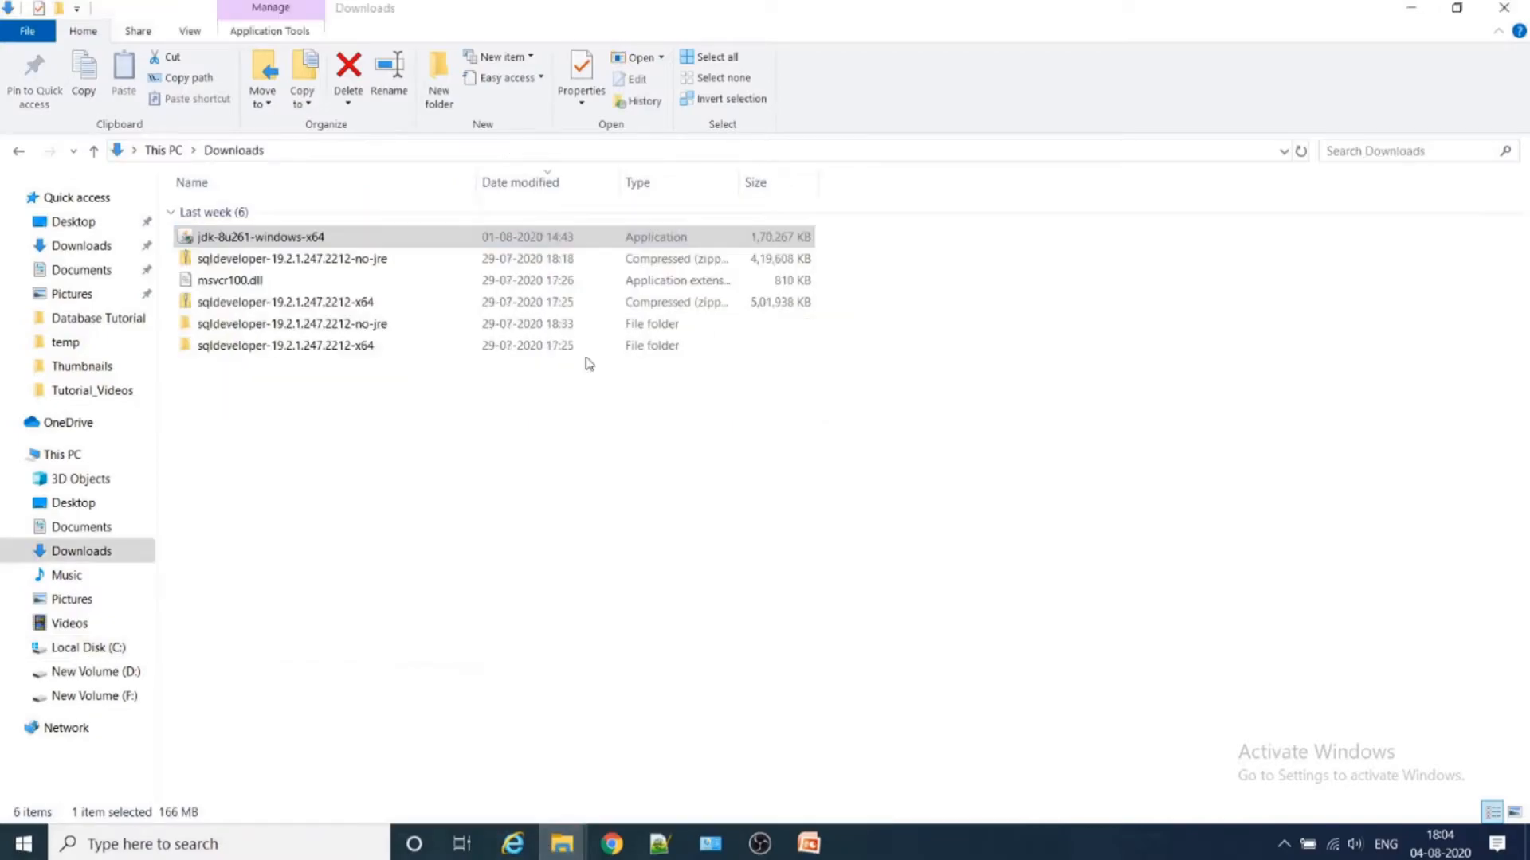
double_click(299, 330)
double_click(274, 222)
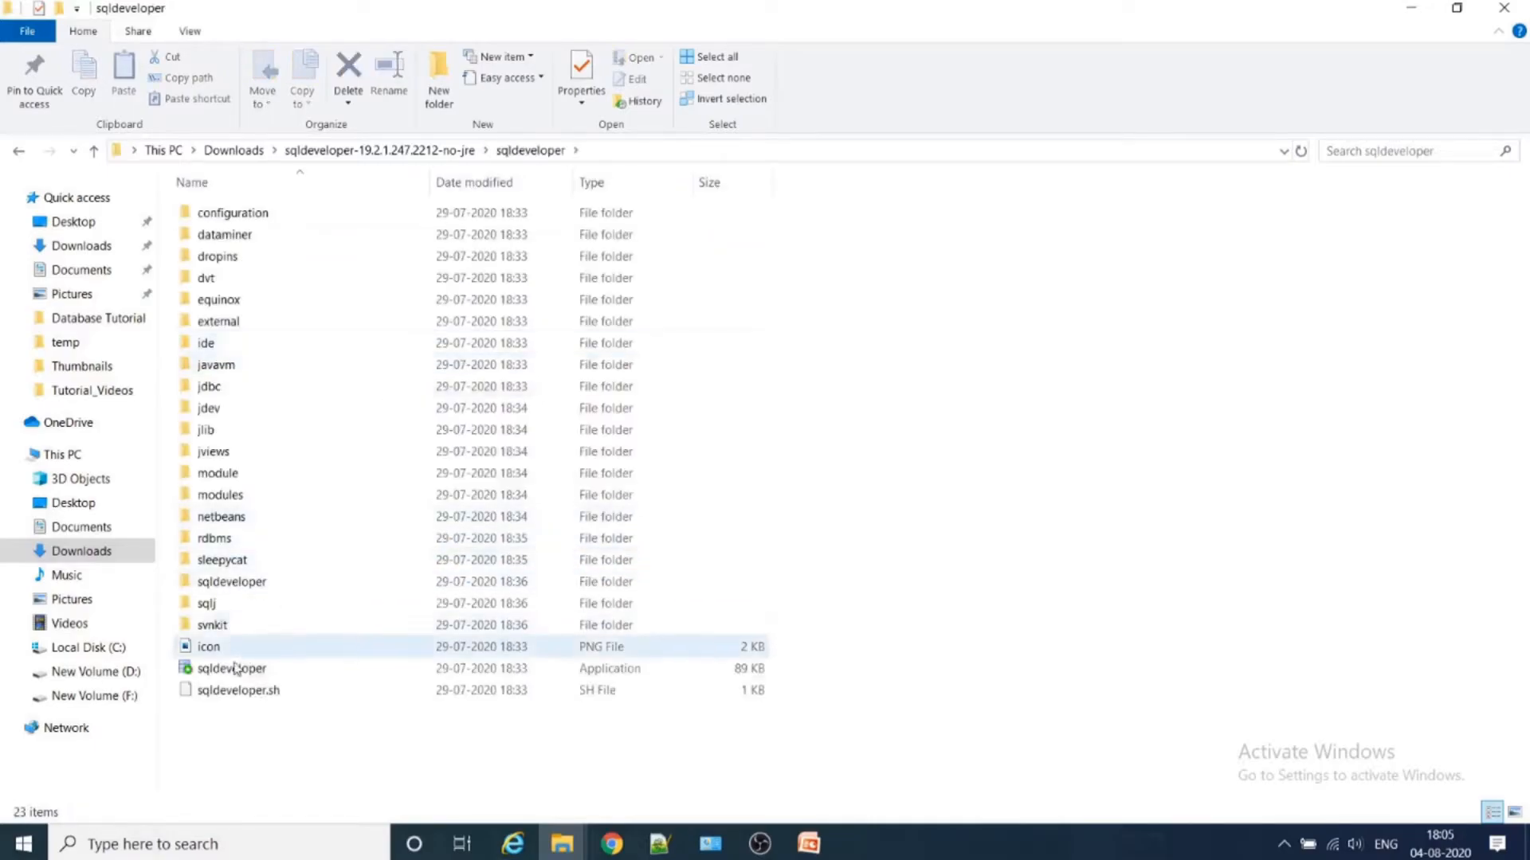
- Try to launch the sqldeveloper application of the no-jre version as administrator
left_click(236, 675)
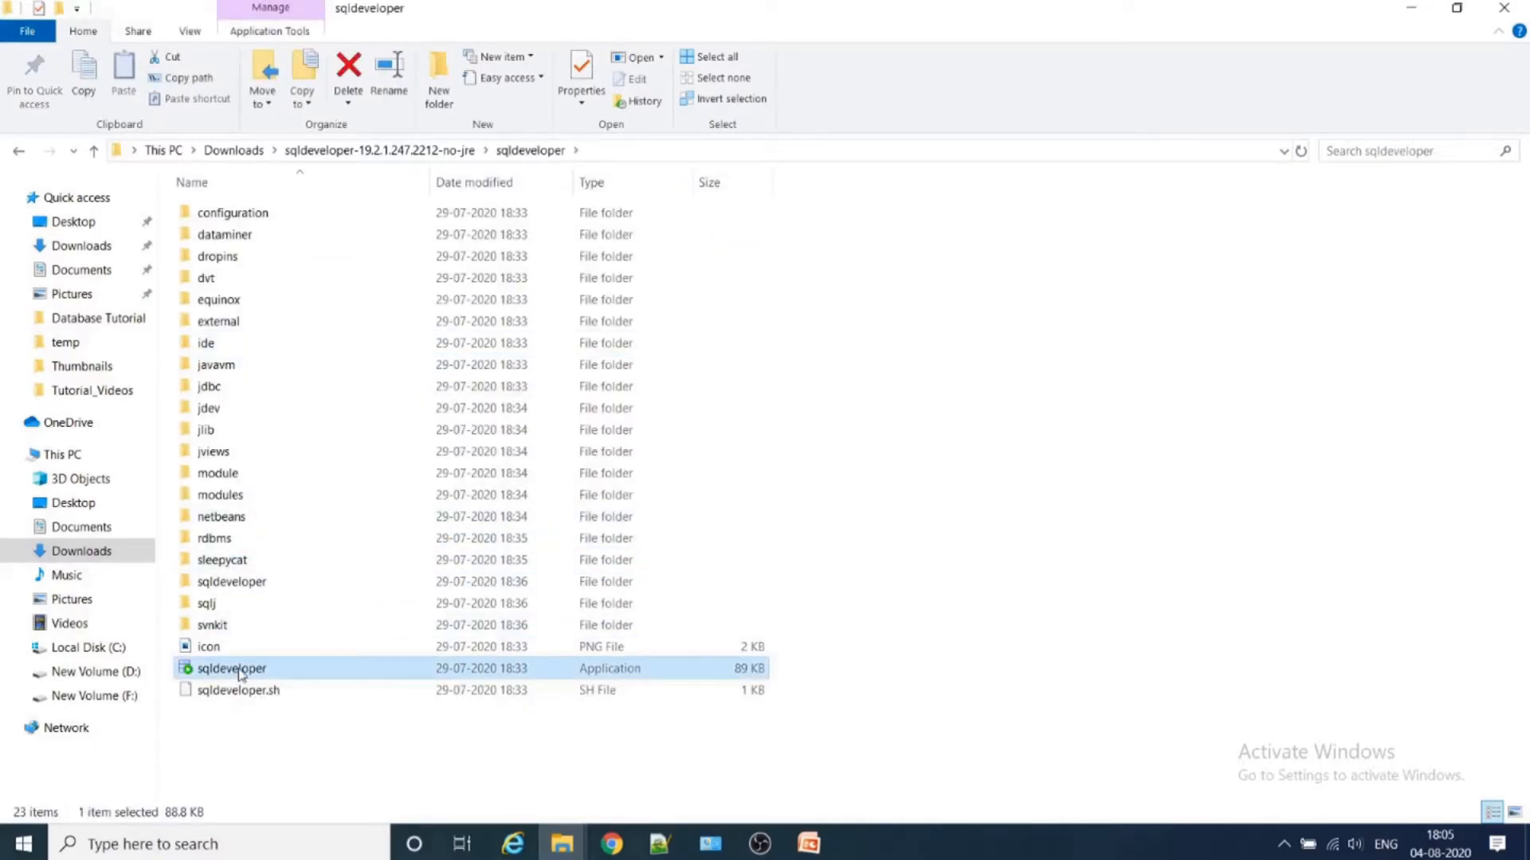
right_click(241, 675)
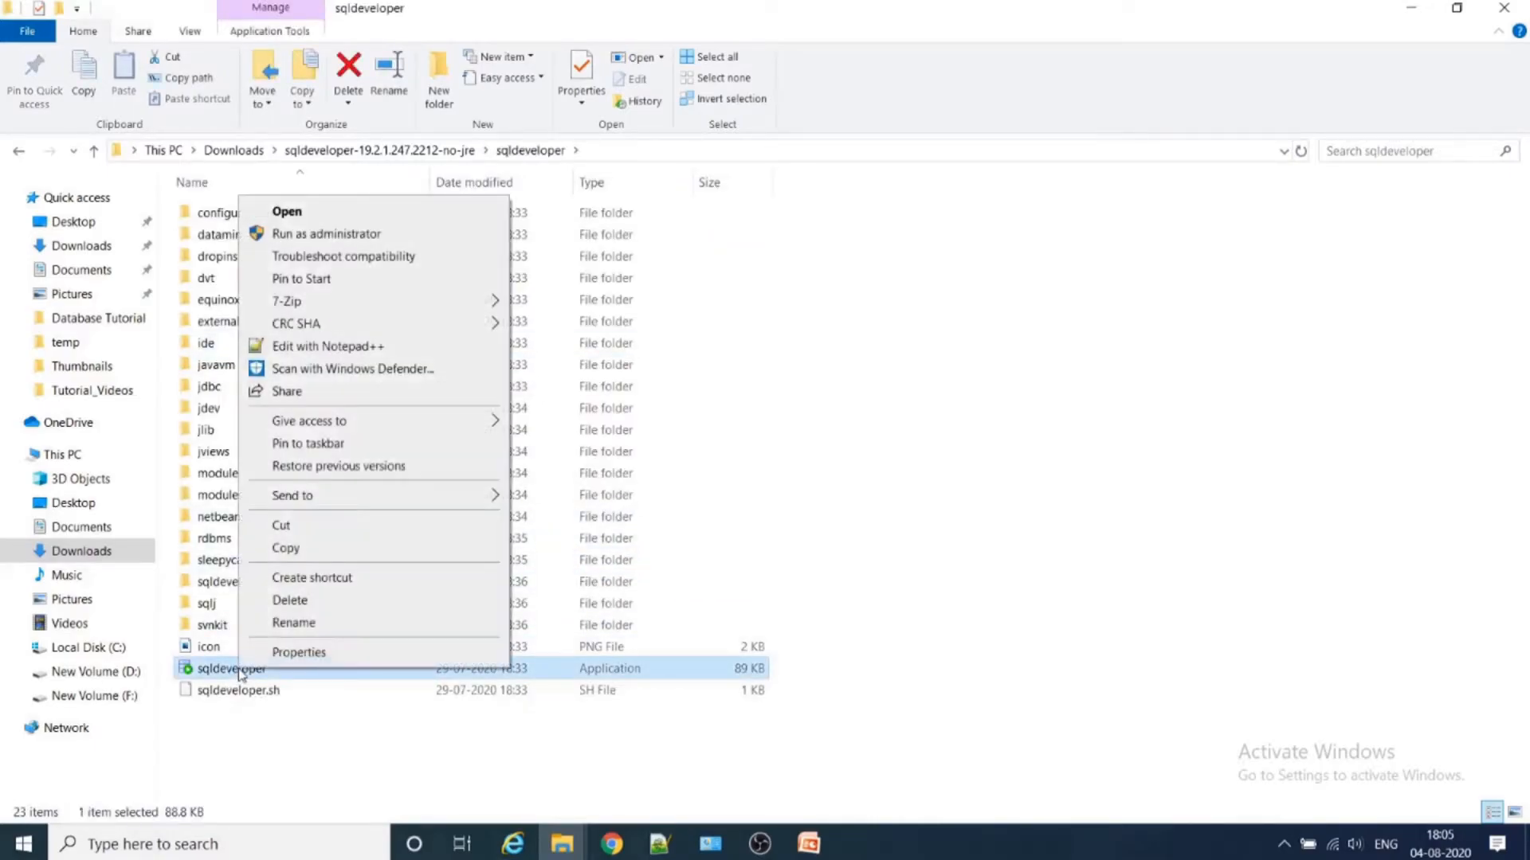
left_click(381, 235)
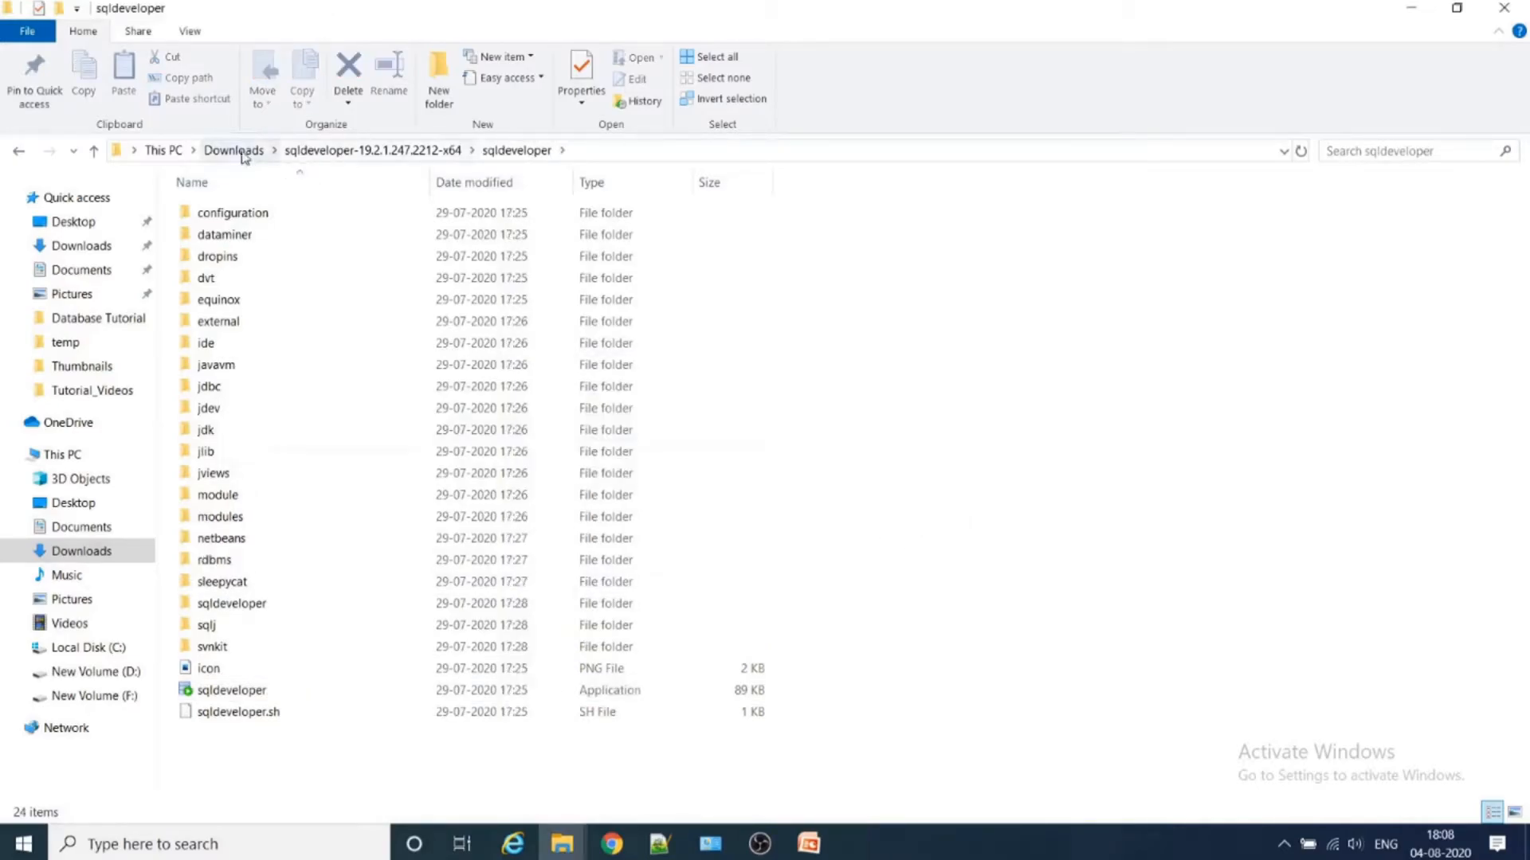
- Return to Downloads, select msvcr100.dll, and open sqldeveloper\jdk\jre\bin inside the sqldeveloper-19.2.1.247.2212-x64 folder
left_click(236, 151)
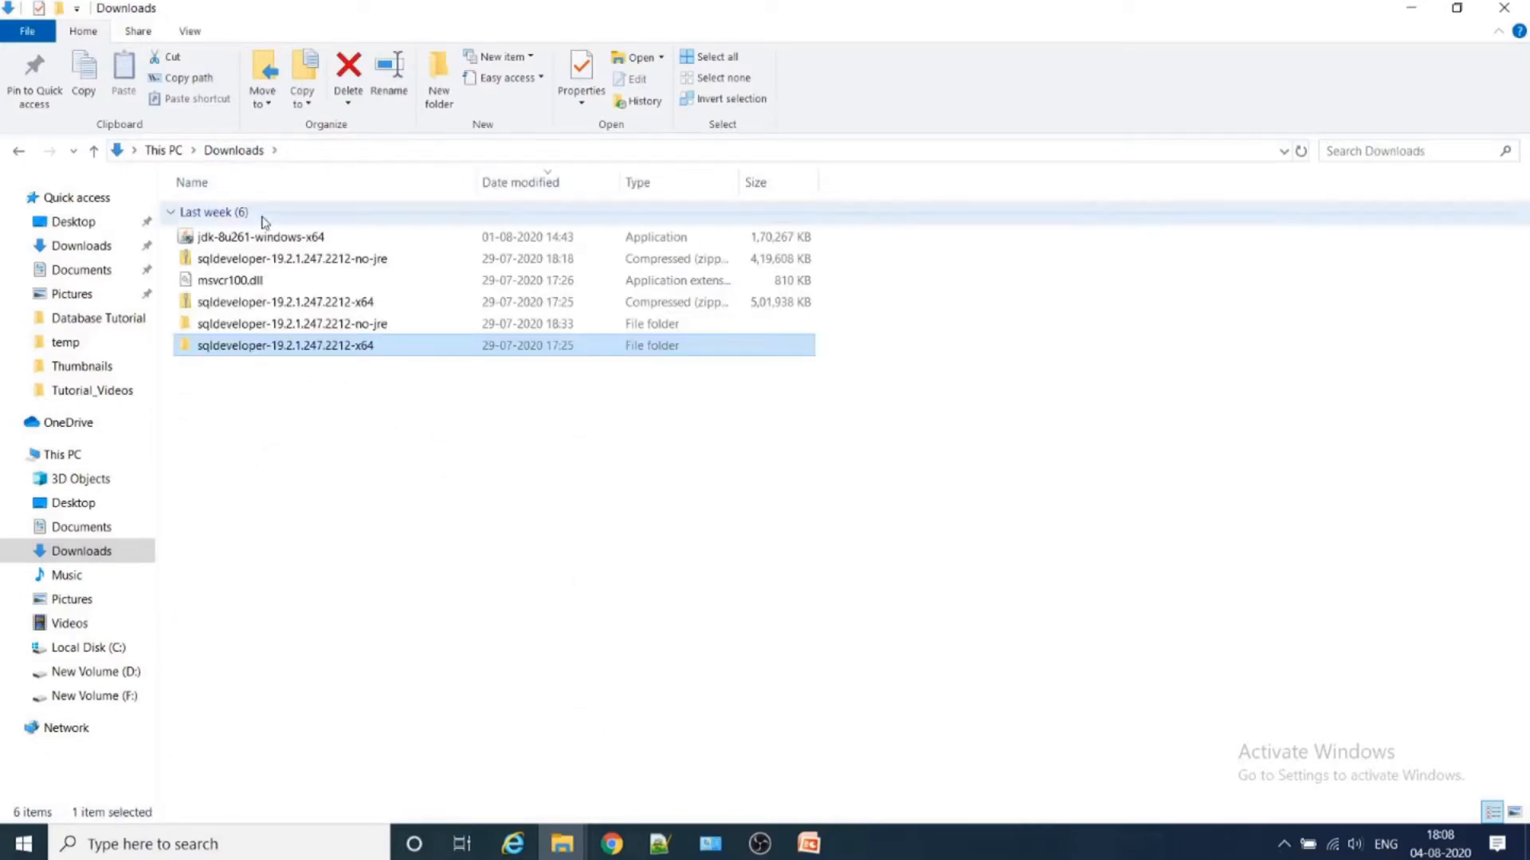
left_click(262, 285)
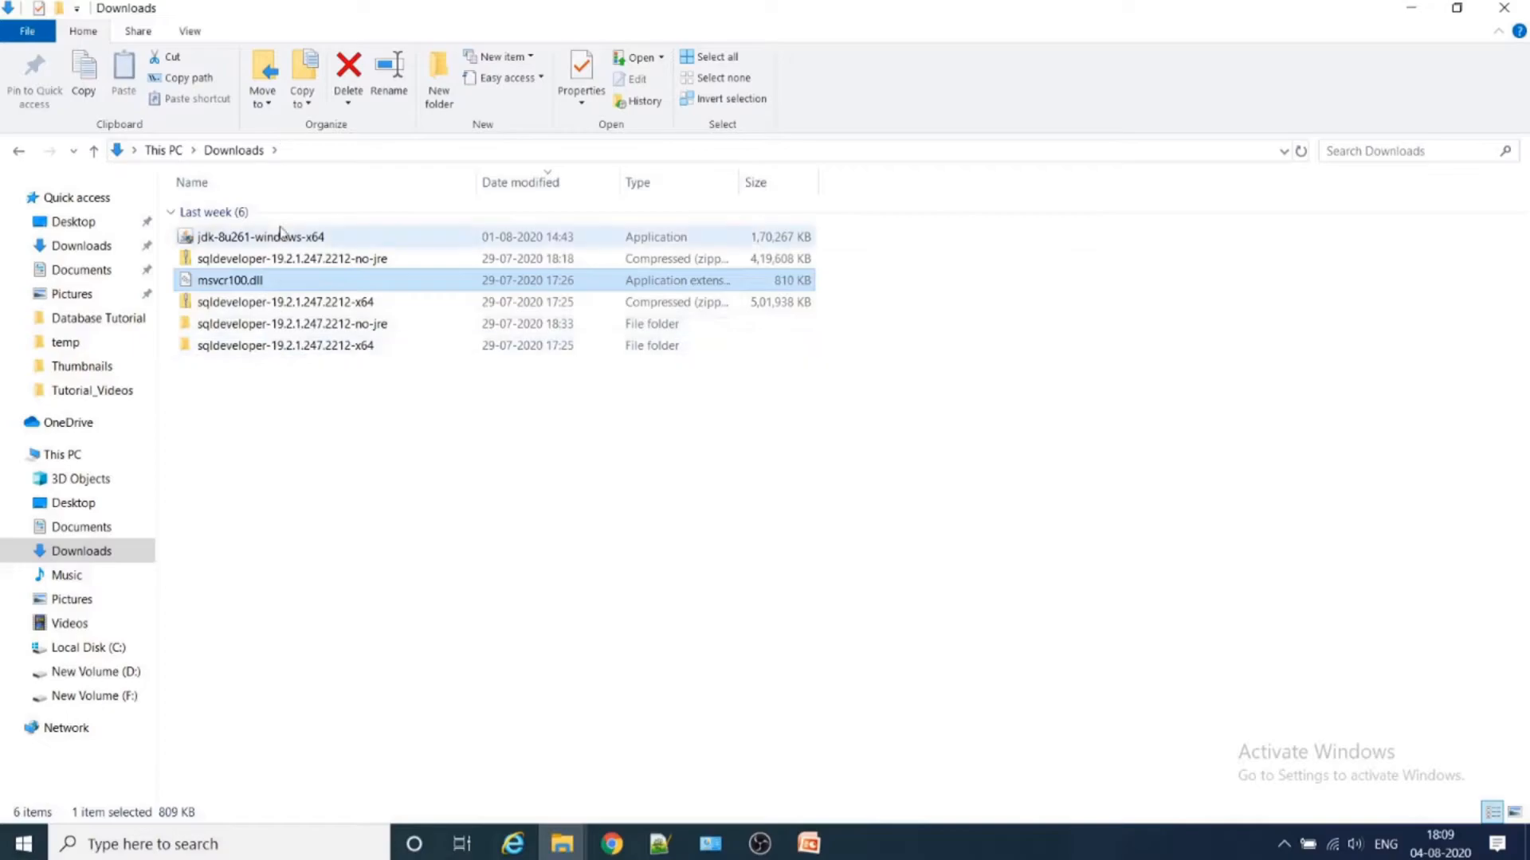
double_click(297, 349)
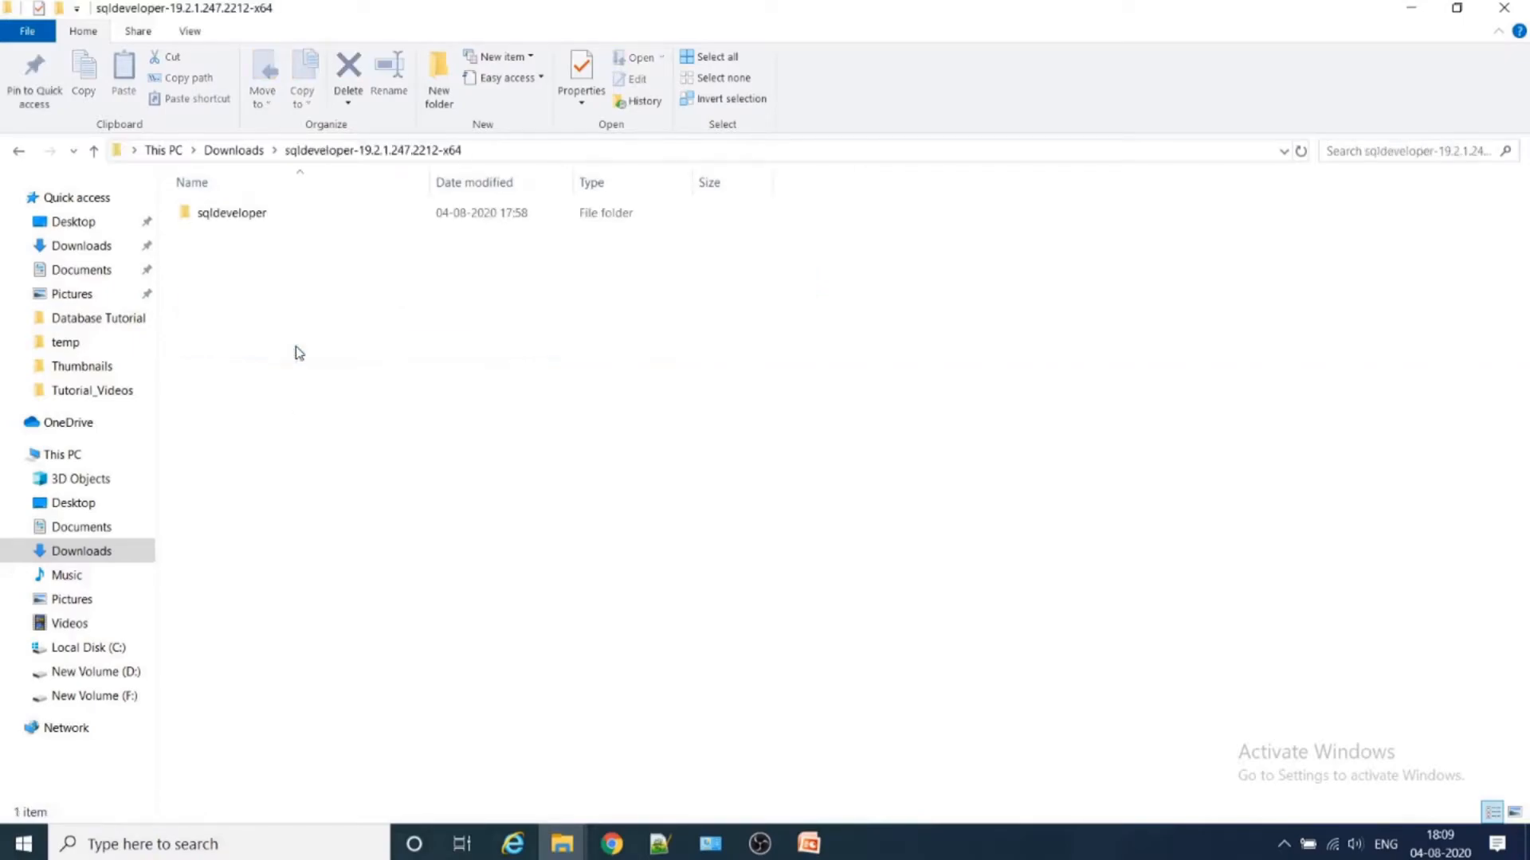
double_click(248, 216)
double_click(232, 430)
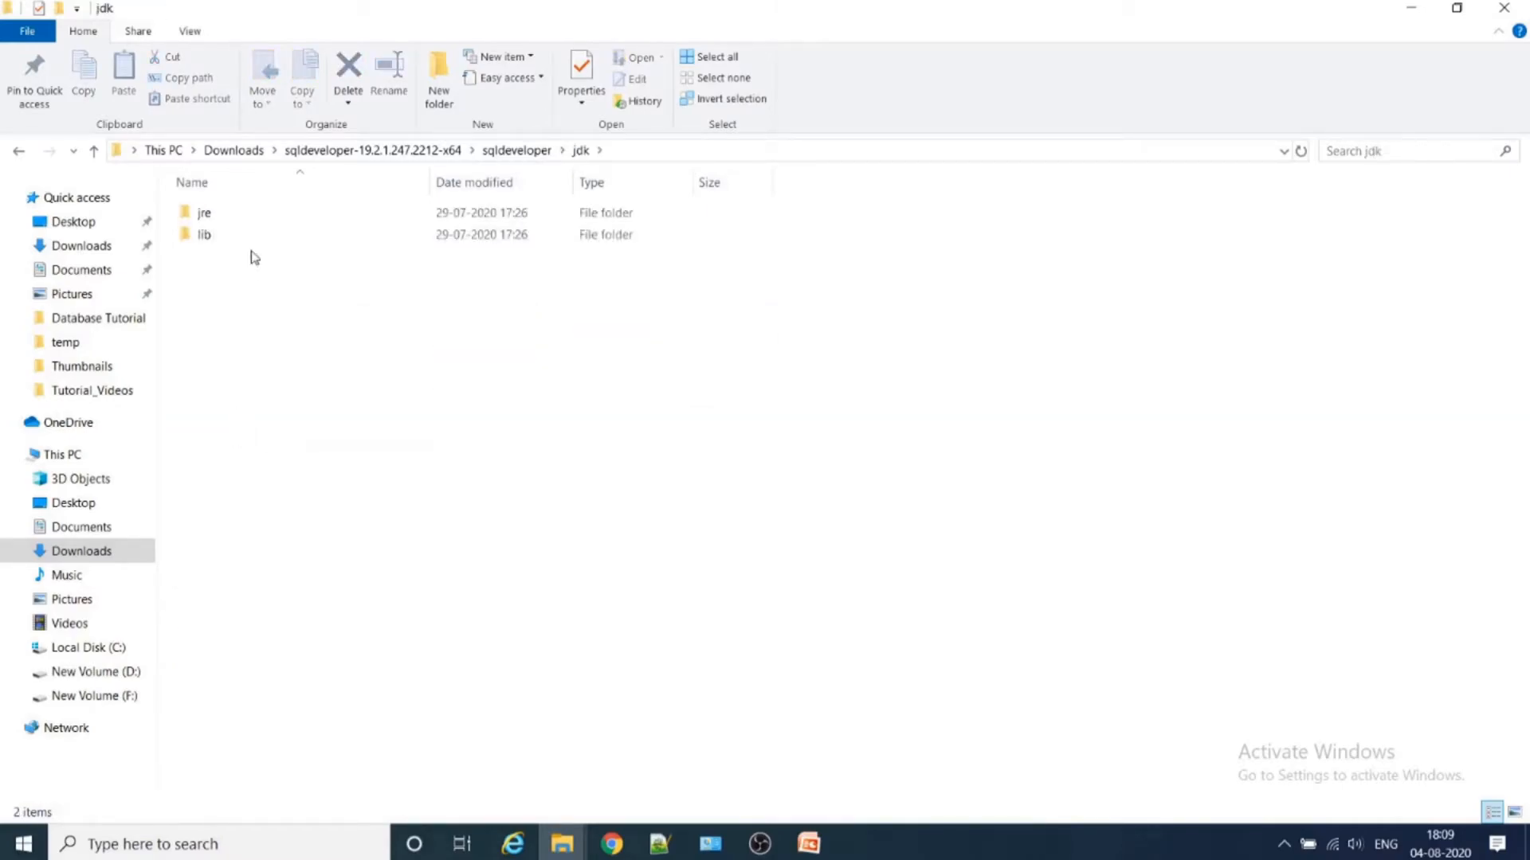
left_click(255, 220)
double_click(255, 220)
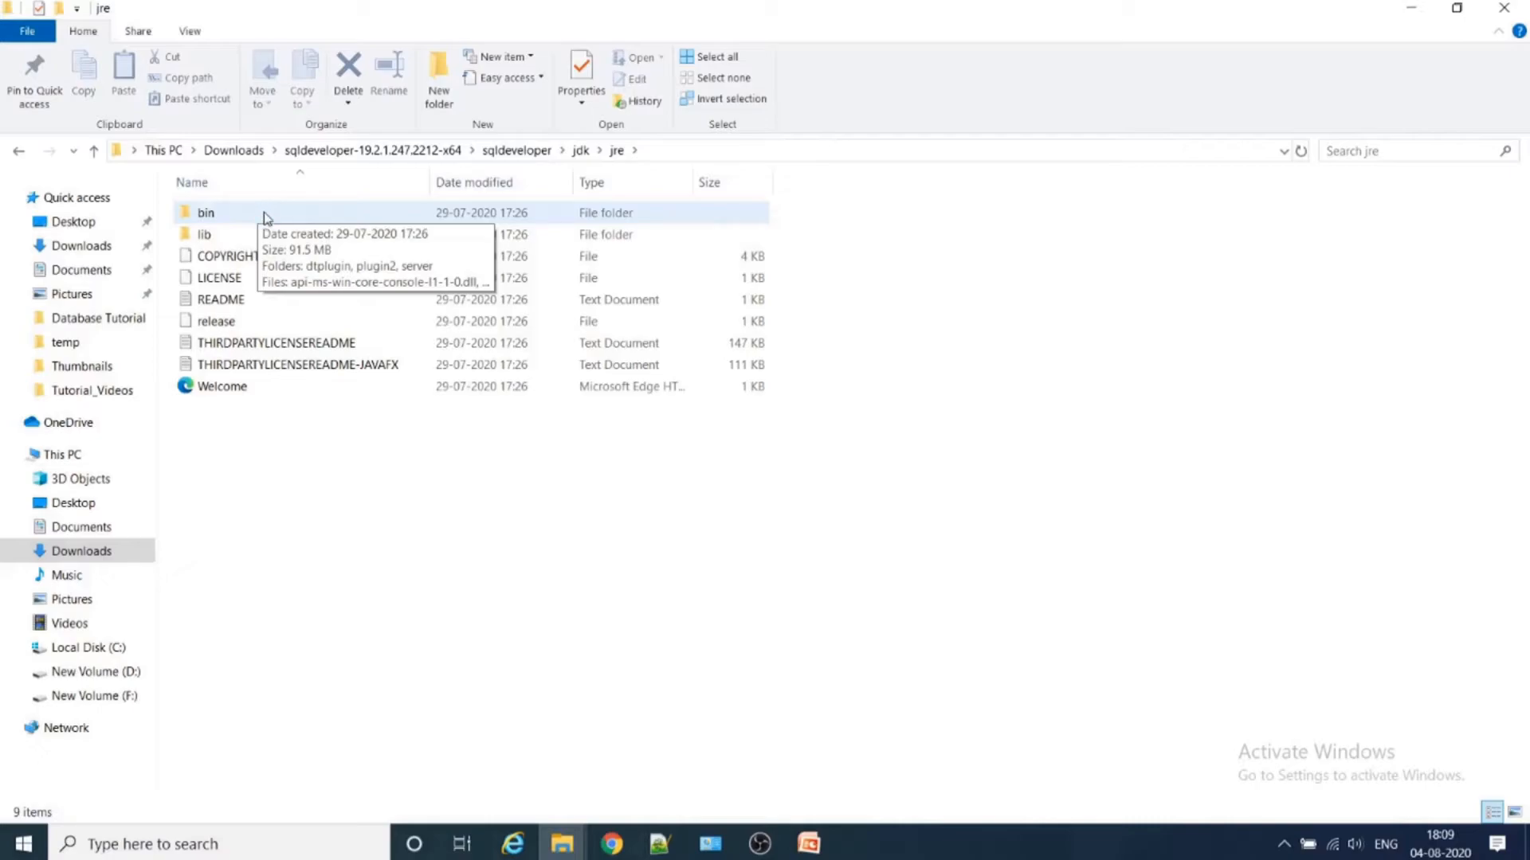
double_click(276, 212)
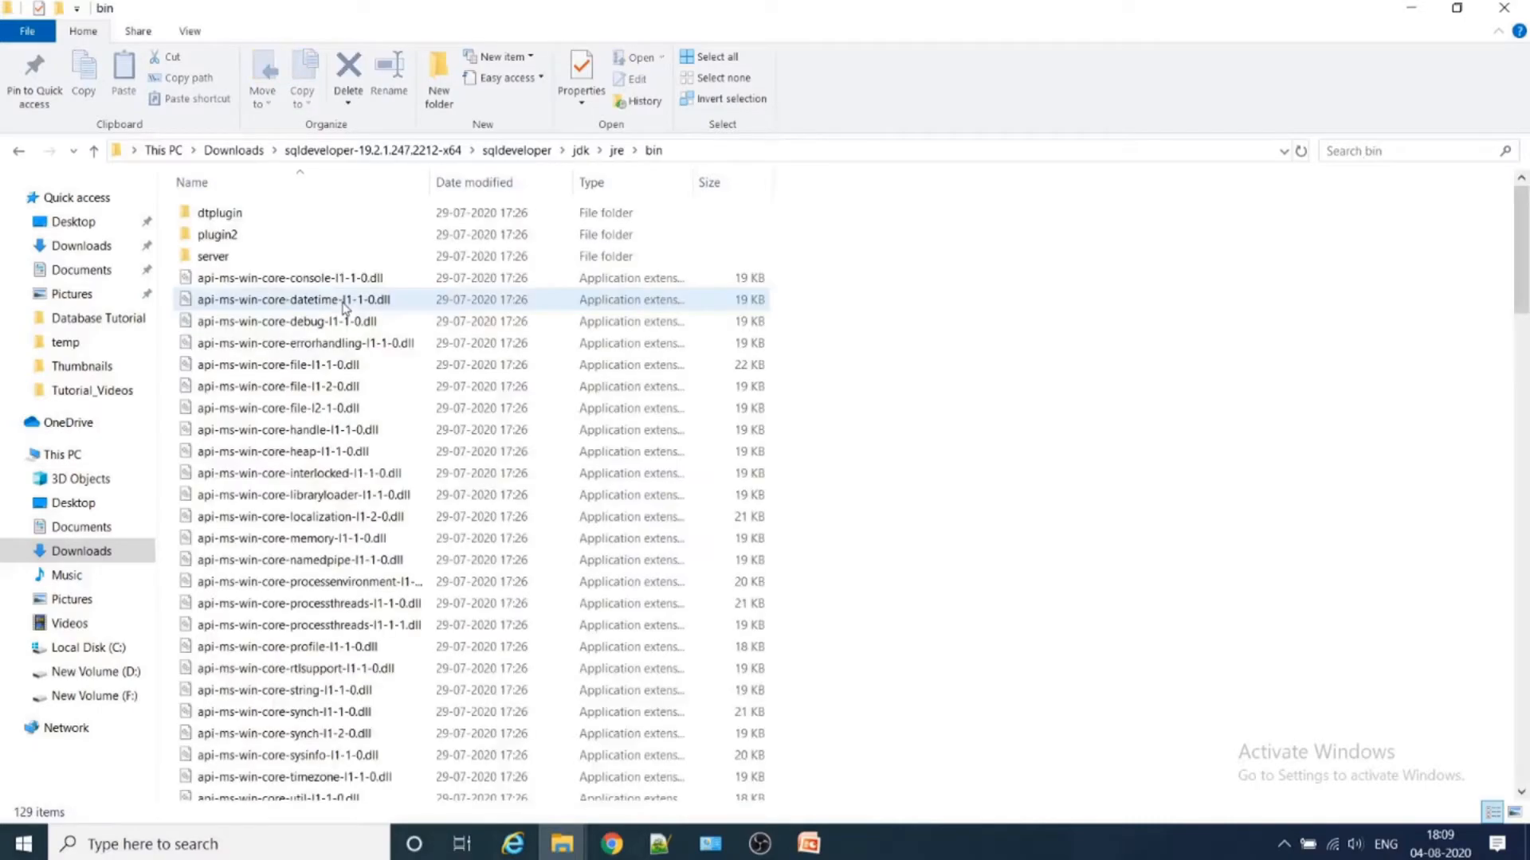
- Locate msvcr100.dll in the x64 version's jre bin folder and show its file actions
scroll(1092, 502, "down", 13)
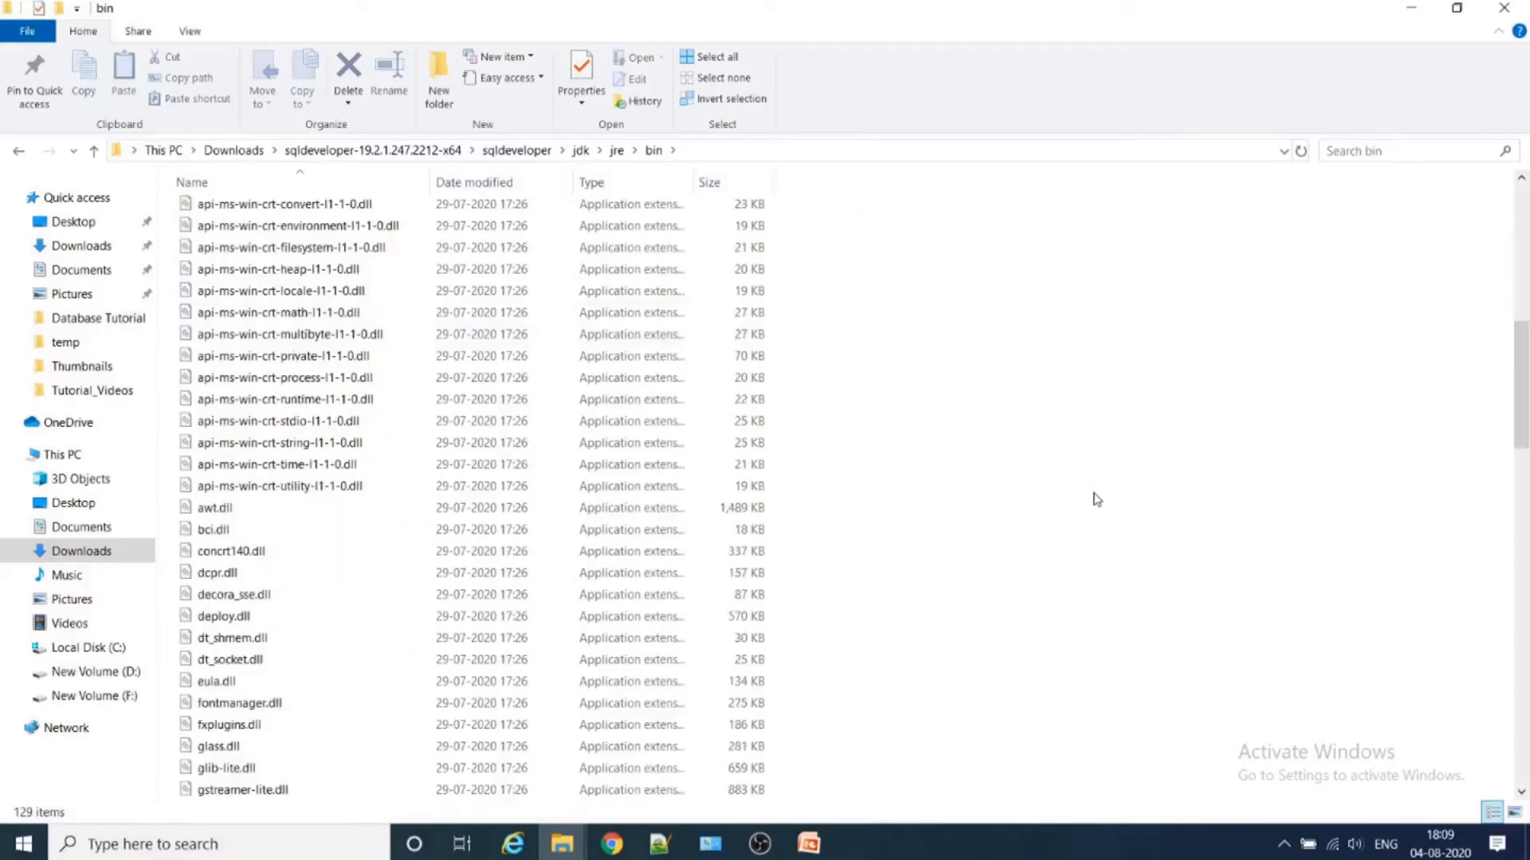
scroll(1088, 510, "down", 8)
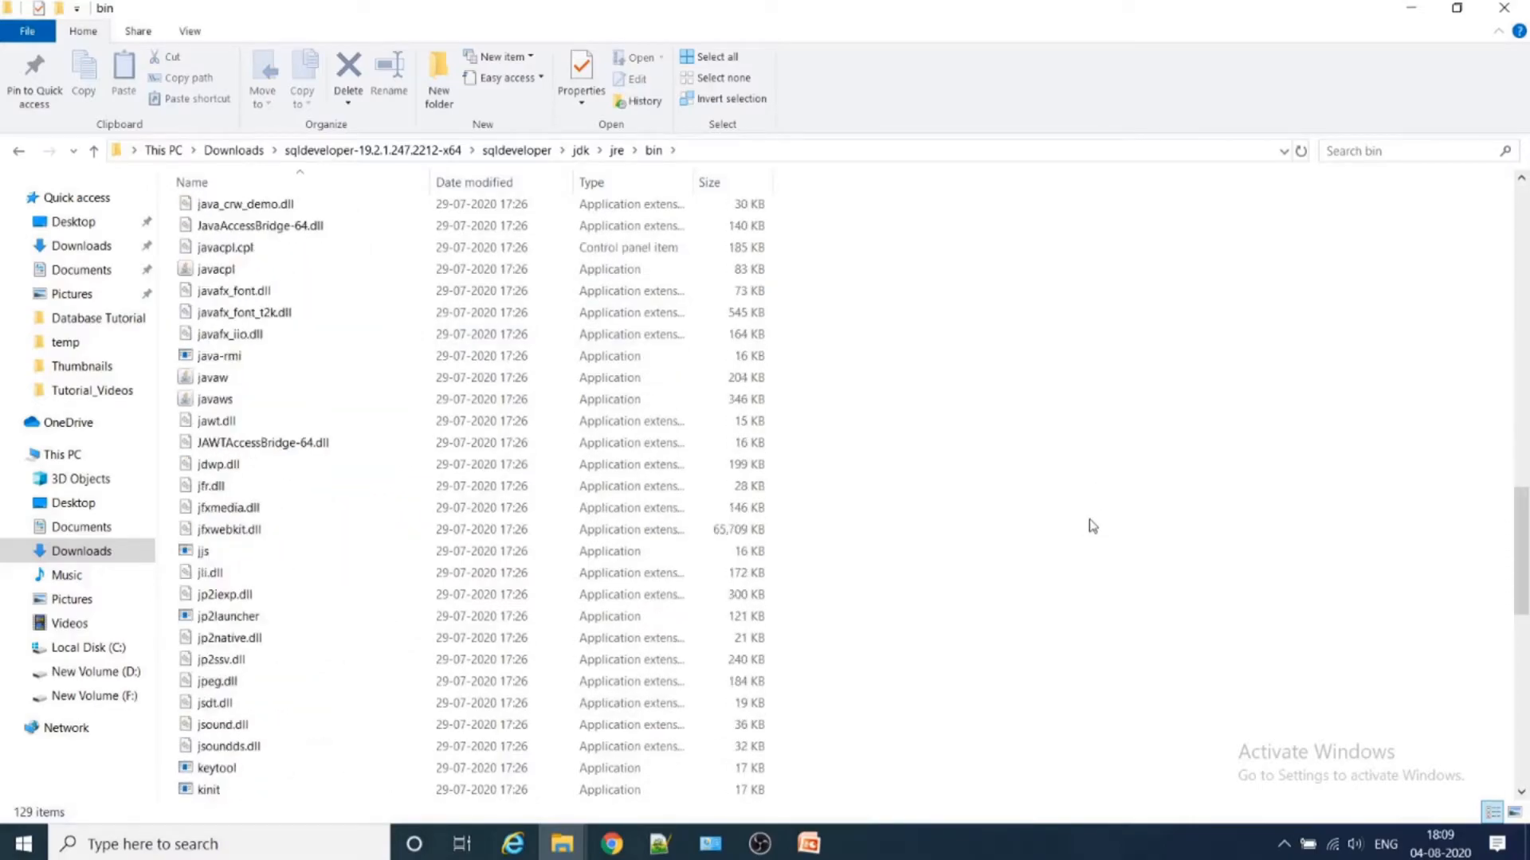
scroll(1089, 520, "down", 9)
scroll(1091, 526, "up", 5)
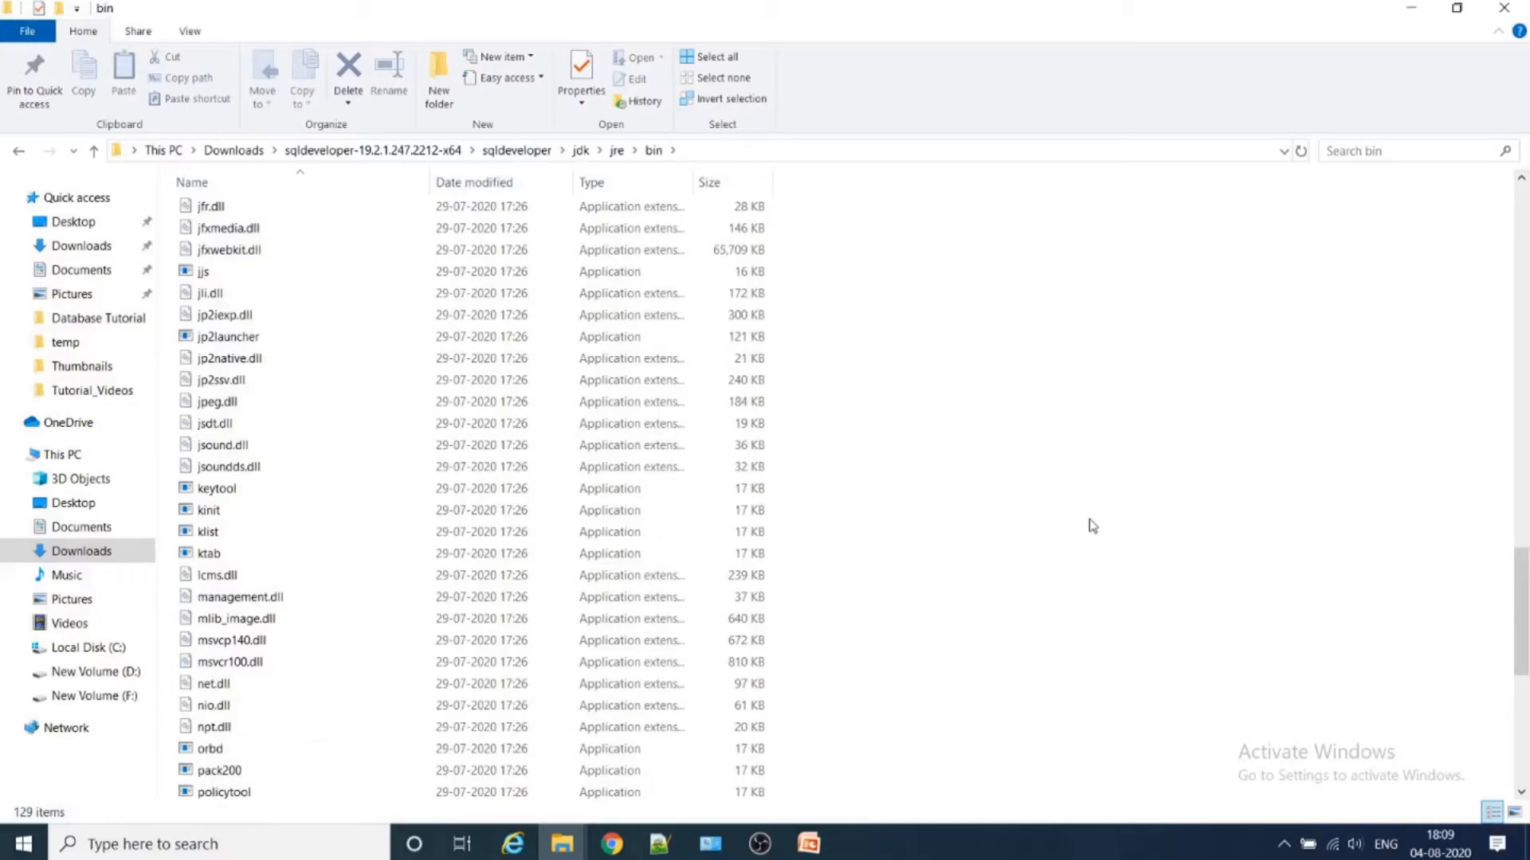
type("ms")
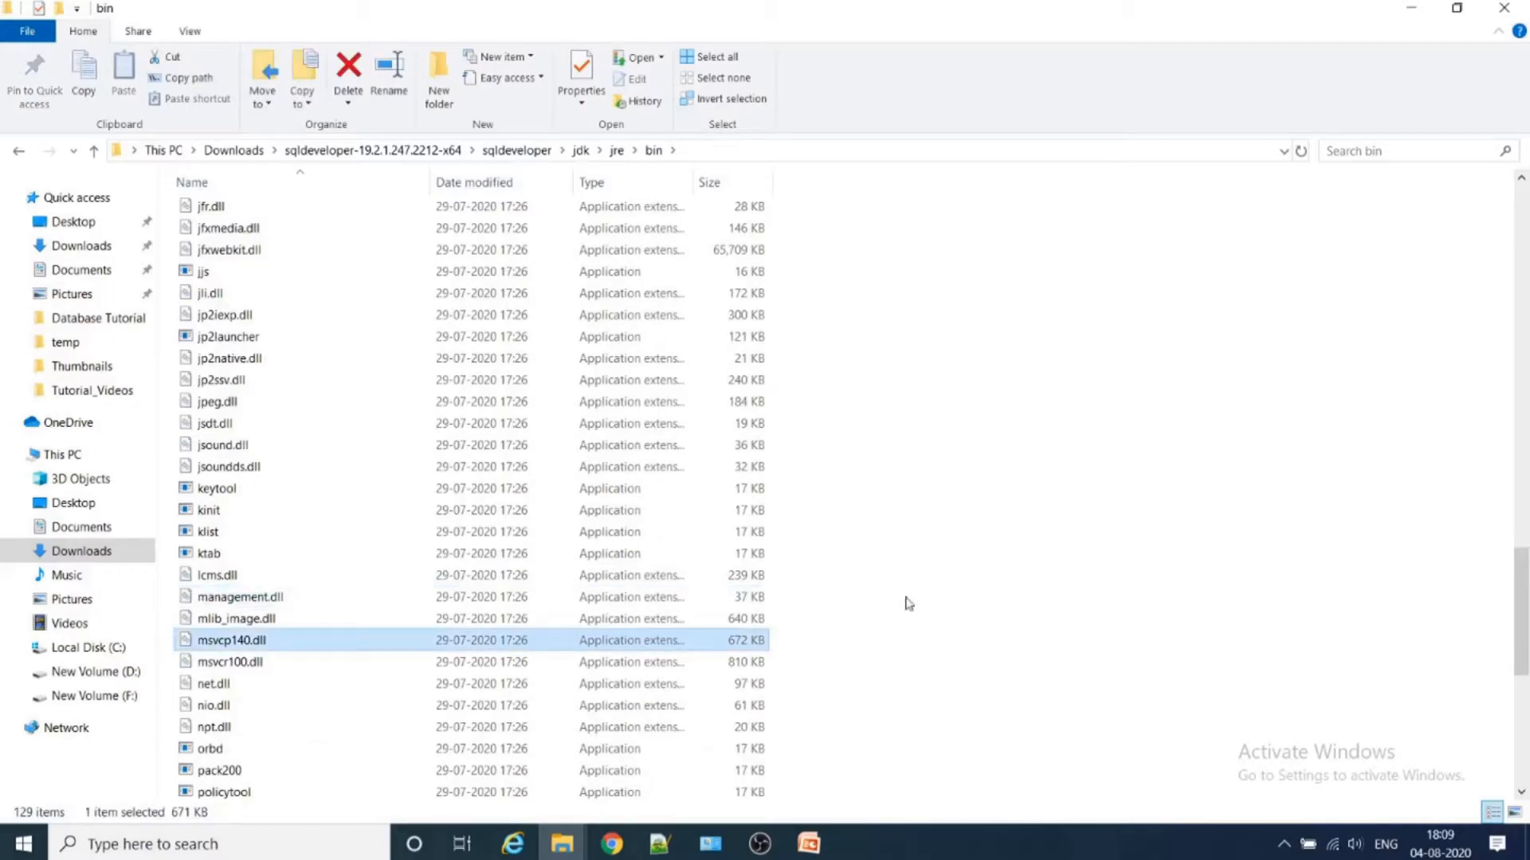
left_click(271, 666)
right_click(277, 667)
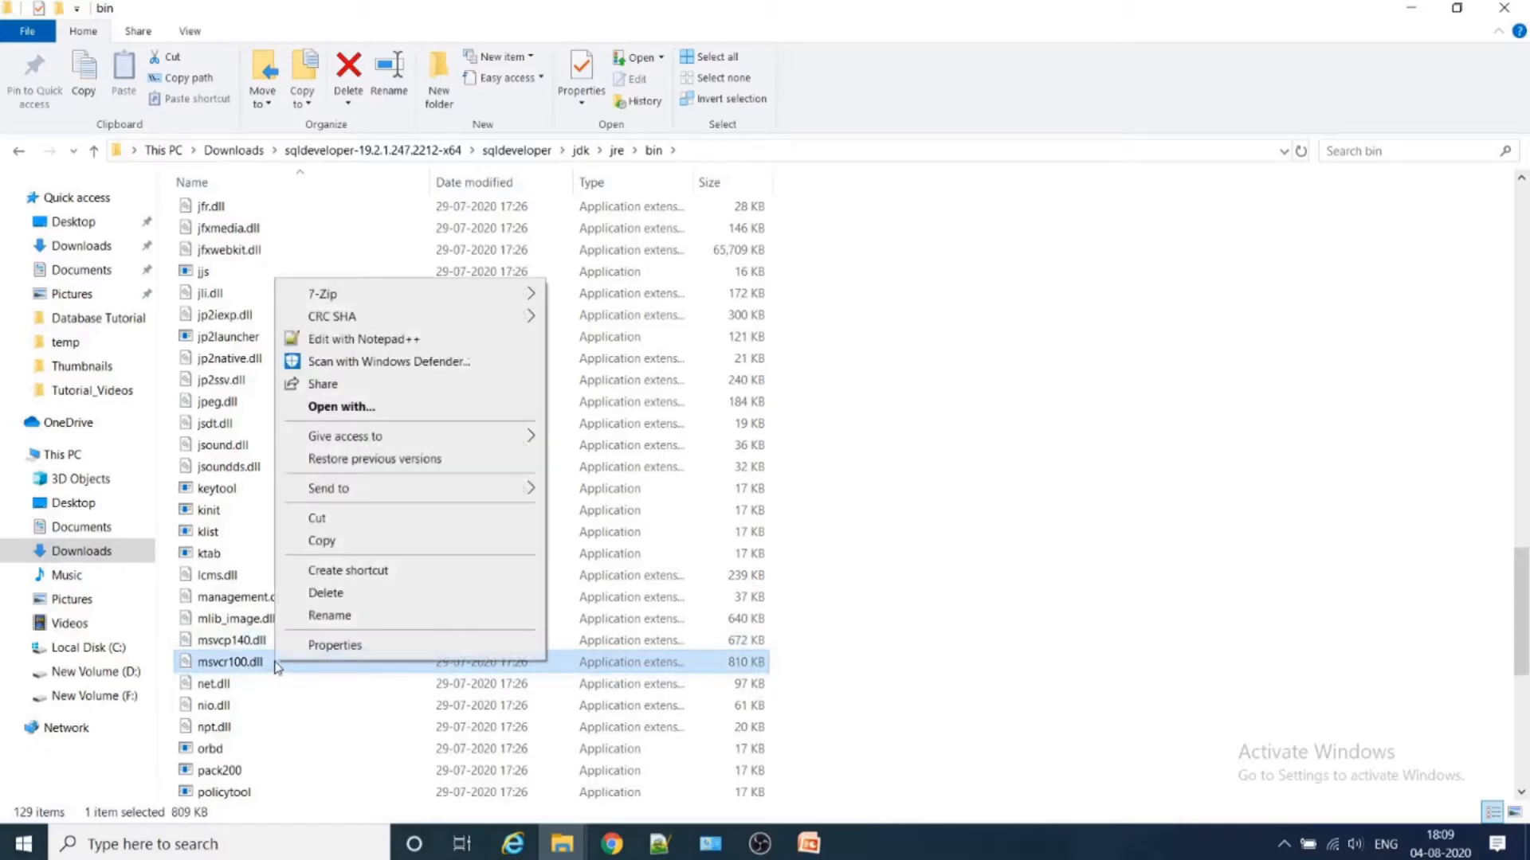
- Return to the Downloads folder and copy the msvcr100.dll file
left_click(516, 150)
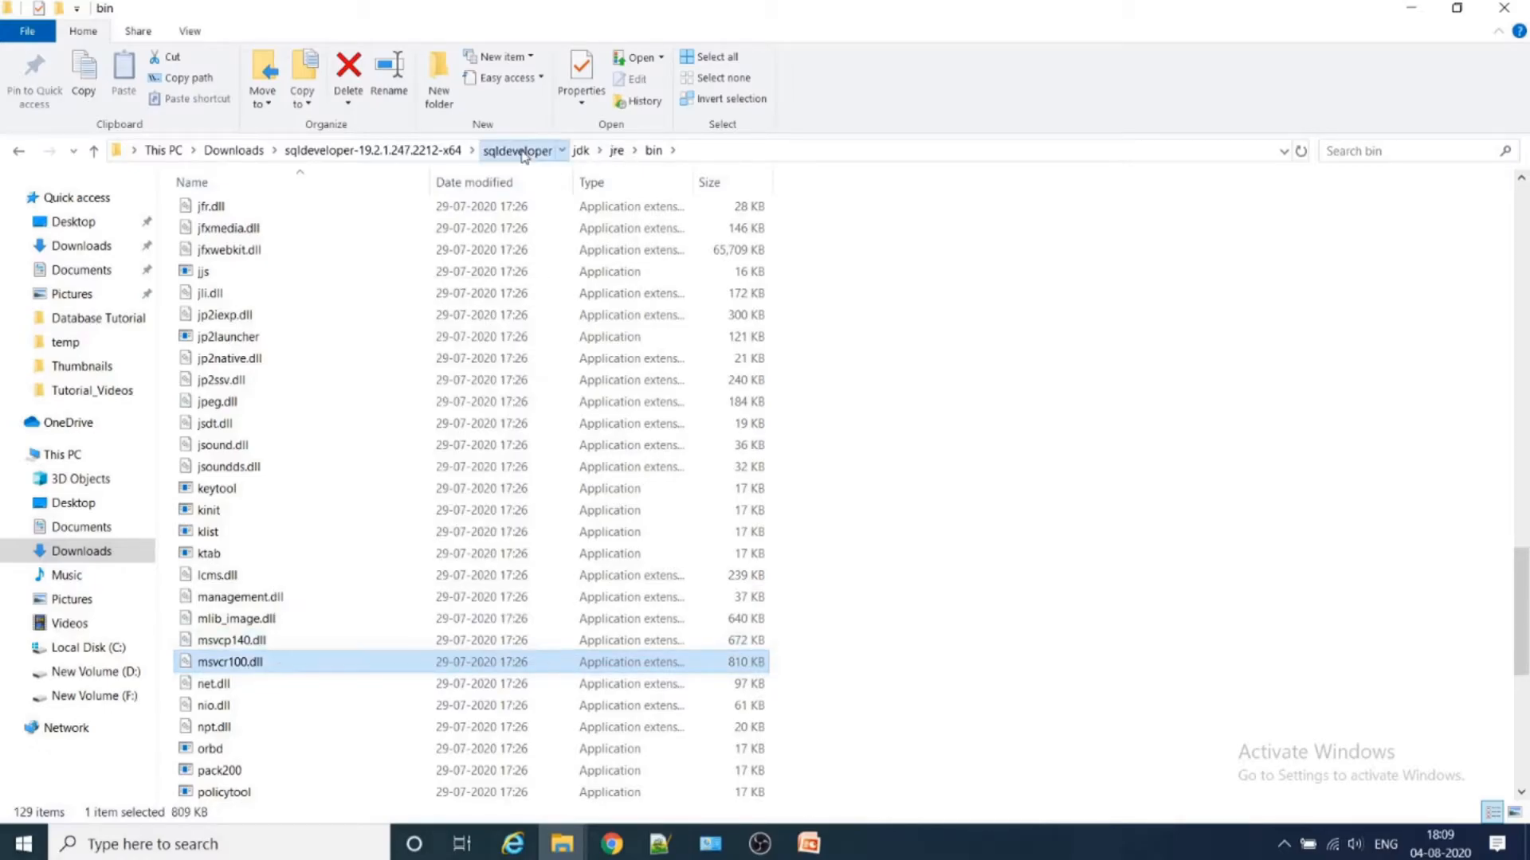
left_click(422, 151)
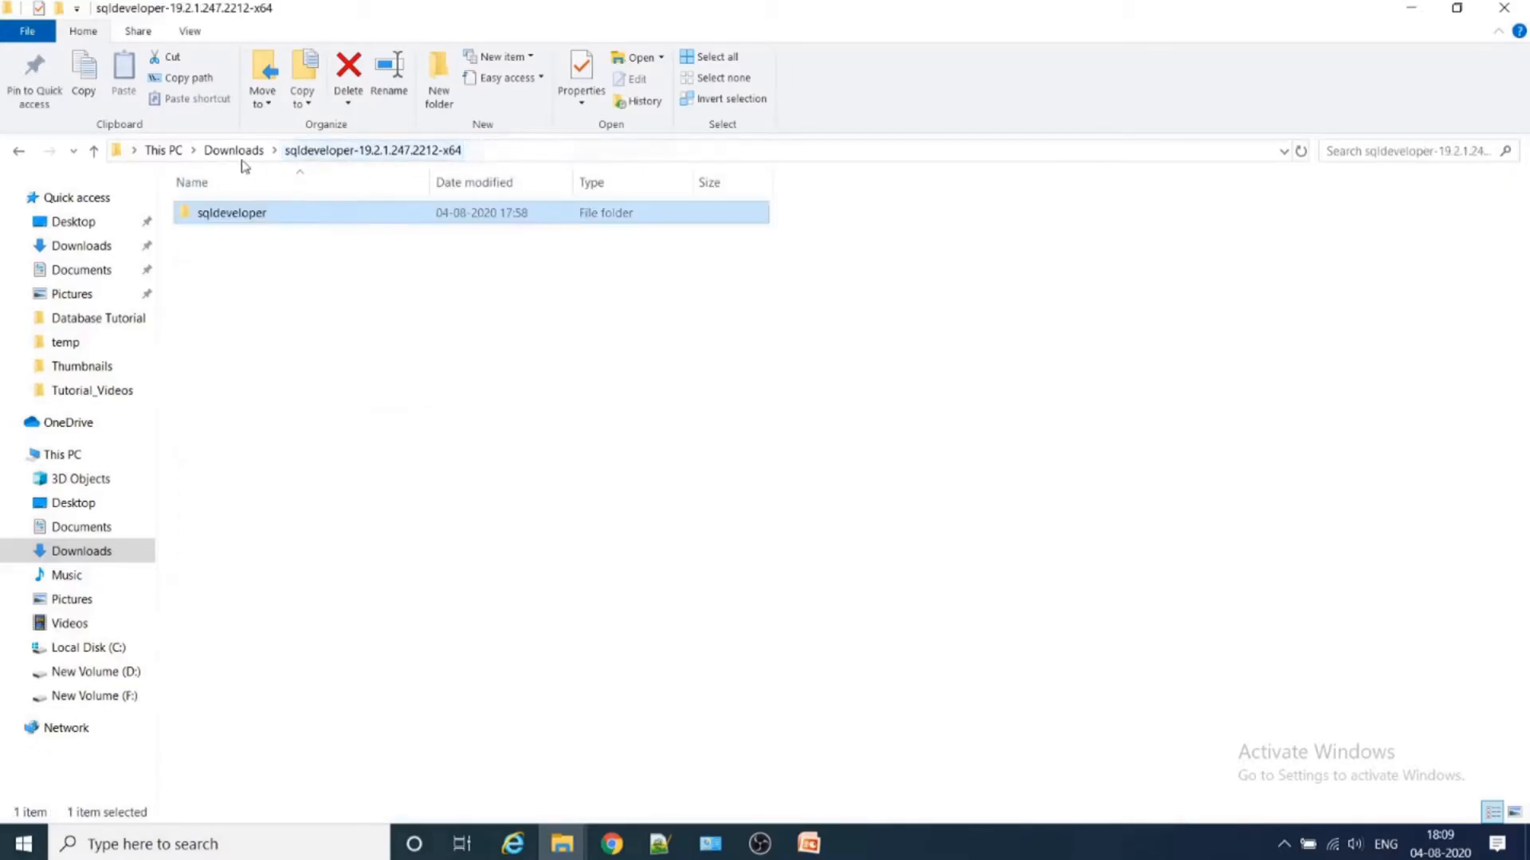
left_click(234, 151)
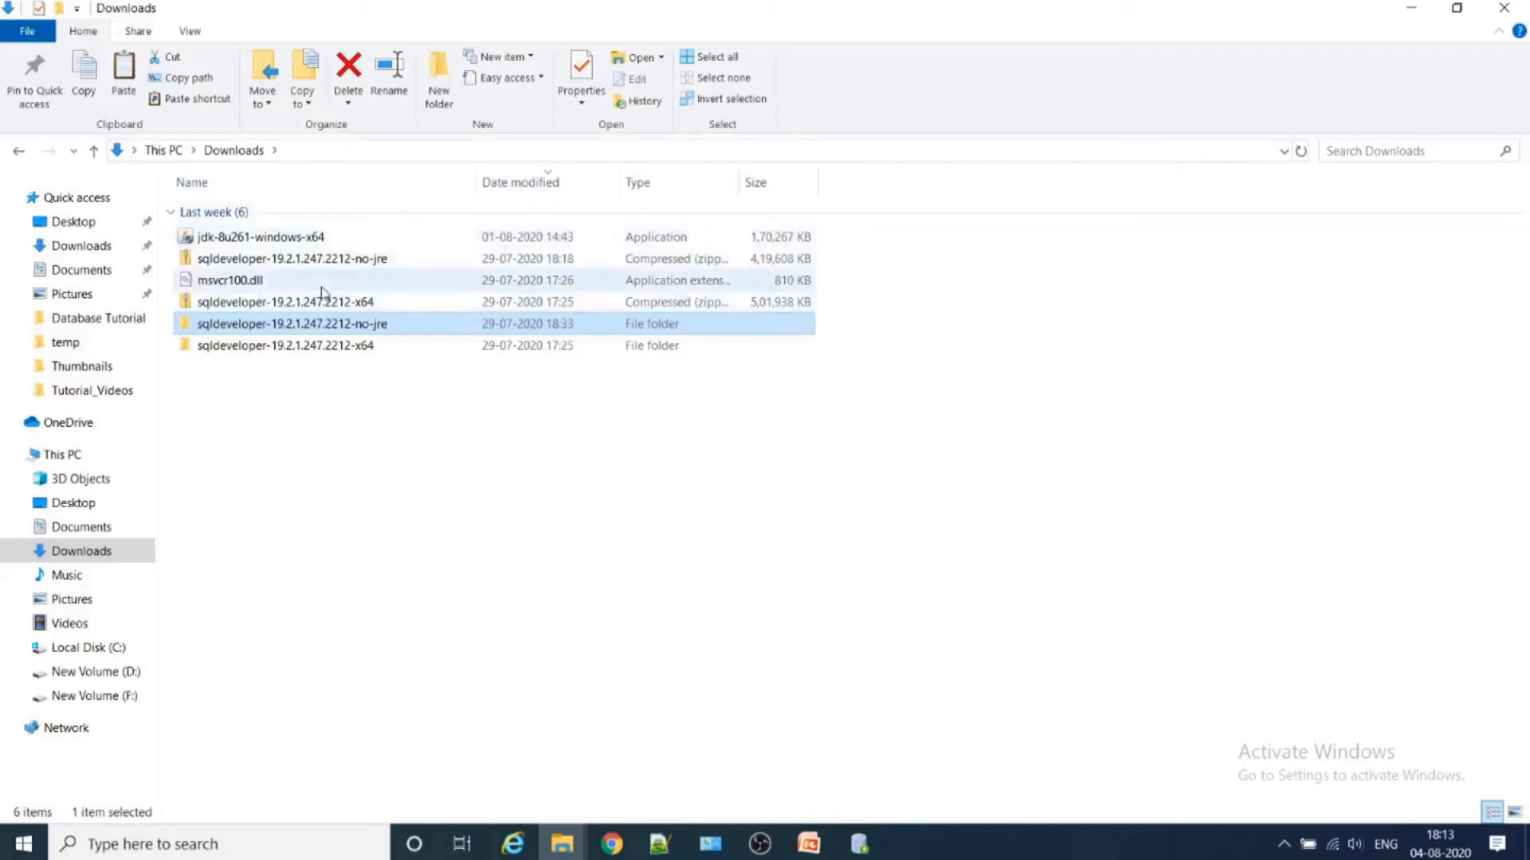
left_click(279, 282)
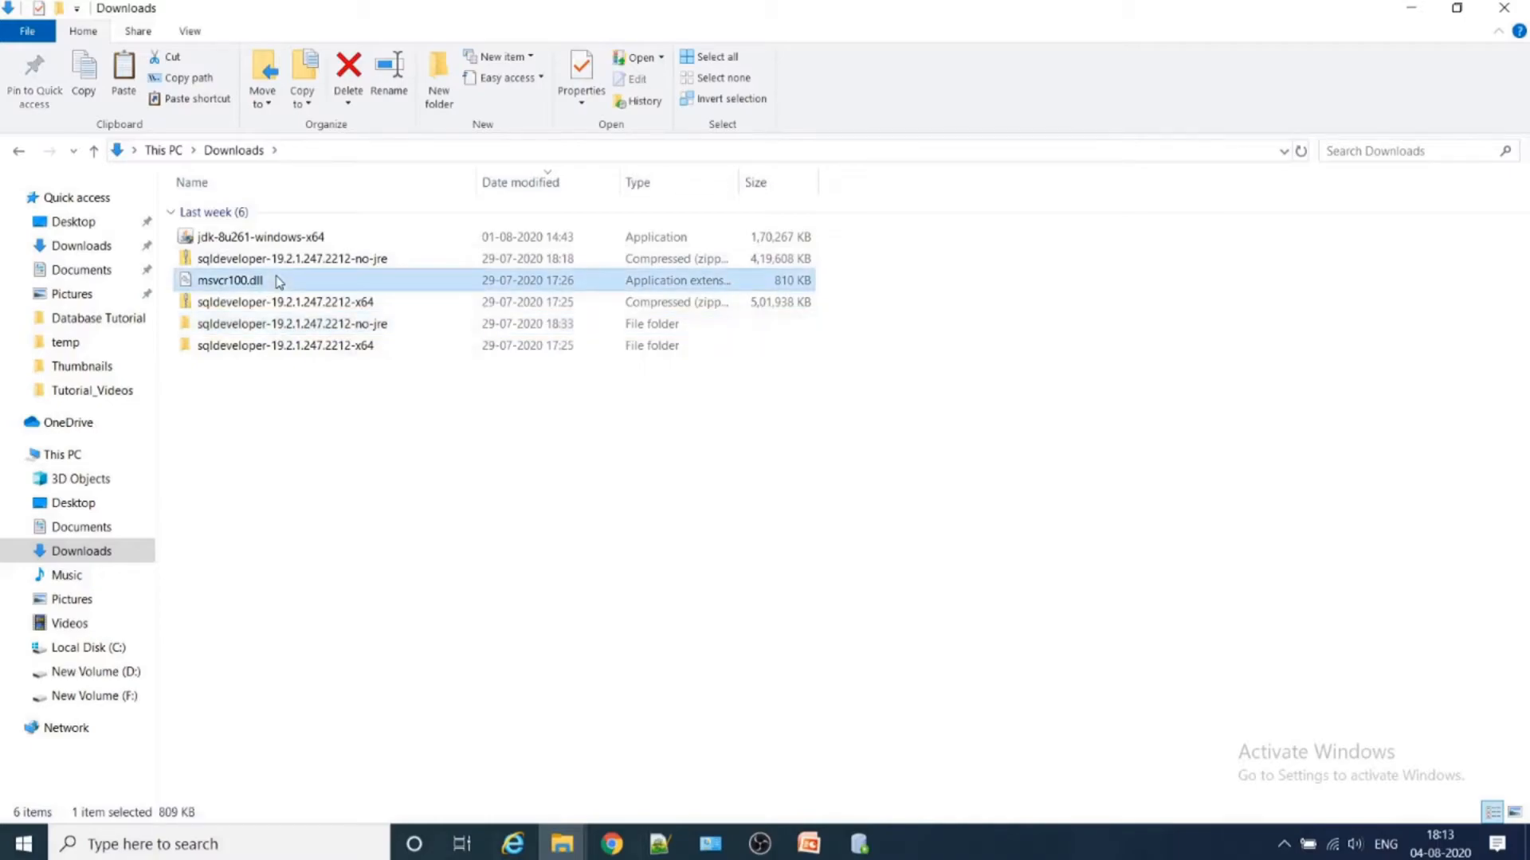
right_click(279, 283)
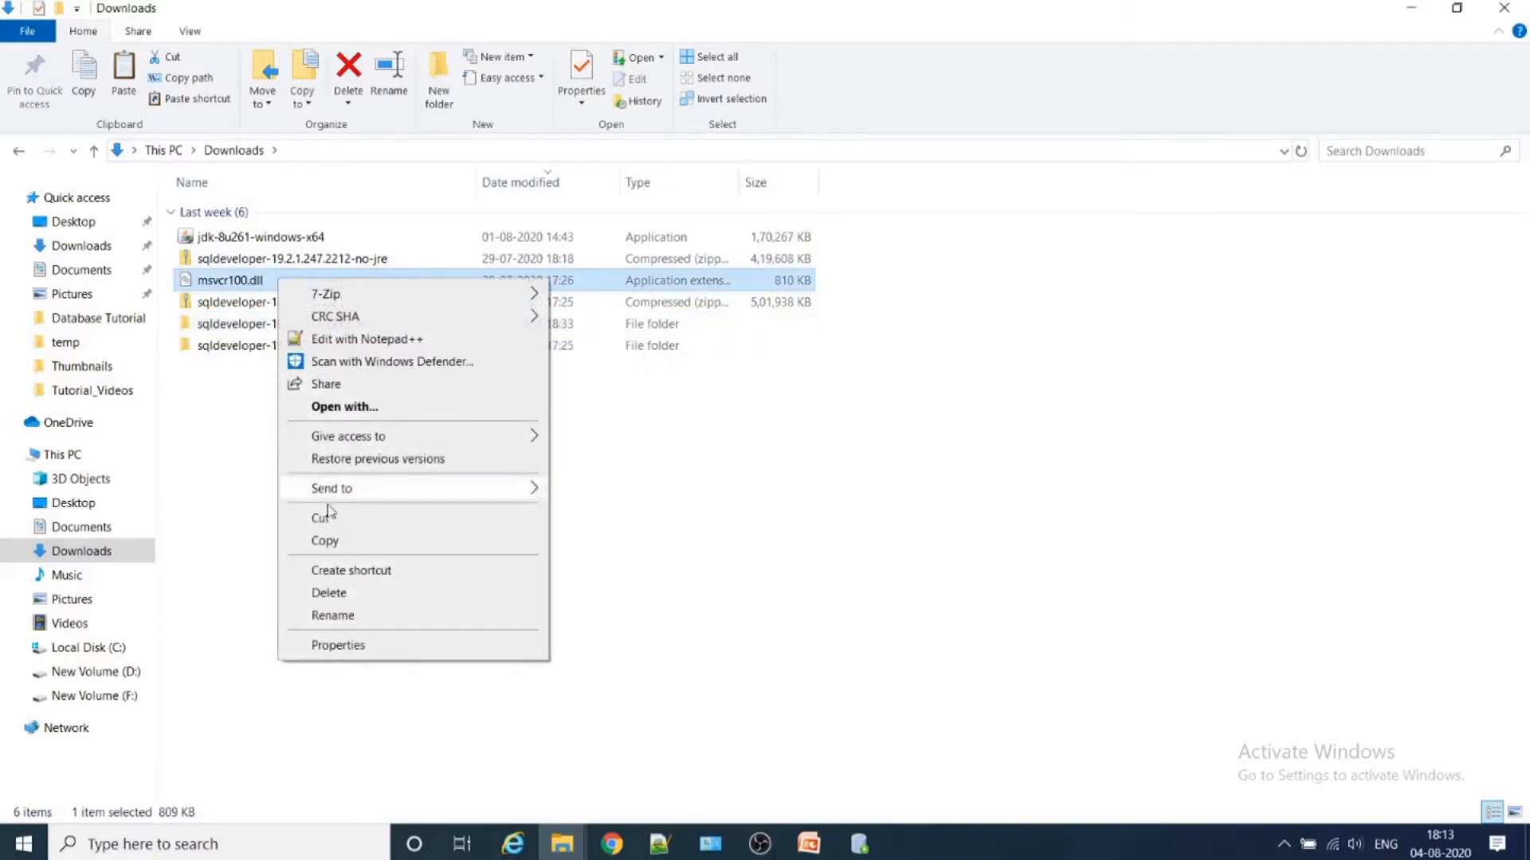
left_click(324, 540)
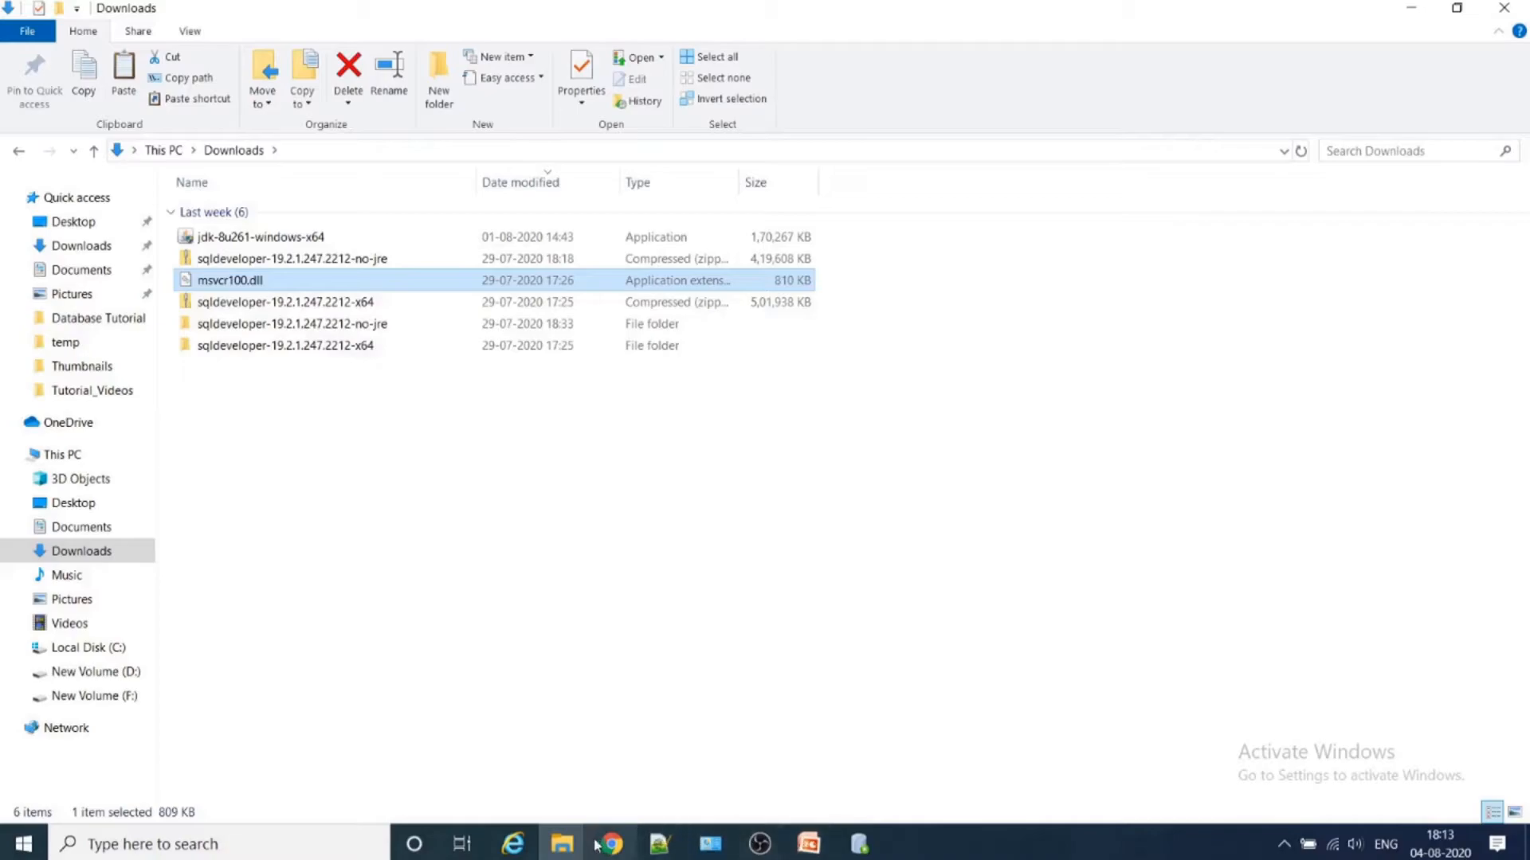
- Switch to the Local Disk (C:) window in File Explorer and open the jdk1.8.0_261 folder in Program Files\Java
left_click(562, 844)
left_click(737, 797)
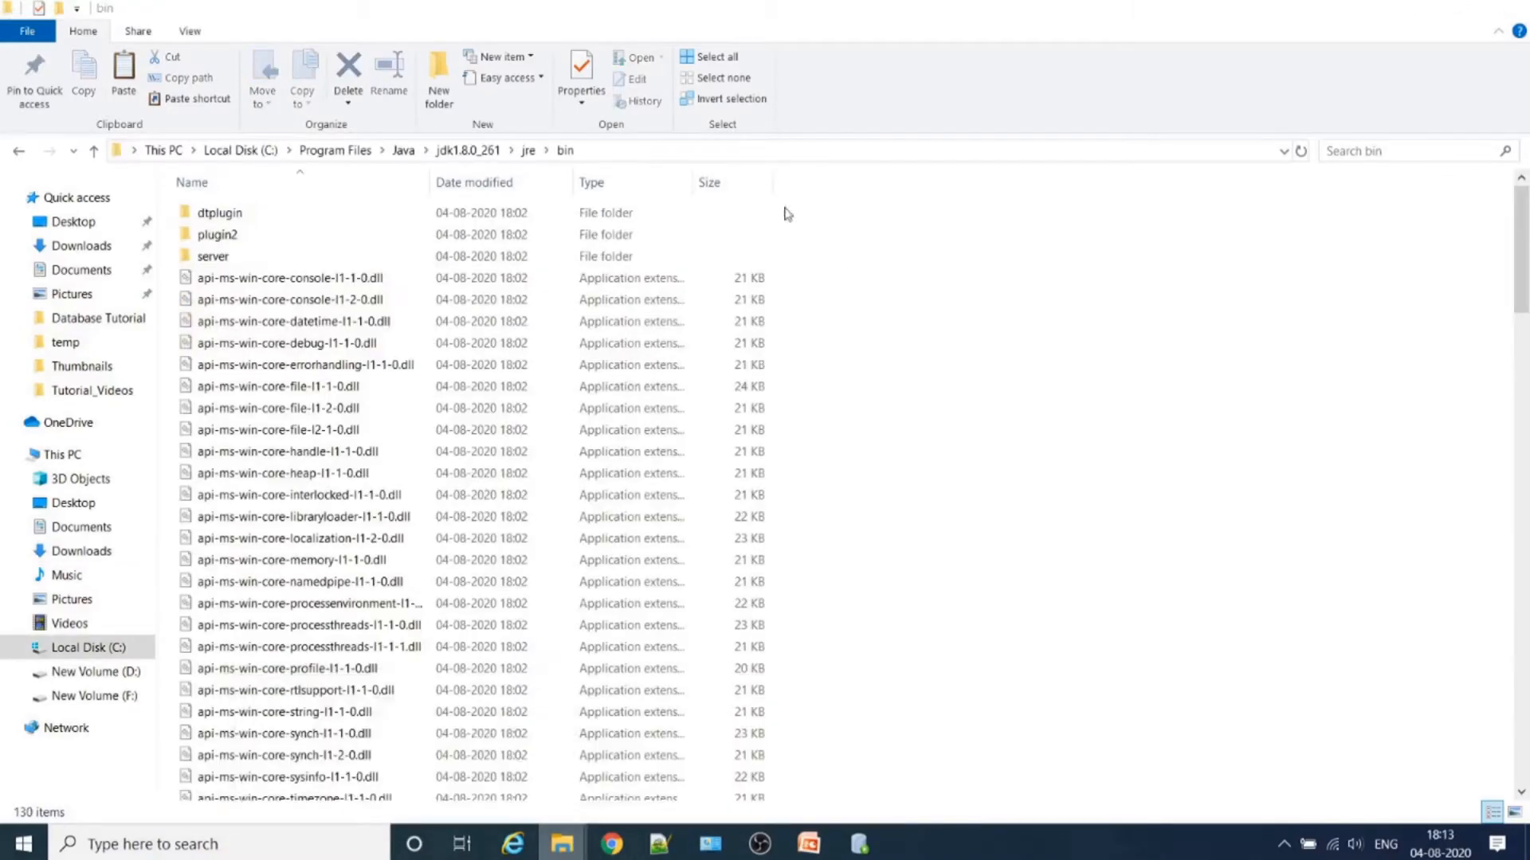
left_click(369, 153)
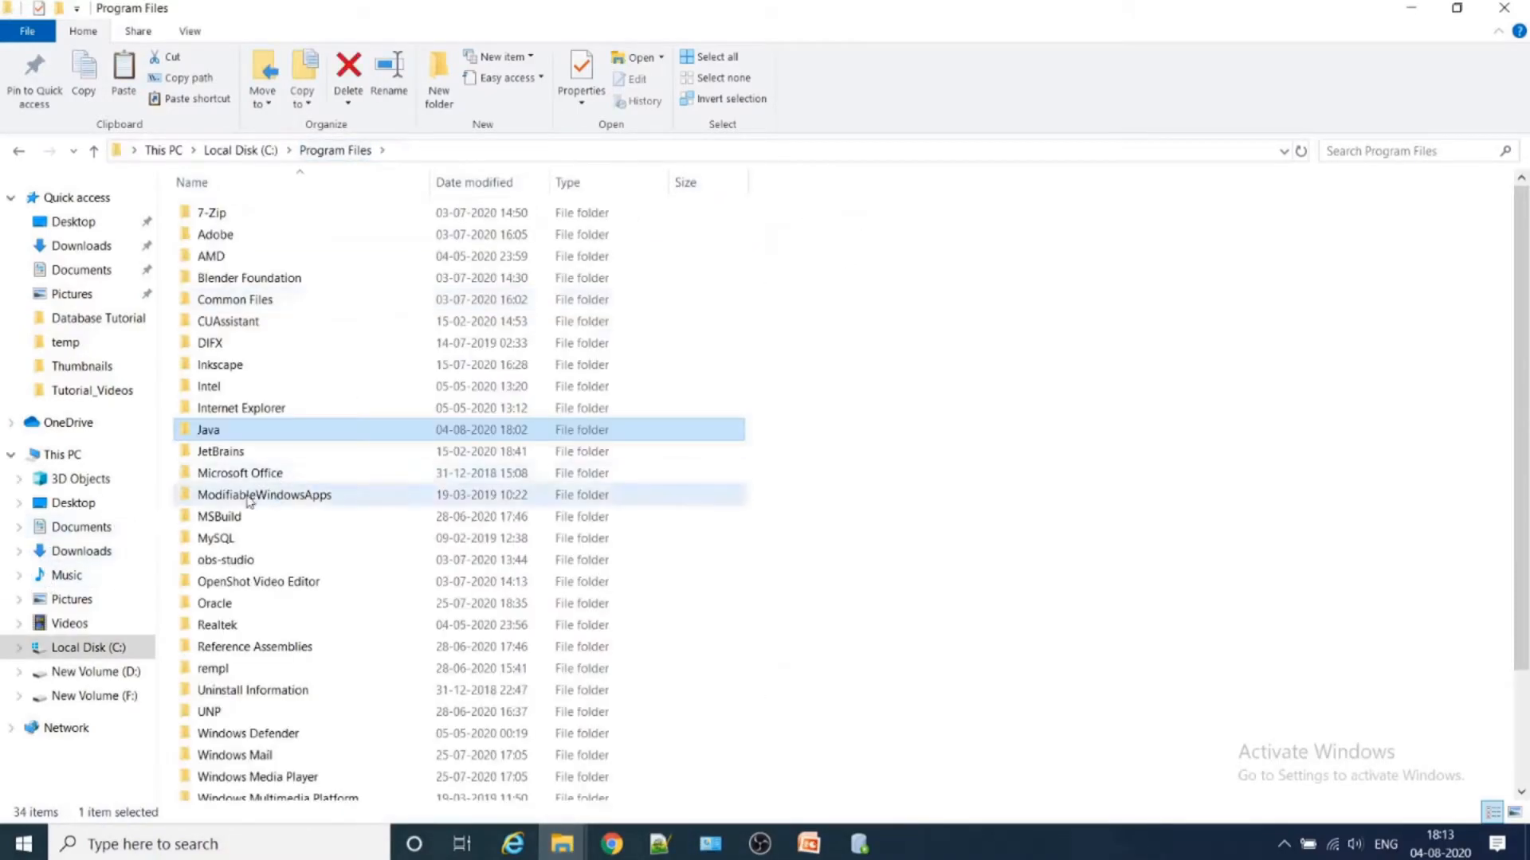
left_click(243, 152)
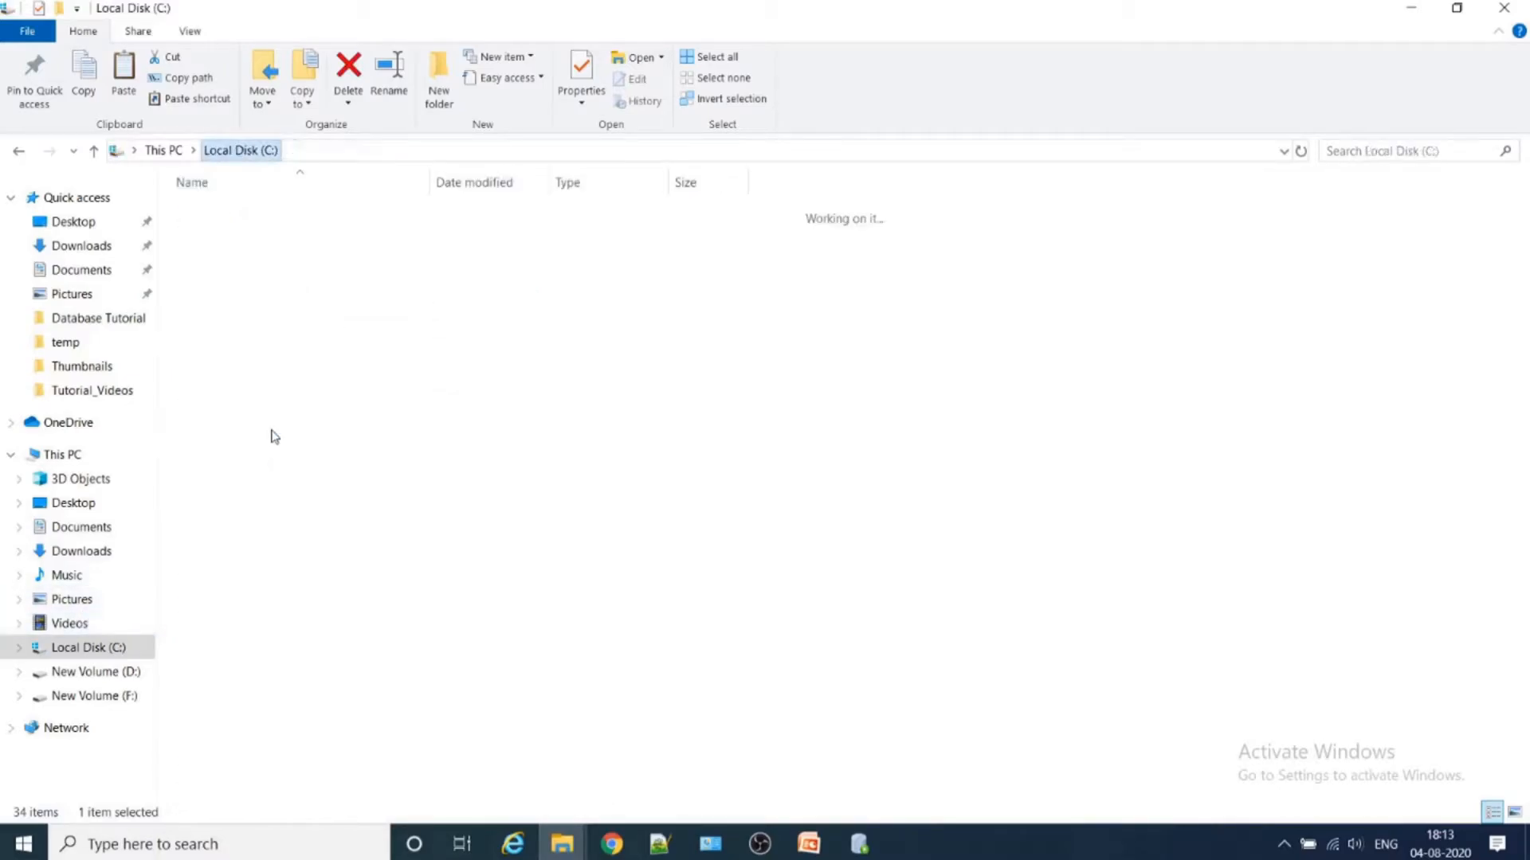
double_click(249, 418)
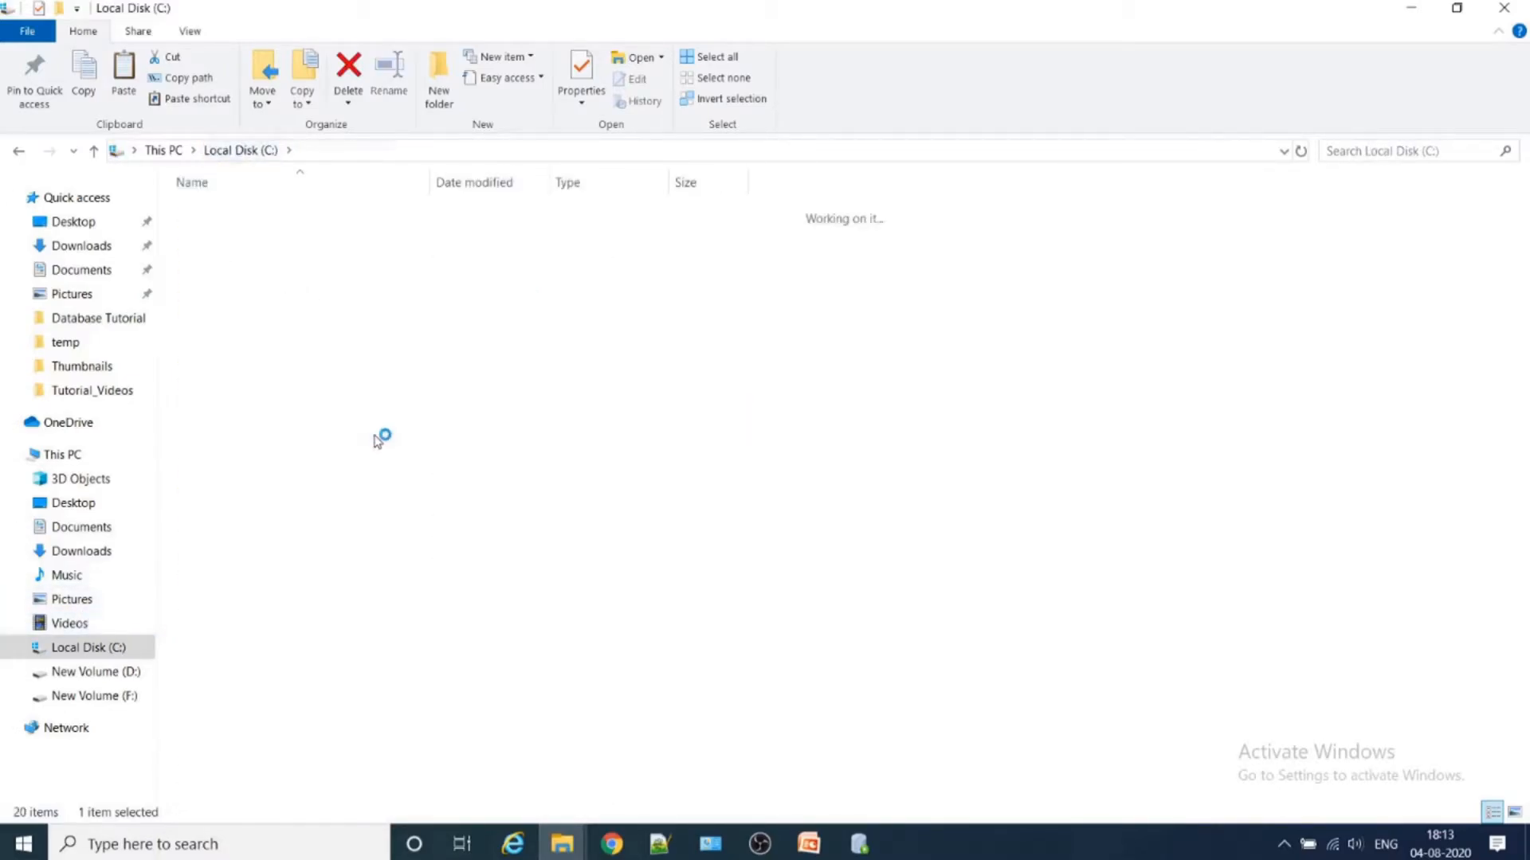
scroll(754, 513, "down", 2)
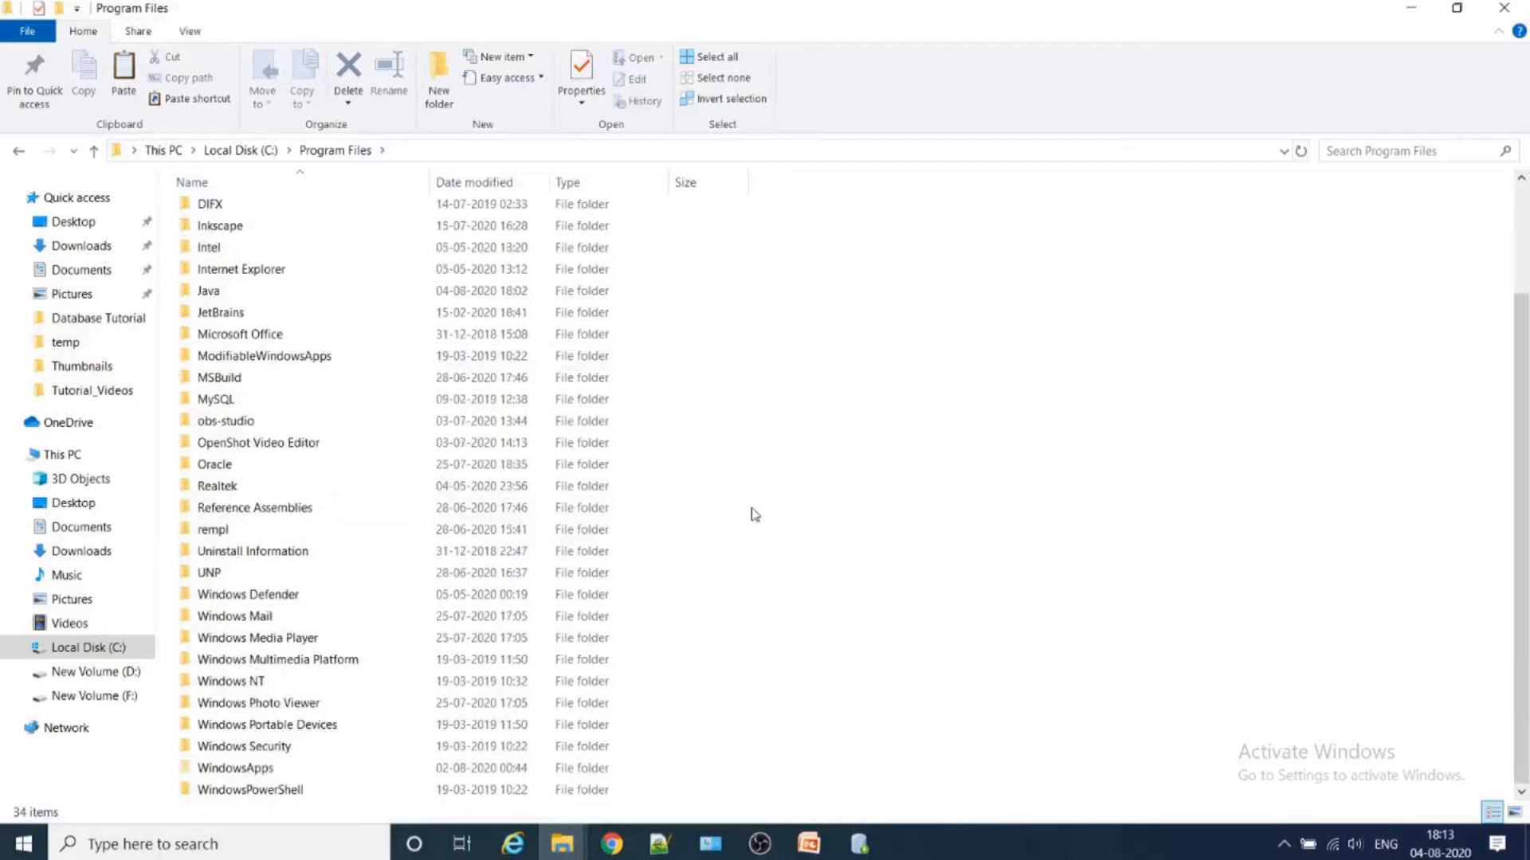
scroll(754, 514, "up", 2)
left_click(232, 438)
double_click(232, 438)
double_click(231, 215)
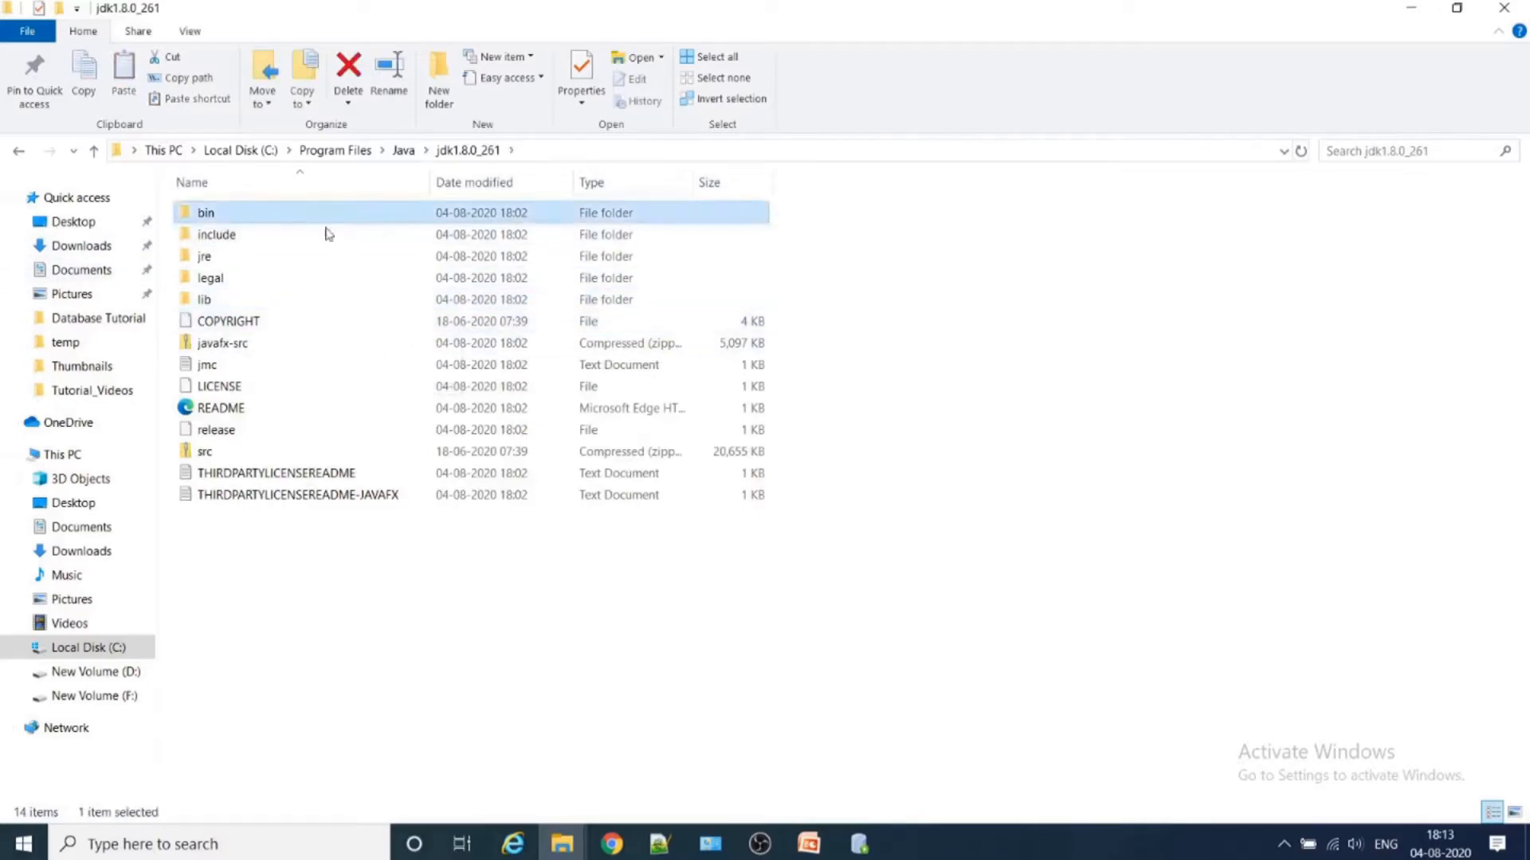
- Look through the files in the bin folder of jdk1.8.0_261
double_click(322, 216)
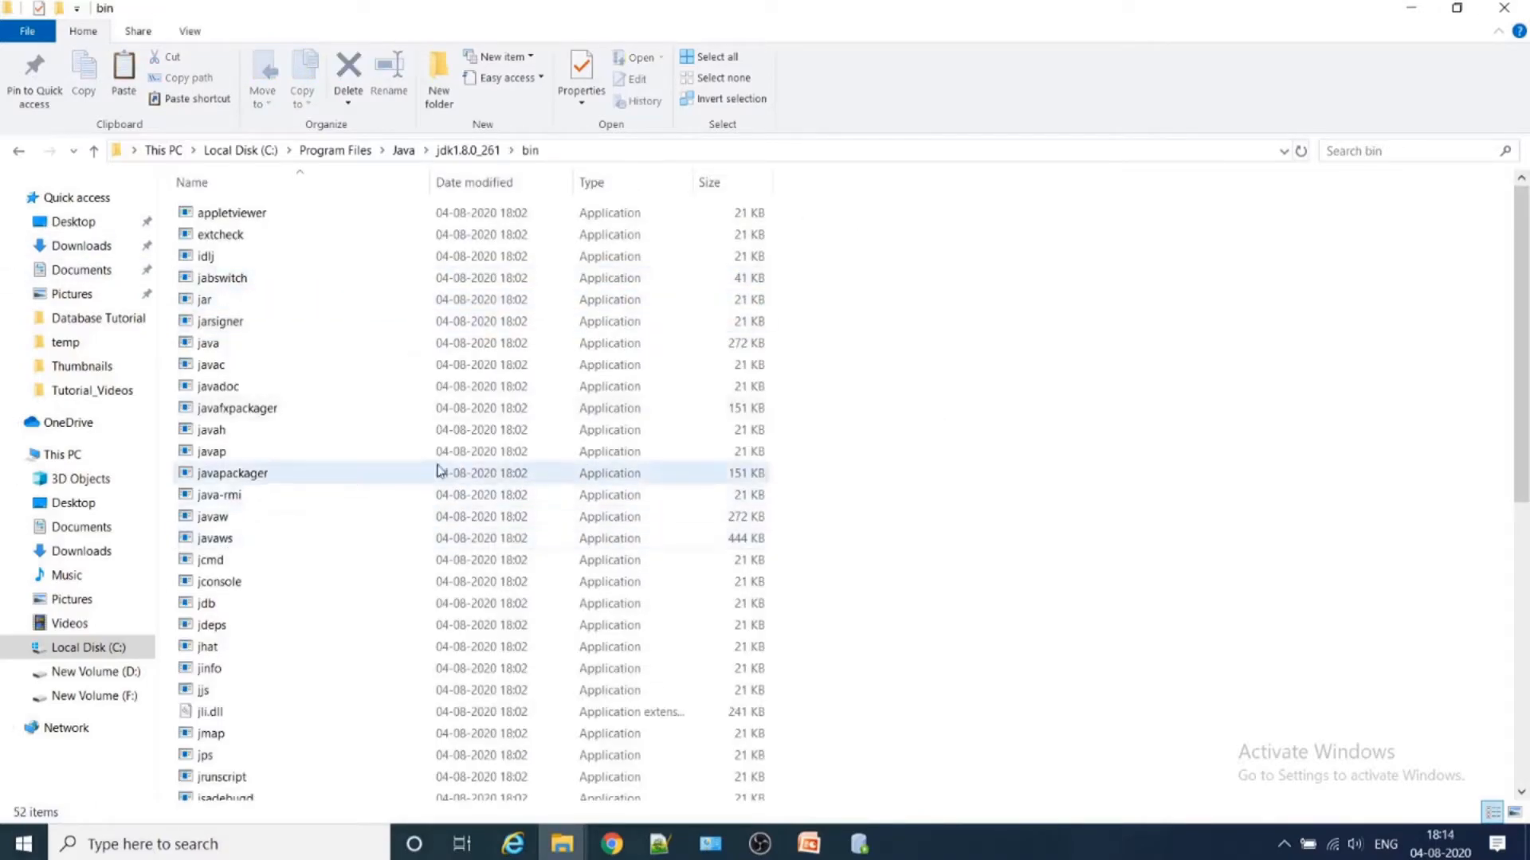
scroll(377, 544, "down", 1)
scroll(377, 544, "down", 7)
scroll(378, 558, "up", 8)
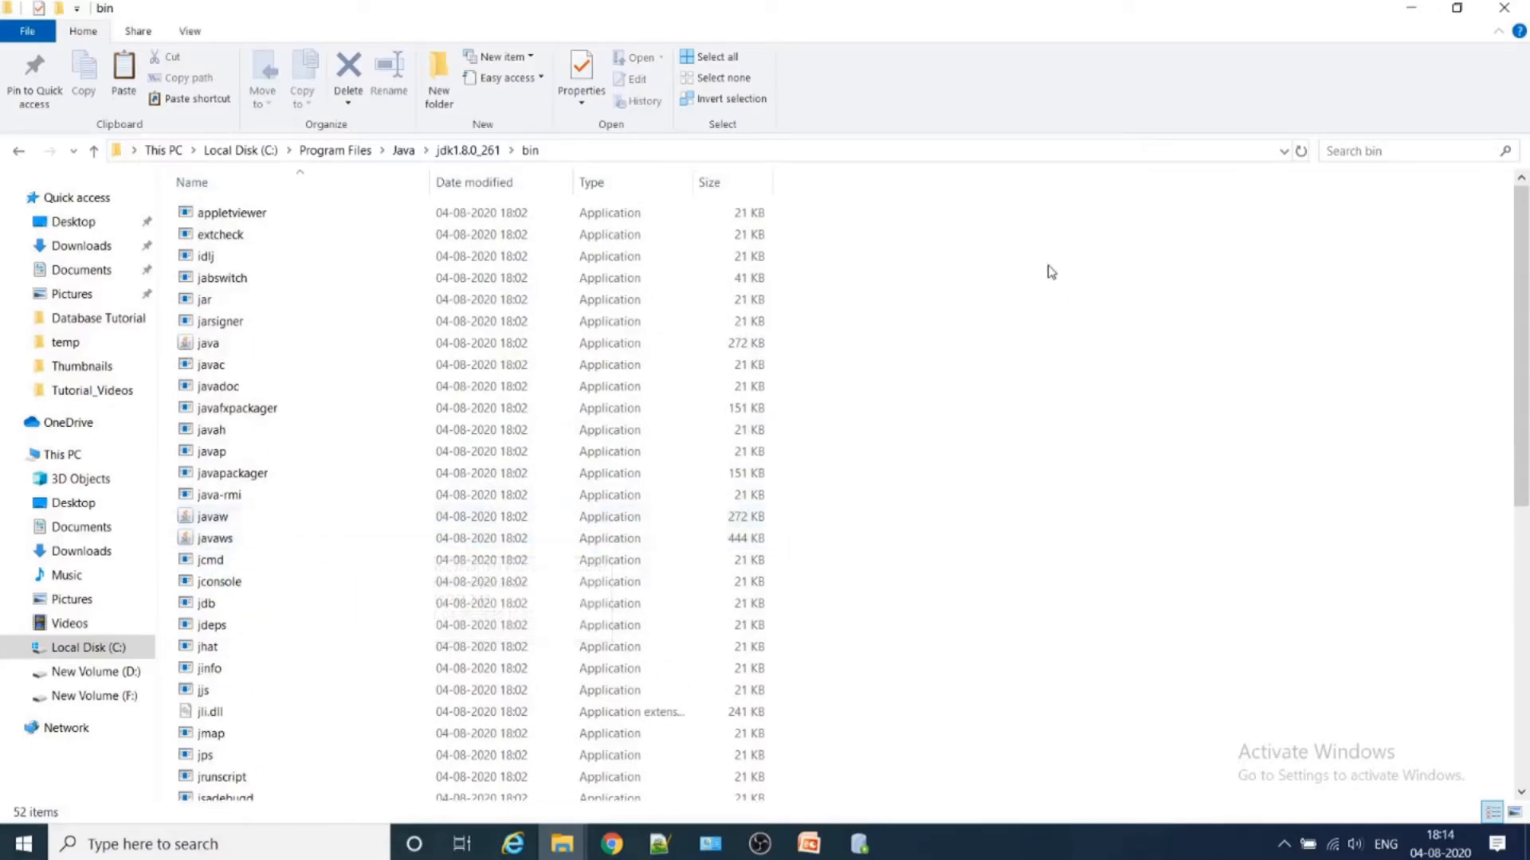
- Paste the copied msvcr100.dll file into the jre\bin folder of jdk1.8.0_261
left_click(465, 153)
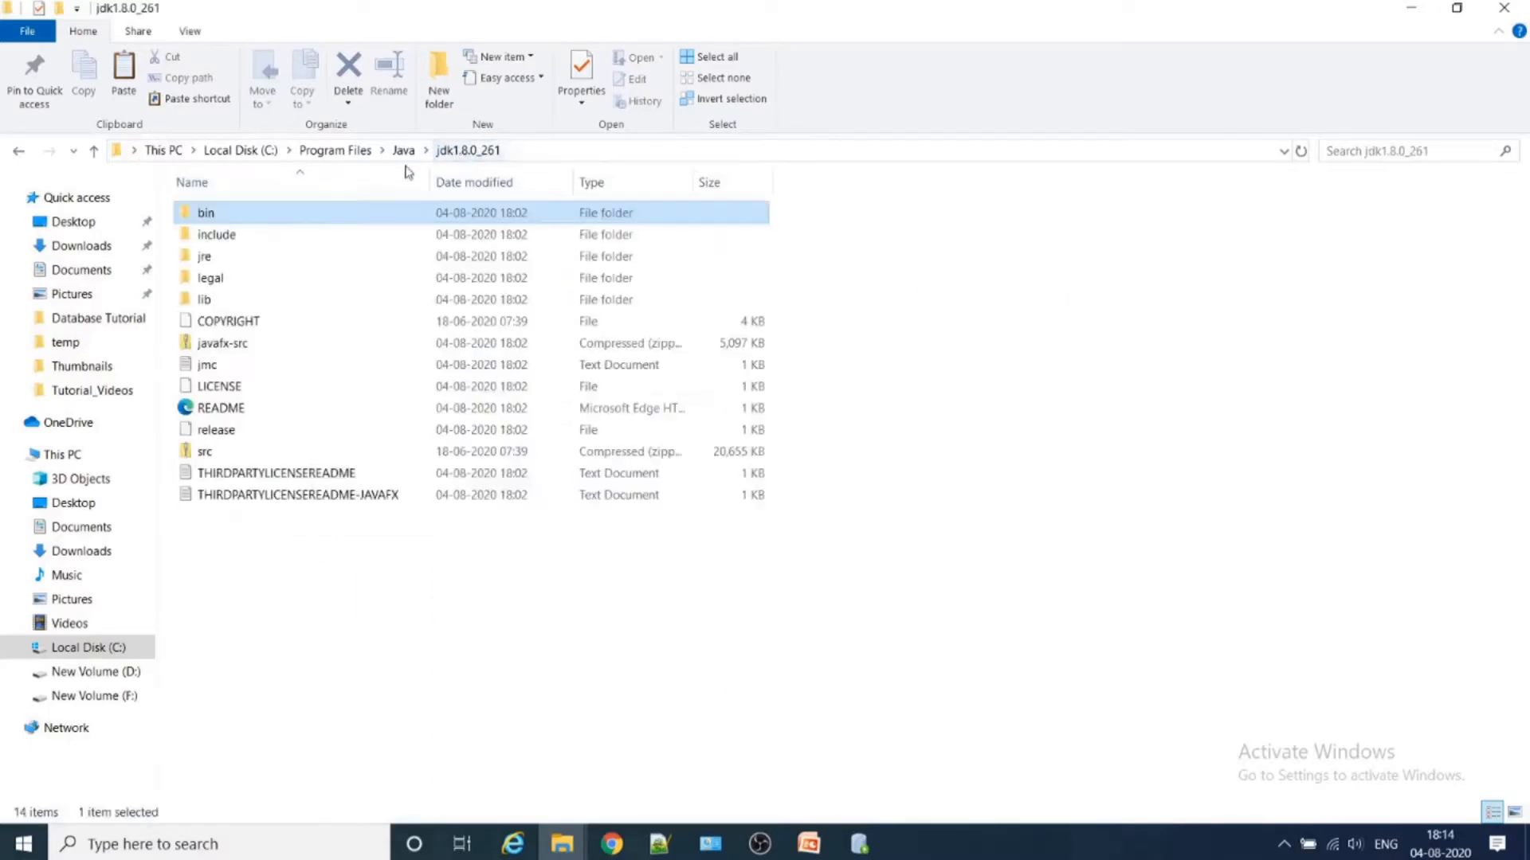
left_click(268, 263)
double_click(268, 262)
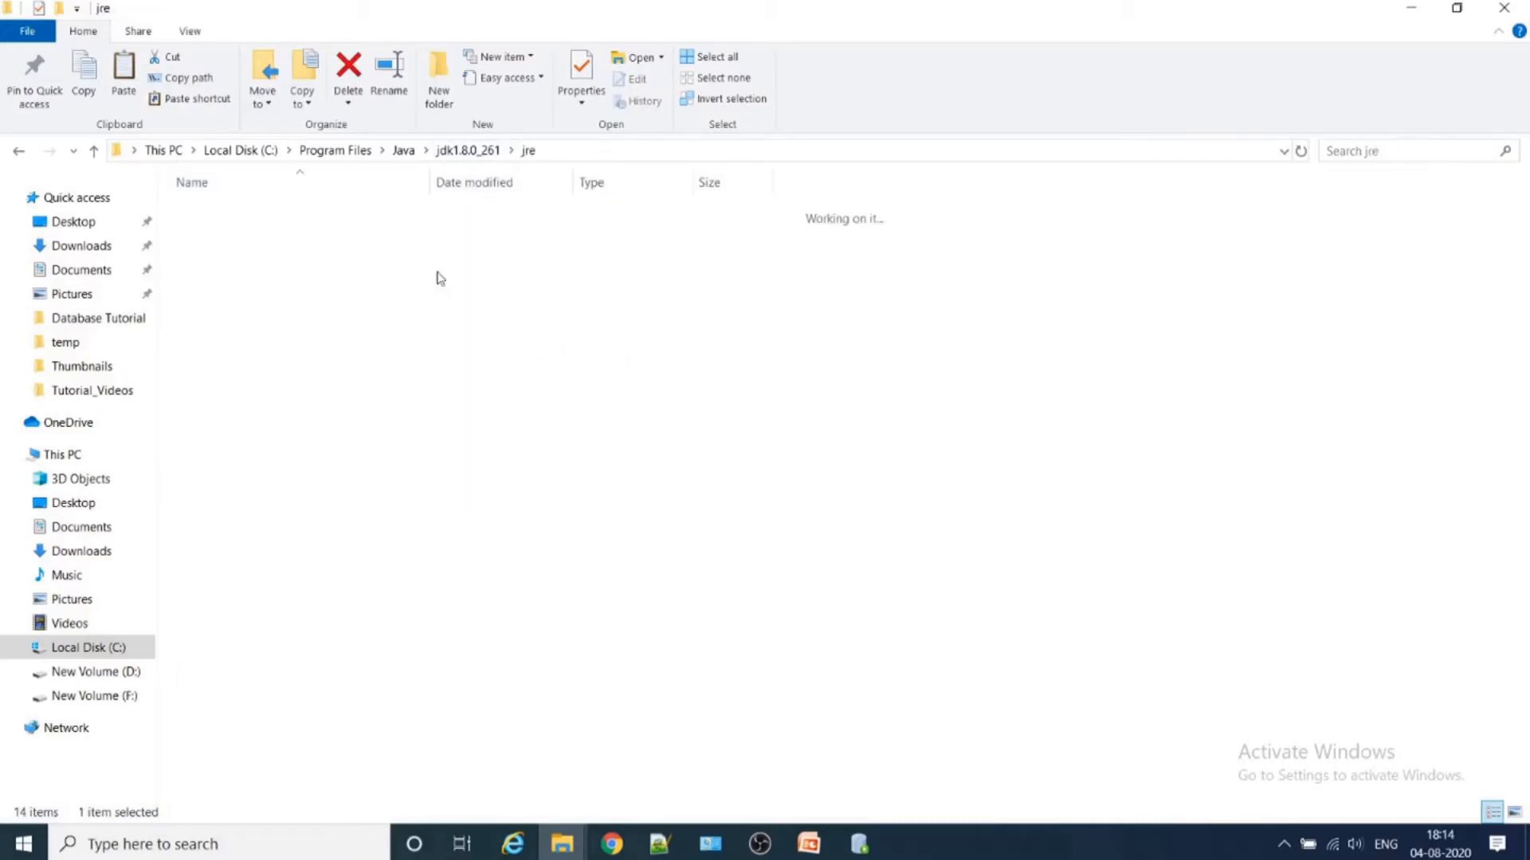
key("Return")
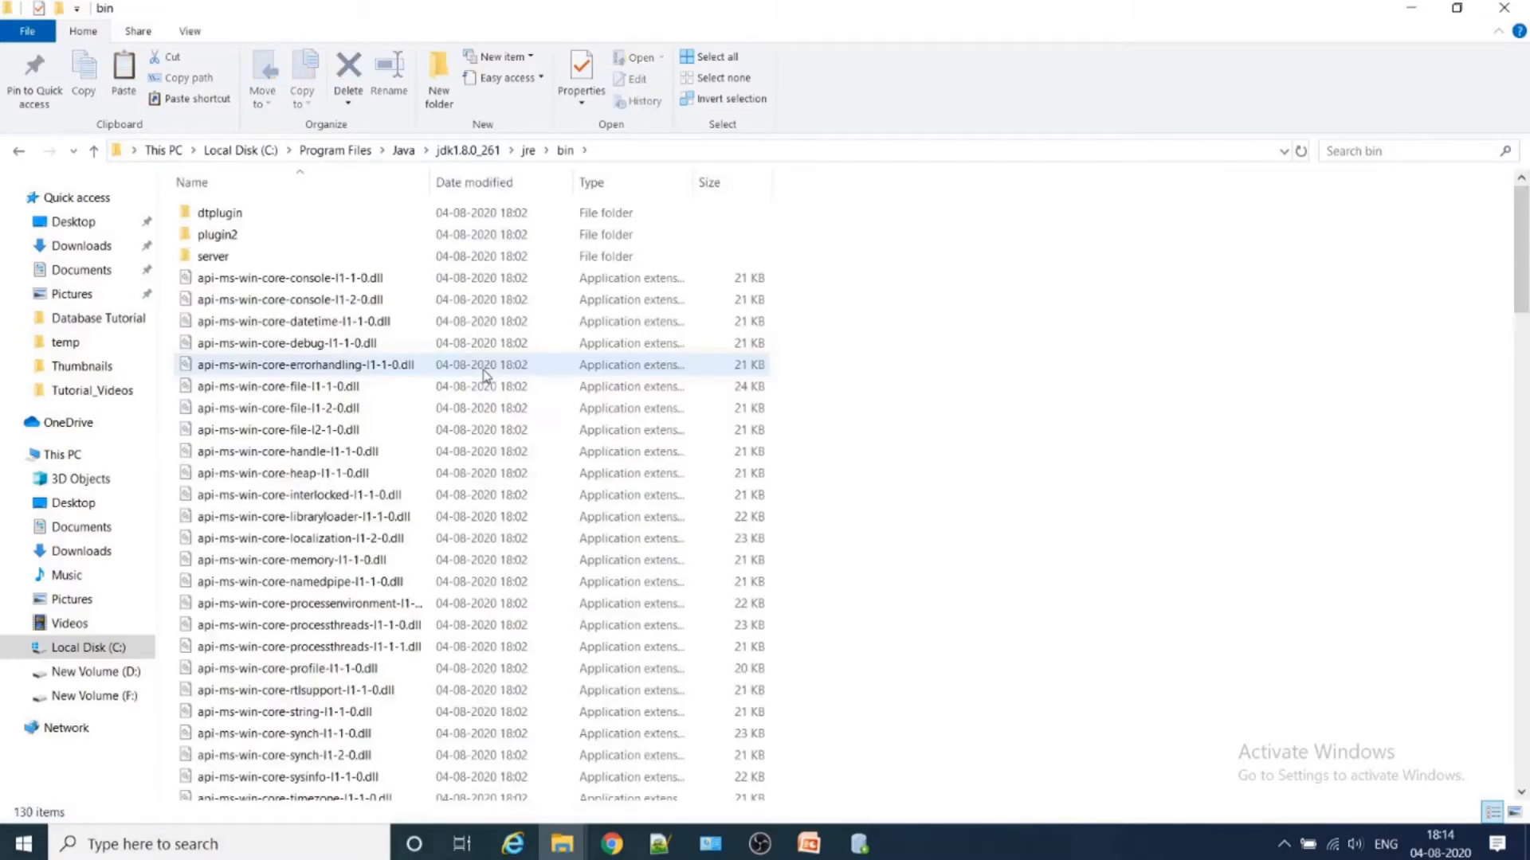
right_click(1167, 285)
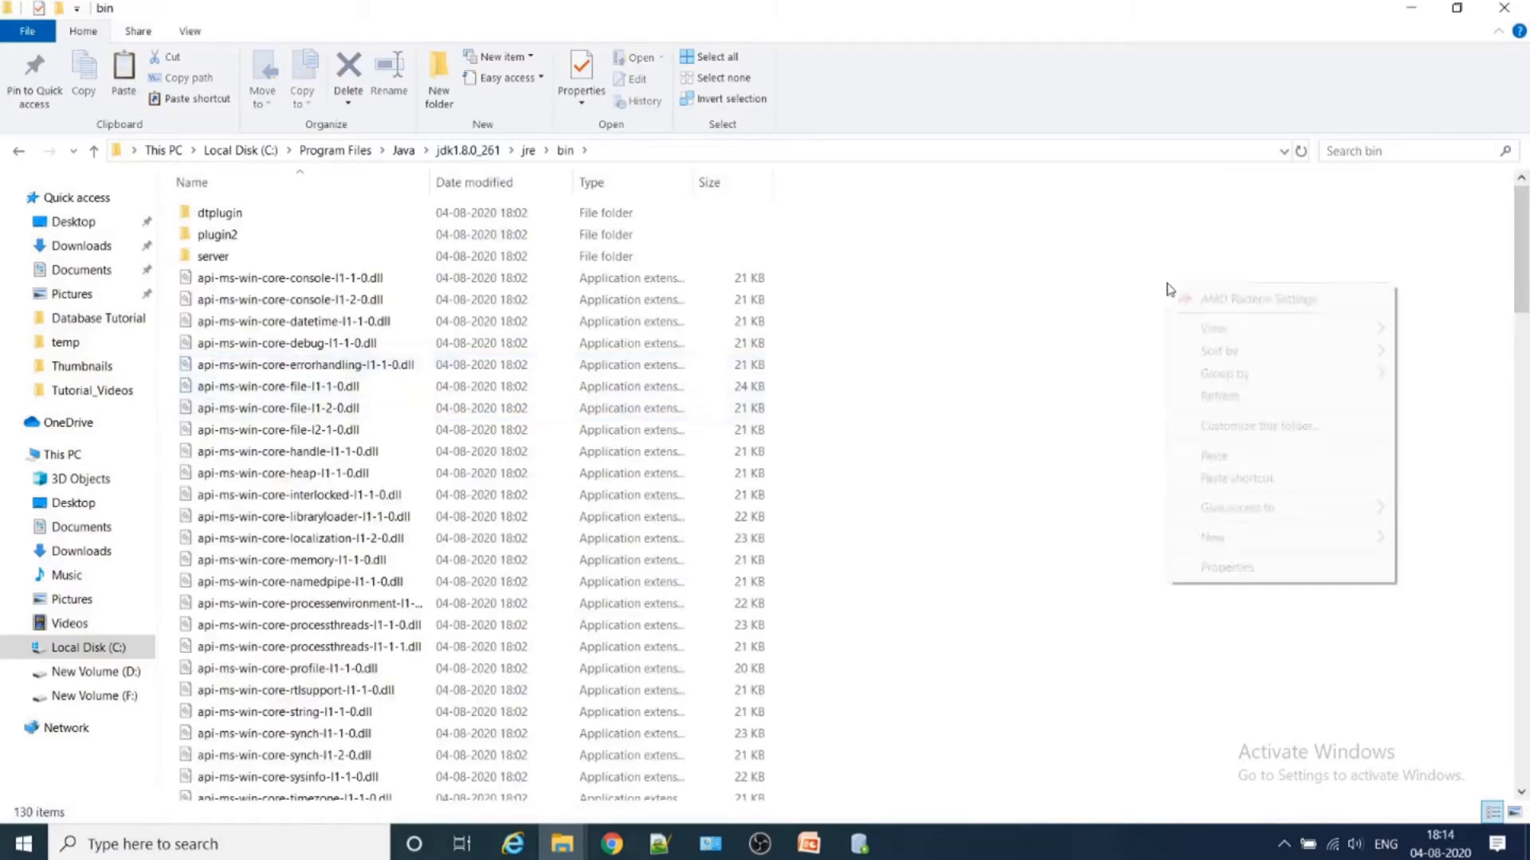
left_click(1251, 457)
left_click(725, 333)
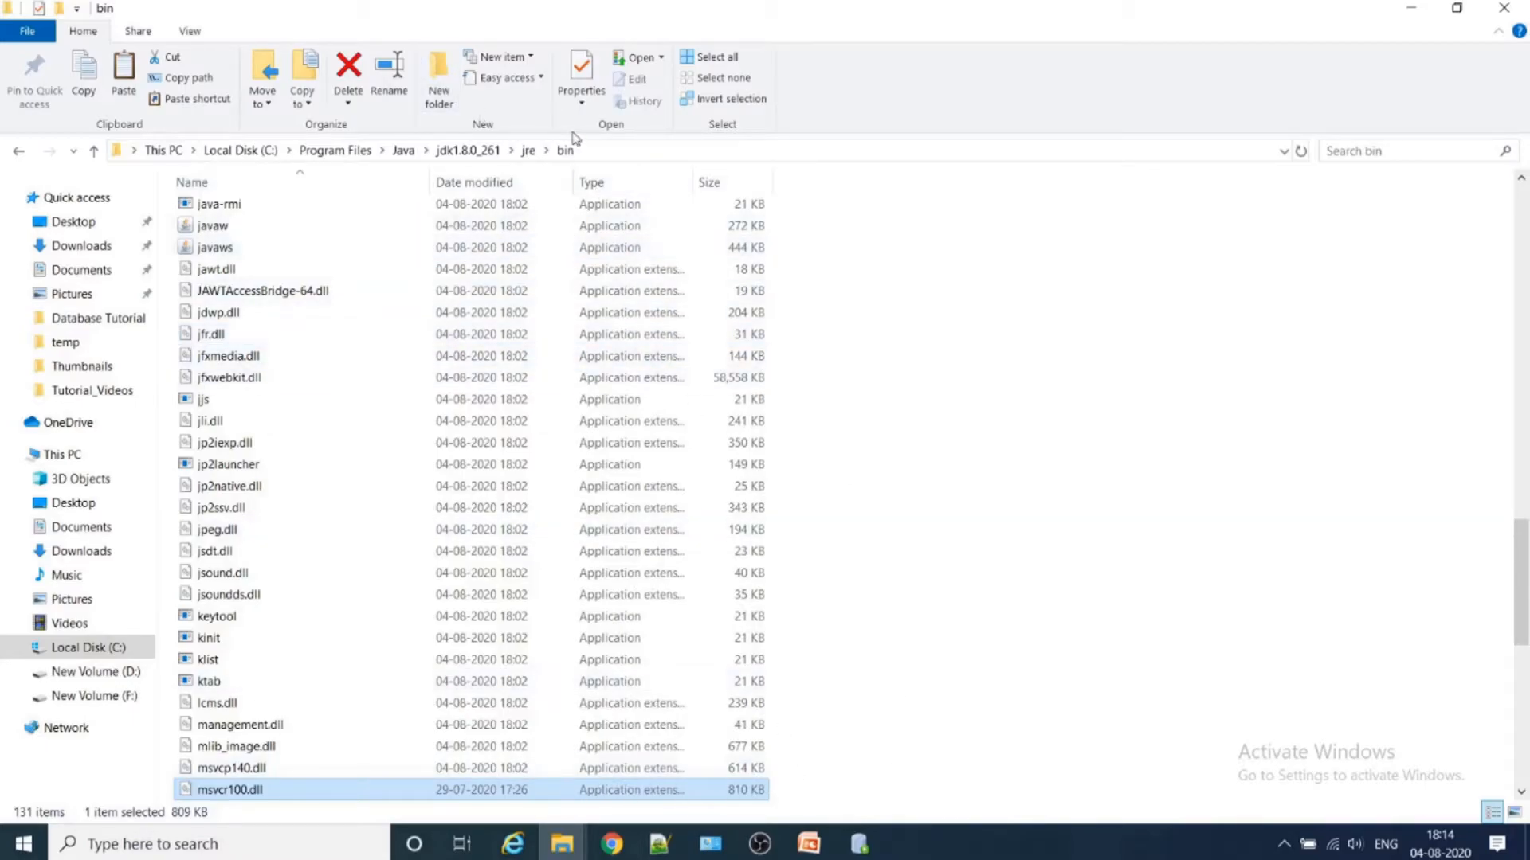
- Go back to Downloads and run sqldeveloper as administrator from the sqldeveloper folder inside sqldeveloper-19.2.1.247.2212-no-jre
left_click(572, 851)
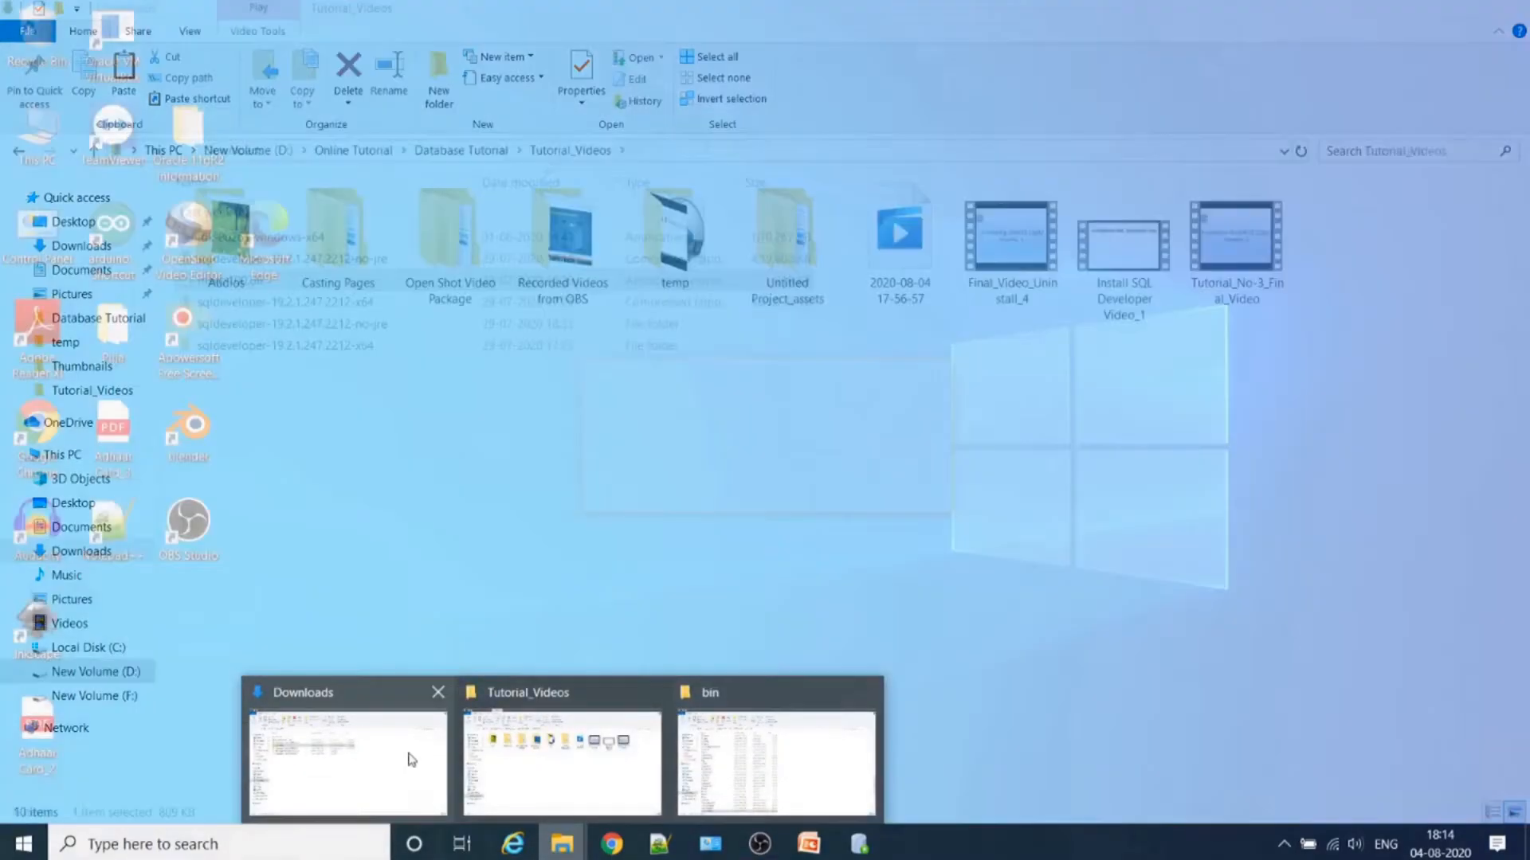
left_click(410, 760)
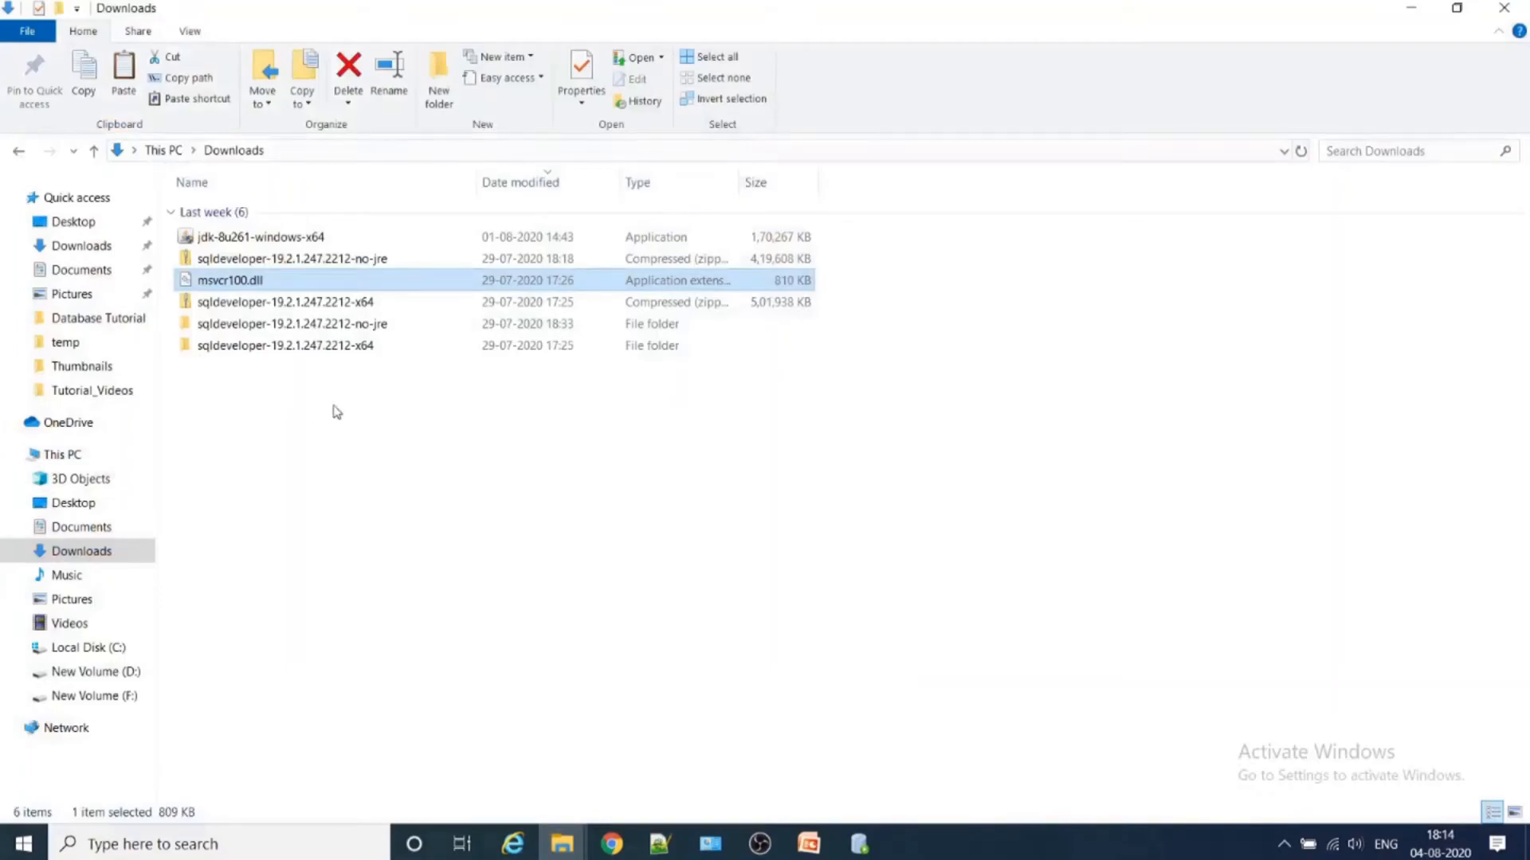
double_click(312, 325)
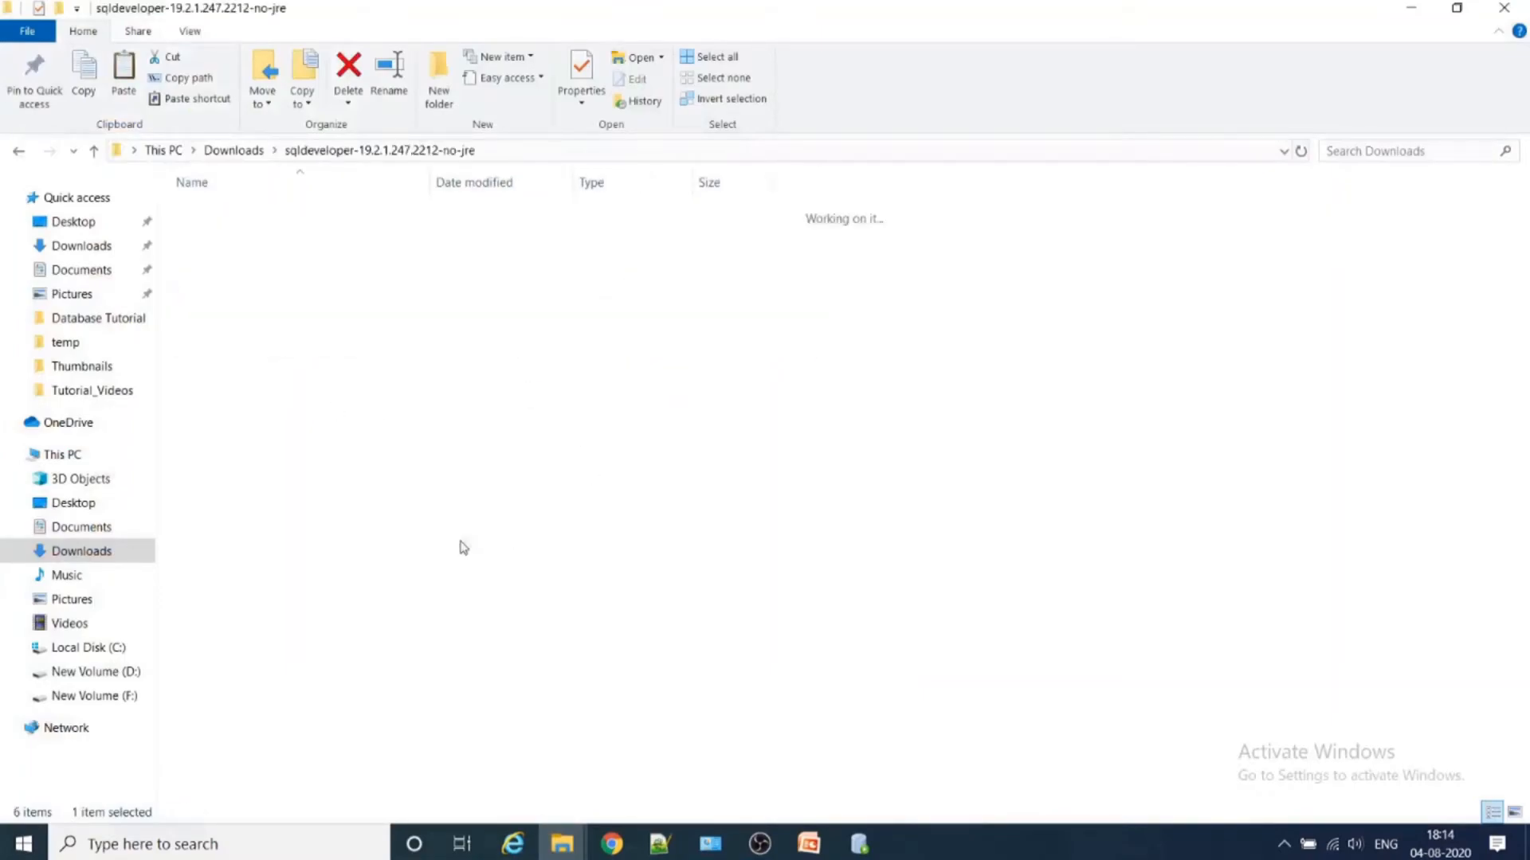
double_click(307, 218)
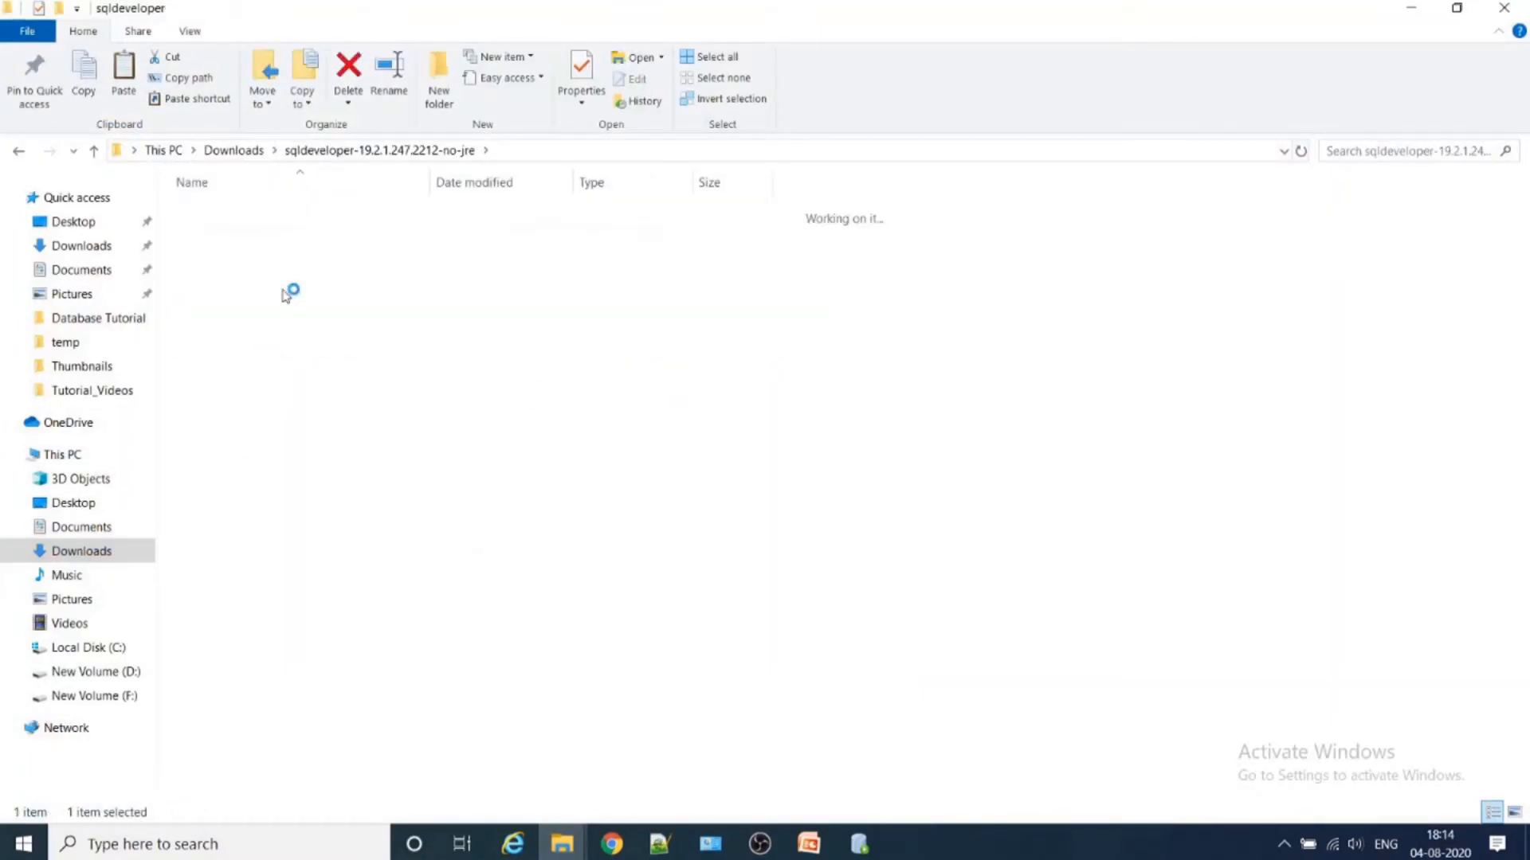
left_click(245, 672)
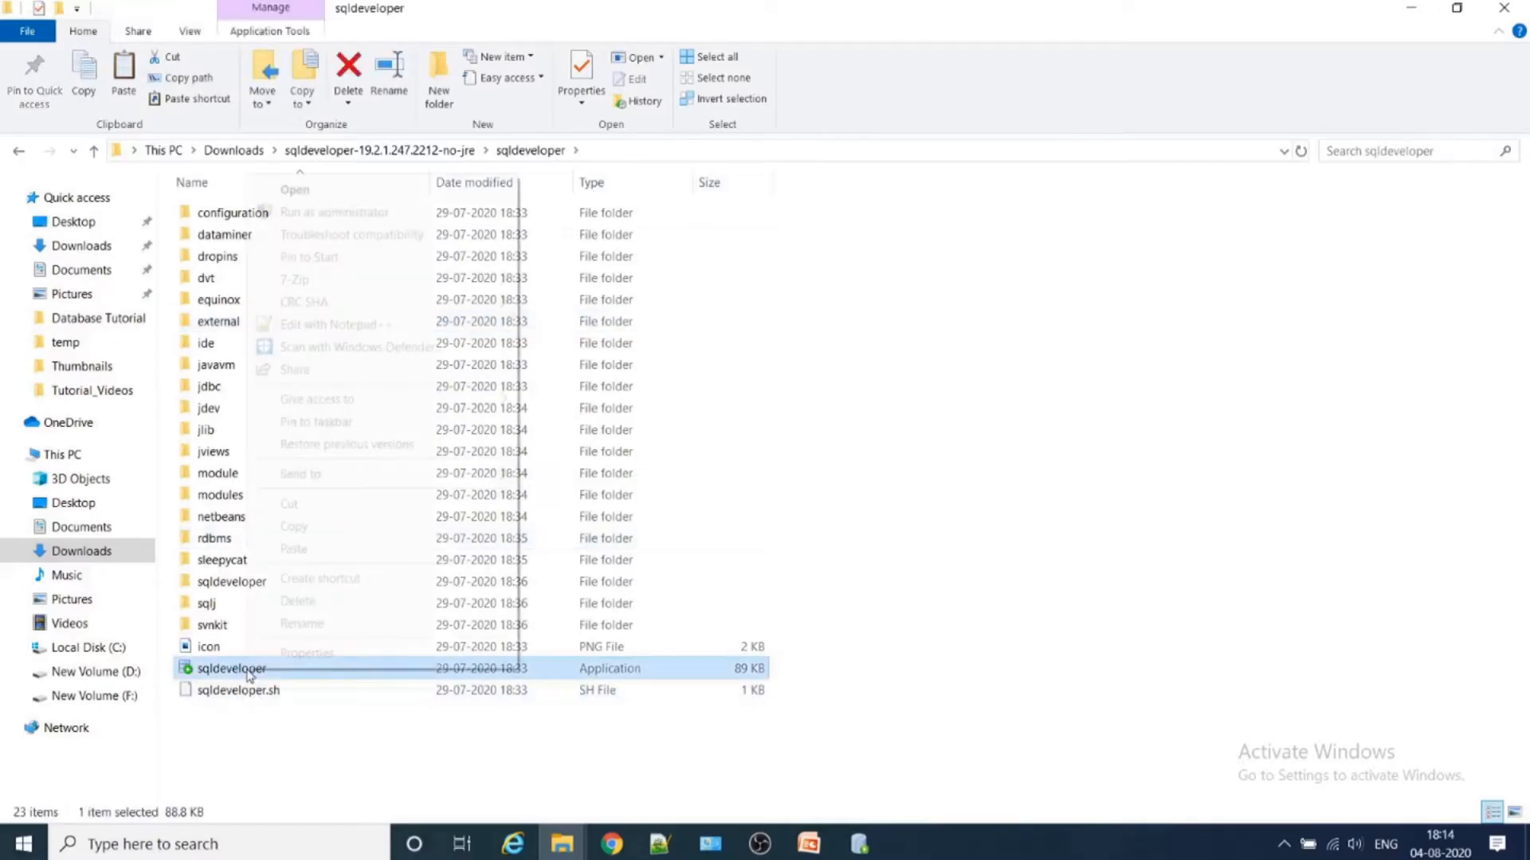
right_click(247, 673)
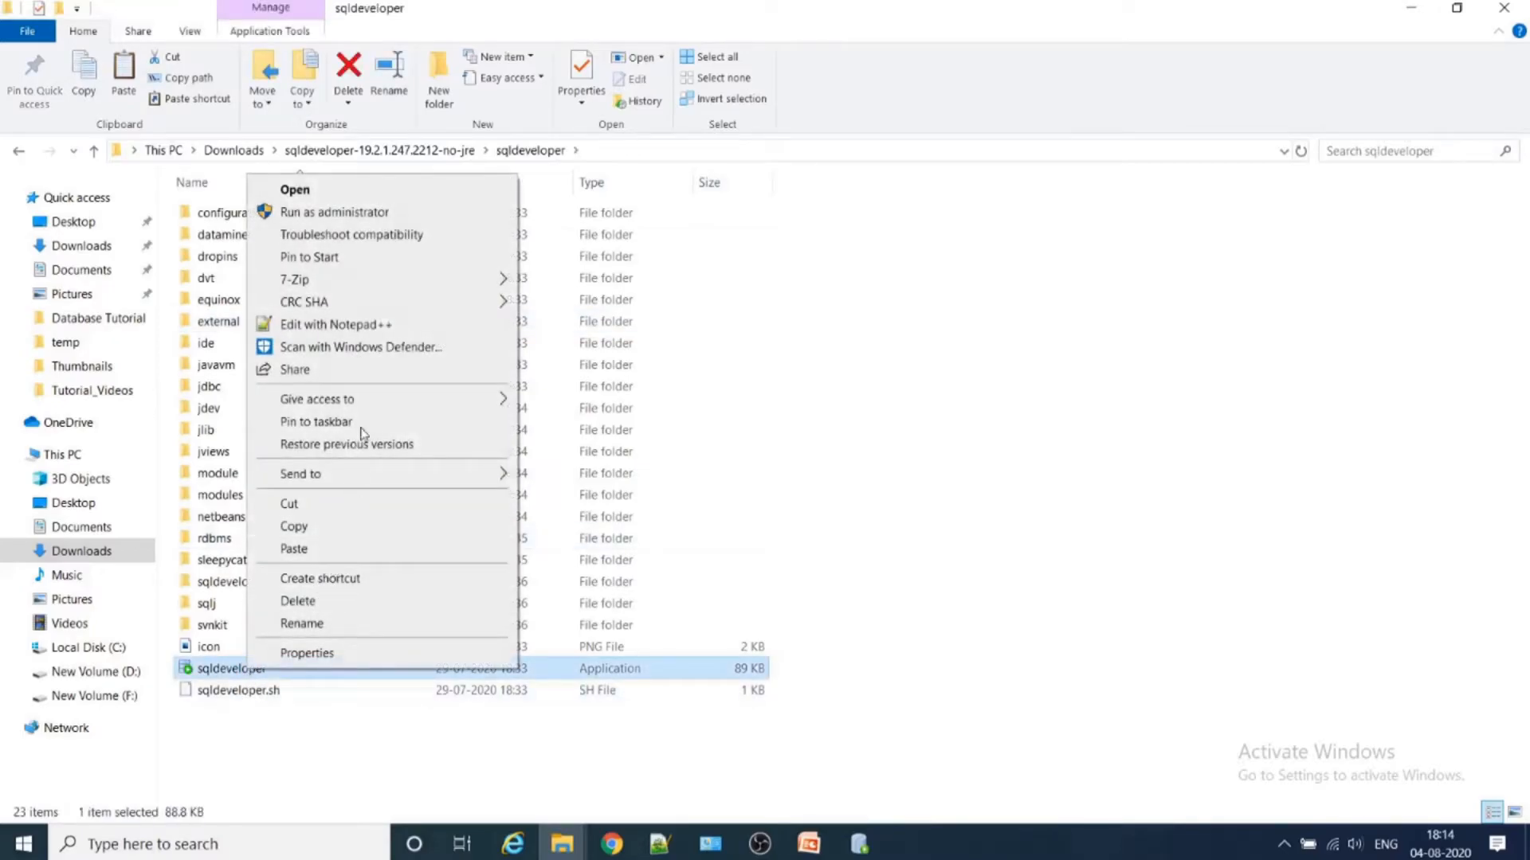
left_click(386, 212)
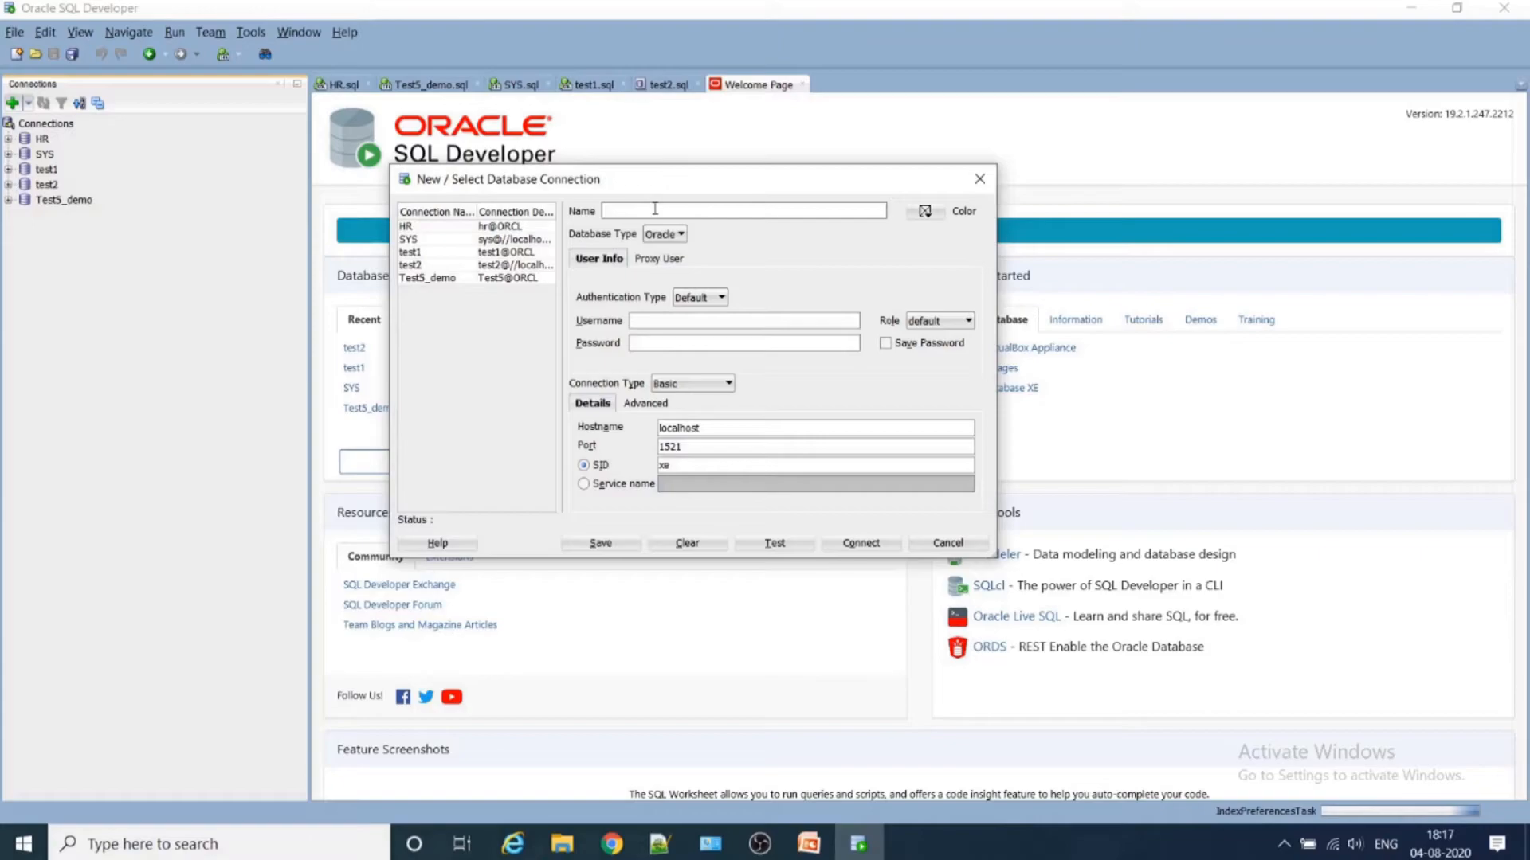
- Name the new database connection First, set its username to HR and enter the account password
type("First")
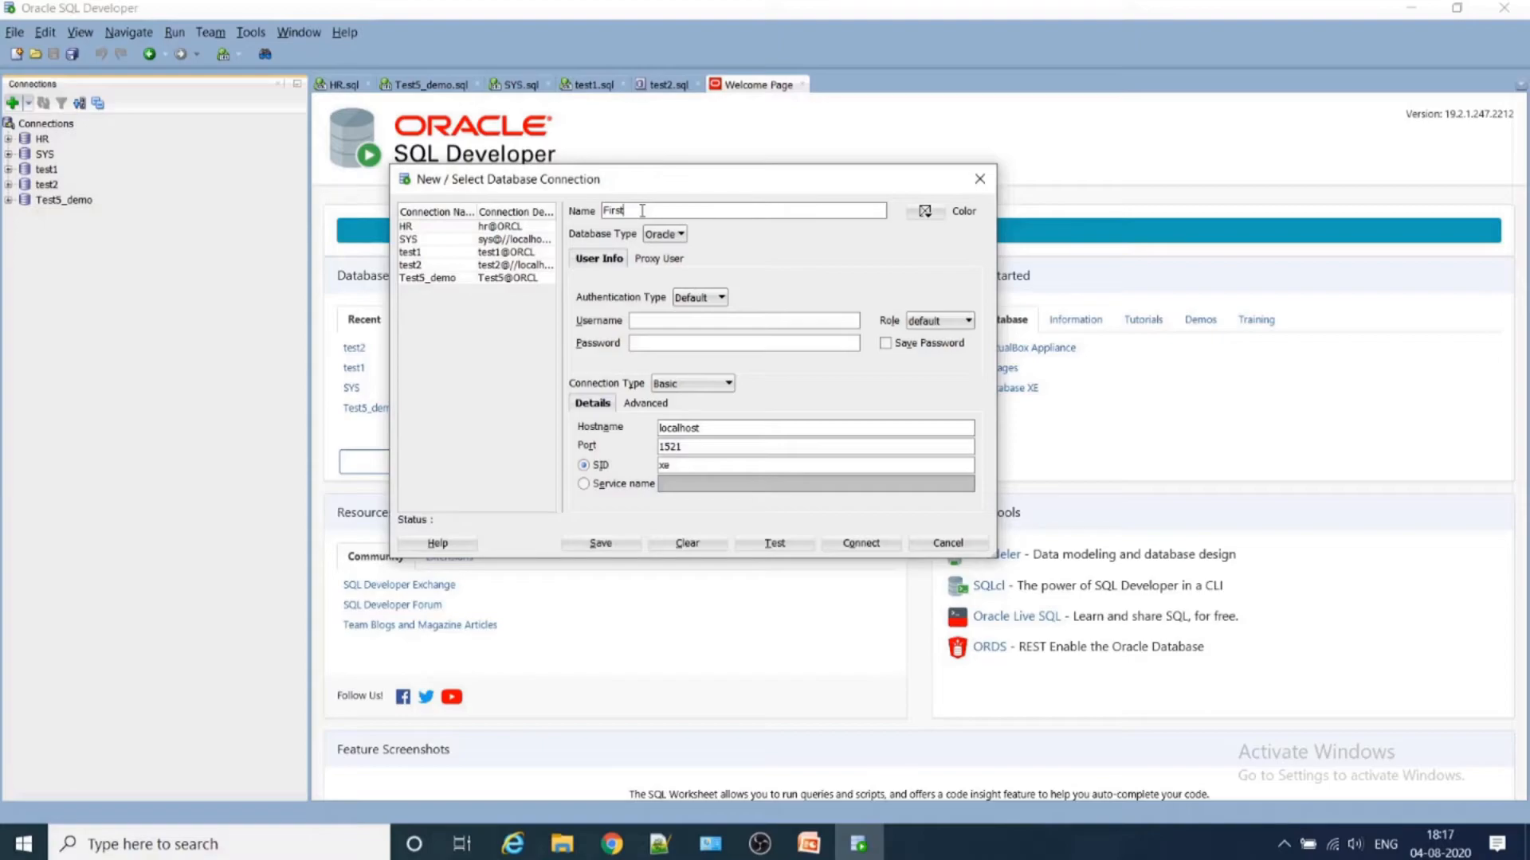
left_click(645, 321)
left_click(638, 322)
type("HR")
left_click(663, 341)
type("hr")
- Choose the default role for the First connection and have its password saved
left_click(952, 322)
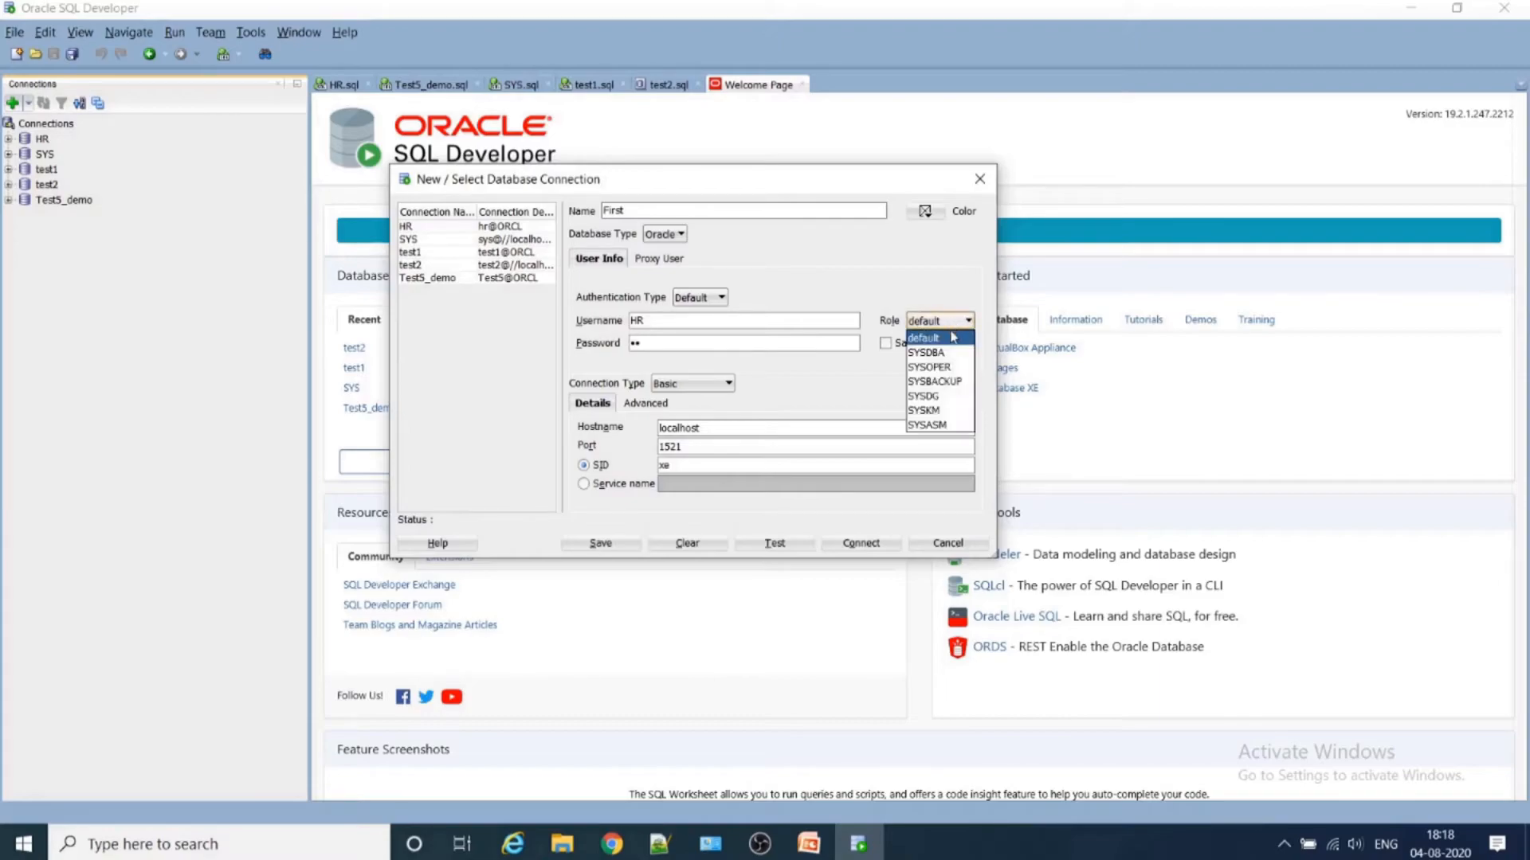
left_click(949, 340)
left_click(886, 345)
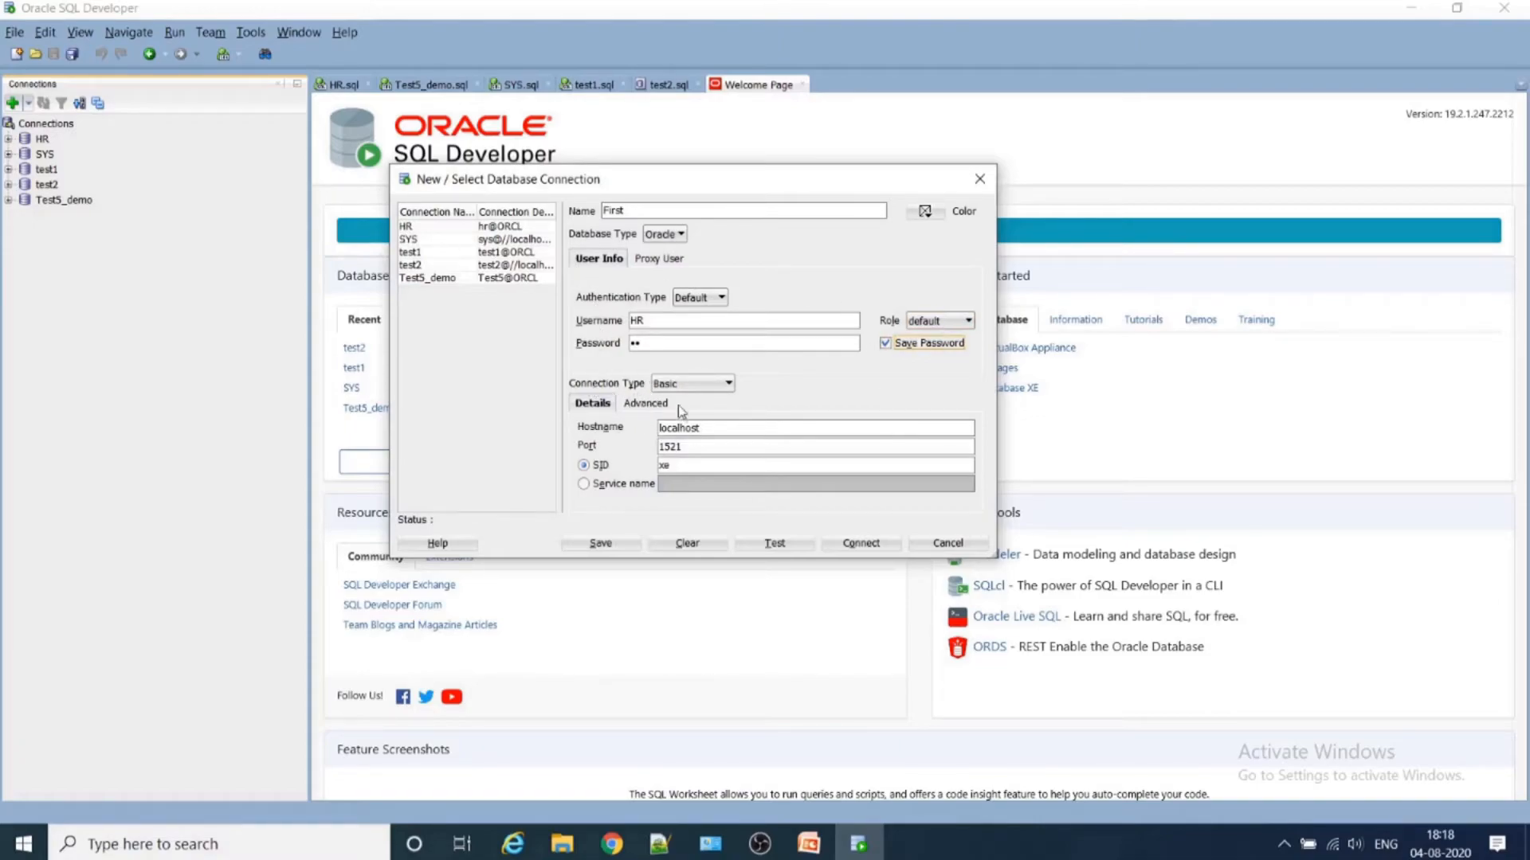
- Identify the database by service name ORCL instead of SID and test the connection
left_click(607, 485)
left_click(683, 484)
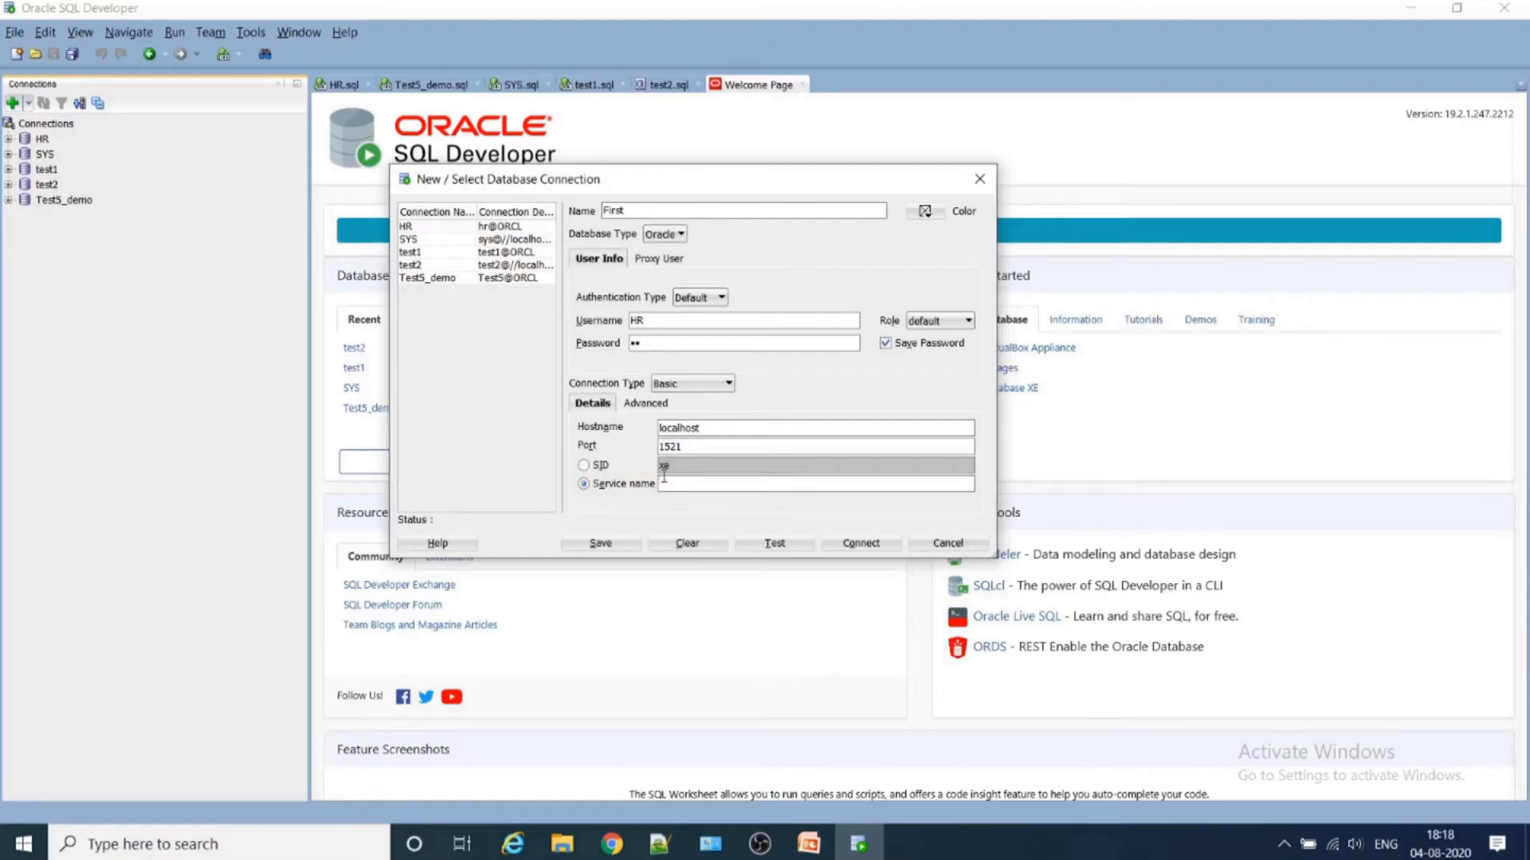
type("ORCL")
left_click(774, 543)
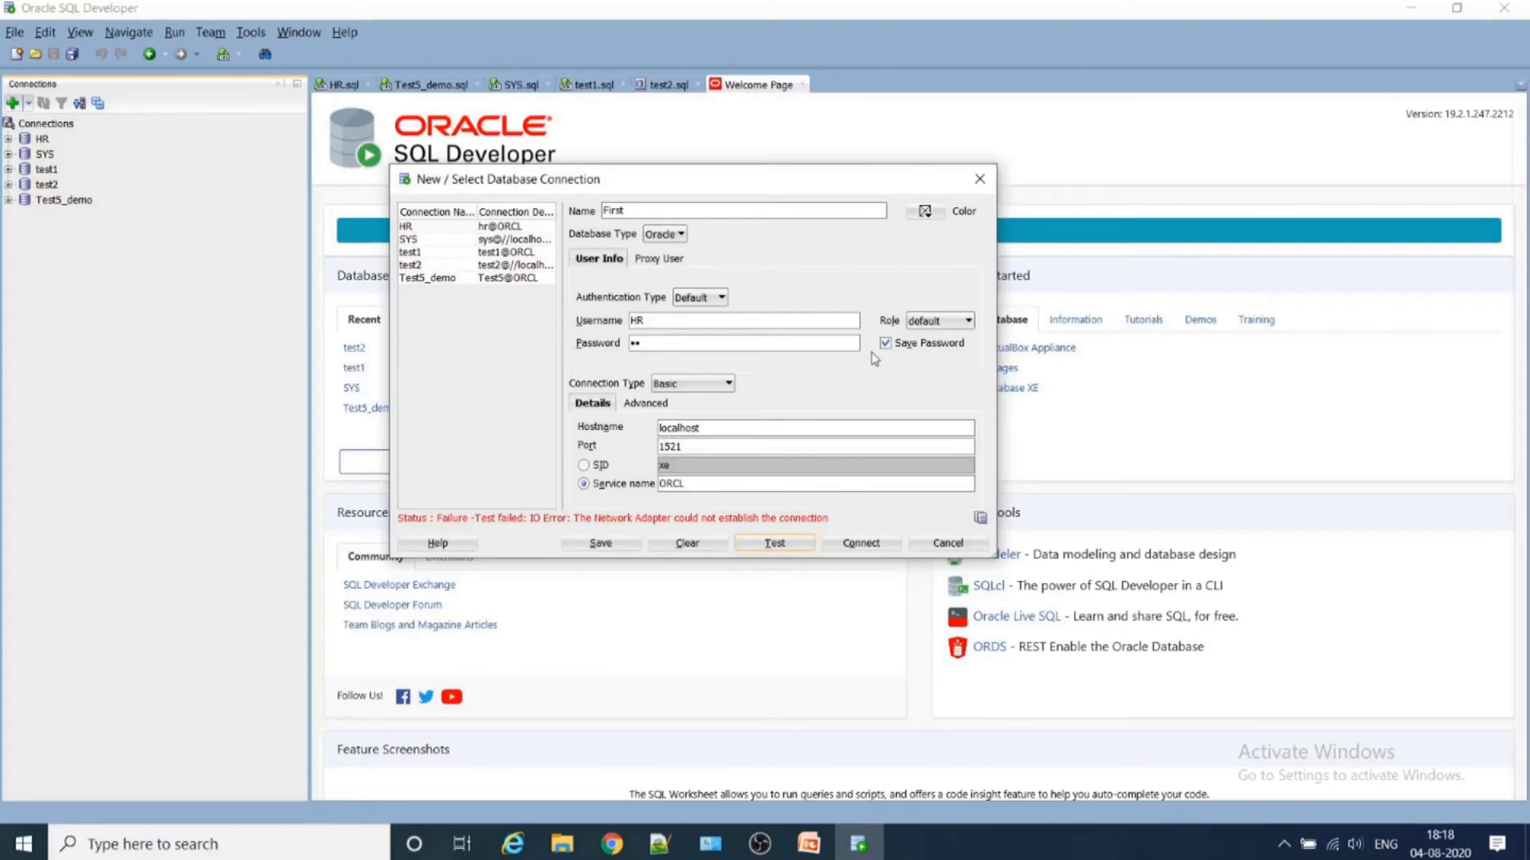
- Change the connection type to TNS with the network alias ORCL and test the connection
left_click(697, 385)
left_click(701, 389)
left_click(584, 465)
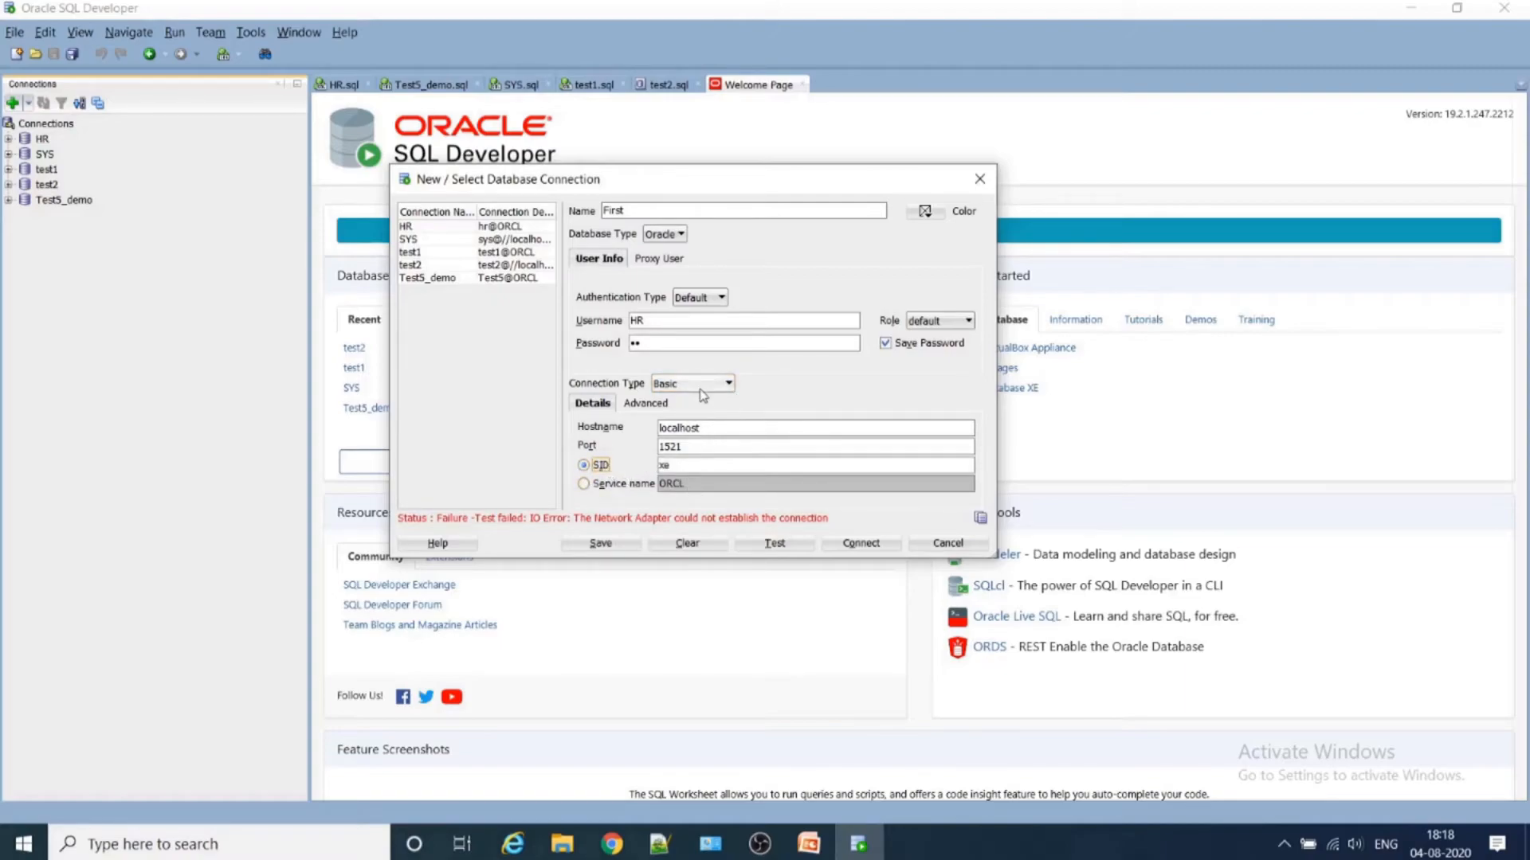
left_click(701, 386)
left_click(681, 491)
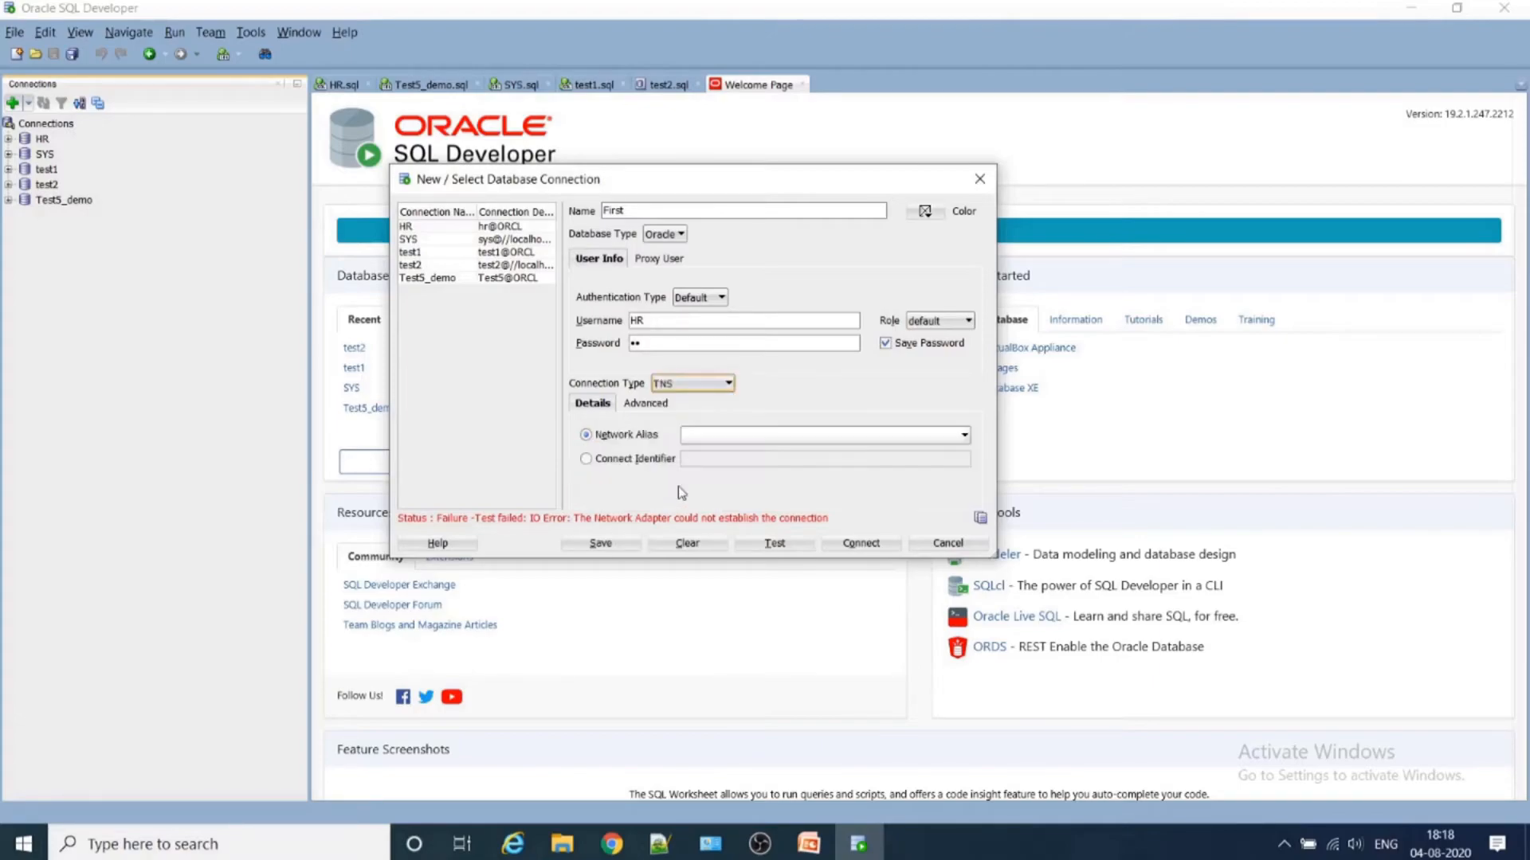
left_click(715, 438)
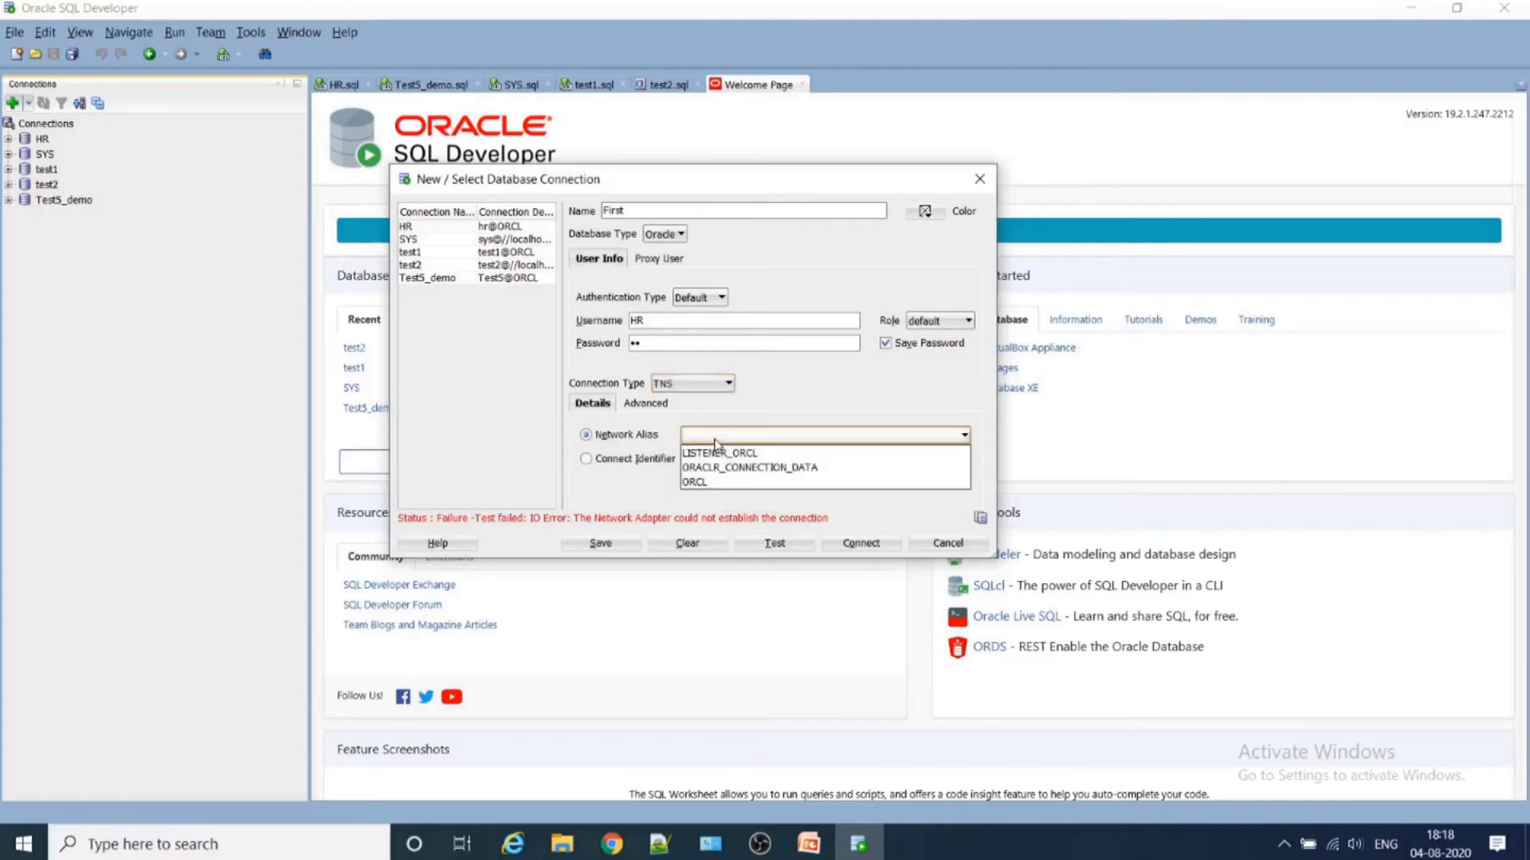
left_click(700, 481)
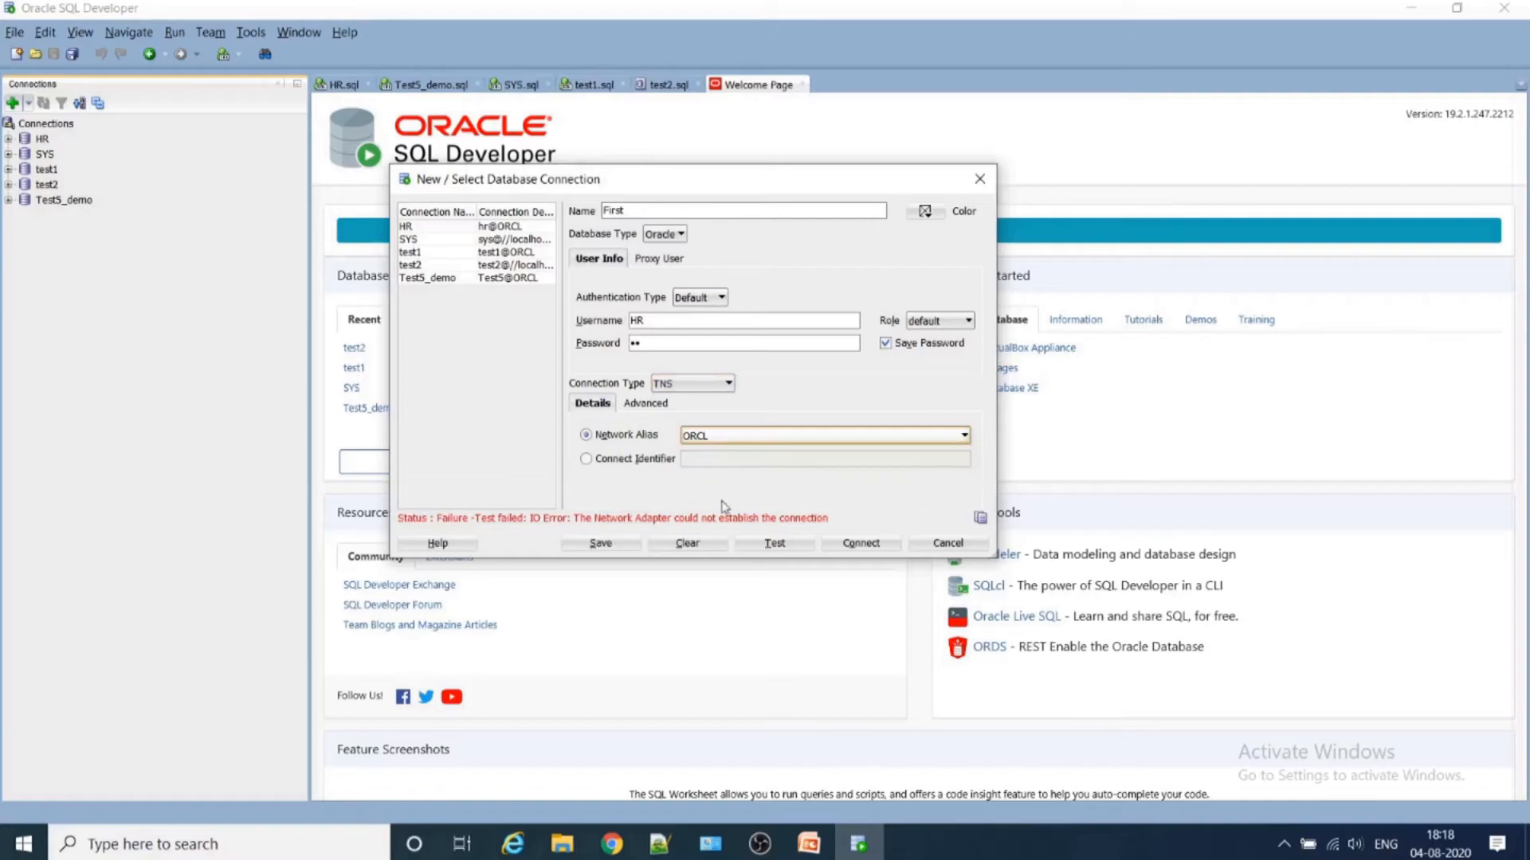
left_click(779, 544)
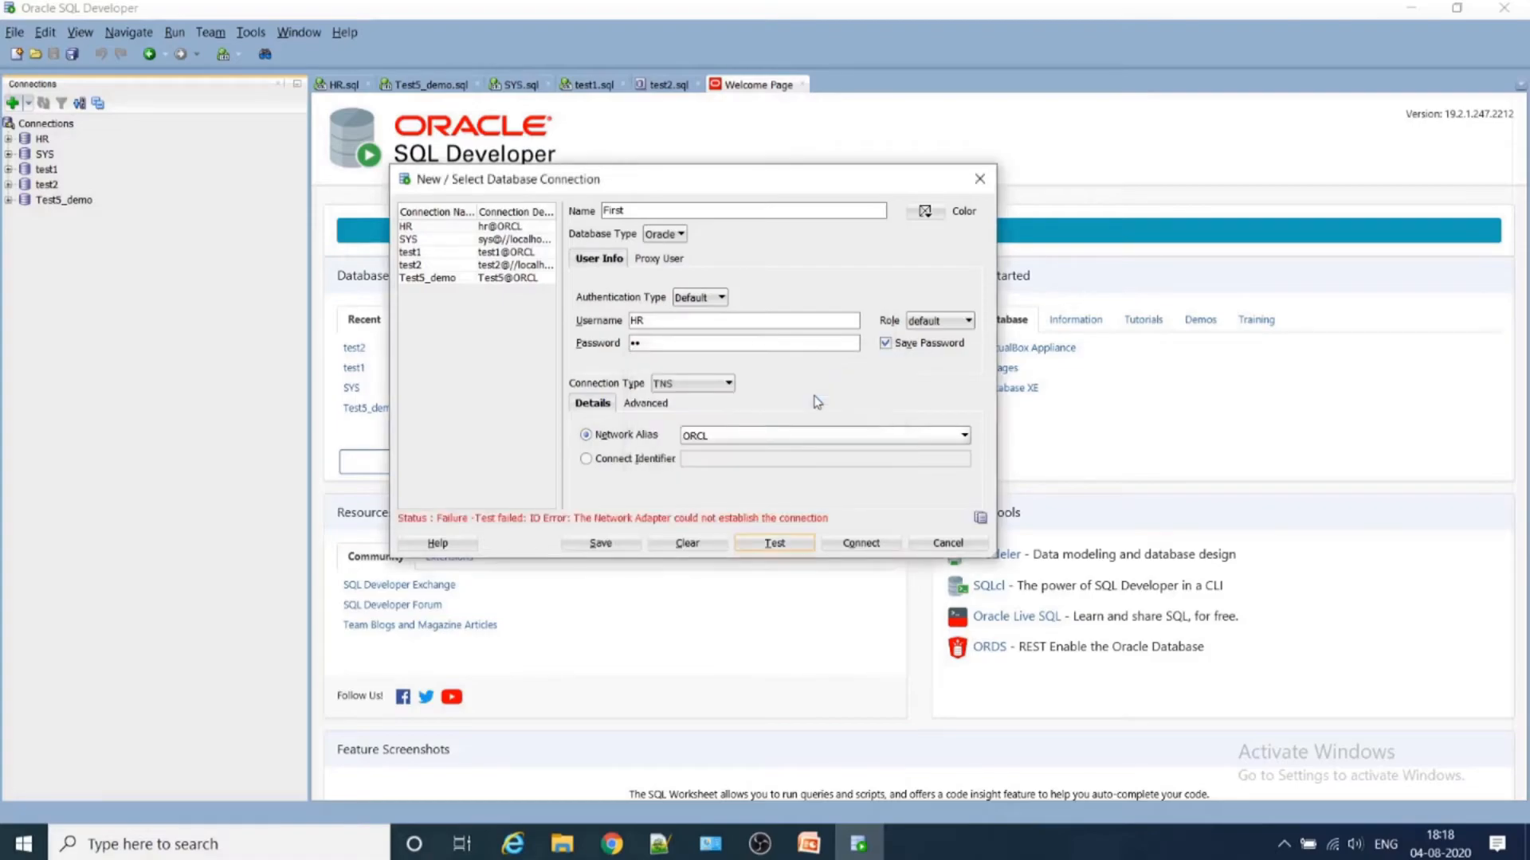
left_click(630, 436)
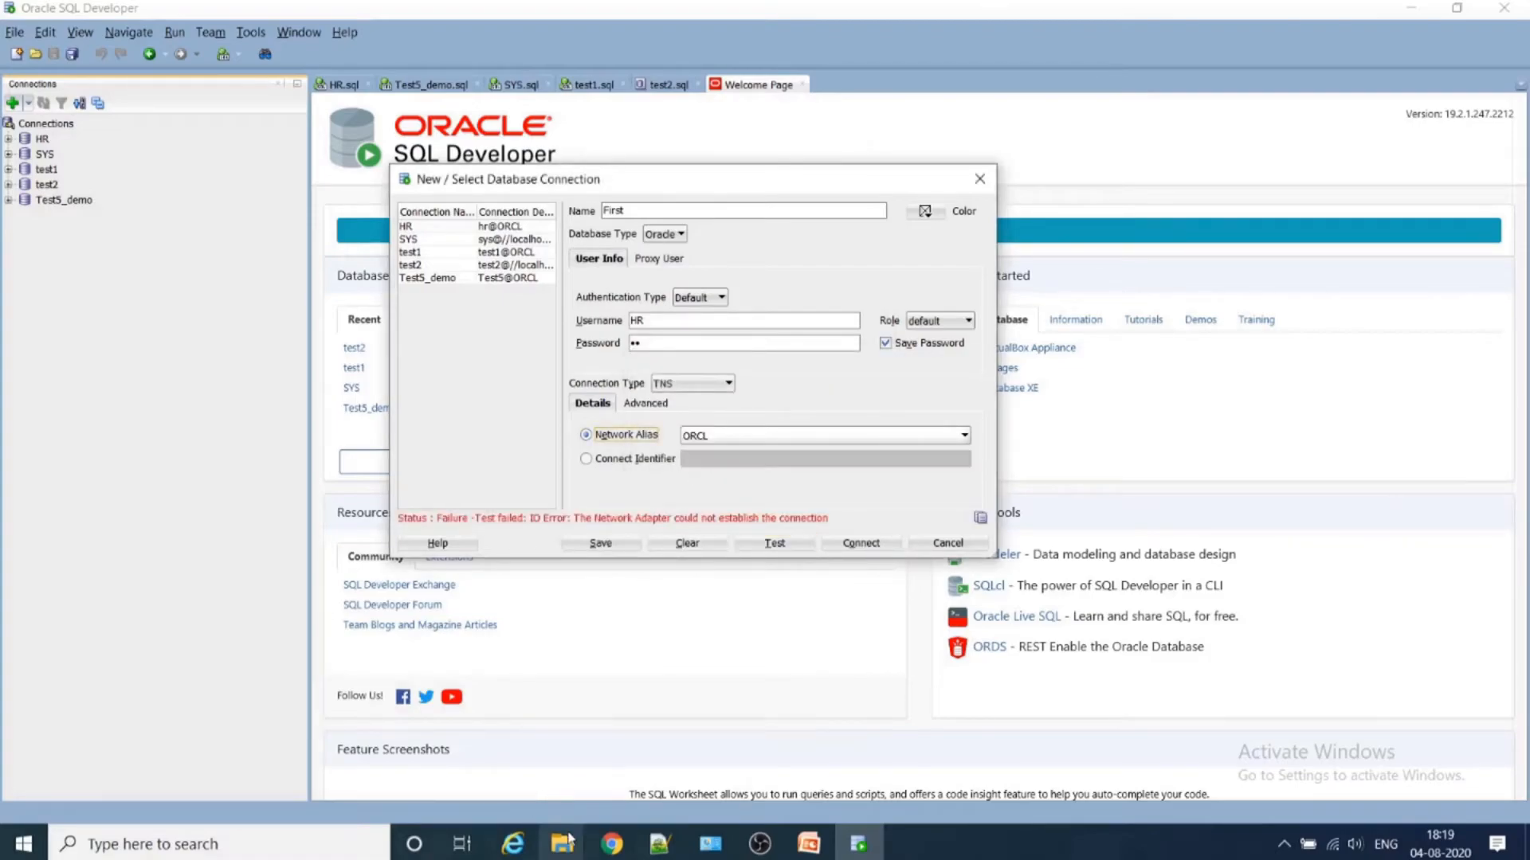
- Switch to the bin window in File Explorer and open Local Disk (C:)
left_click(568, 846)
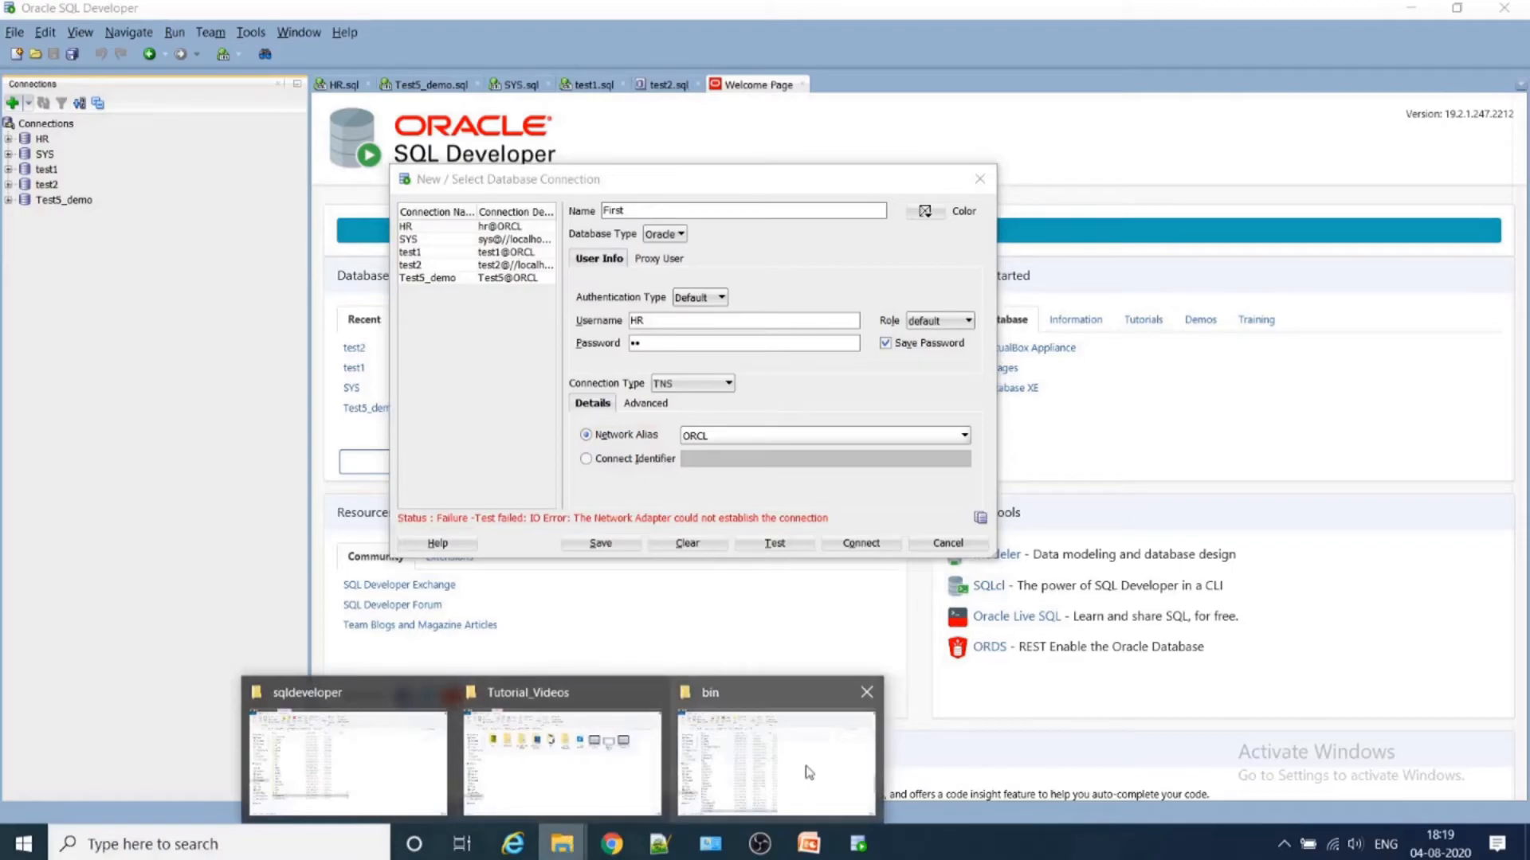
left_click(761, 769)
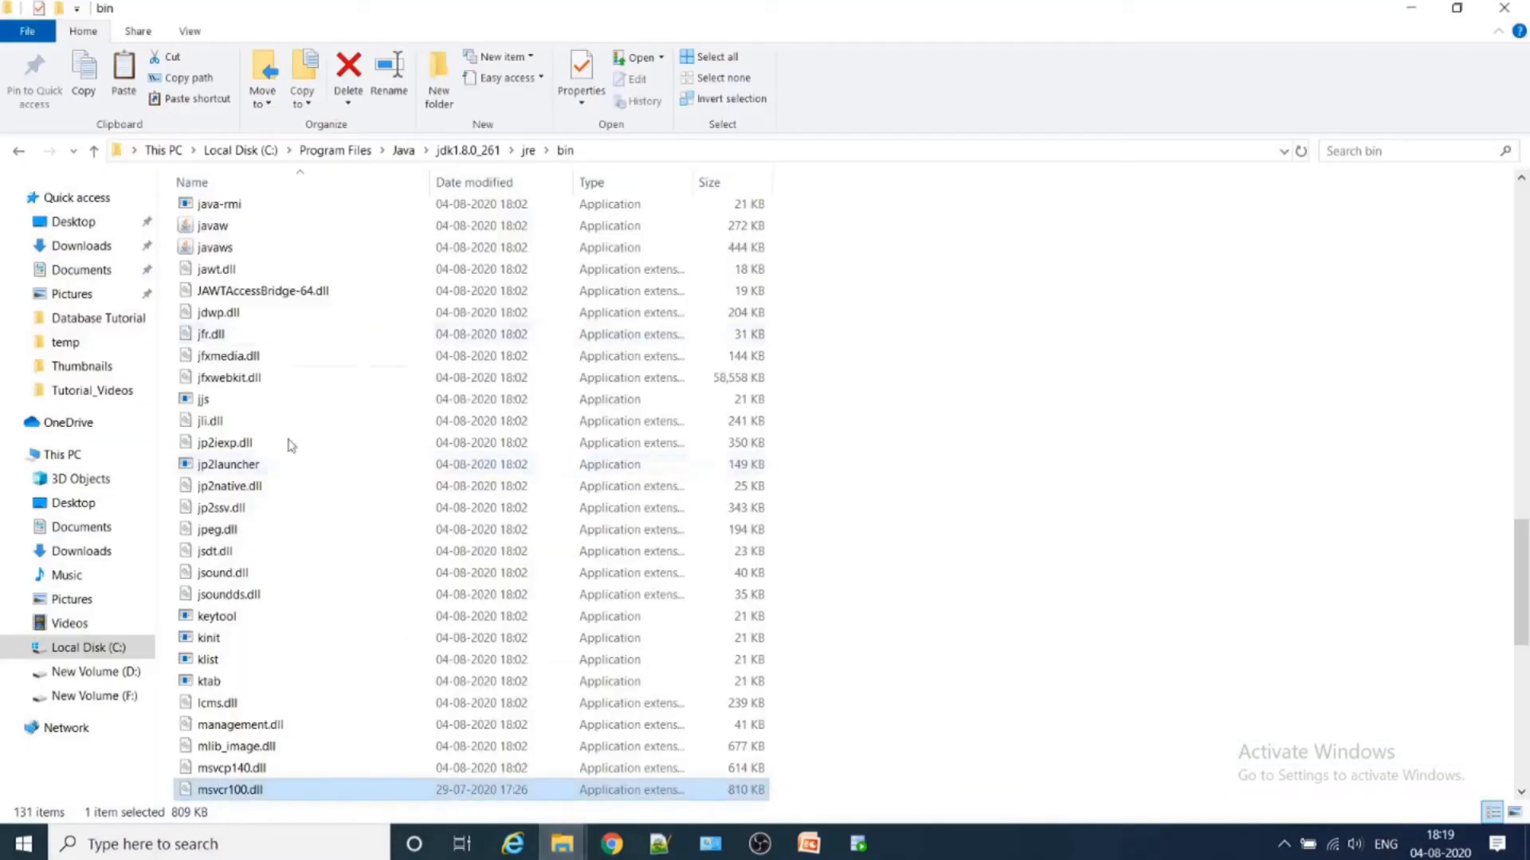
left_click(88, 649)
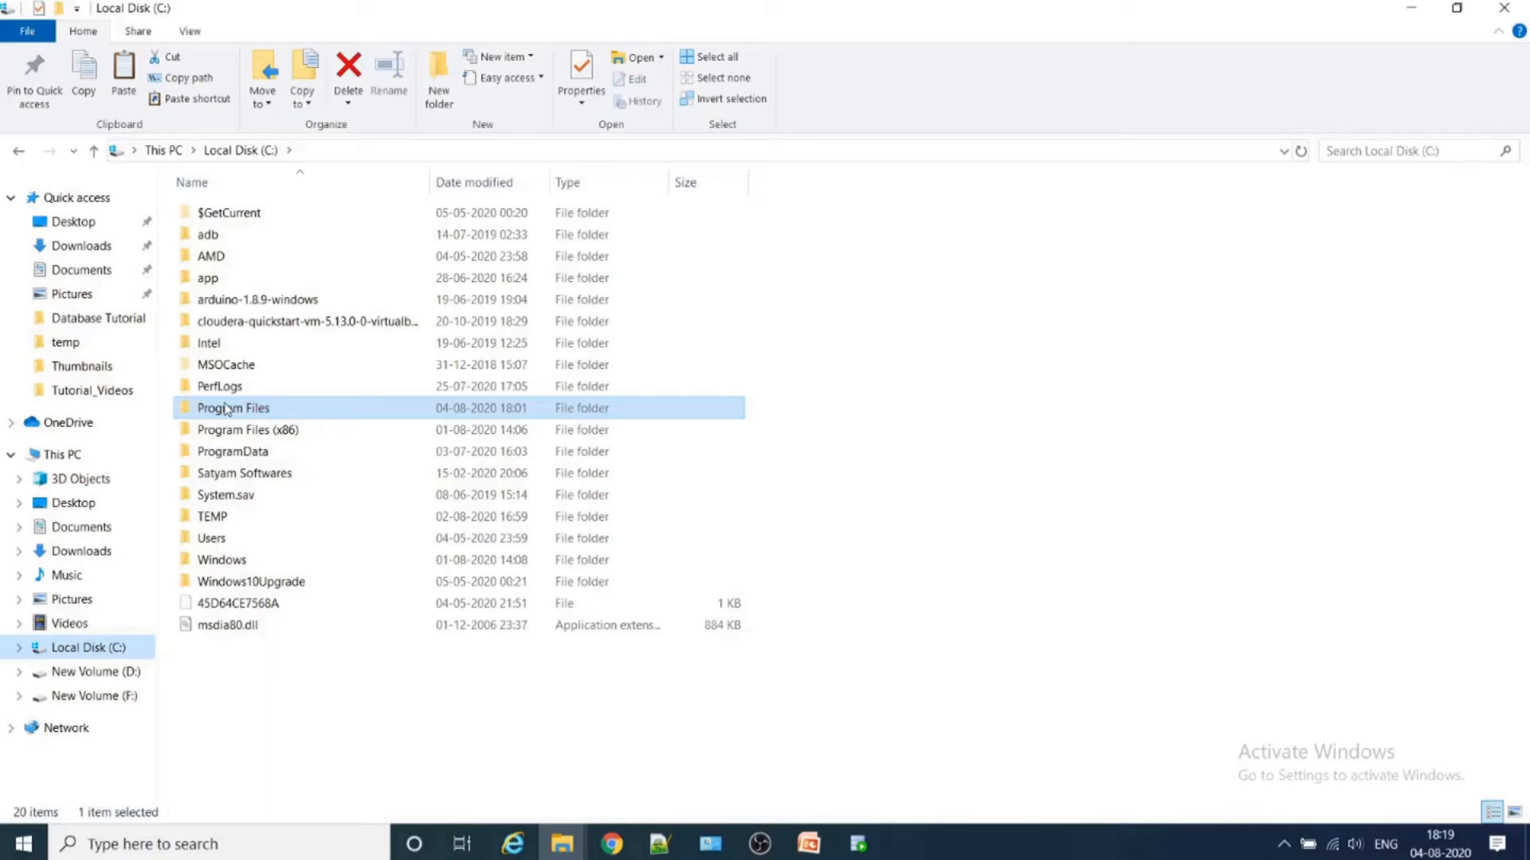
- Check the Inventory folder in Program Files\Oracle and return to Local Disk (C:)
double_click(249, 406)
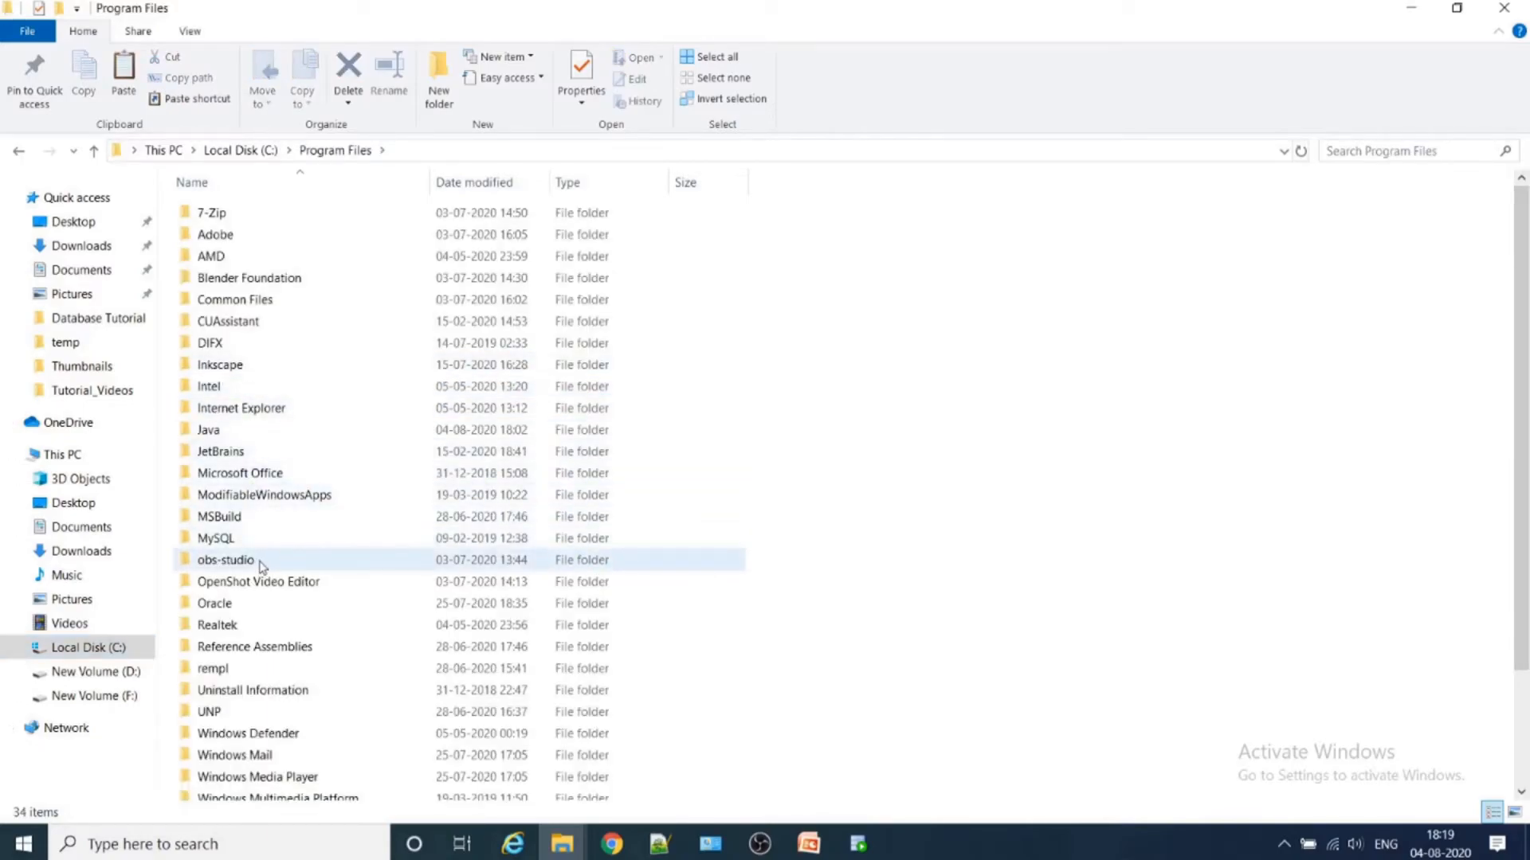
scroll(261, 566, "down", 2)
left_click(218, 470)
double_click(218, 470)
double_click(230, 209)
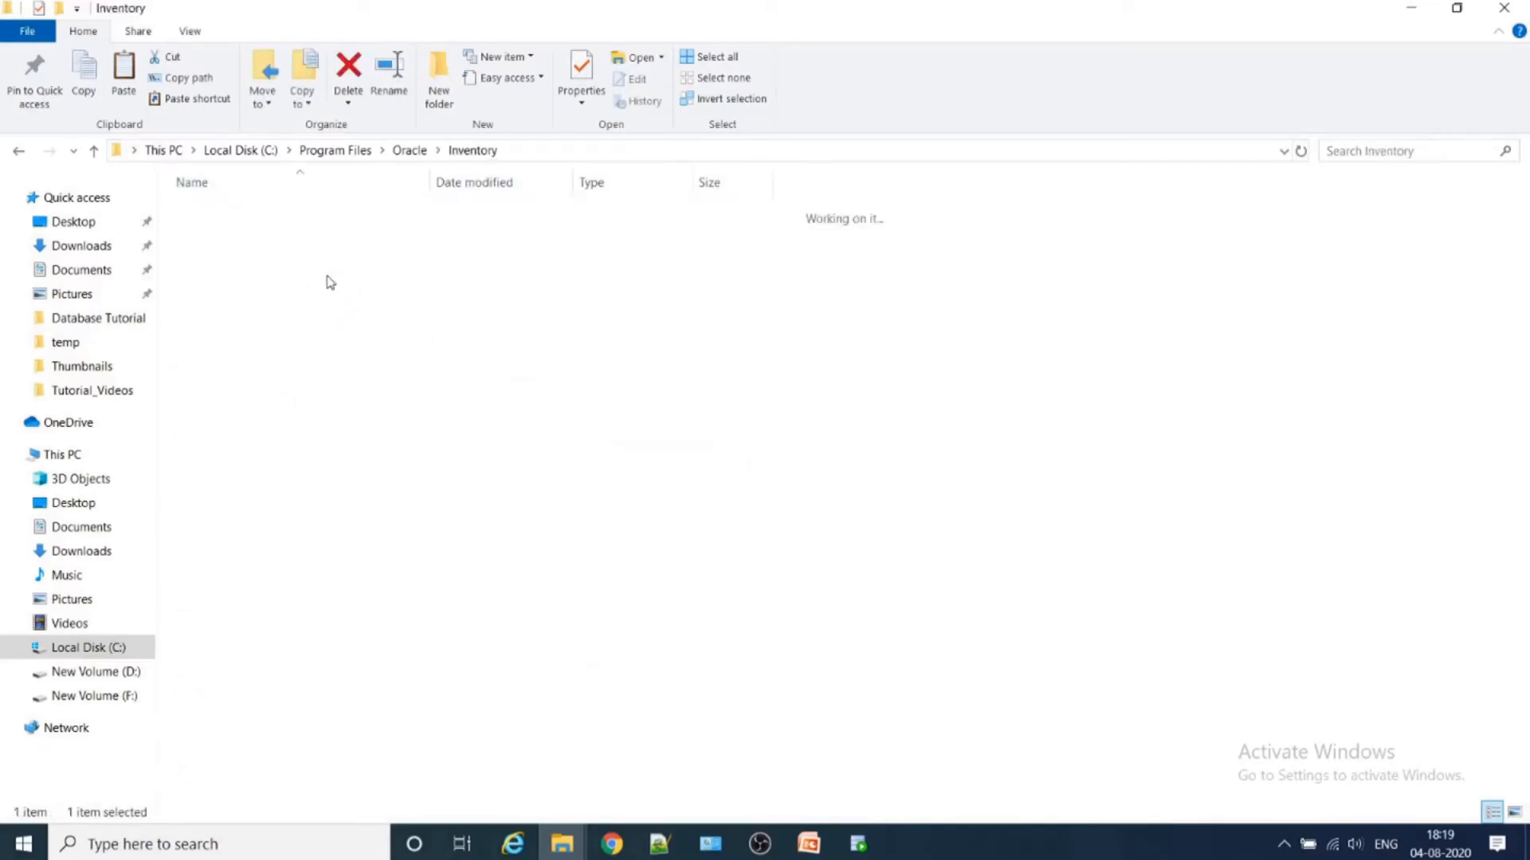
left_click(331, 151)
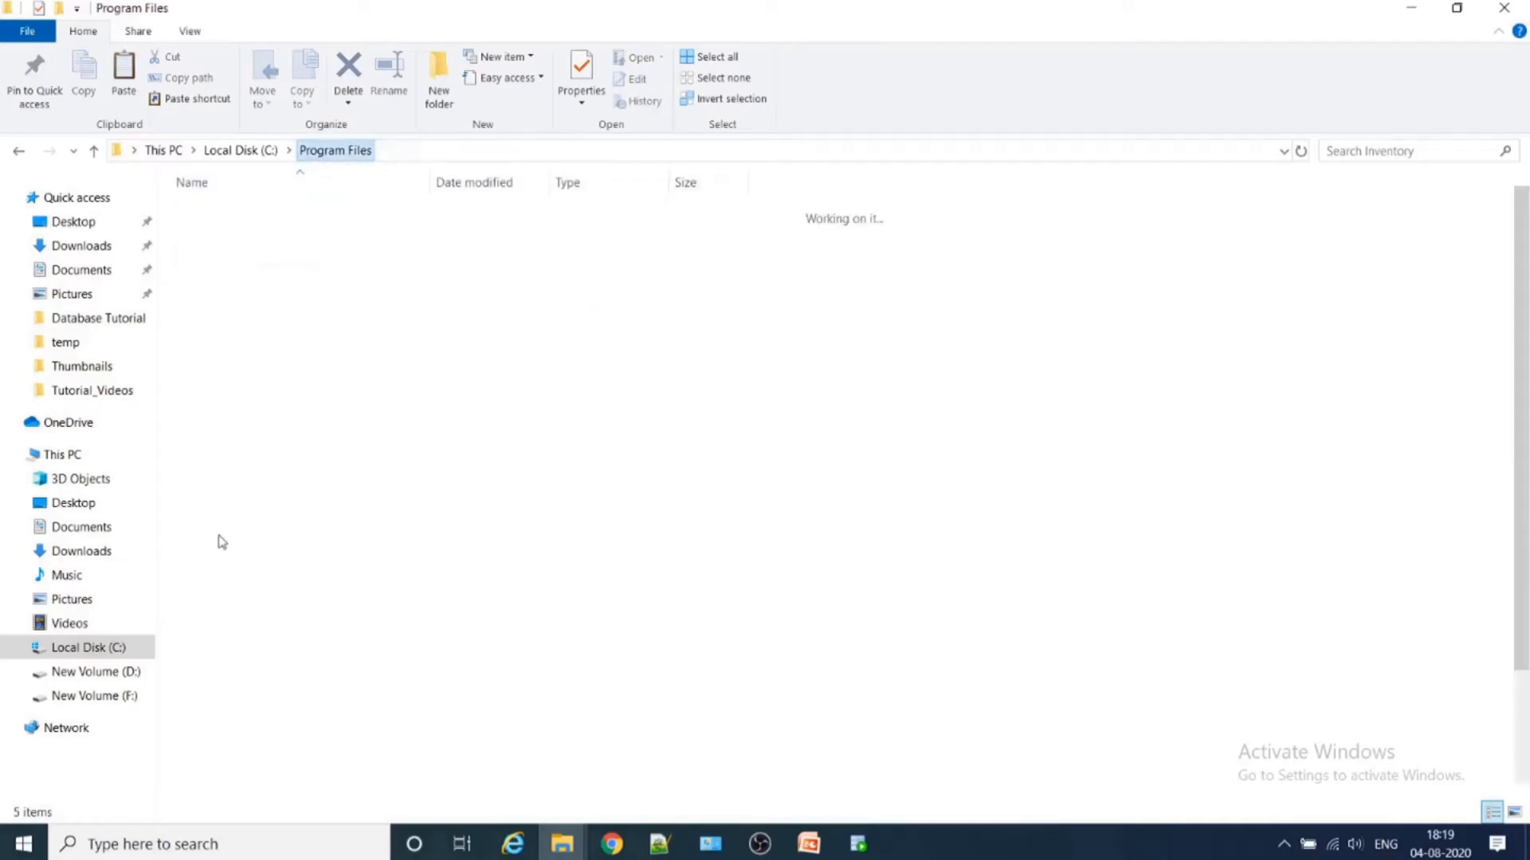
left_click(240, 151)
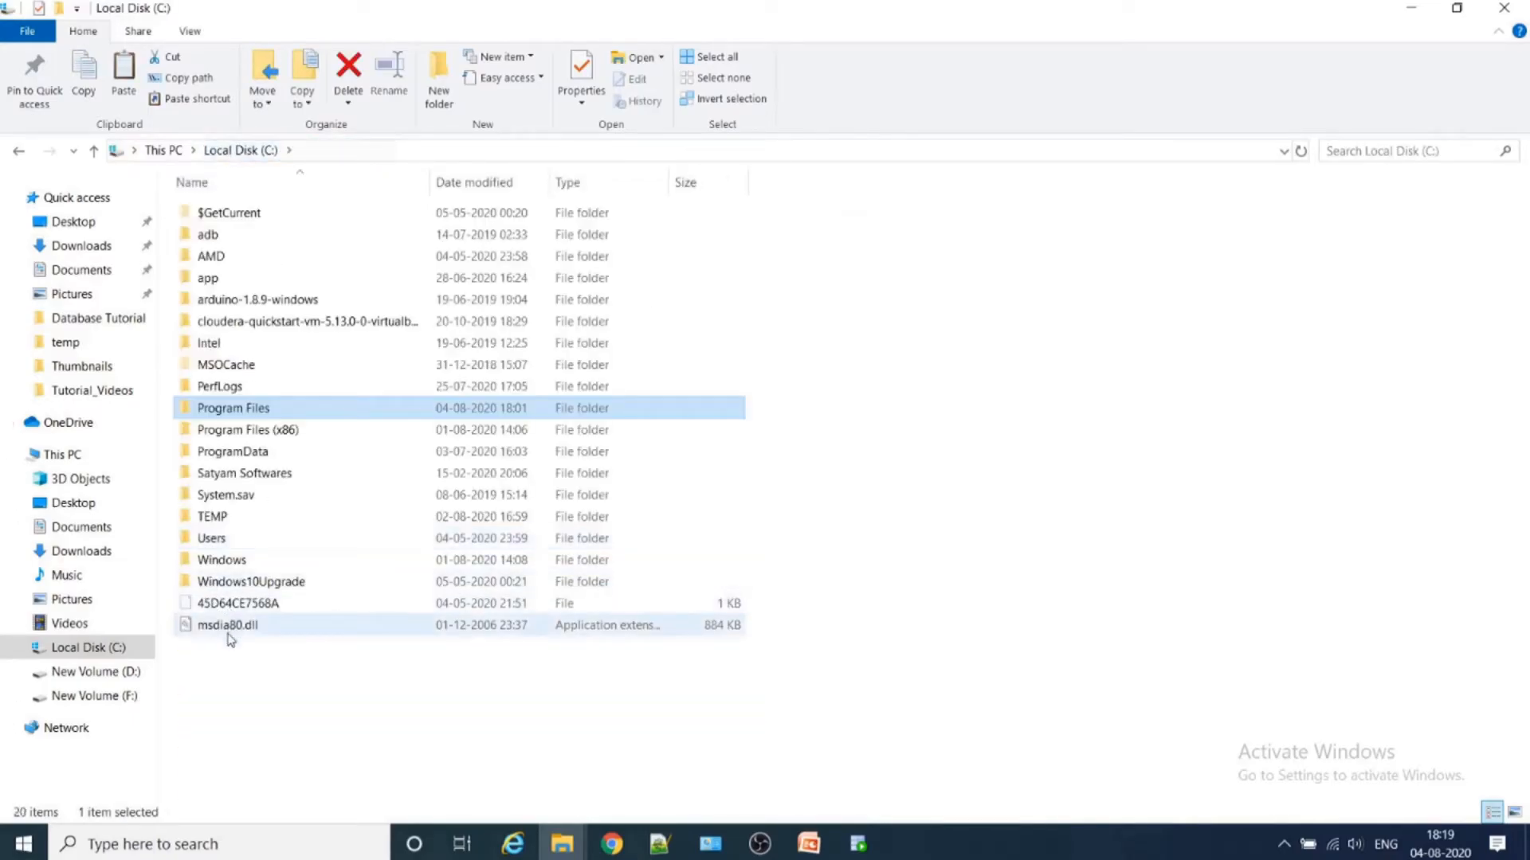
- Open the Oracle home folder app\HP\product\11.2.0\dbhome_1 from Local Disk (C:)
double_click(225, 279)
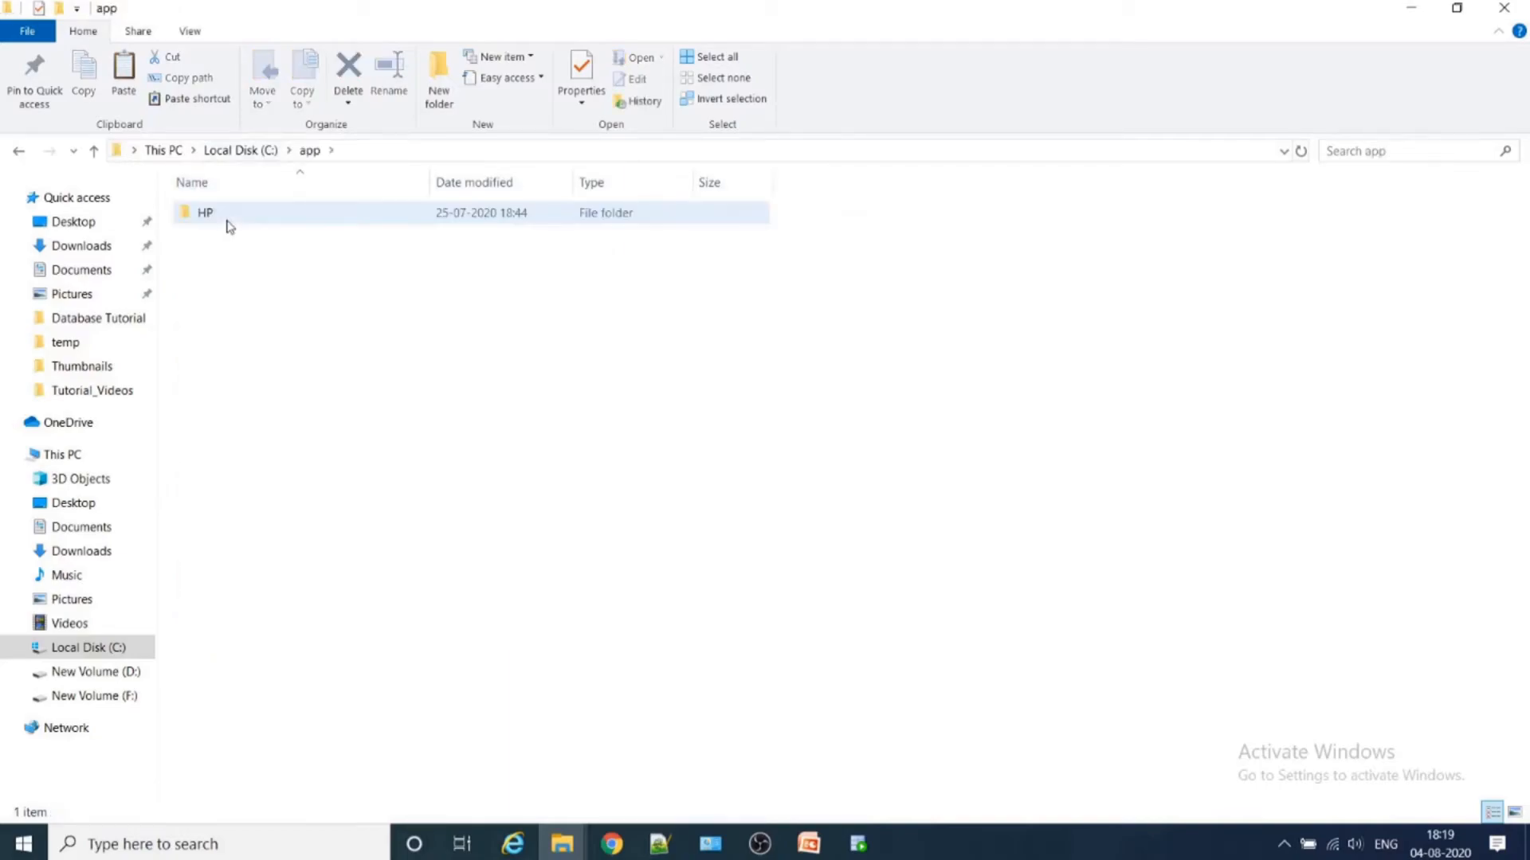
key("Return")
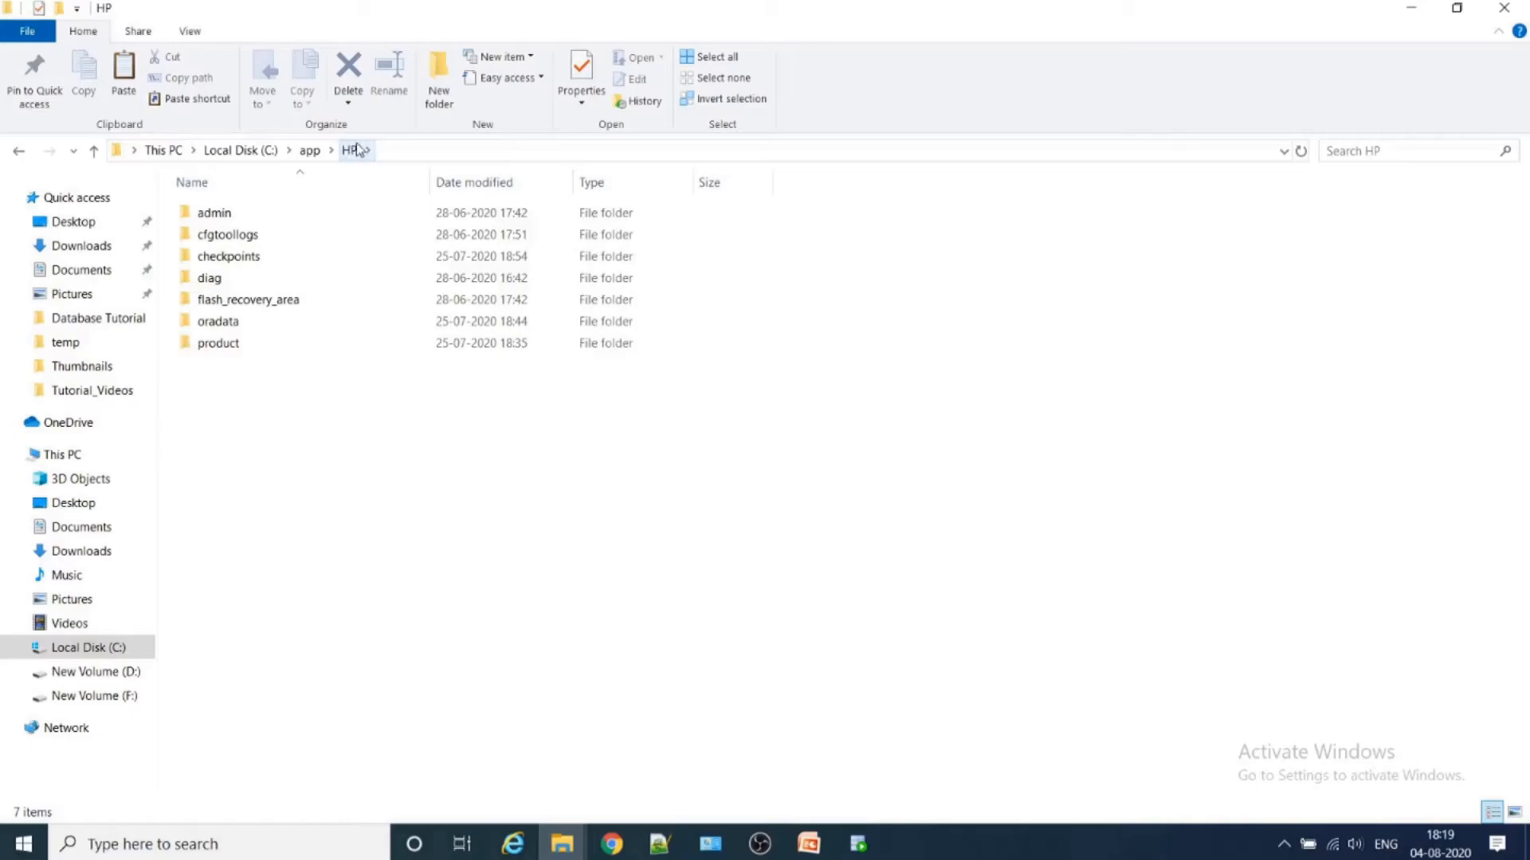
left_click(242, 354)
double_click(241, 354)
double_click(232, 217)
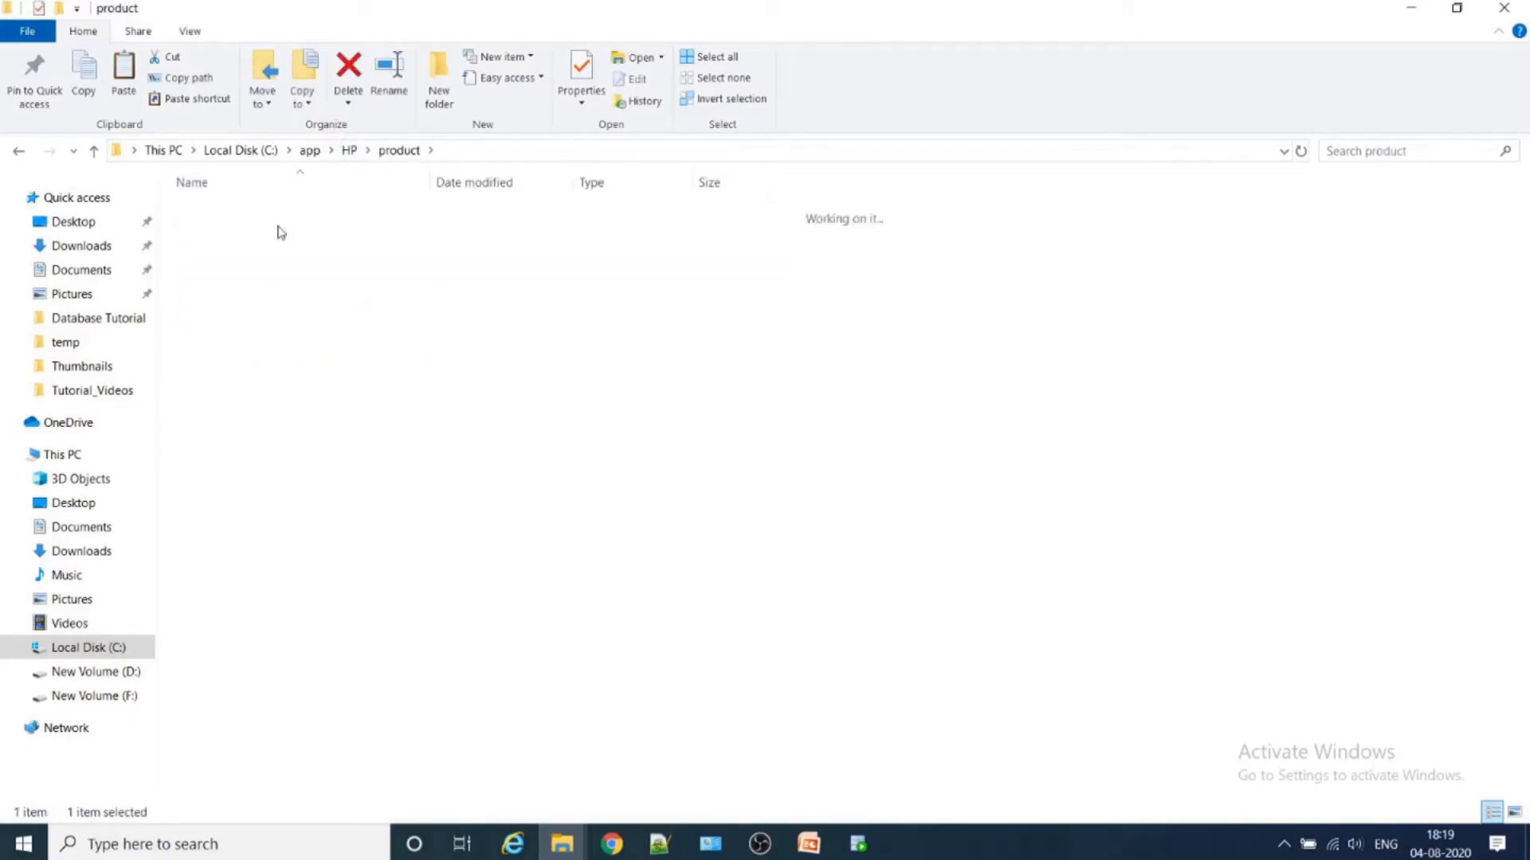
double_click(229, 223)
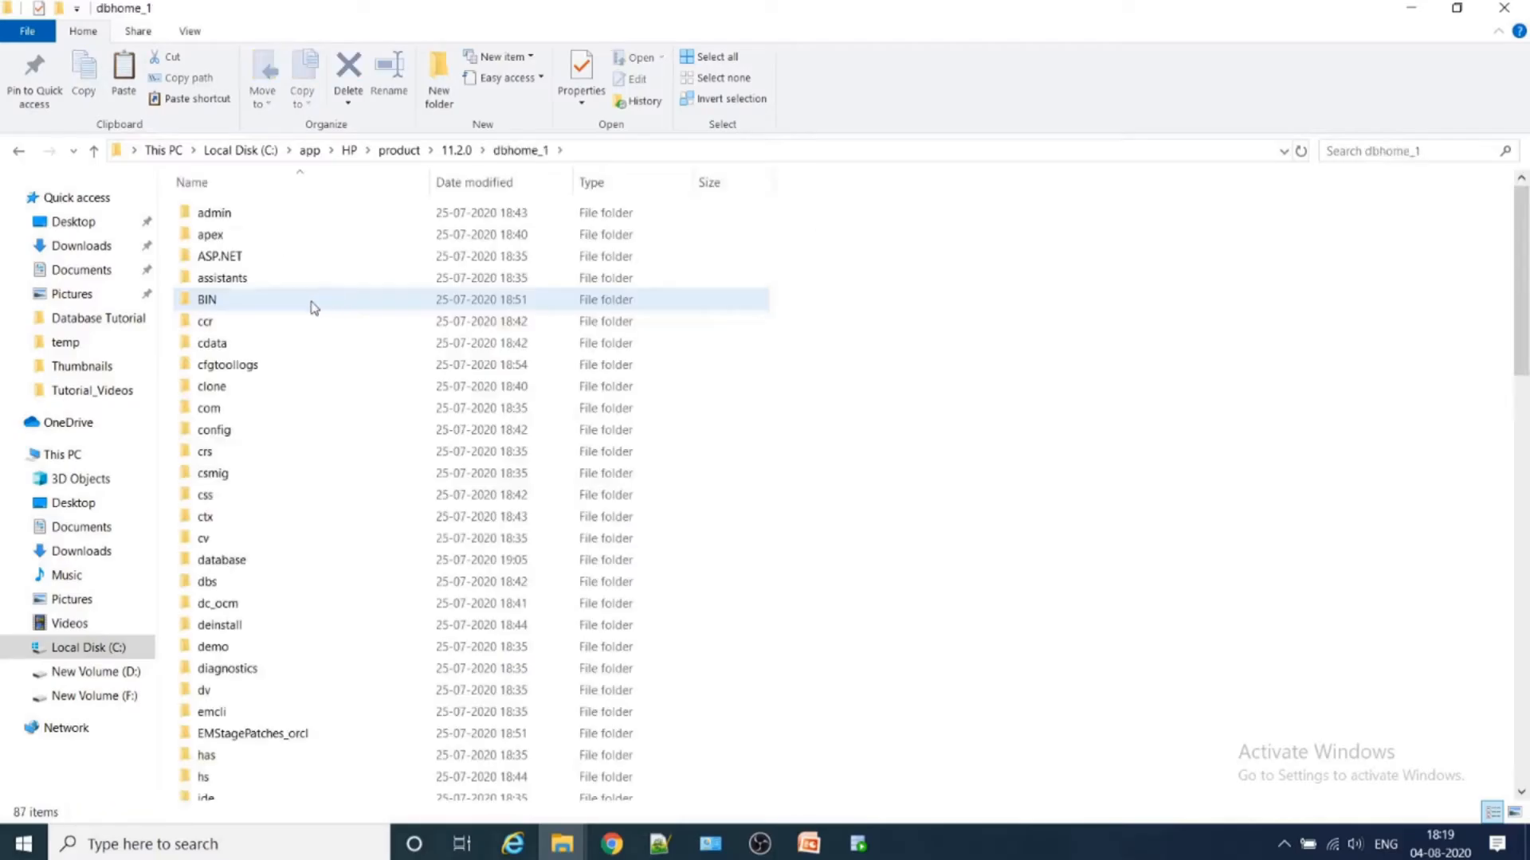
- Open the NETWORK\ADMIN subfolder of dbhome_1
scroll(259, 550, "down", 14)
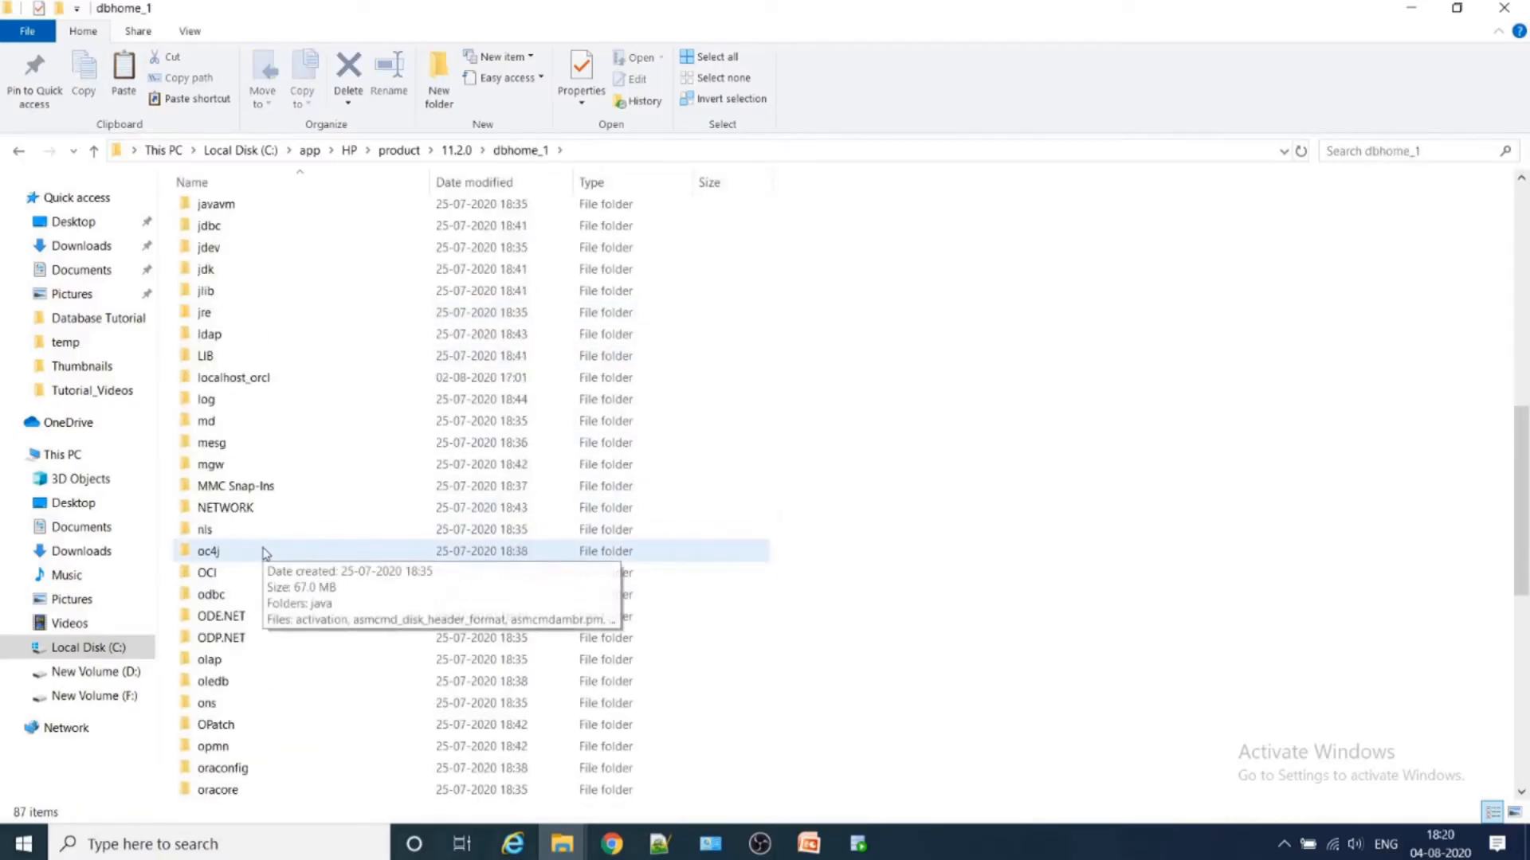
scroll(264, 554, "down", 5)
scroll(265, 556, "up", 9)
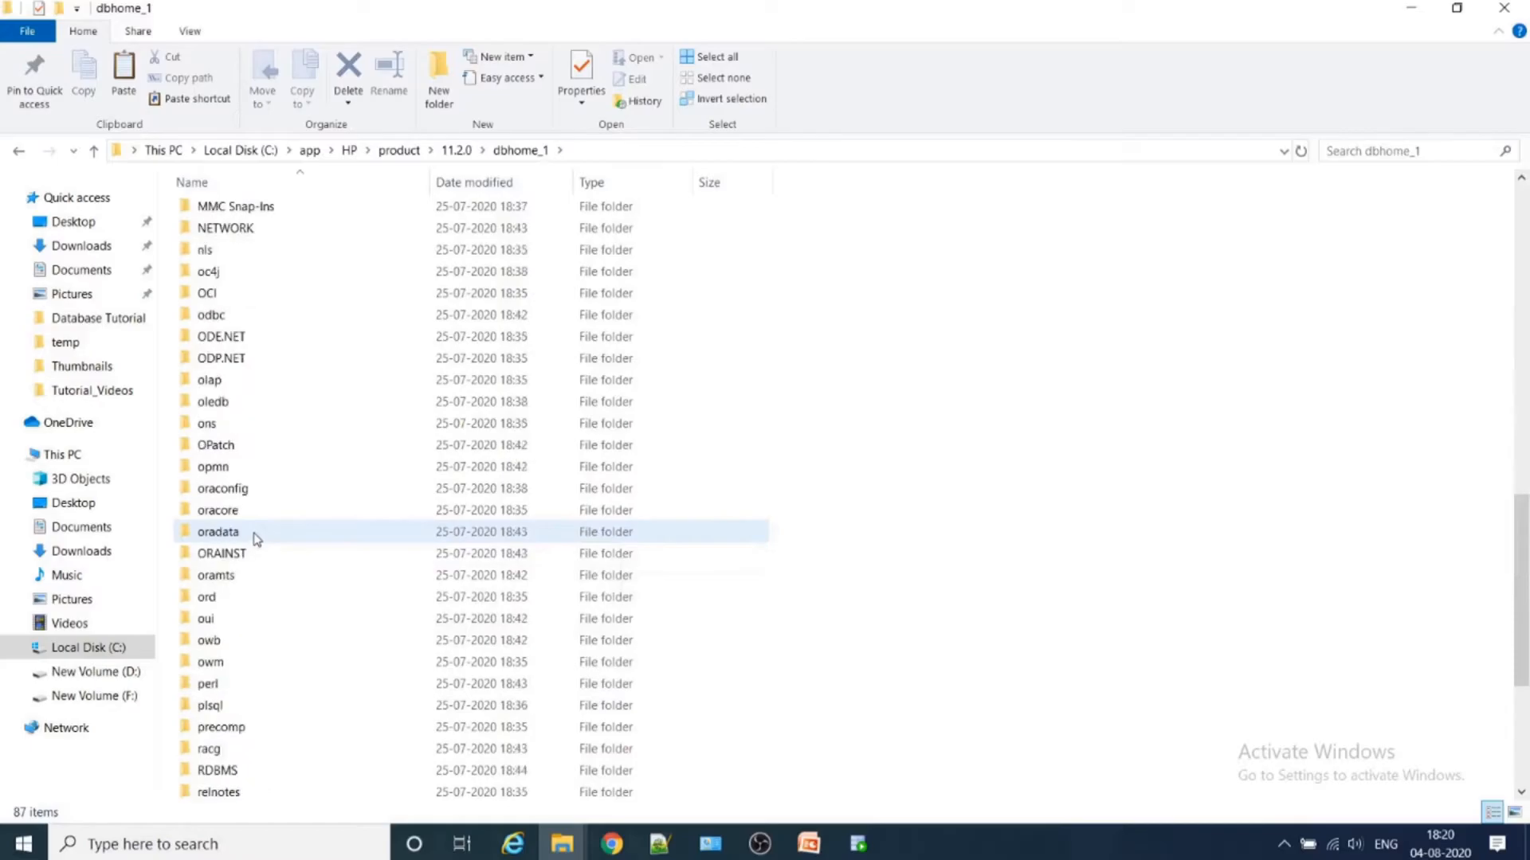
double_click(235, 488)
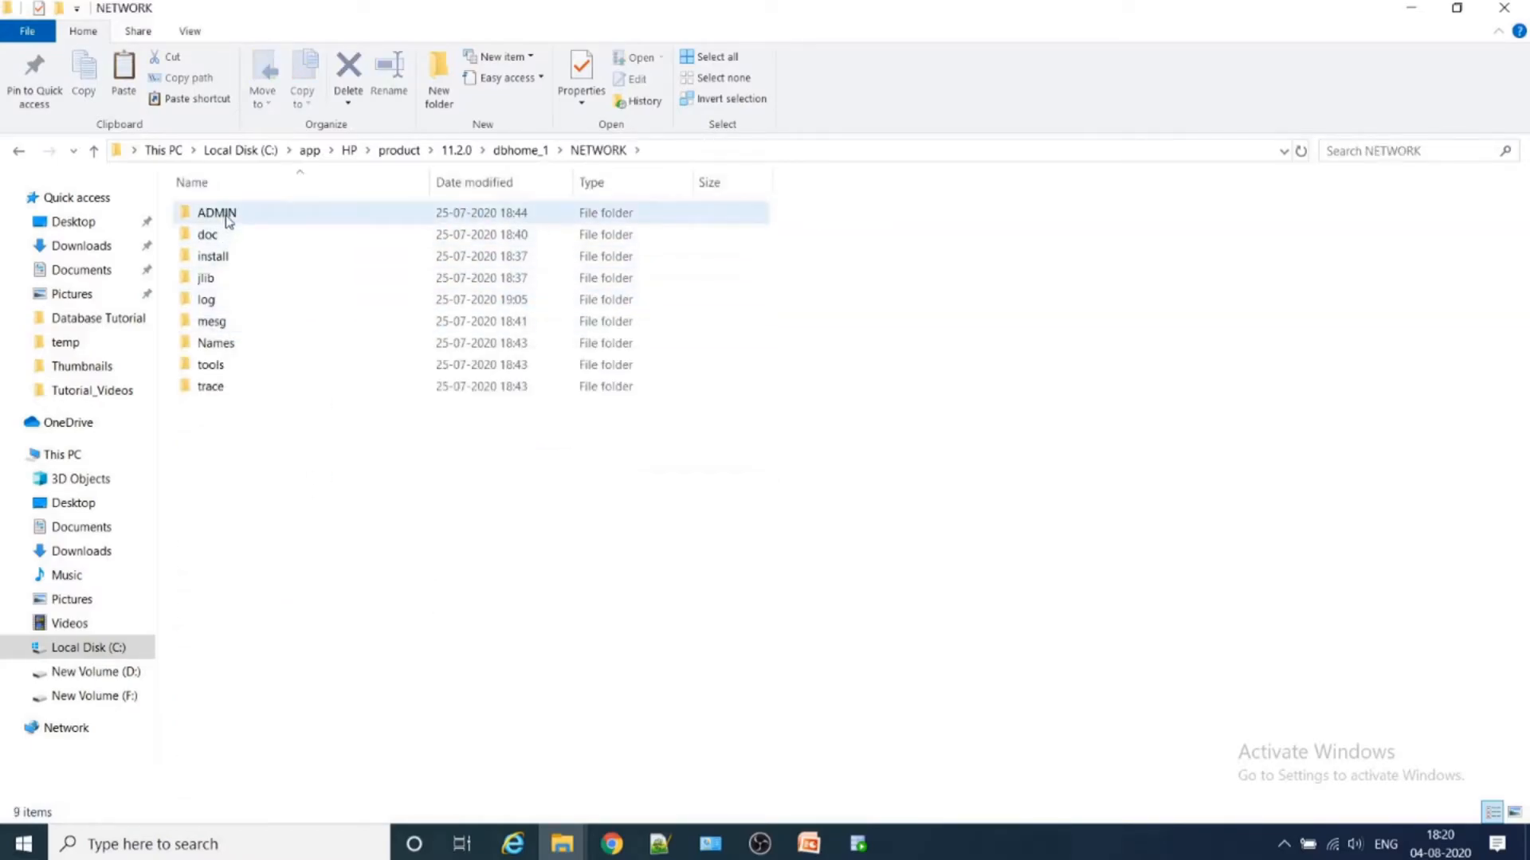
double_click(228, 217)
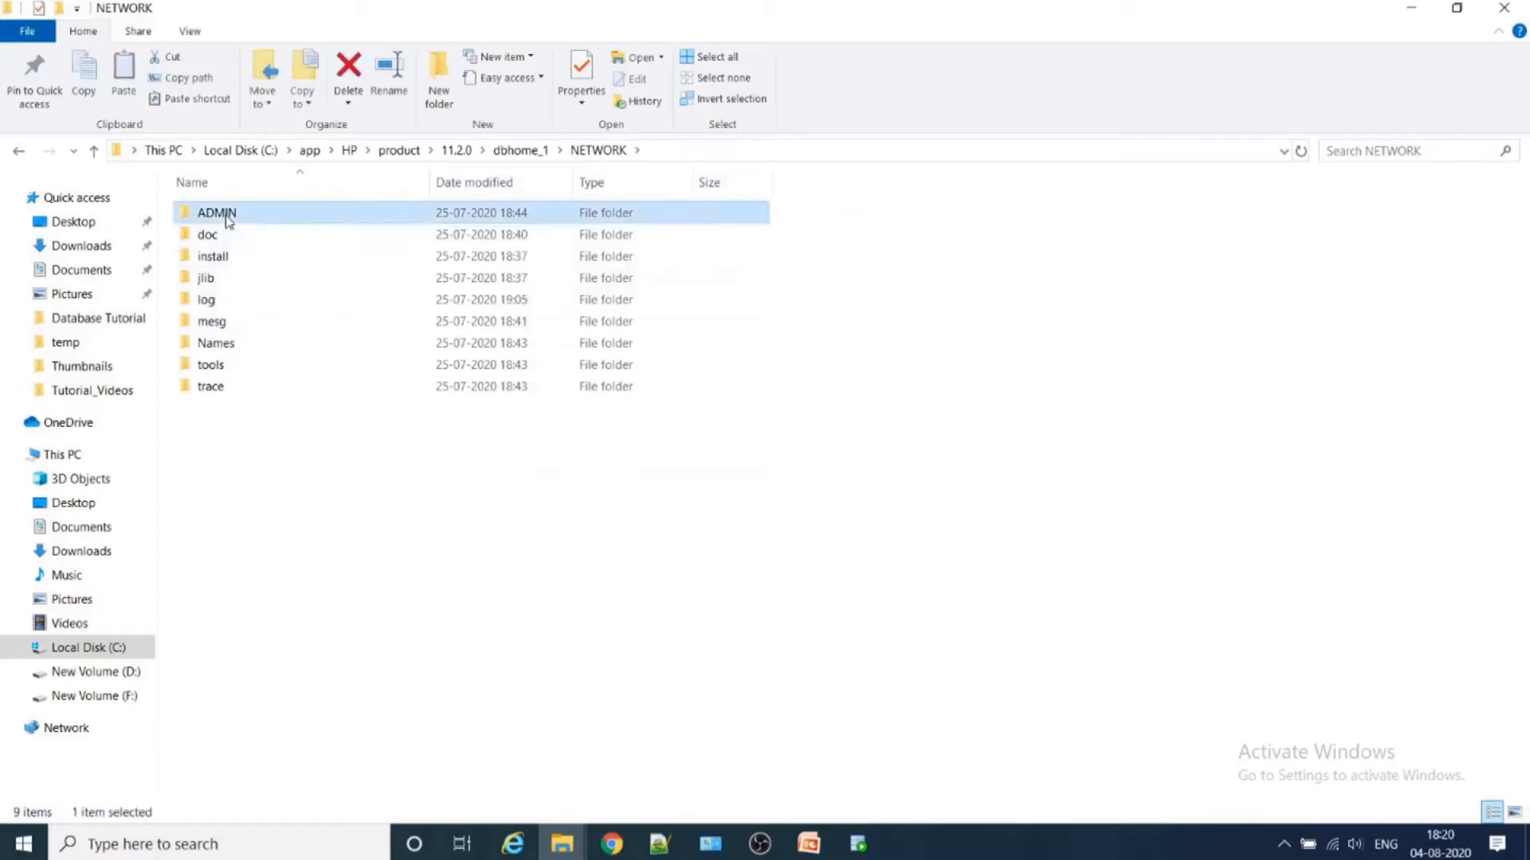
- Start Notepad++ and open tnsnames.ora from the ADMIN folder in it
left_click_drag(228, 303, 390, 512)
left_click_drag(590, 774, 660, 845)
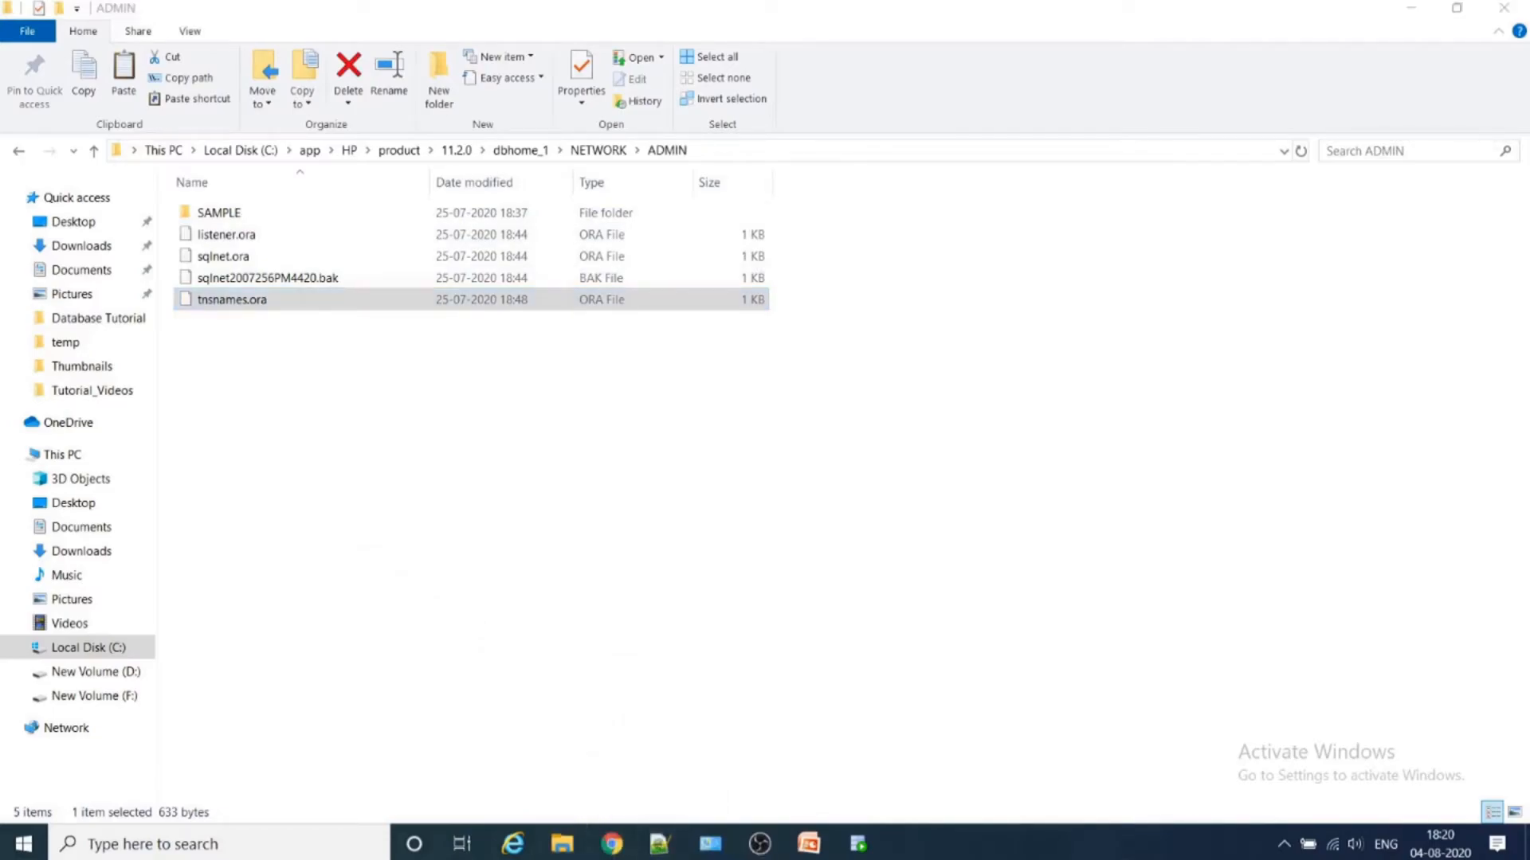
right_click(656, 852)
right_click(657, 852)
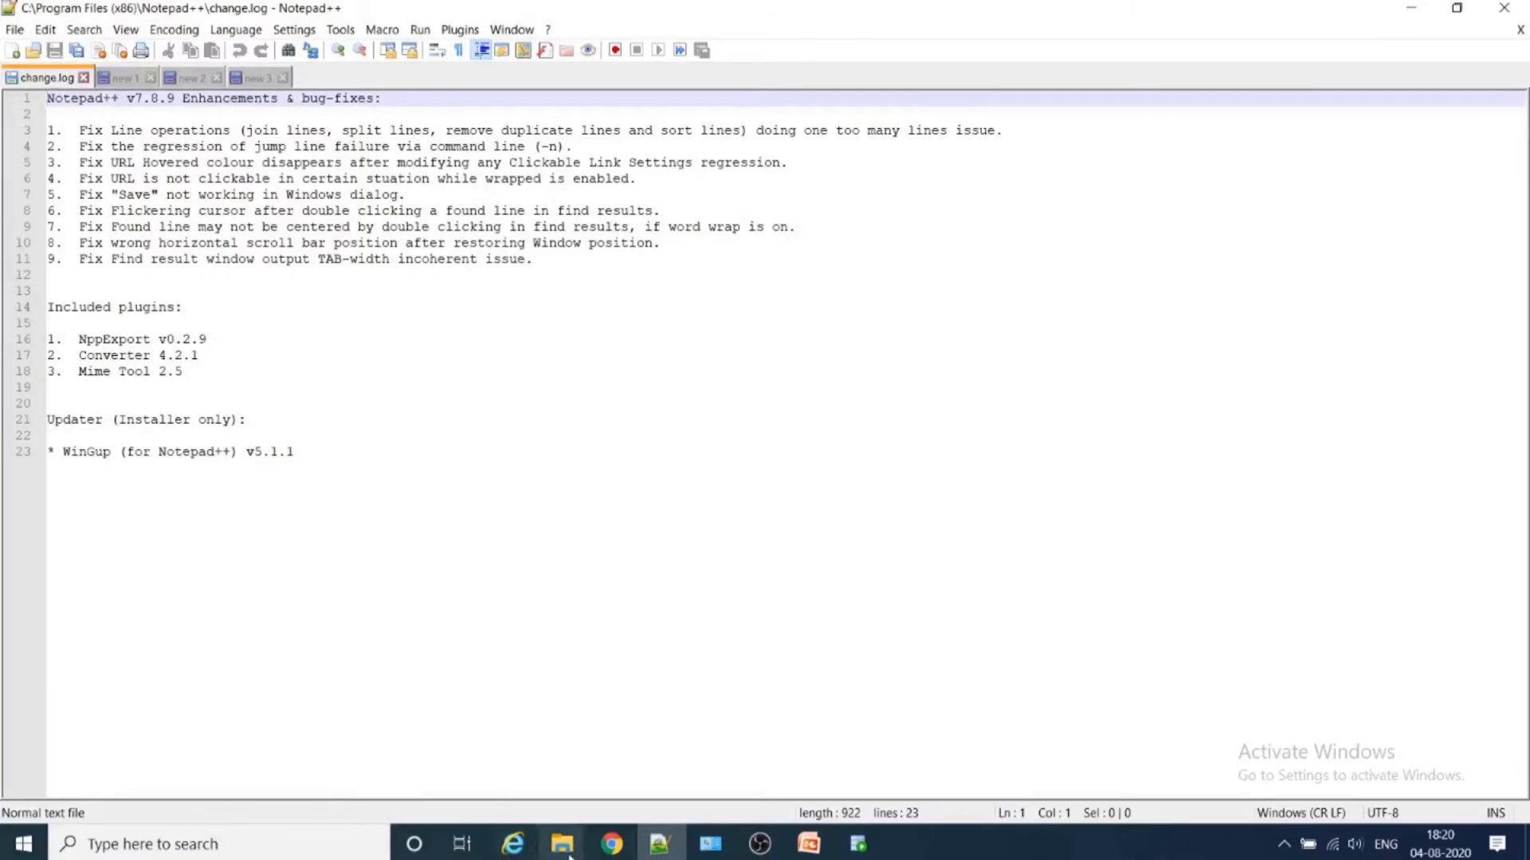
mouse_move(561, 844)
mouse_move(399, 785)
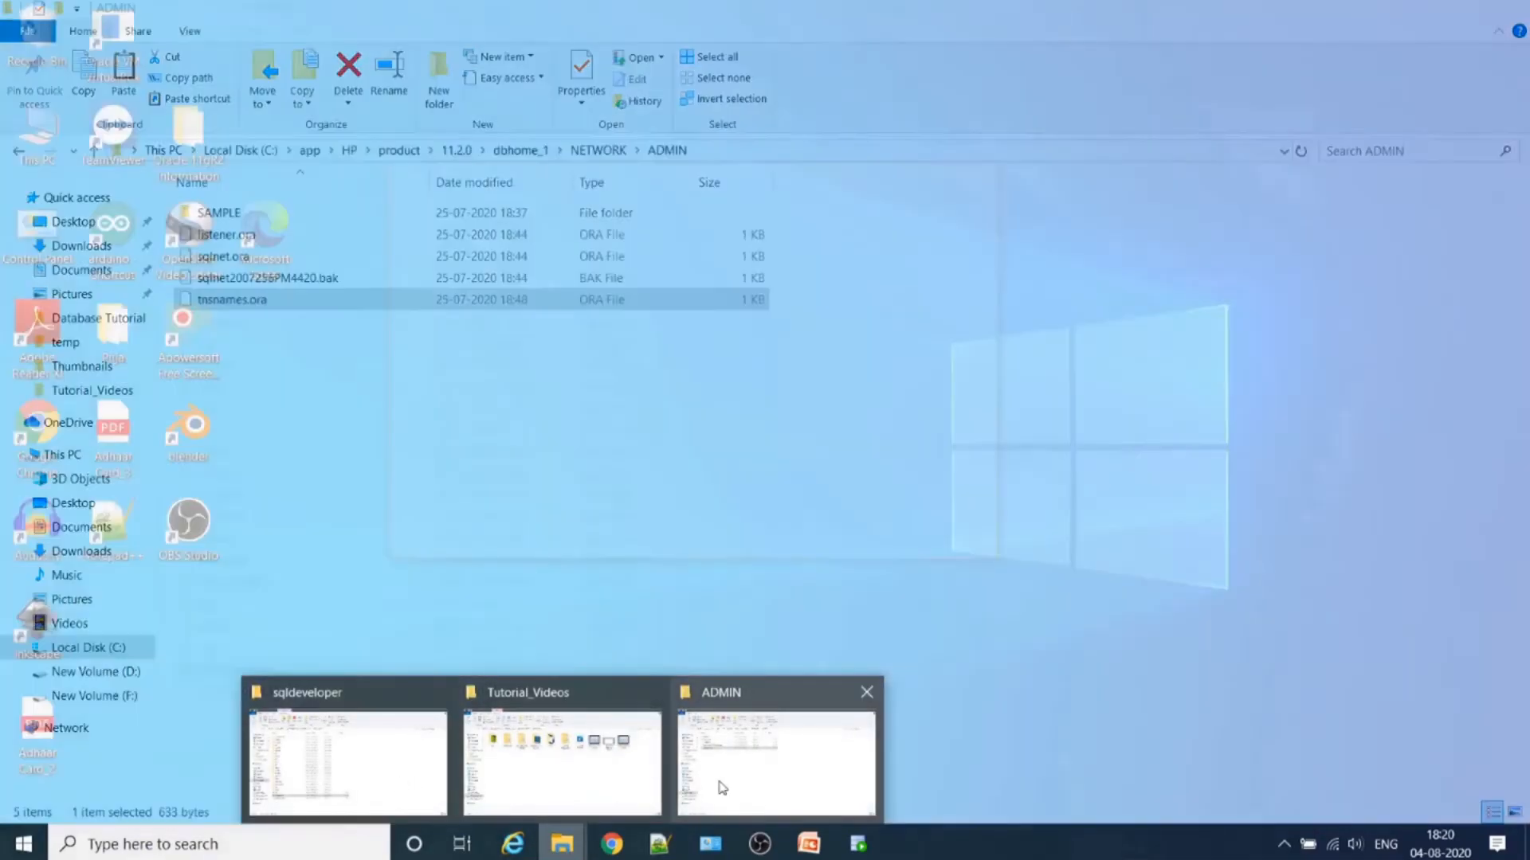
left_click(720, 785)
left_click_drag(231, 301, 468, 486)
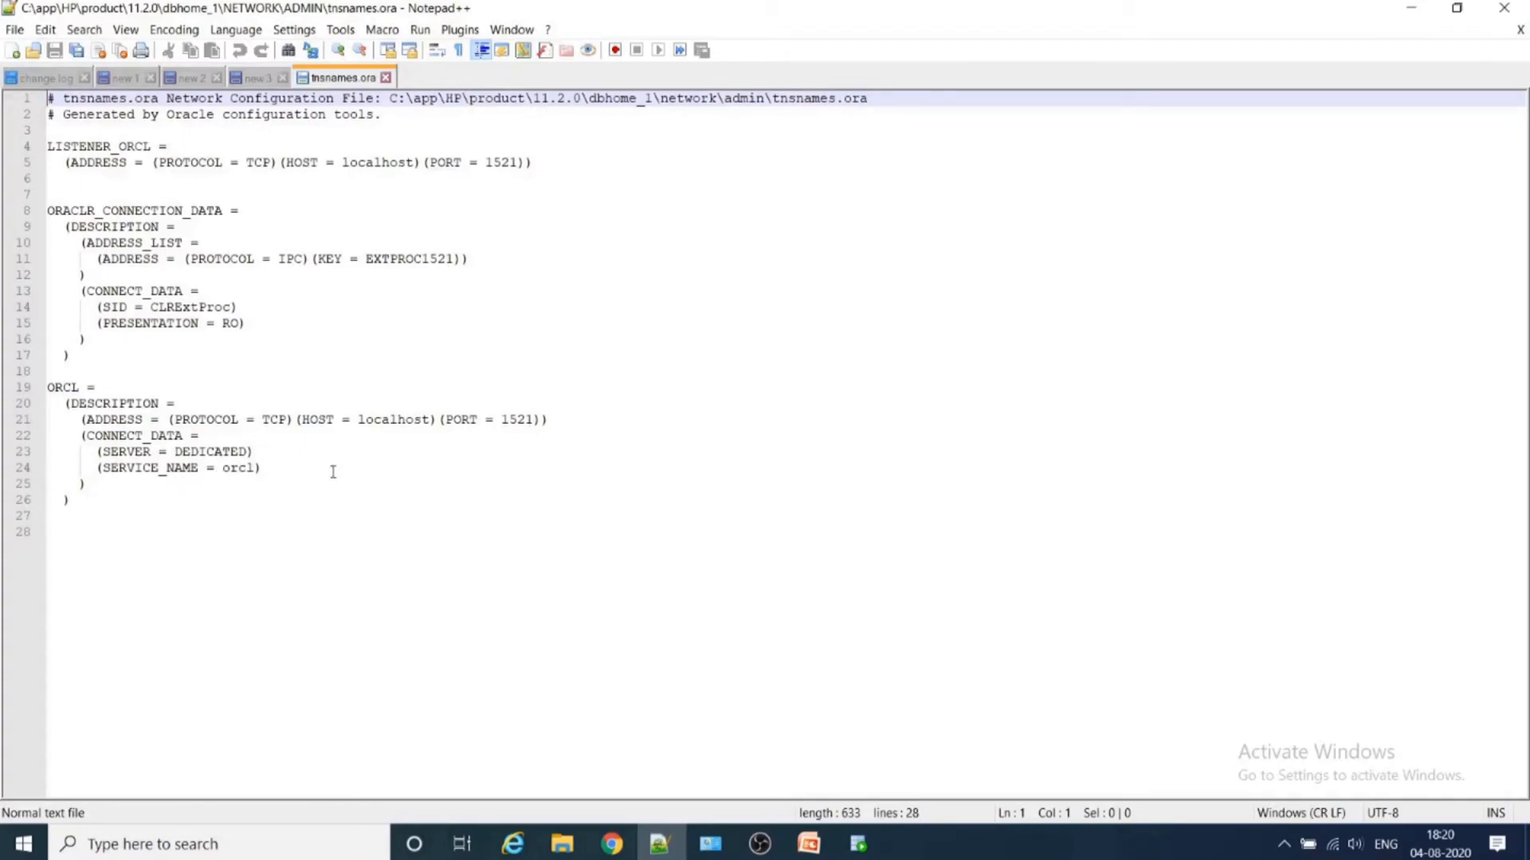
- Change the port of the ORCL entry in tnsnames.ora to 1522 and save the file
left_click(534, 418)
left_click(359, 495)
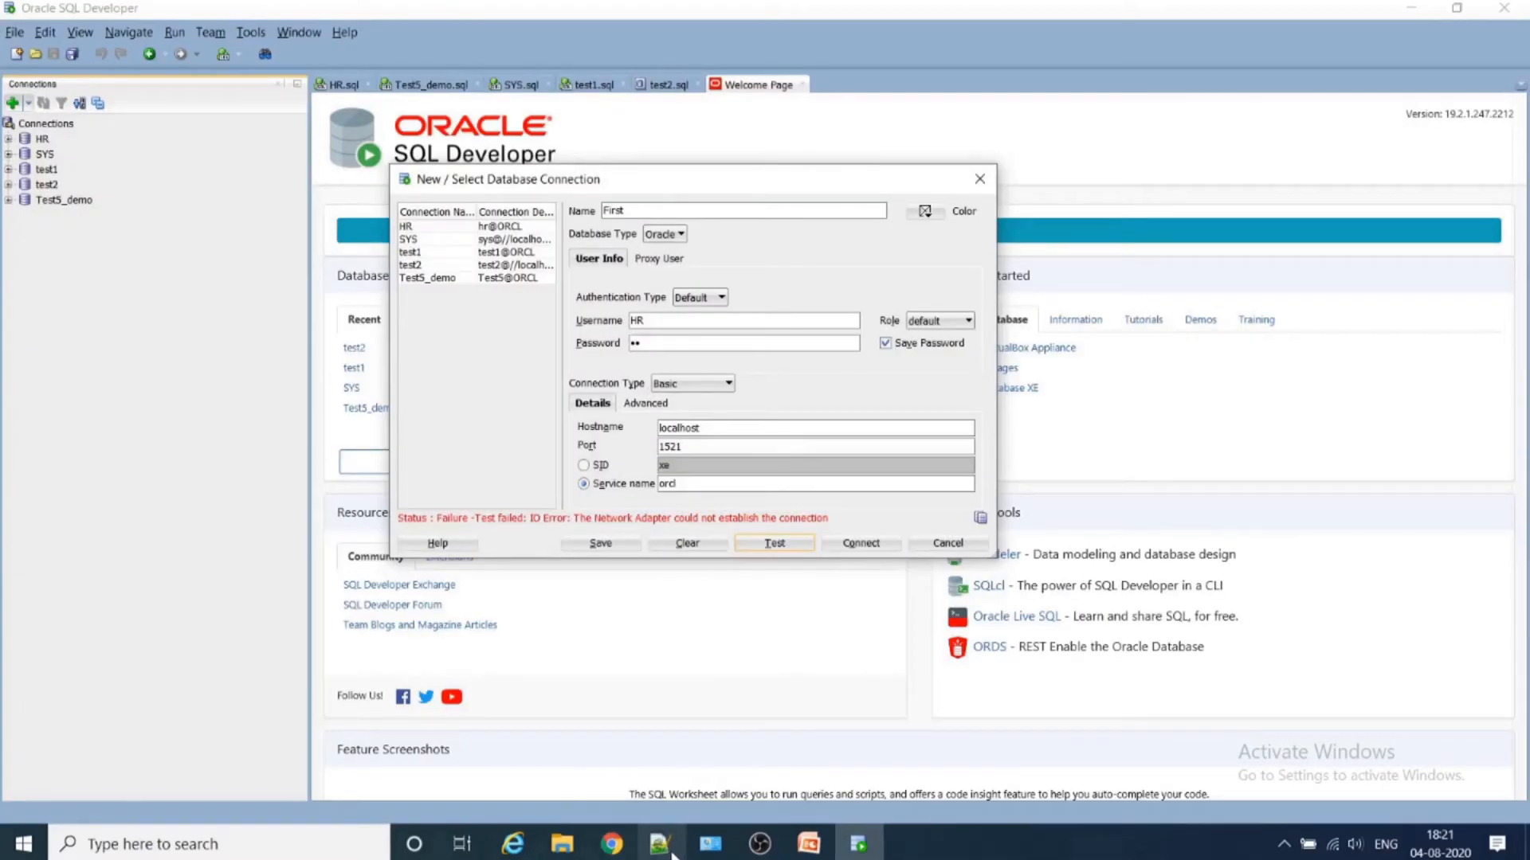
left_click(672, 854)
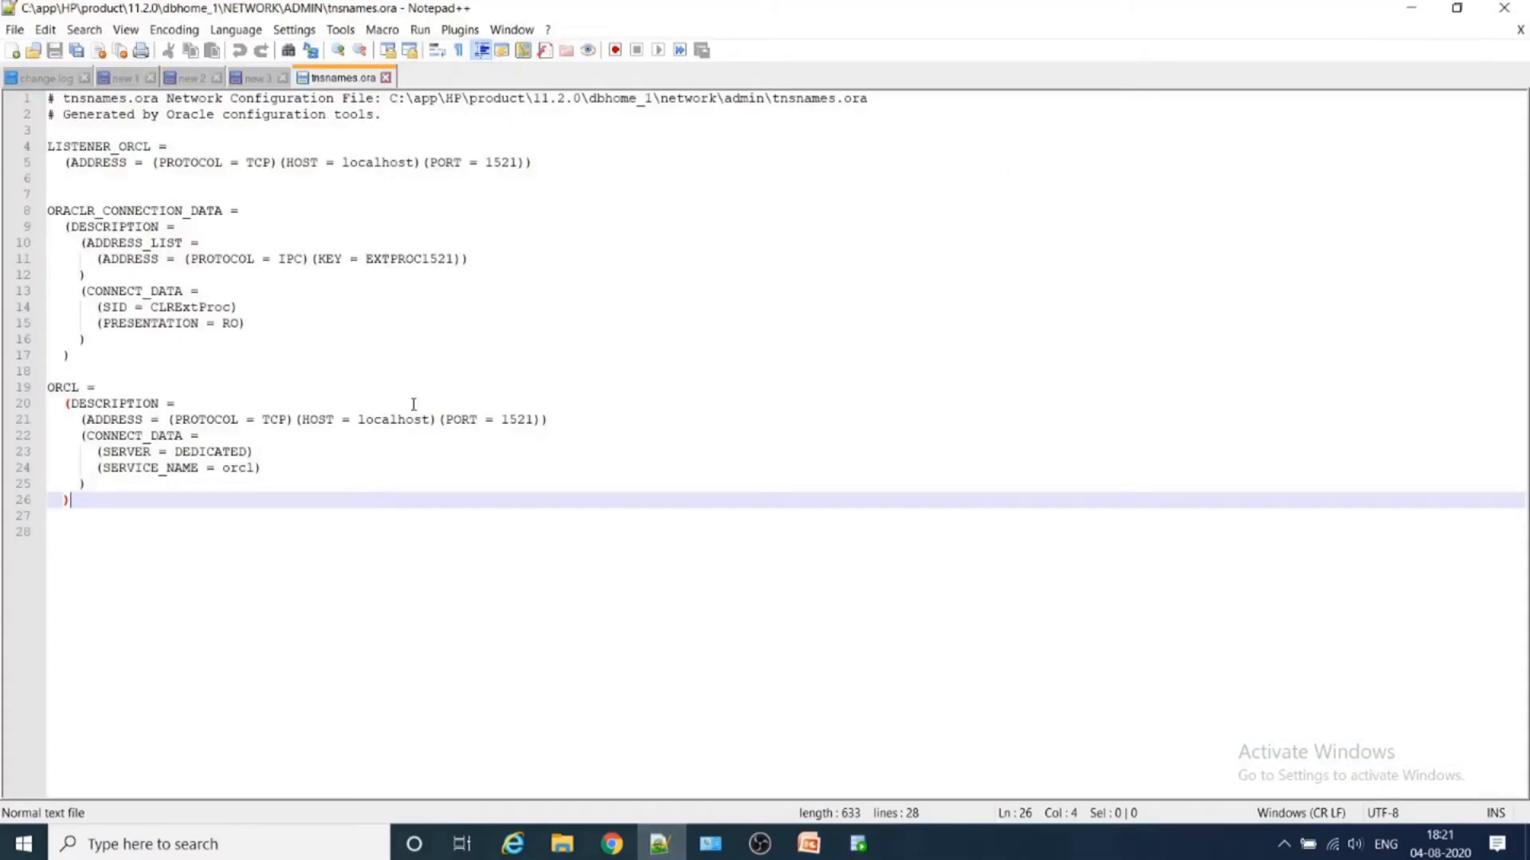
left_click(536, 419)
key("BackSpace")
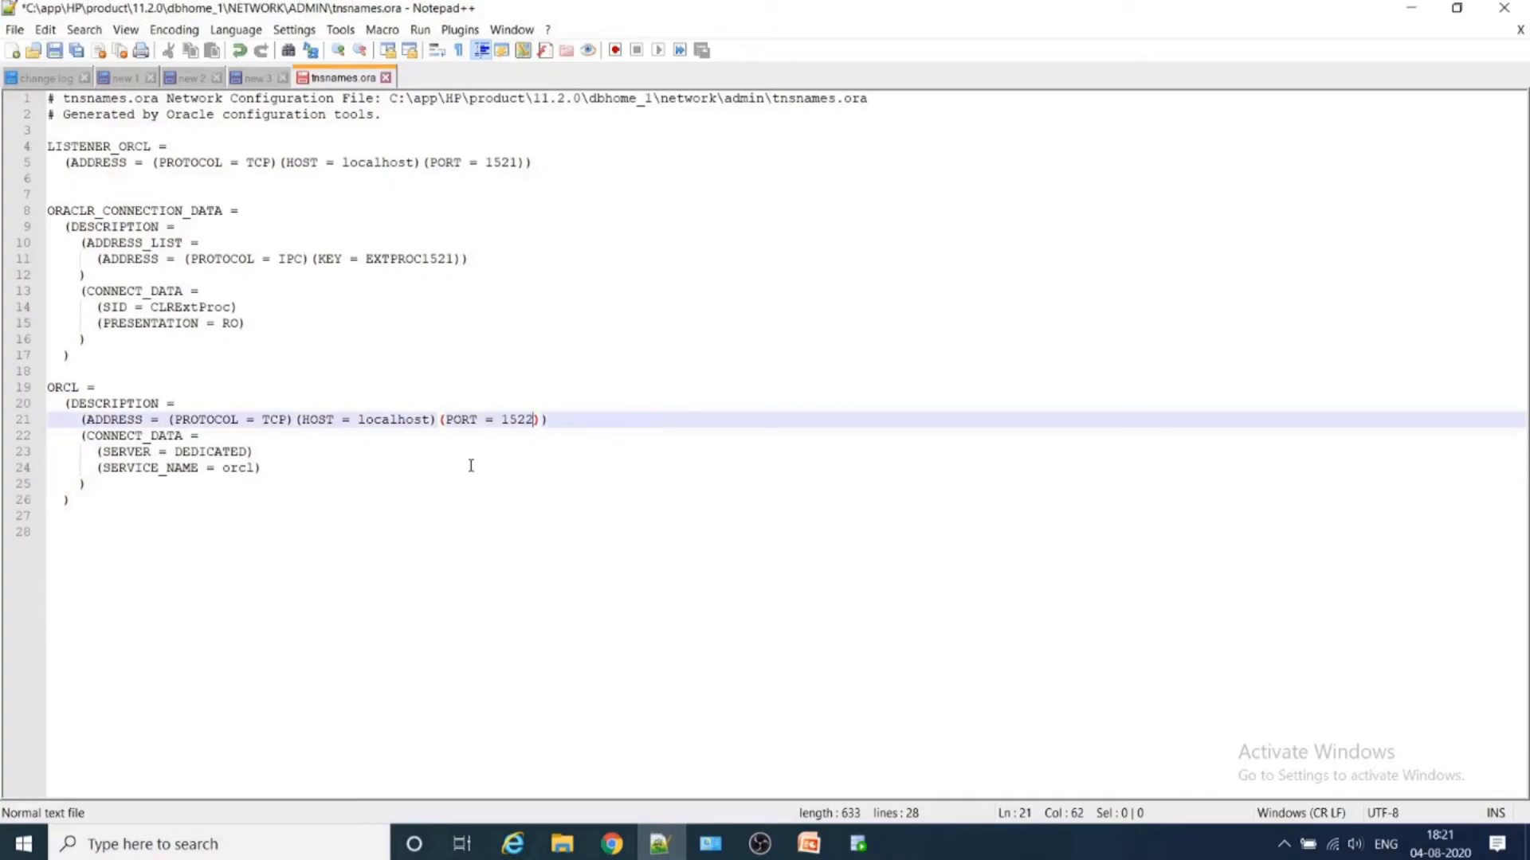
key("ctrl+s")
left_click(784, 488)
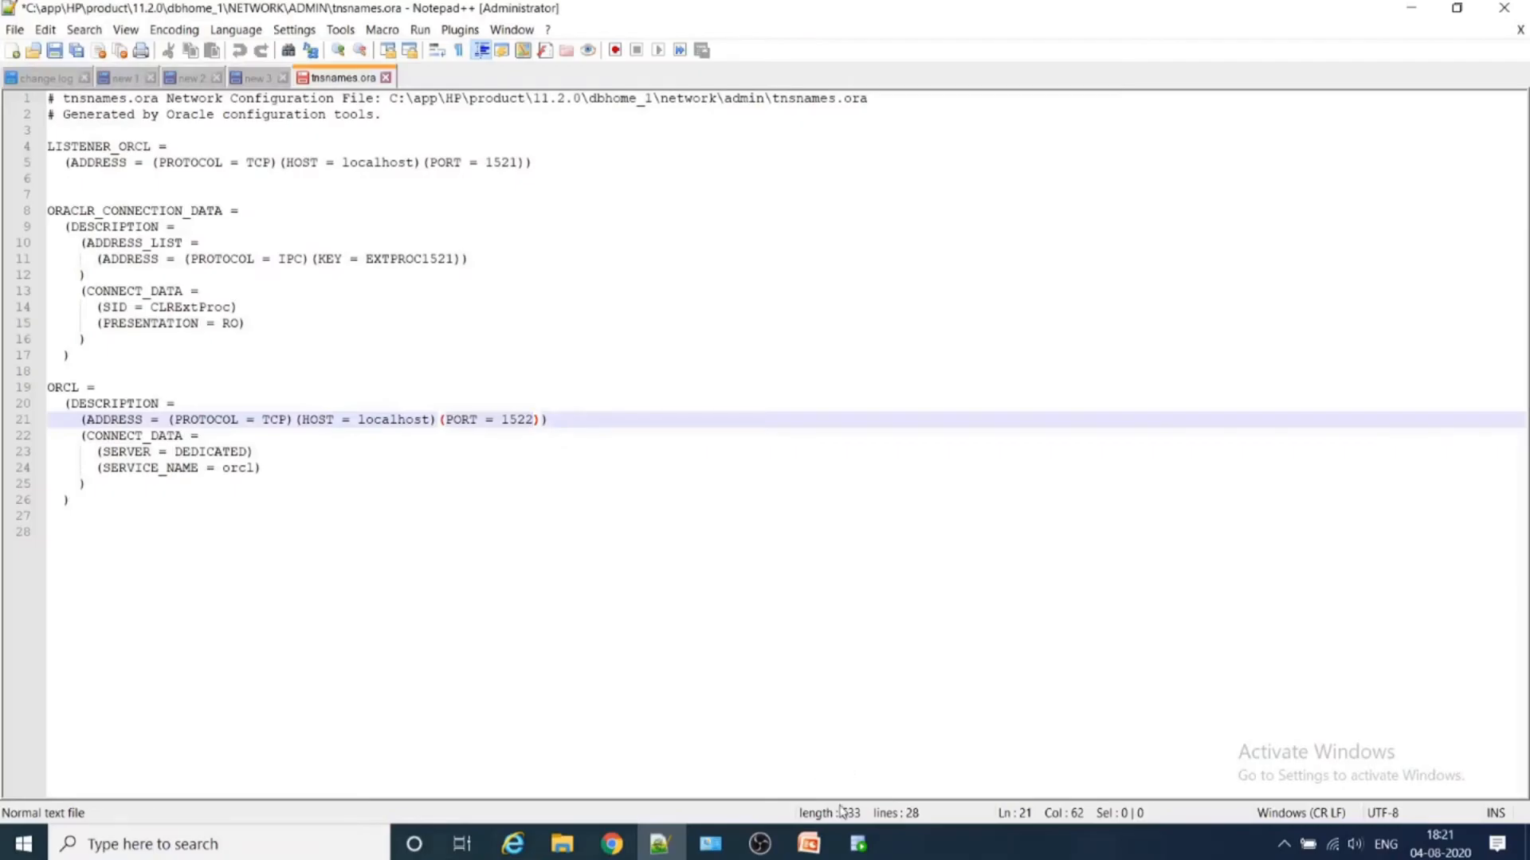
- Switch to SQL Developer, test the First connection by service name orcl, and change its connection type to TNS
left_click(869, 843)
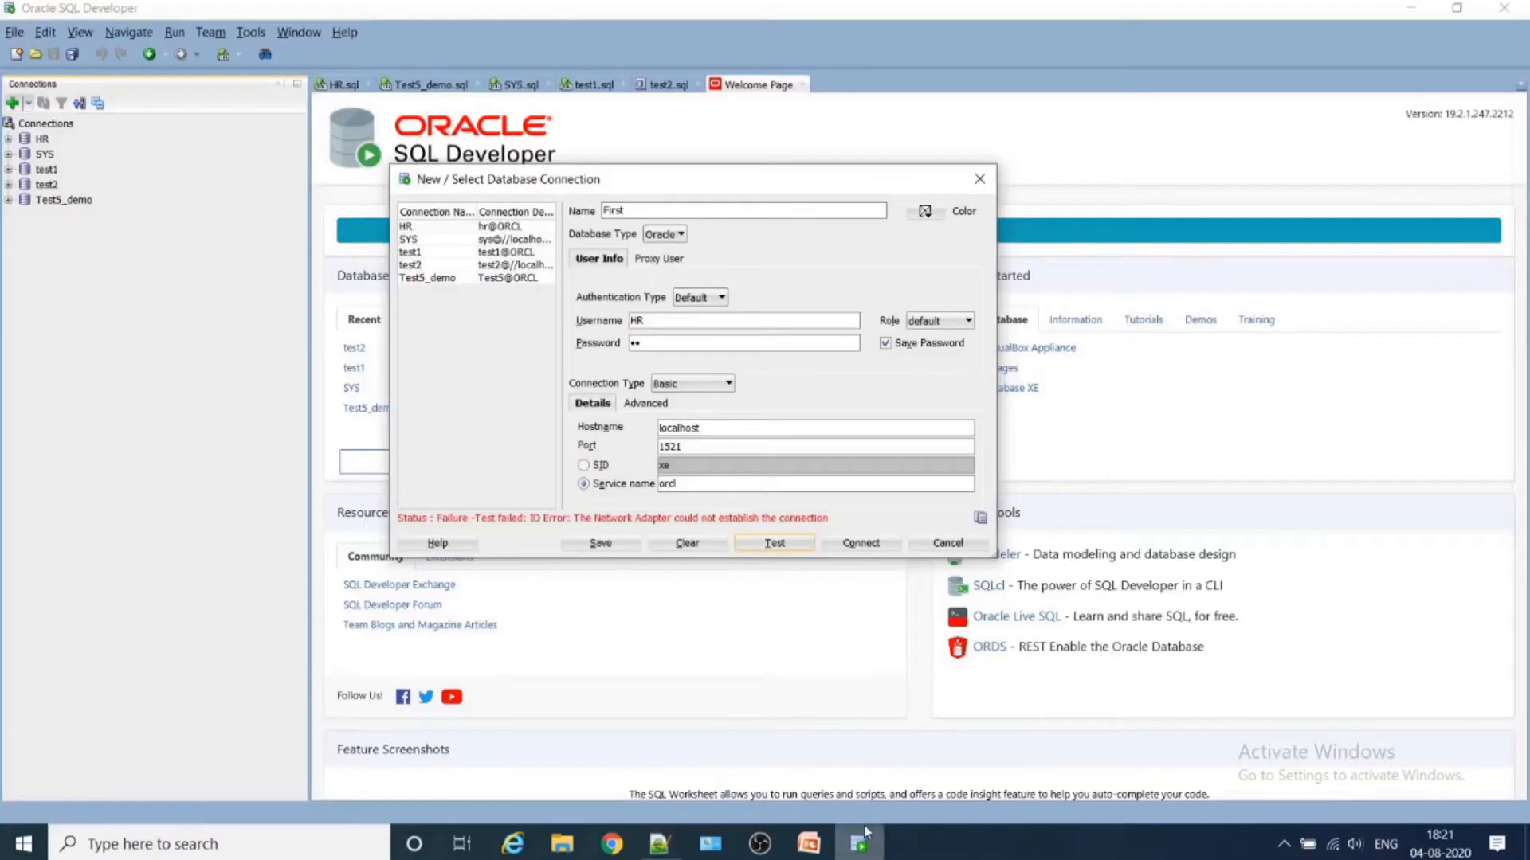
left_click(774, 545)
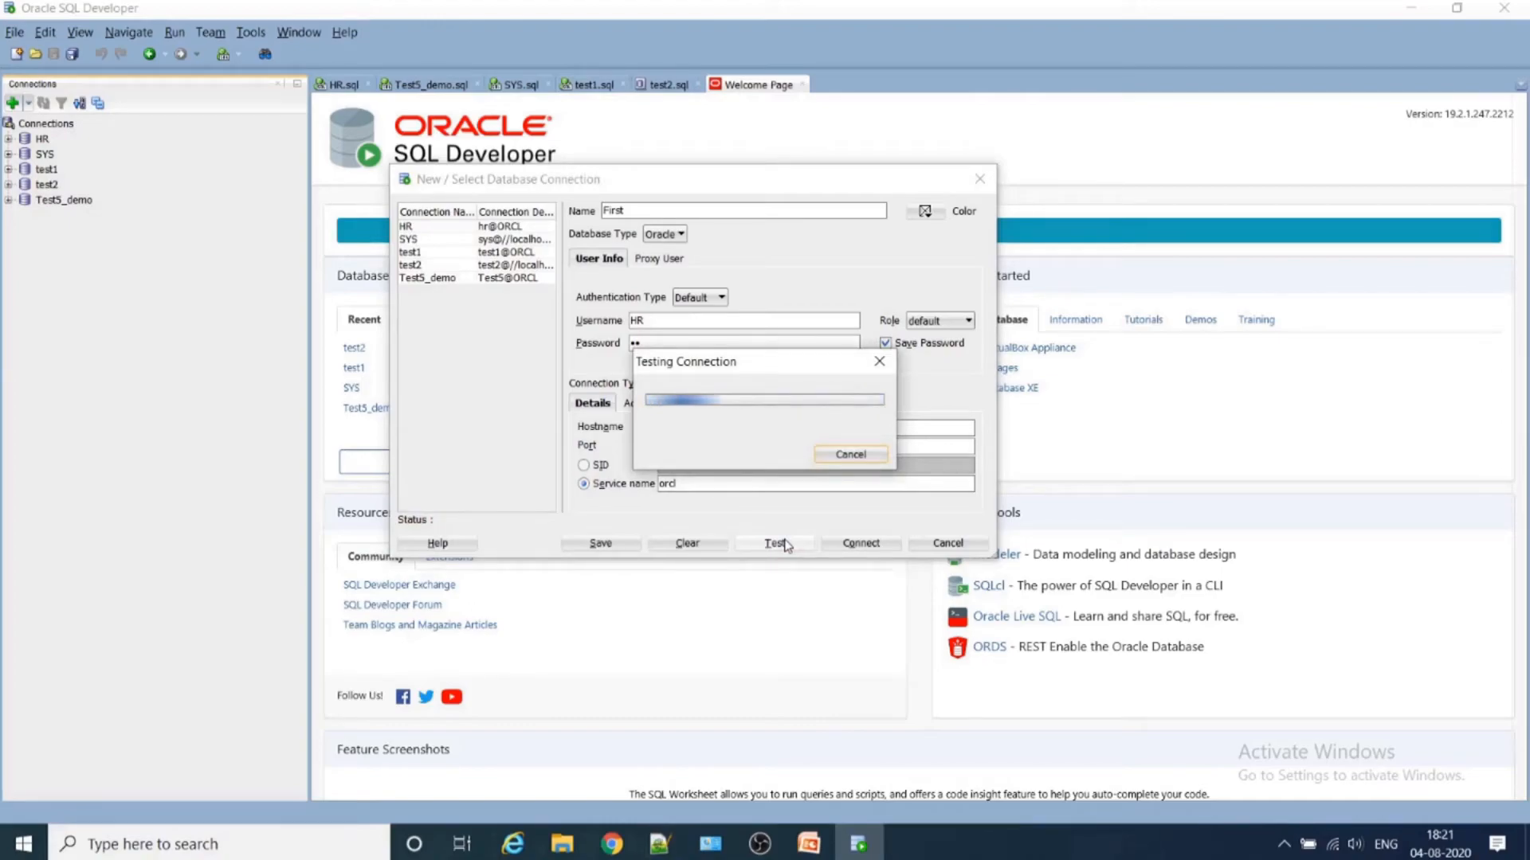
left_click(584, 464)
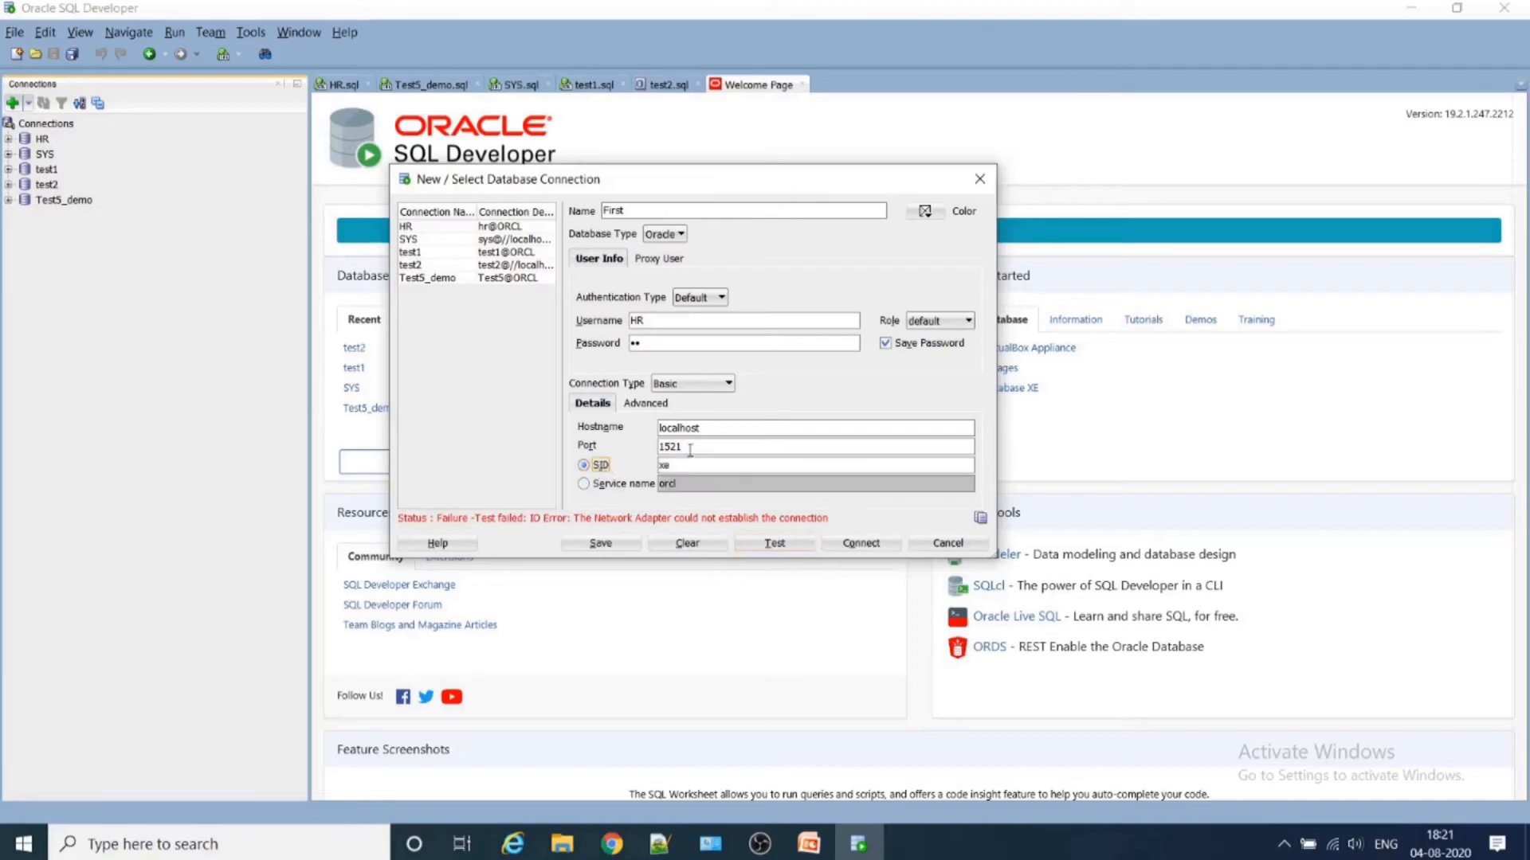
left_click(675, 383)
left_click(679, 490)
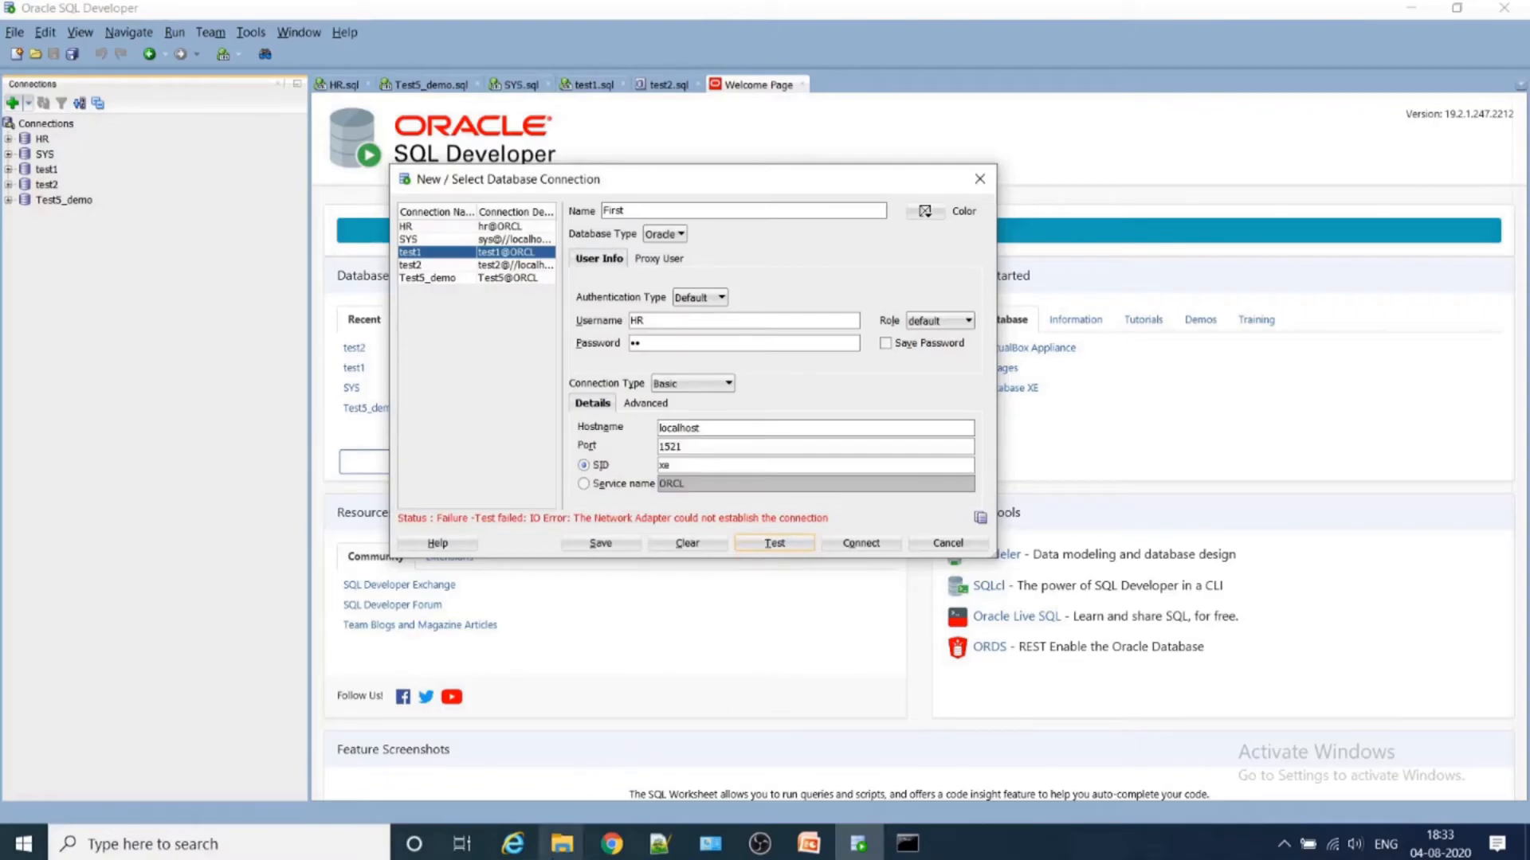
- Switch to the ADMIN window in File Explorer, go back to Local Disk (C:), and check the Program Files folder
left_click(563, 854)
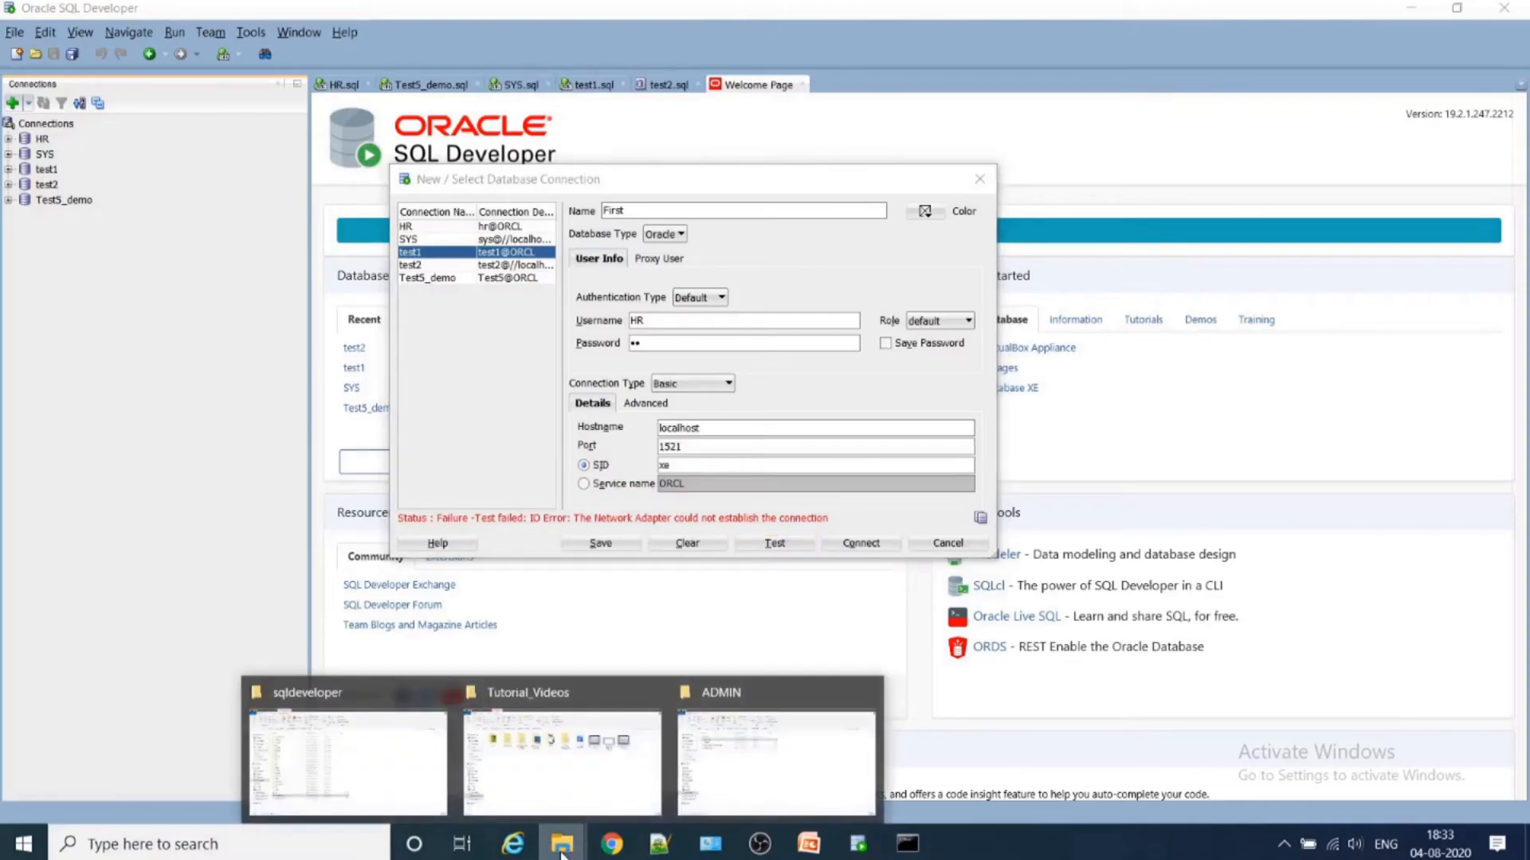
left_click(768, 761)
left_click(239, 150)
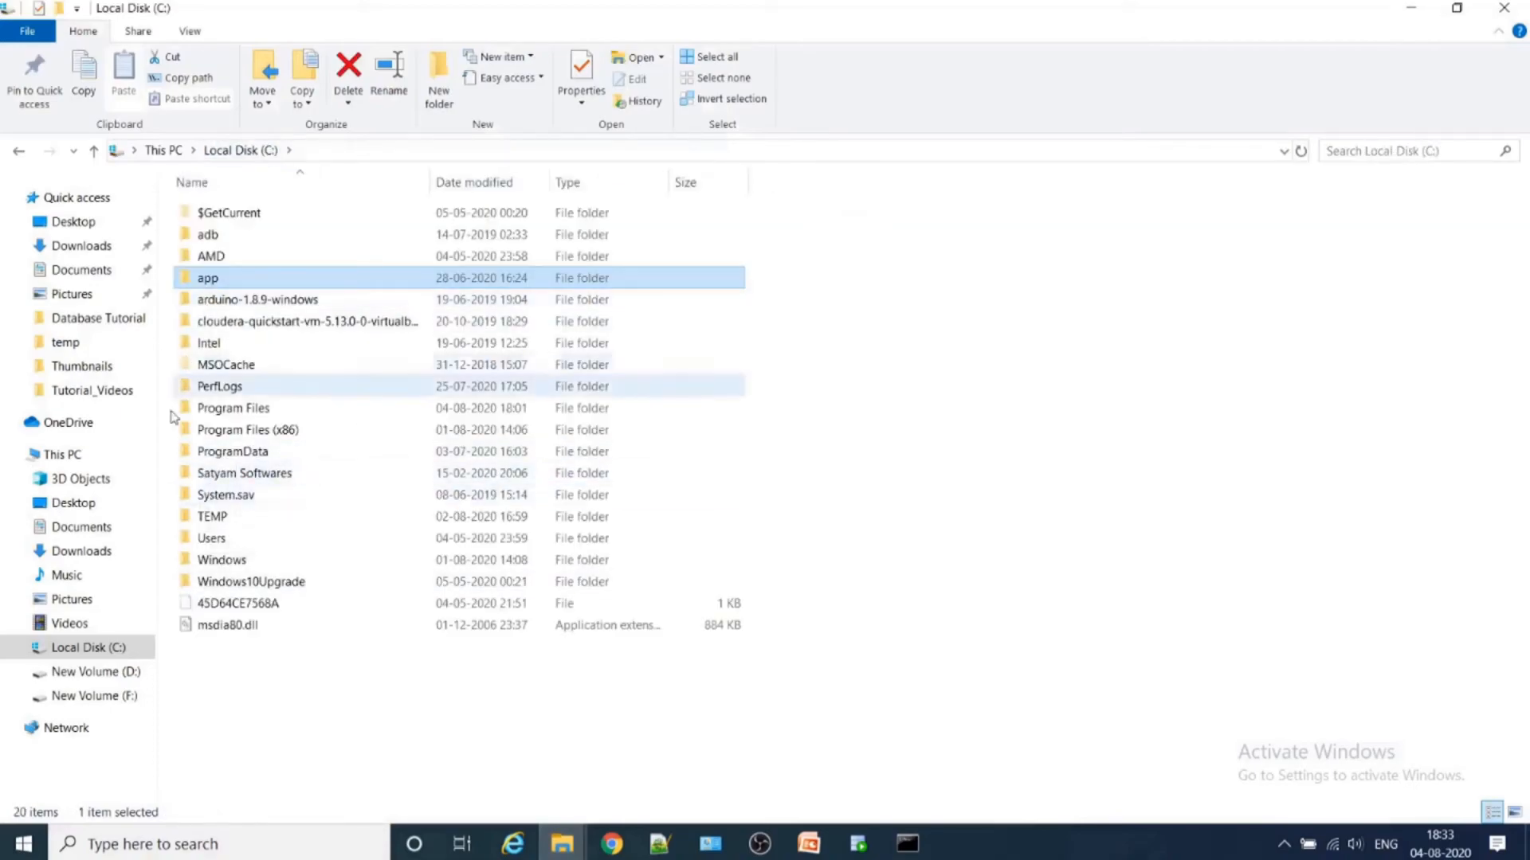
left_click(167, 151)
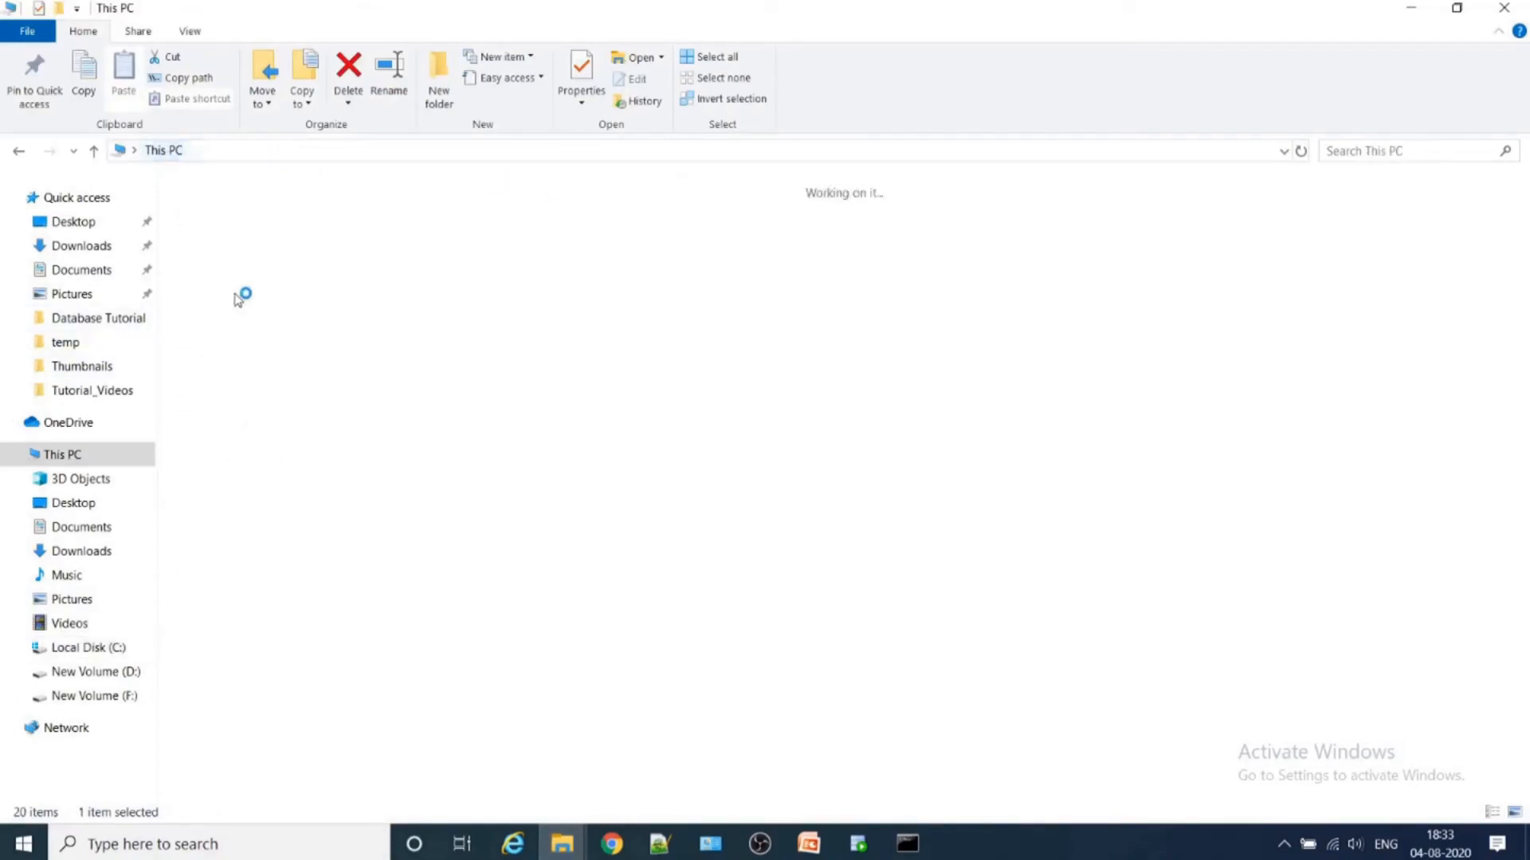
left_click(87, 646)
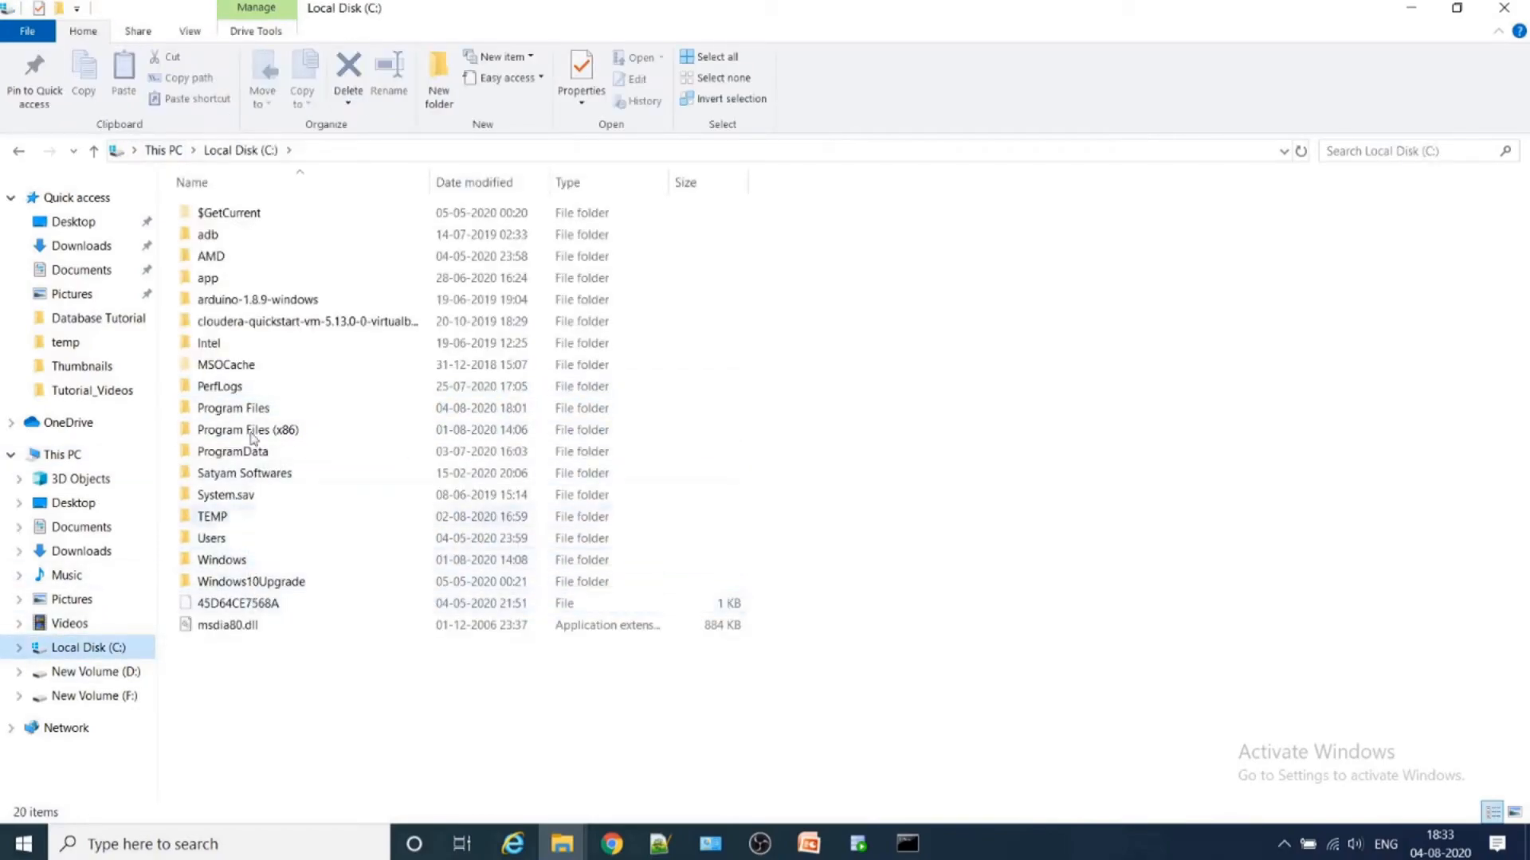
double_click(233, 408)
left_click(24, 154)
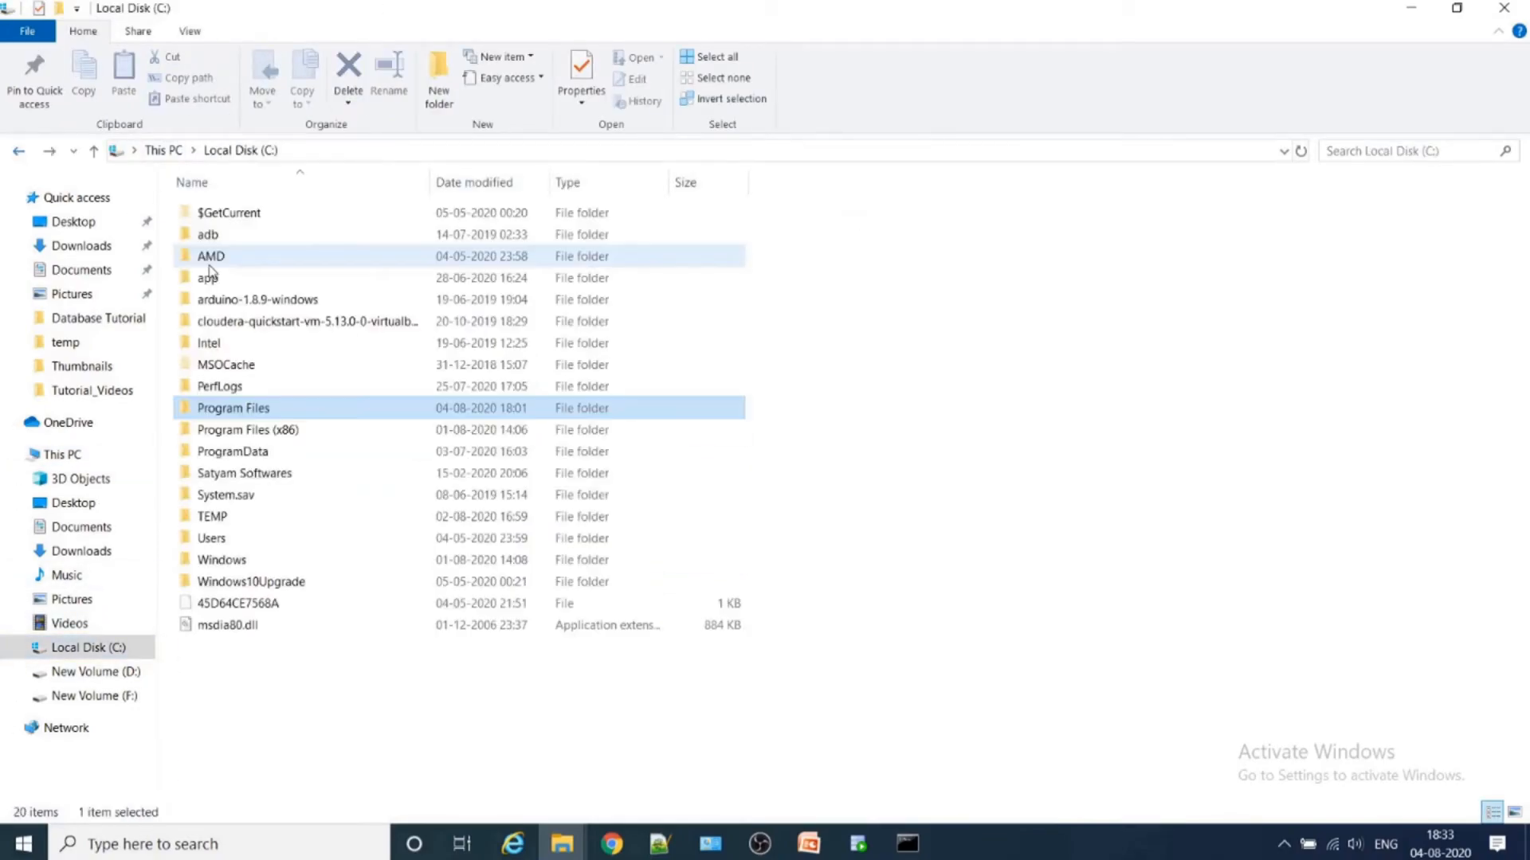
- Open the dbhome_1 folder under C:\app\HP\product\11.2.0
left_click(227, 278)
double_click(227, 279)
left_click(226, 215)
key("Return")
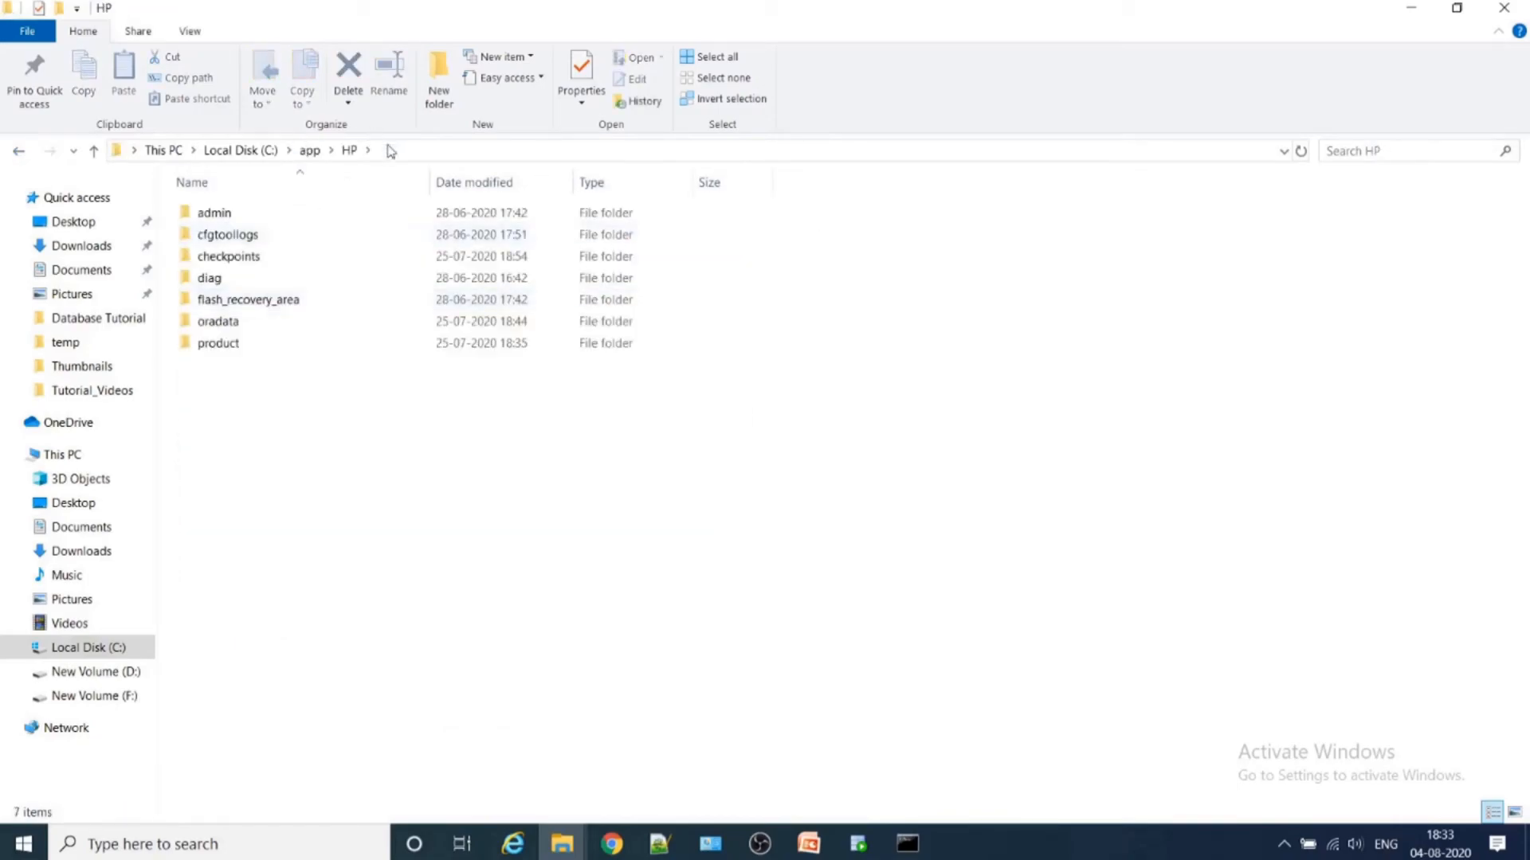
left_click(263, 344)
key("Return")
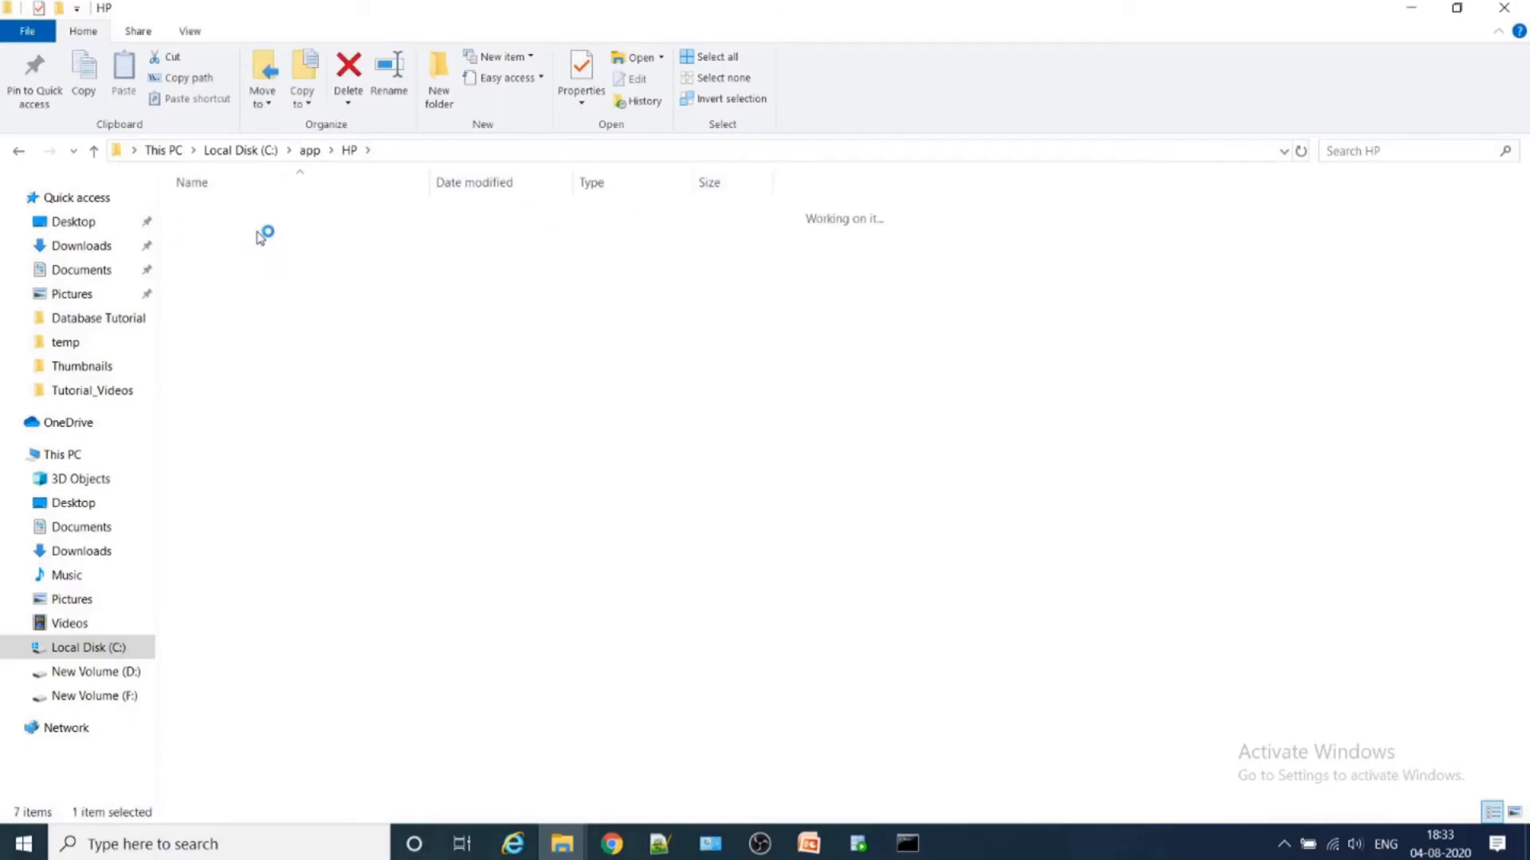
left_click(243, 217)
key("Return")
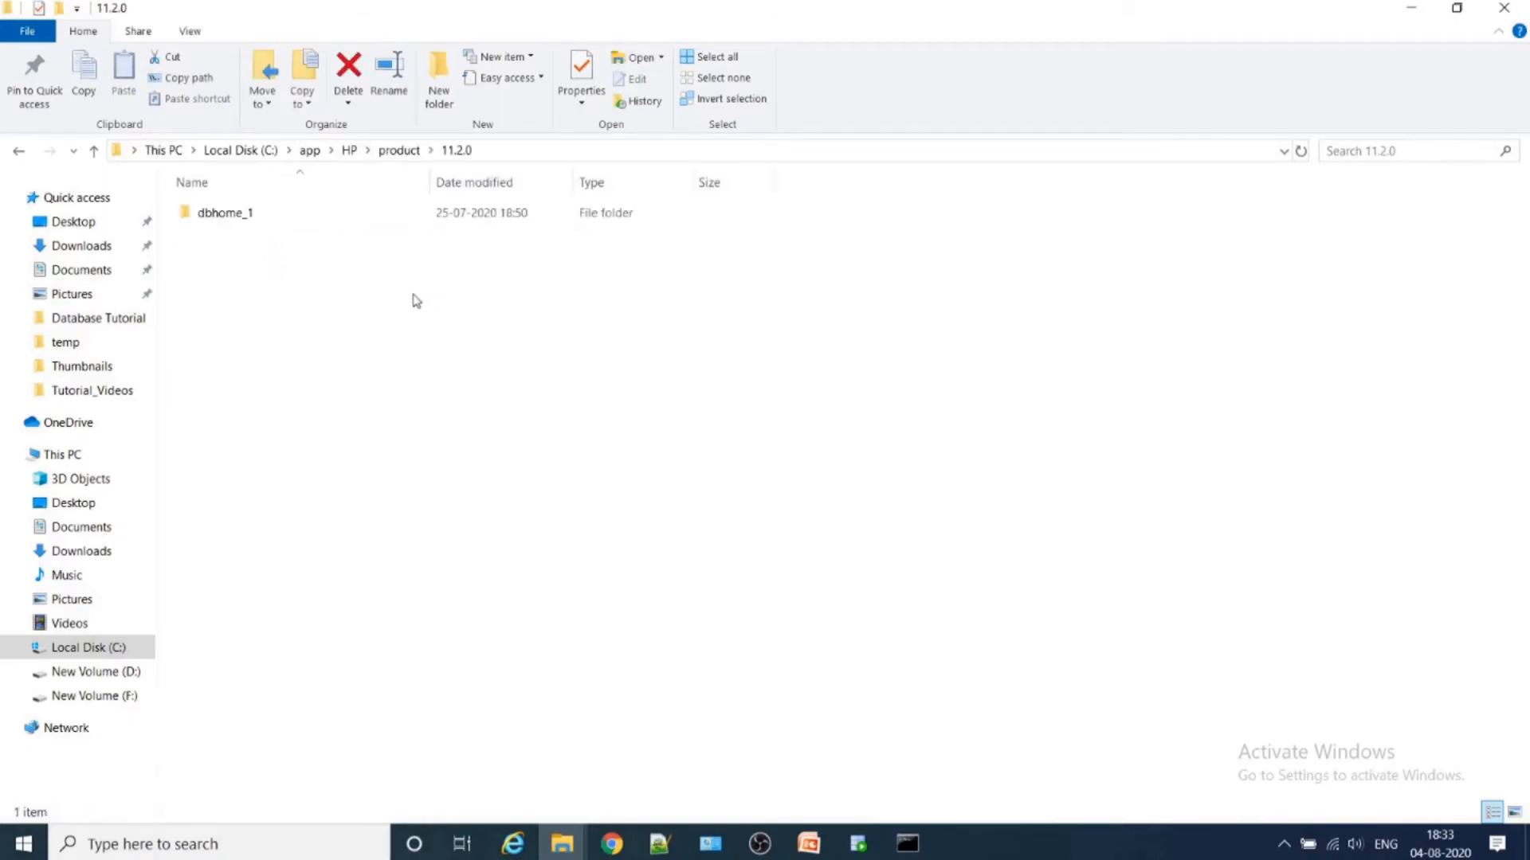
left_click(258, 218)
key("Return")
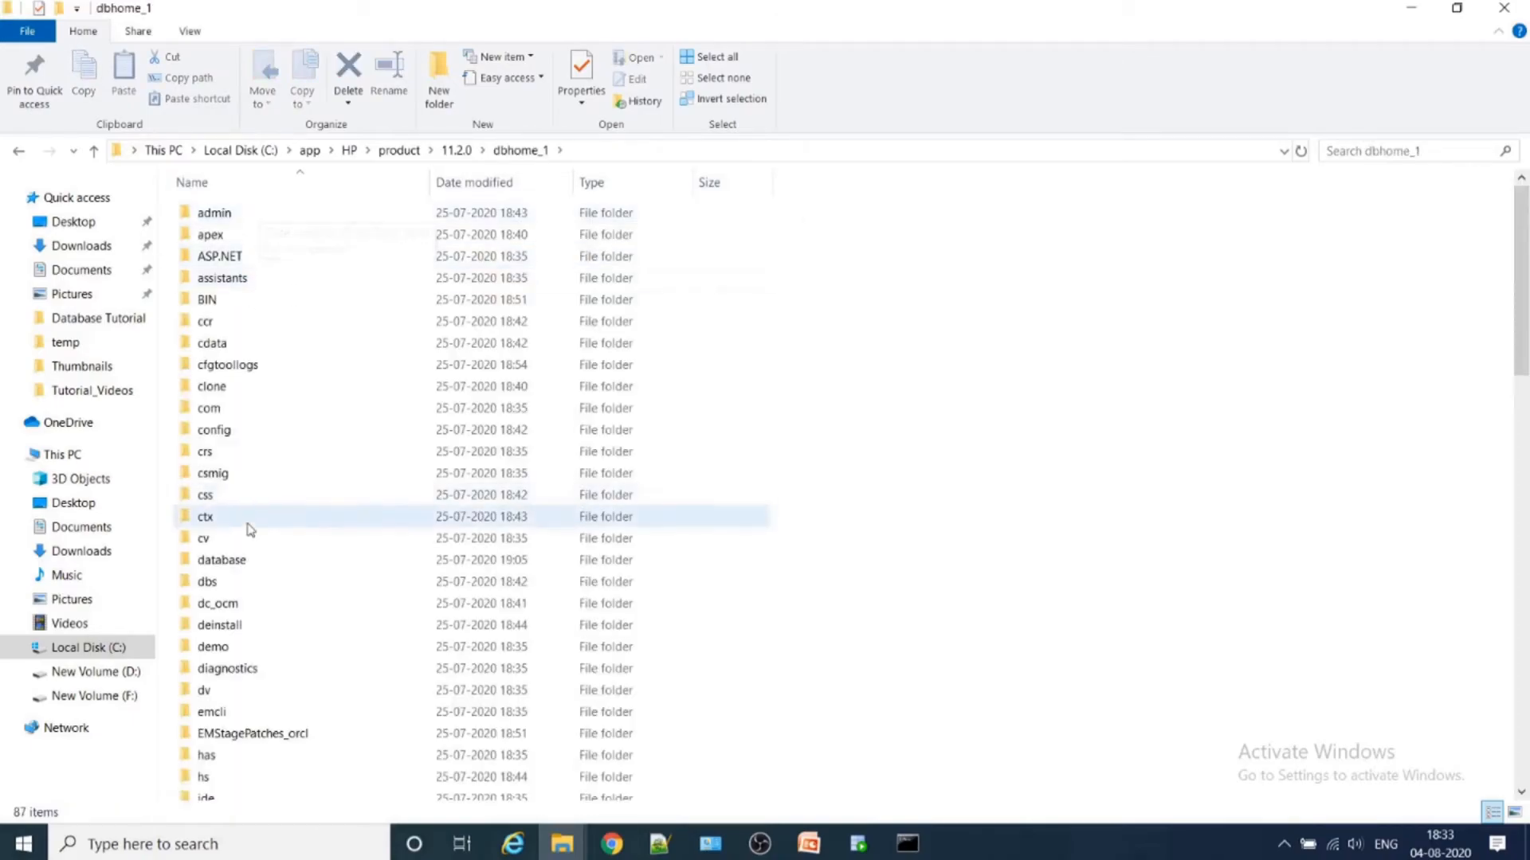
- Find the NETWORK folder in dbhome_1 and open its ADMIN subfolder
scroll(247, 646, "down", 8)
scroll(243, 655, "down", 3)
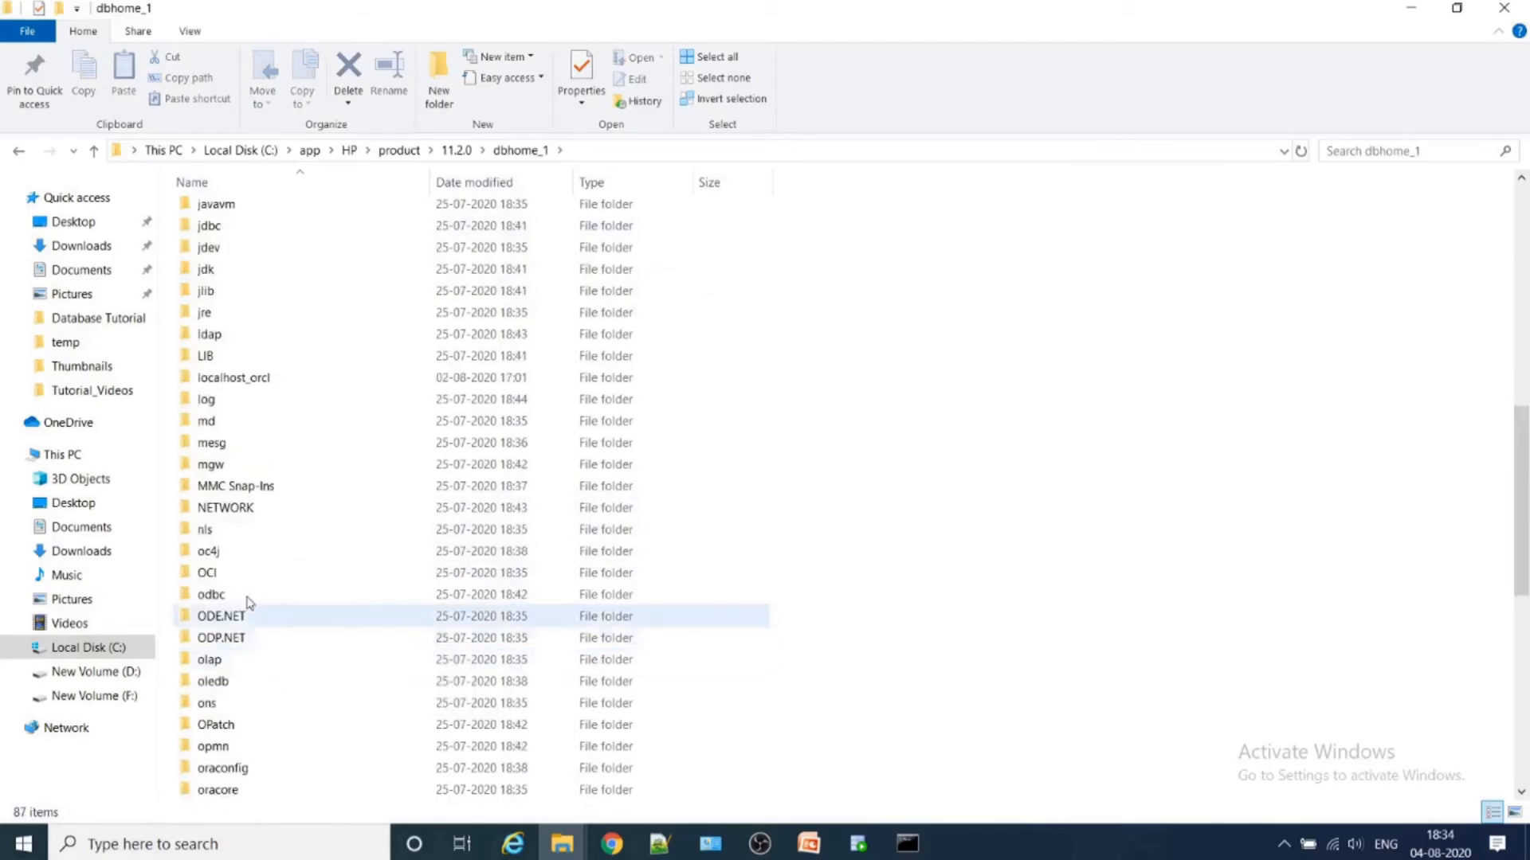
left_click(275, 509)
key("Return")
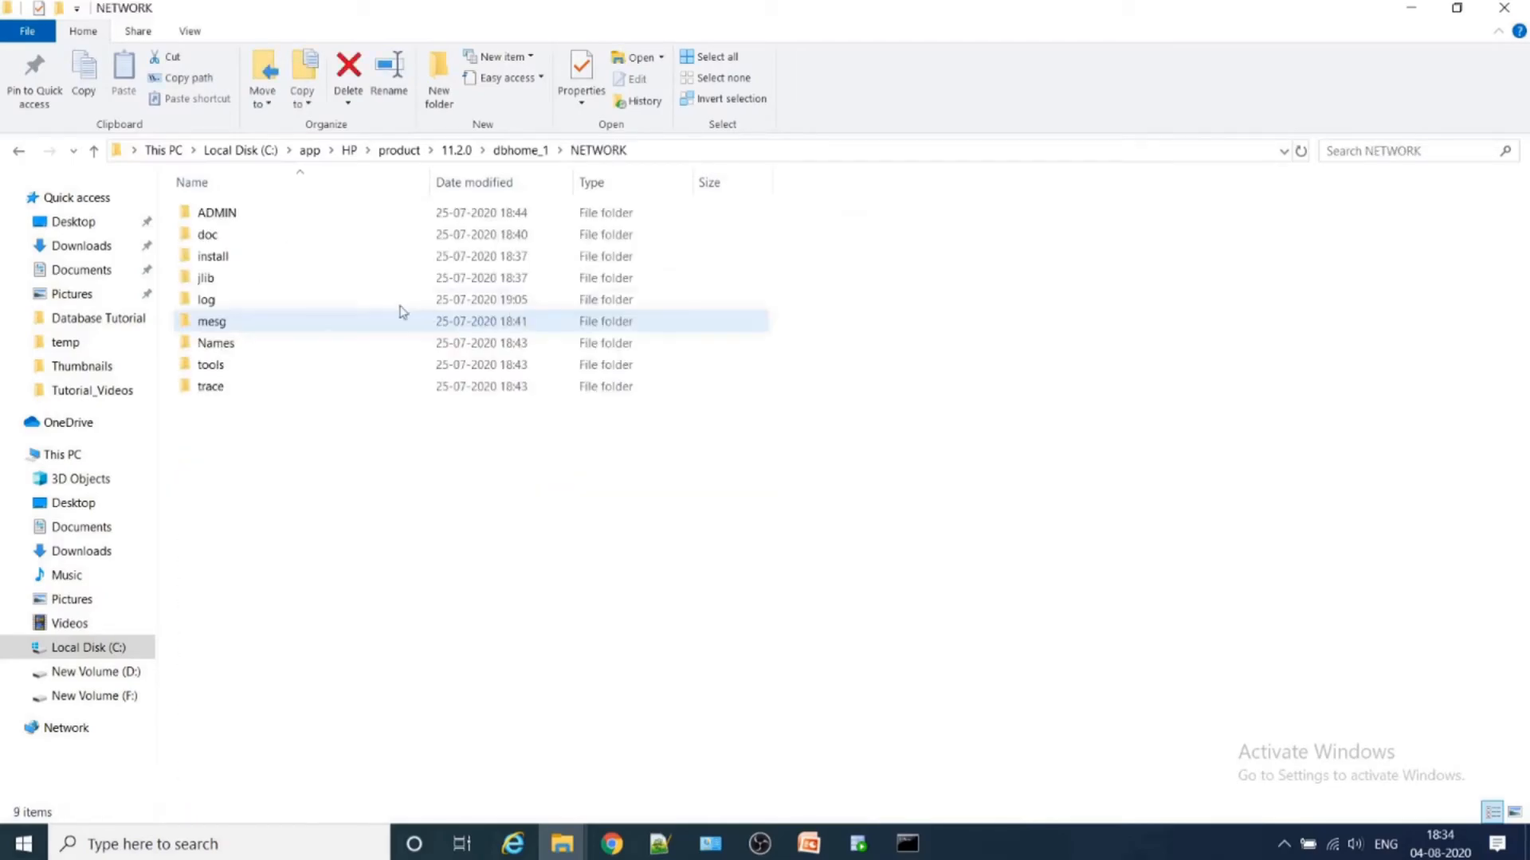
double_click(242, 217)
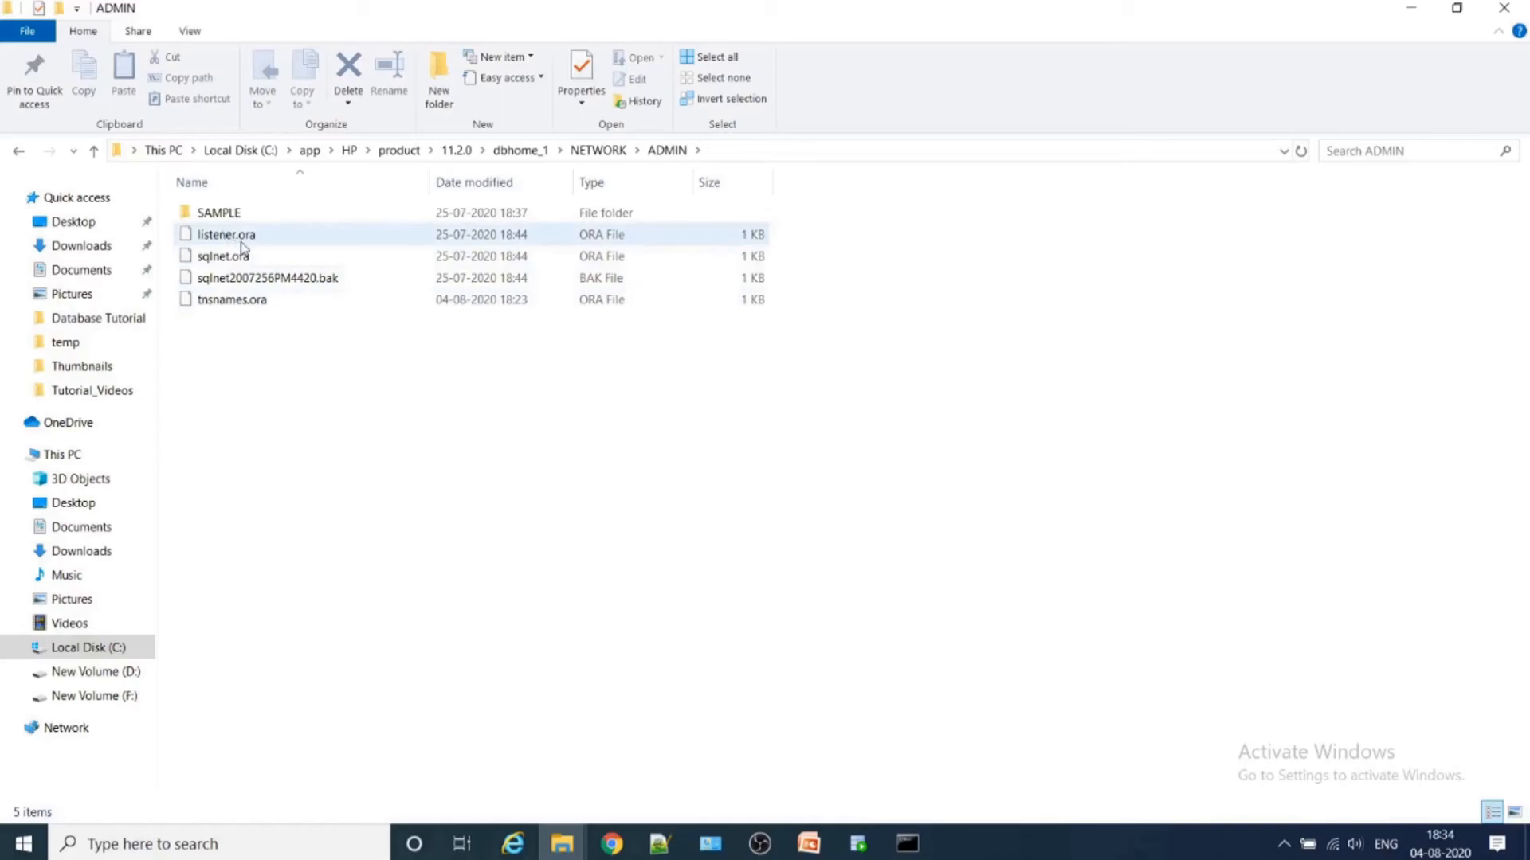
- Open listener.ora in Notepad++ to examine the TCP listener's host and port, close it, and return to the ADMIN folder
left_click(255, 242)
right_click(255, 243)
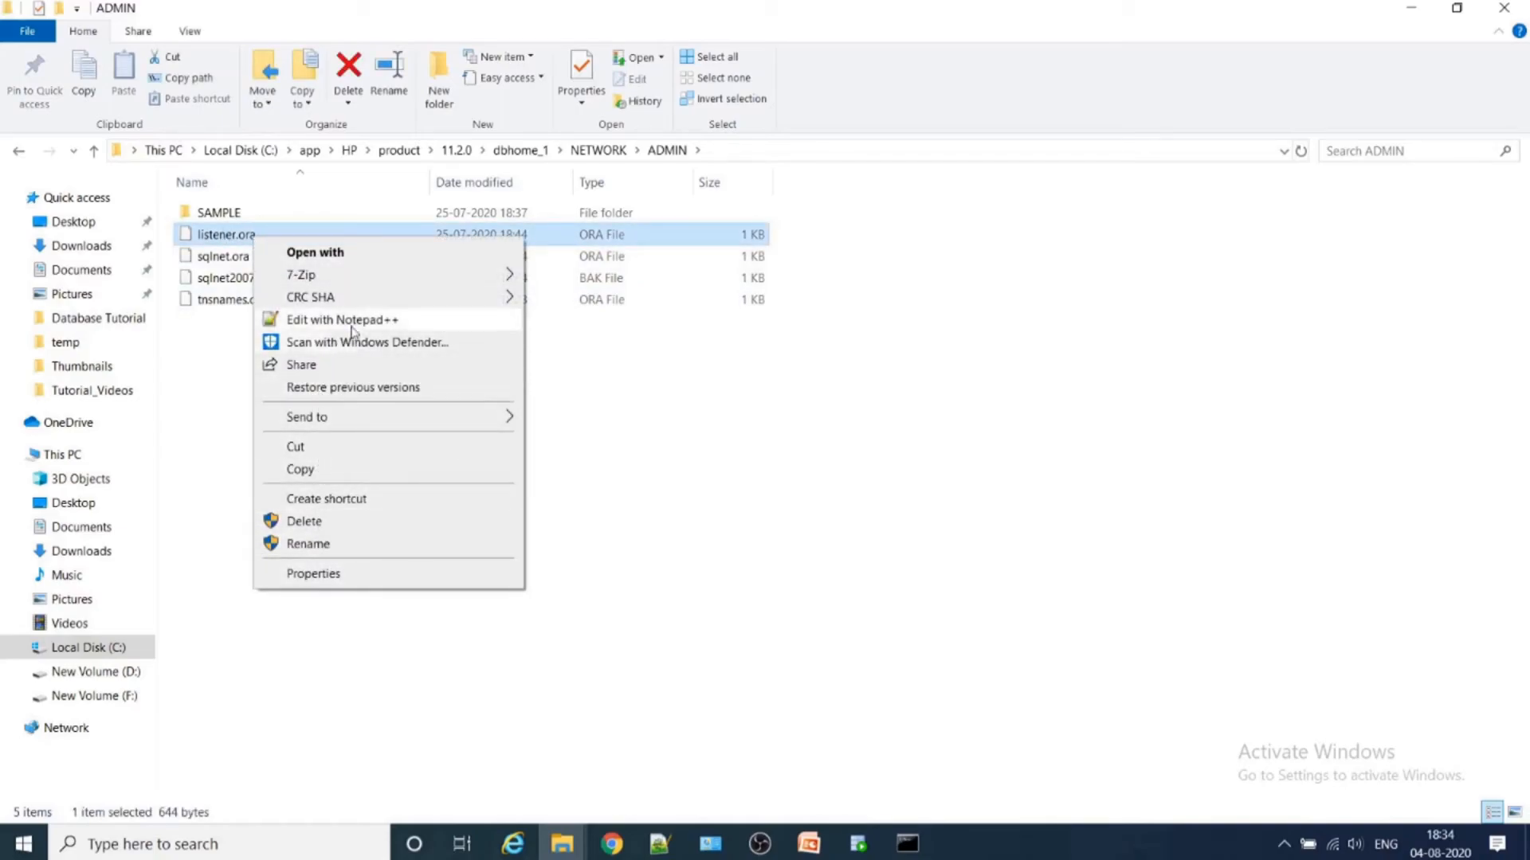
left_click(398, 319)
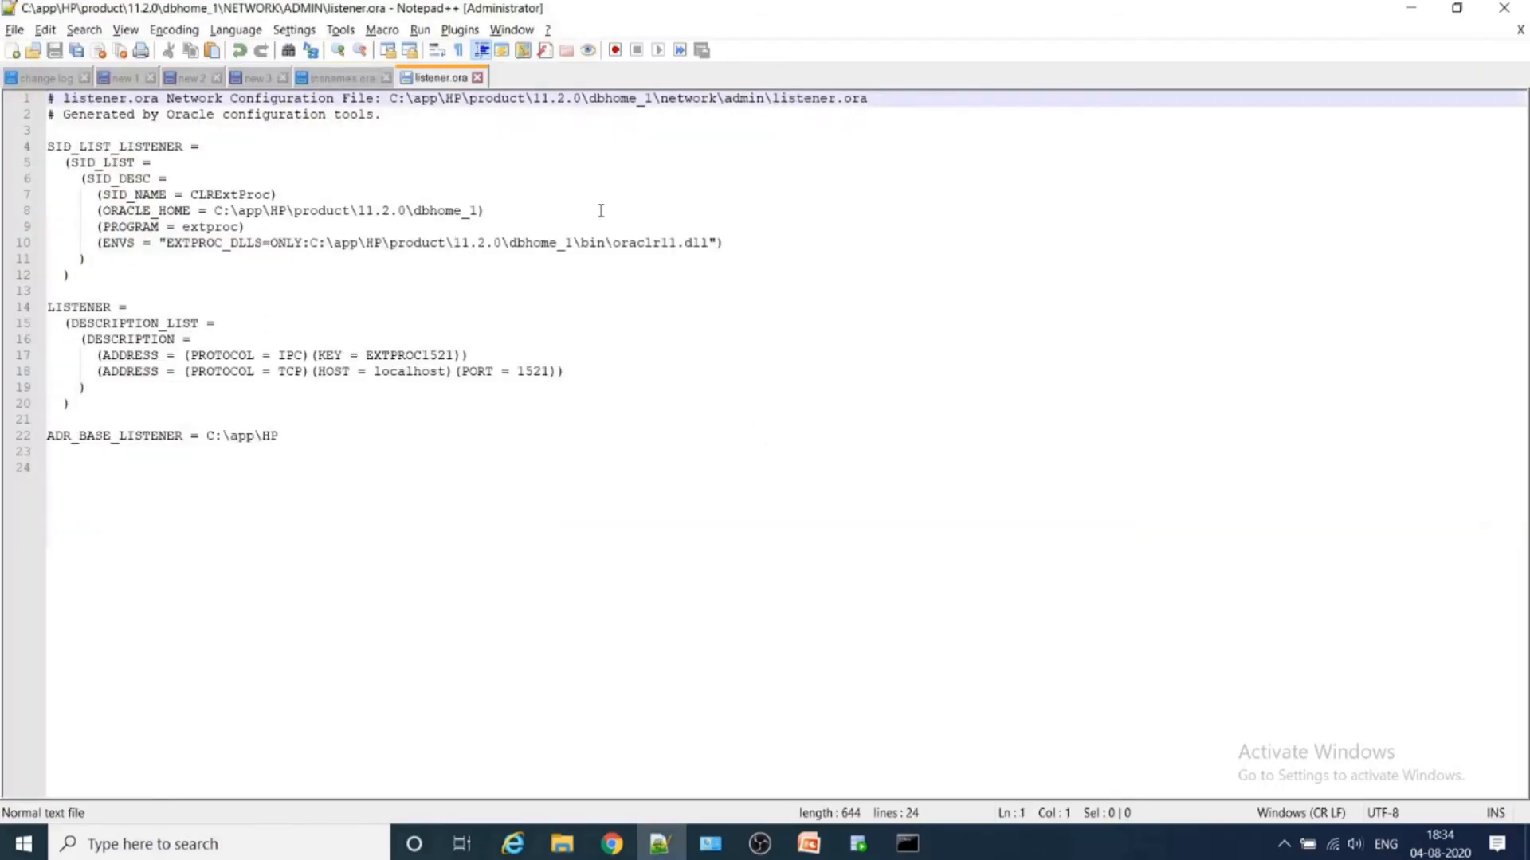
left_click_drag(562, 374, 519, 374)
double_click(398, 371)
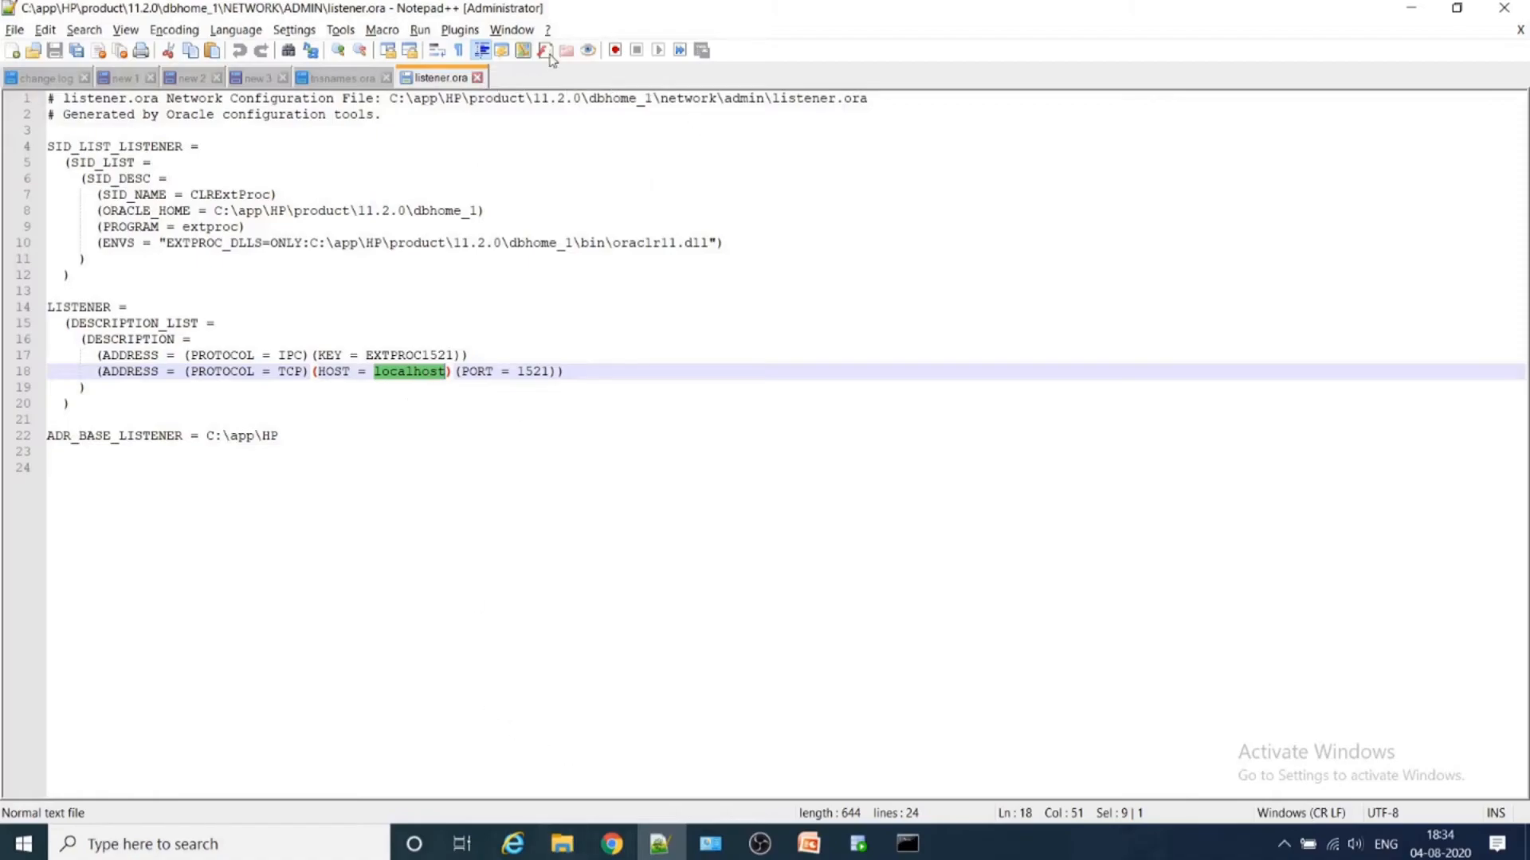
left_click(478, 77)
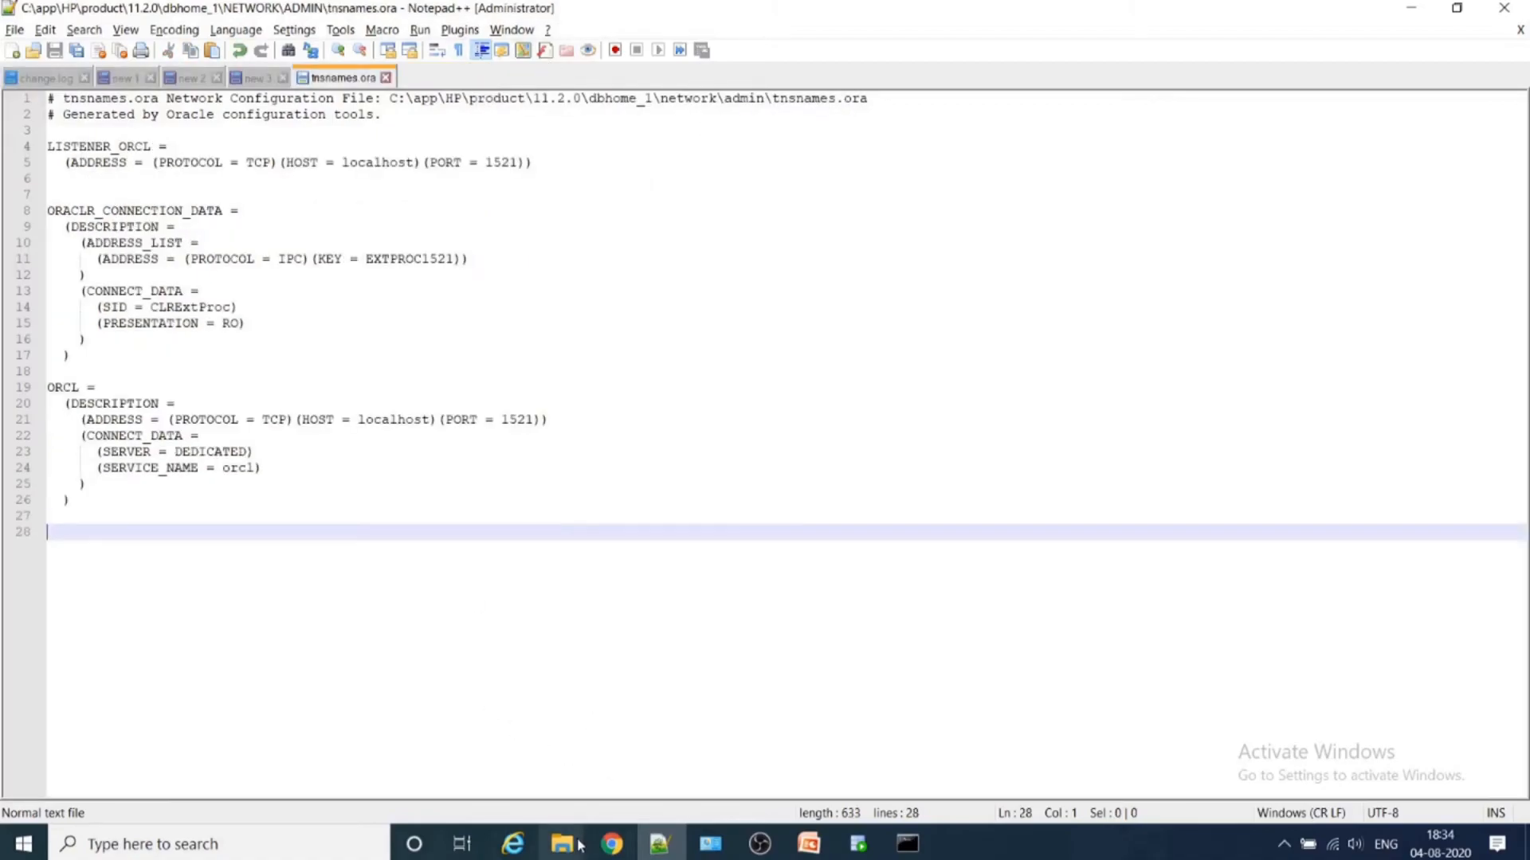
mouse_move(562, 843)
left_click(741, 749)
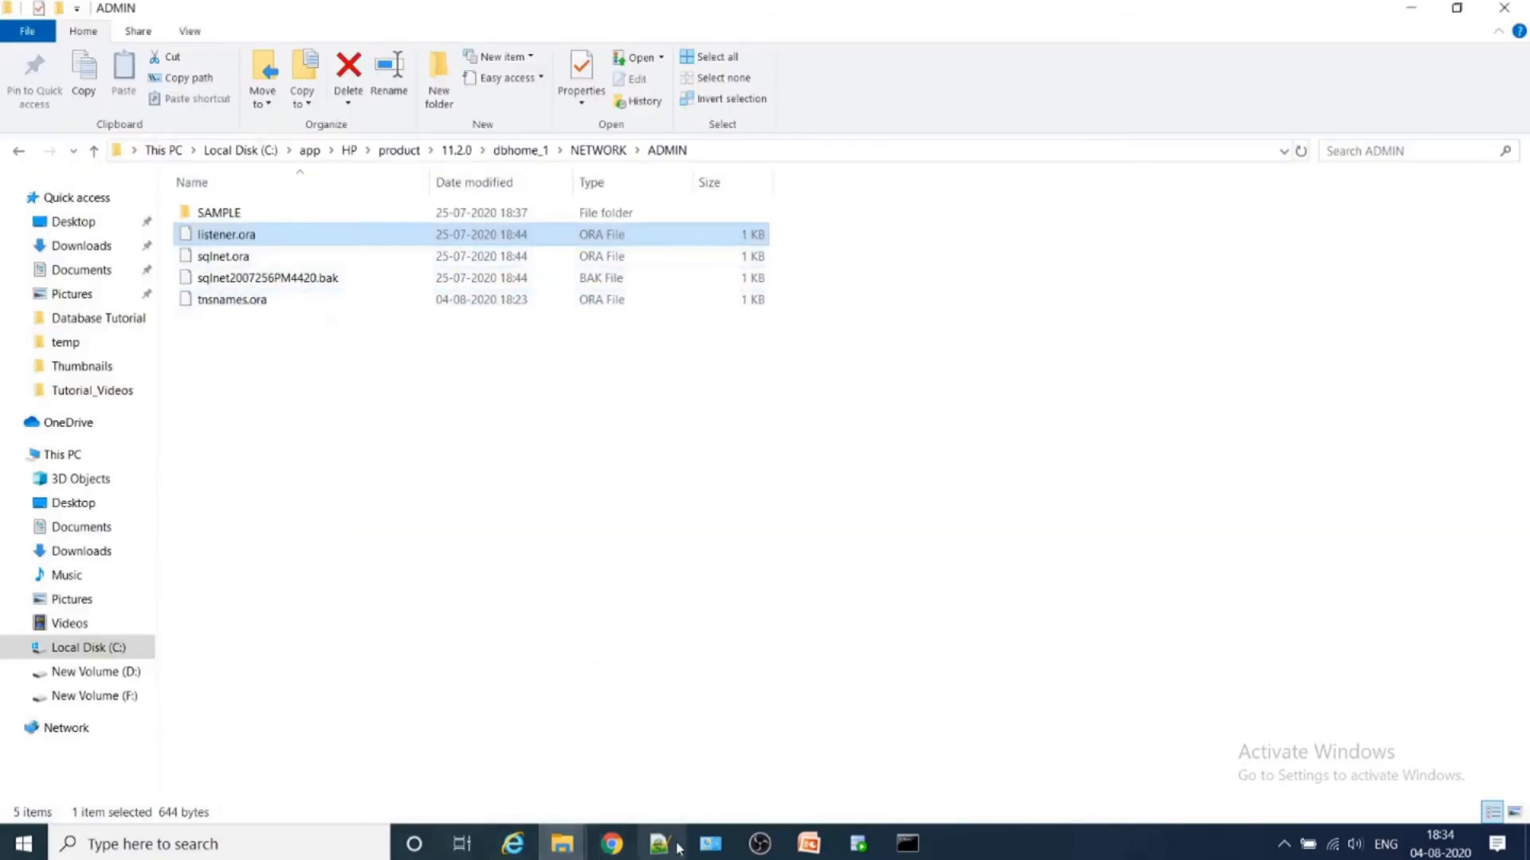
- Switch to tnsnames.ora in Notepad++ and check the port and host values in the ORCL entry
mouse_move(663, 847)
left_click(661, 717)
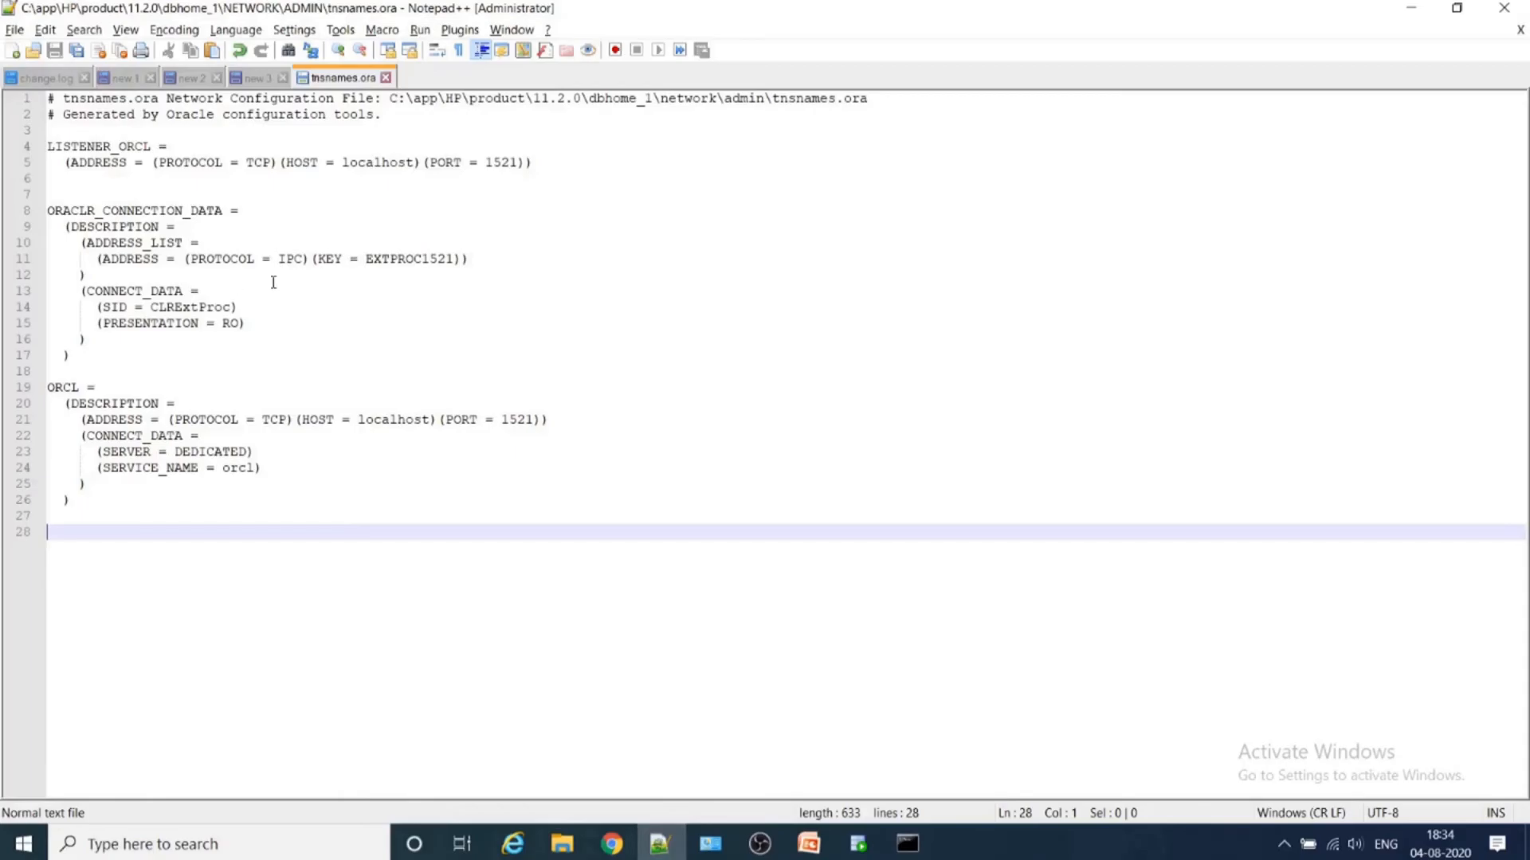
double_click(517, 420)
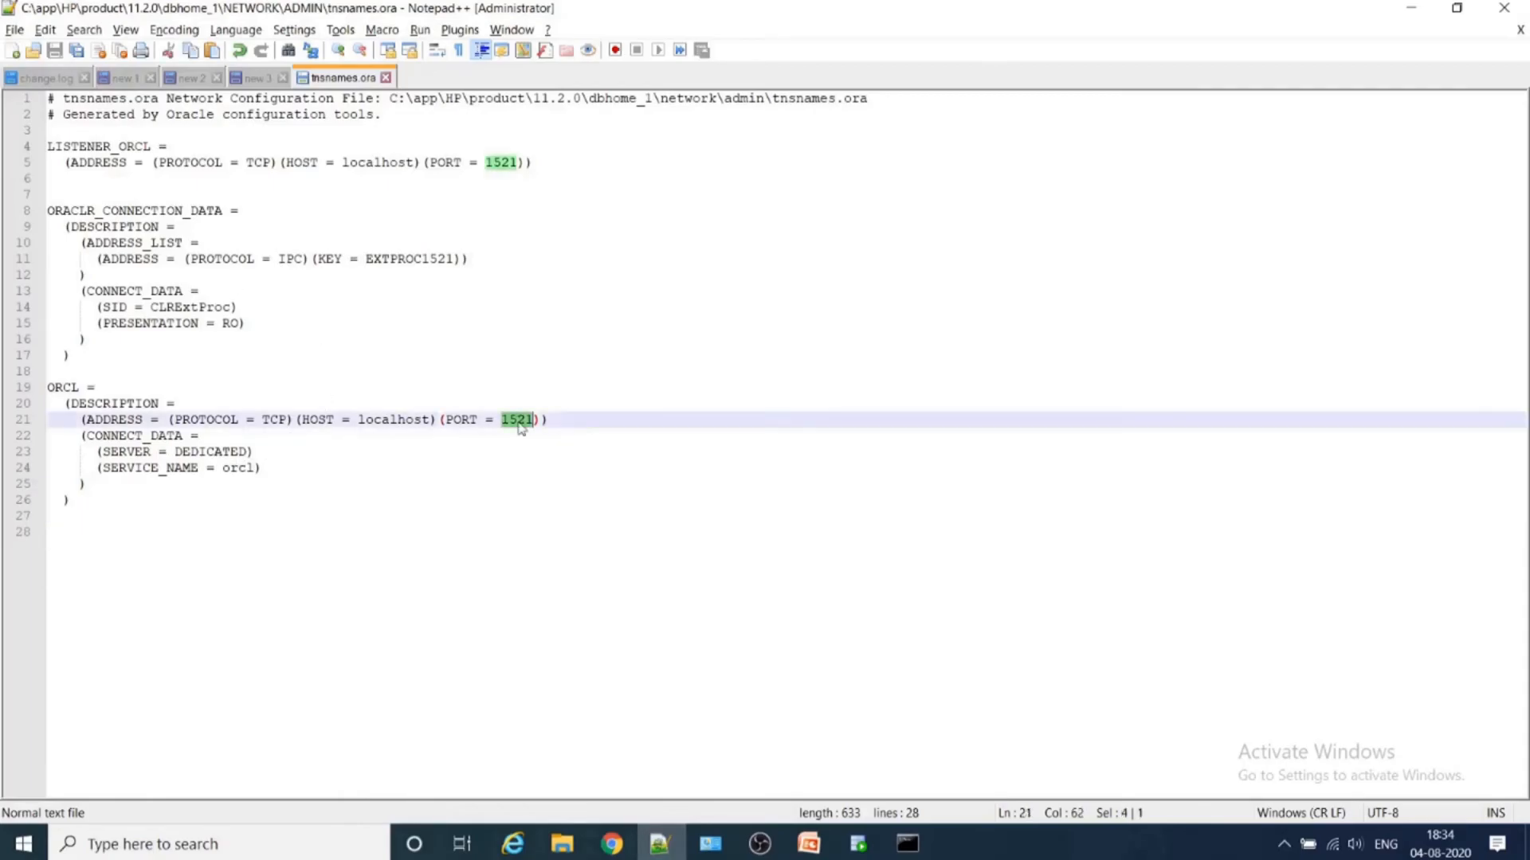
double_click(379, 421)
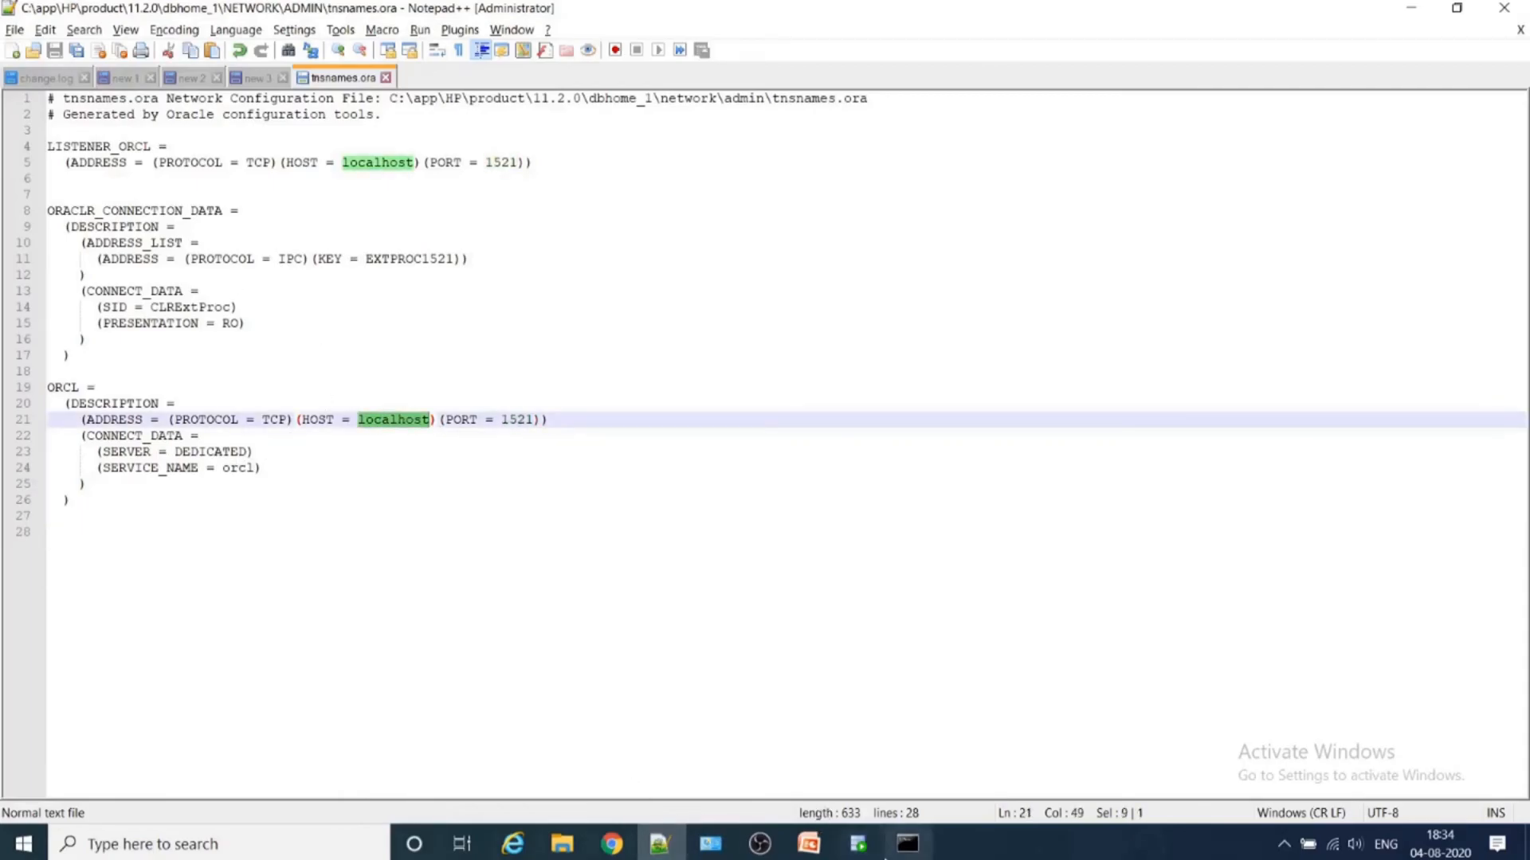
- Switch to SQL Developer, enable saving the password for the First connection, and test it
left_click(858, 847)
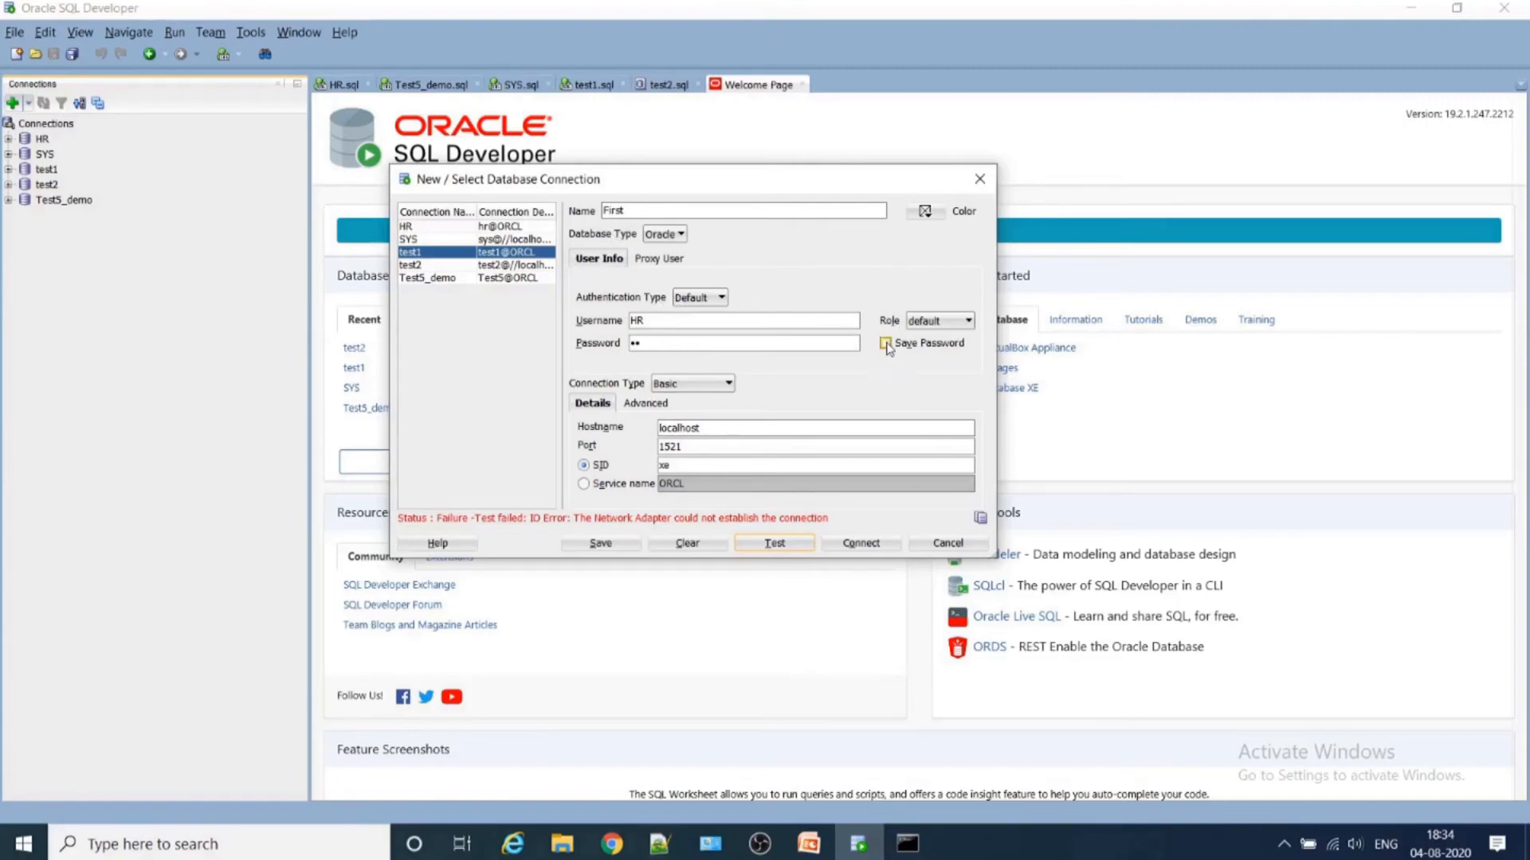
left_click(922, 345)
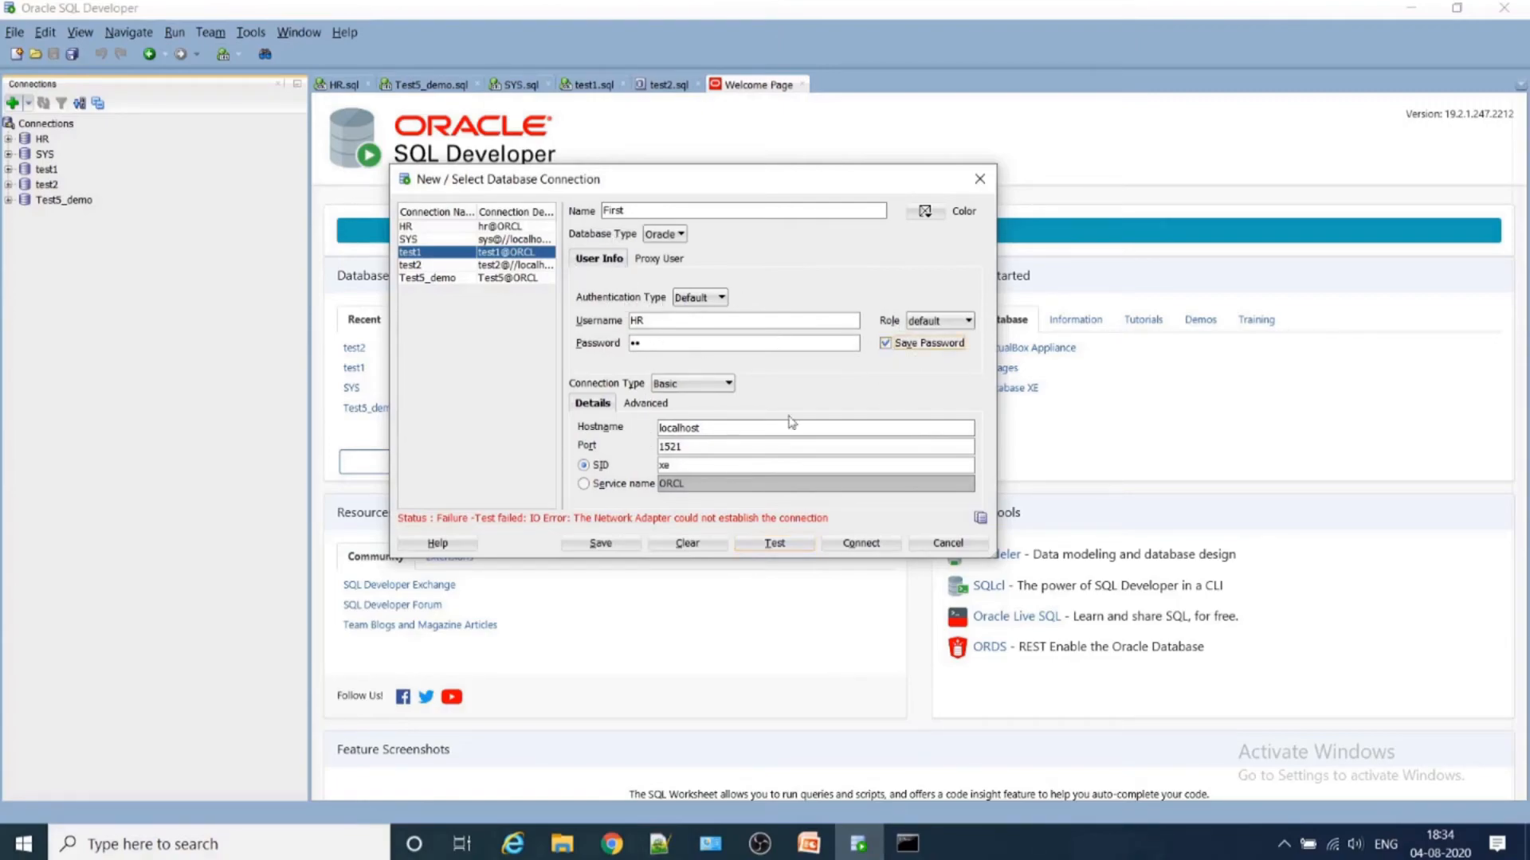
left_click(779, 545)
- Try testing the First connection with type TNS and network alias ORCL, and return the connection type to Basic
left_click(692, 384)
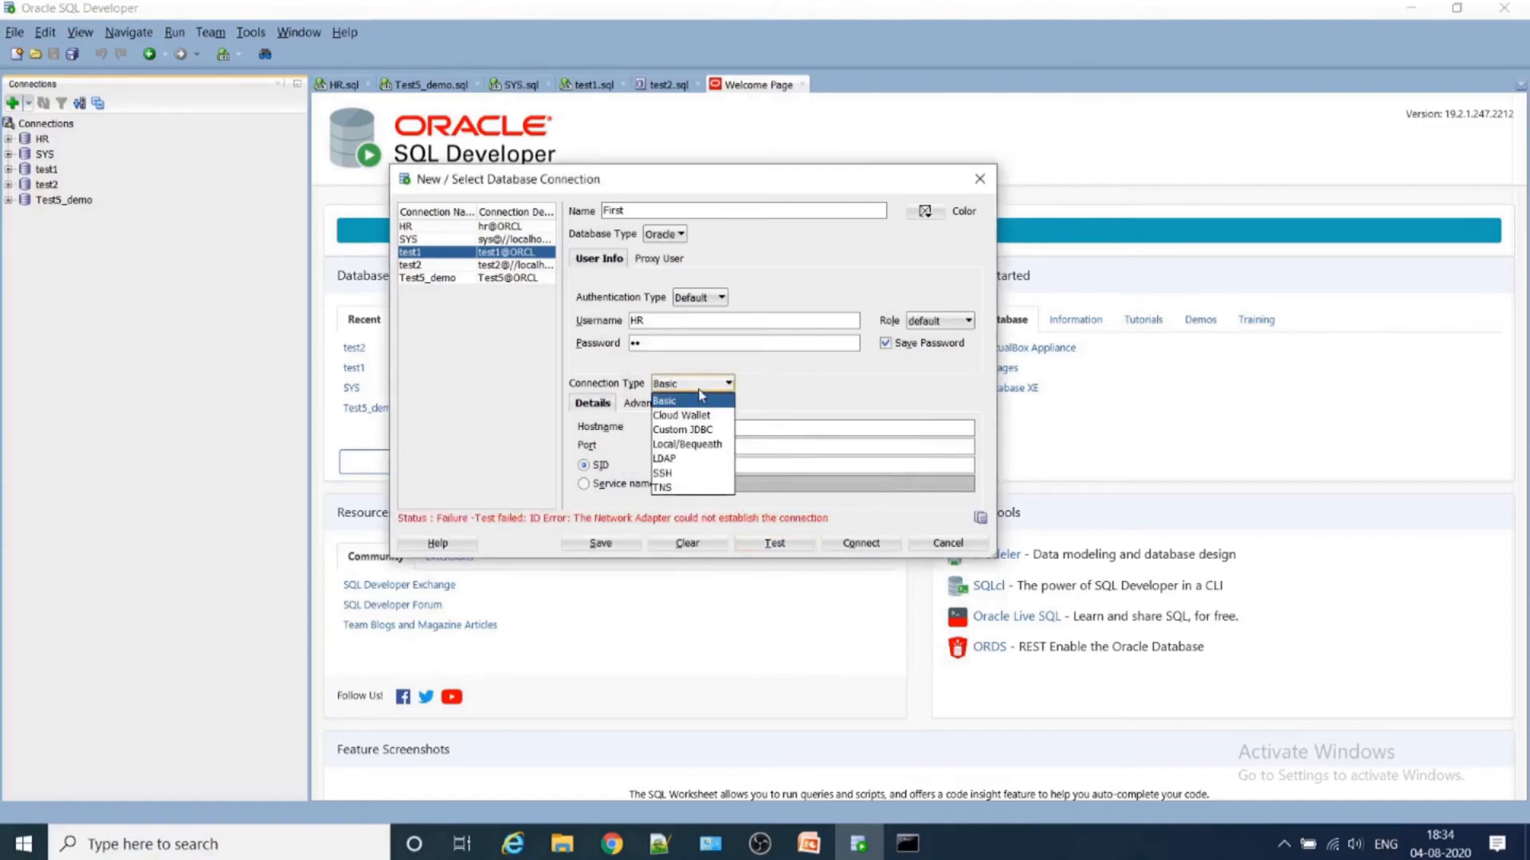
left_click(693, 487)
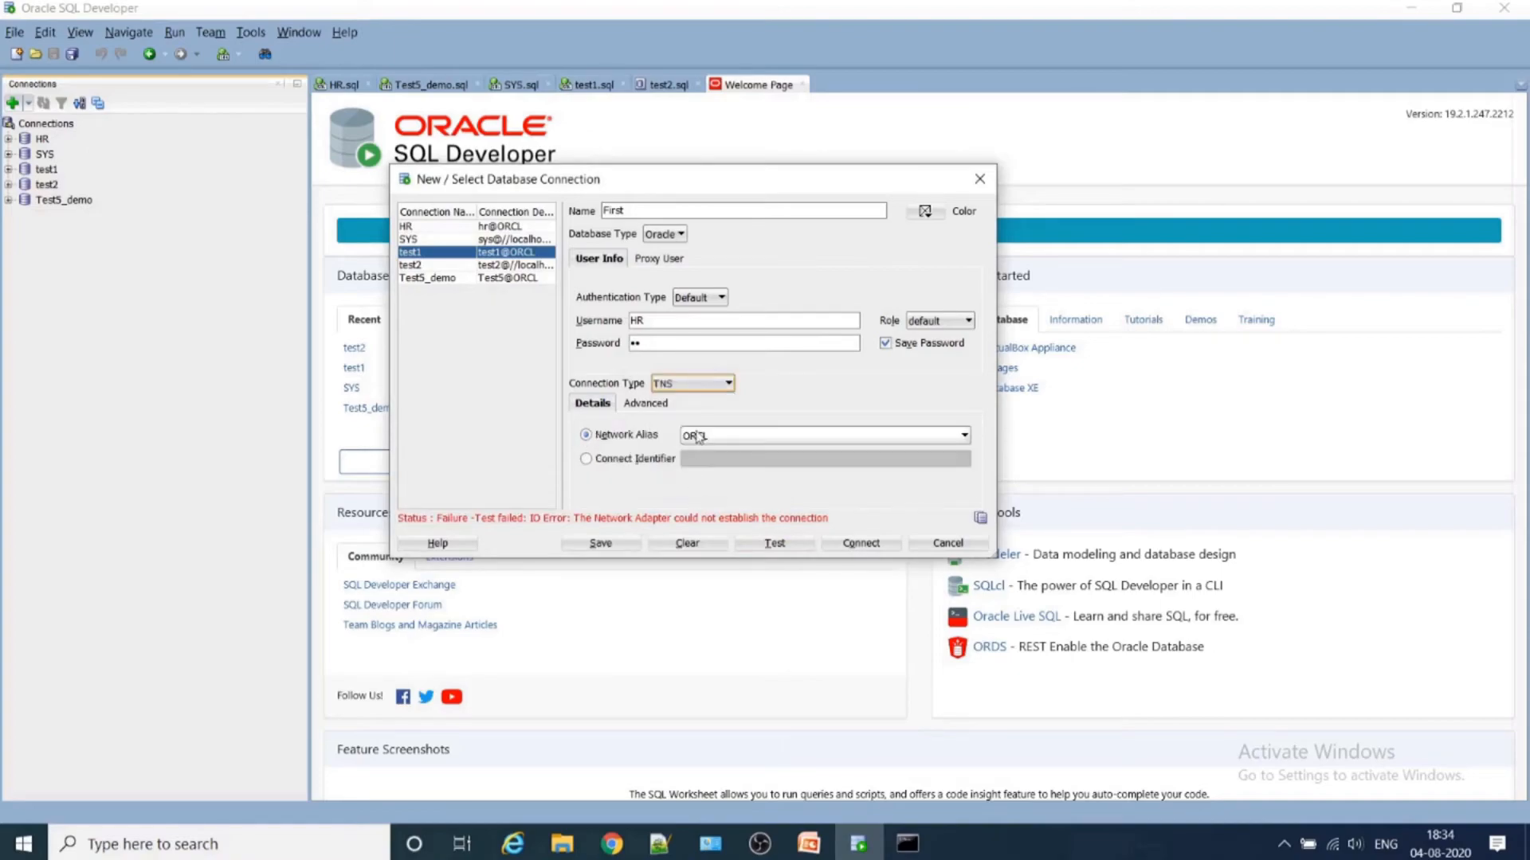
left_click(699, 437)
left_click(720, 482)
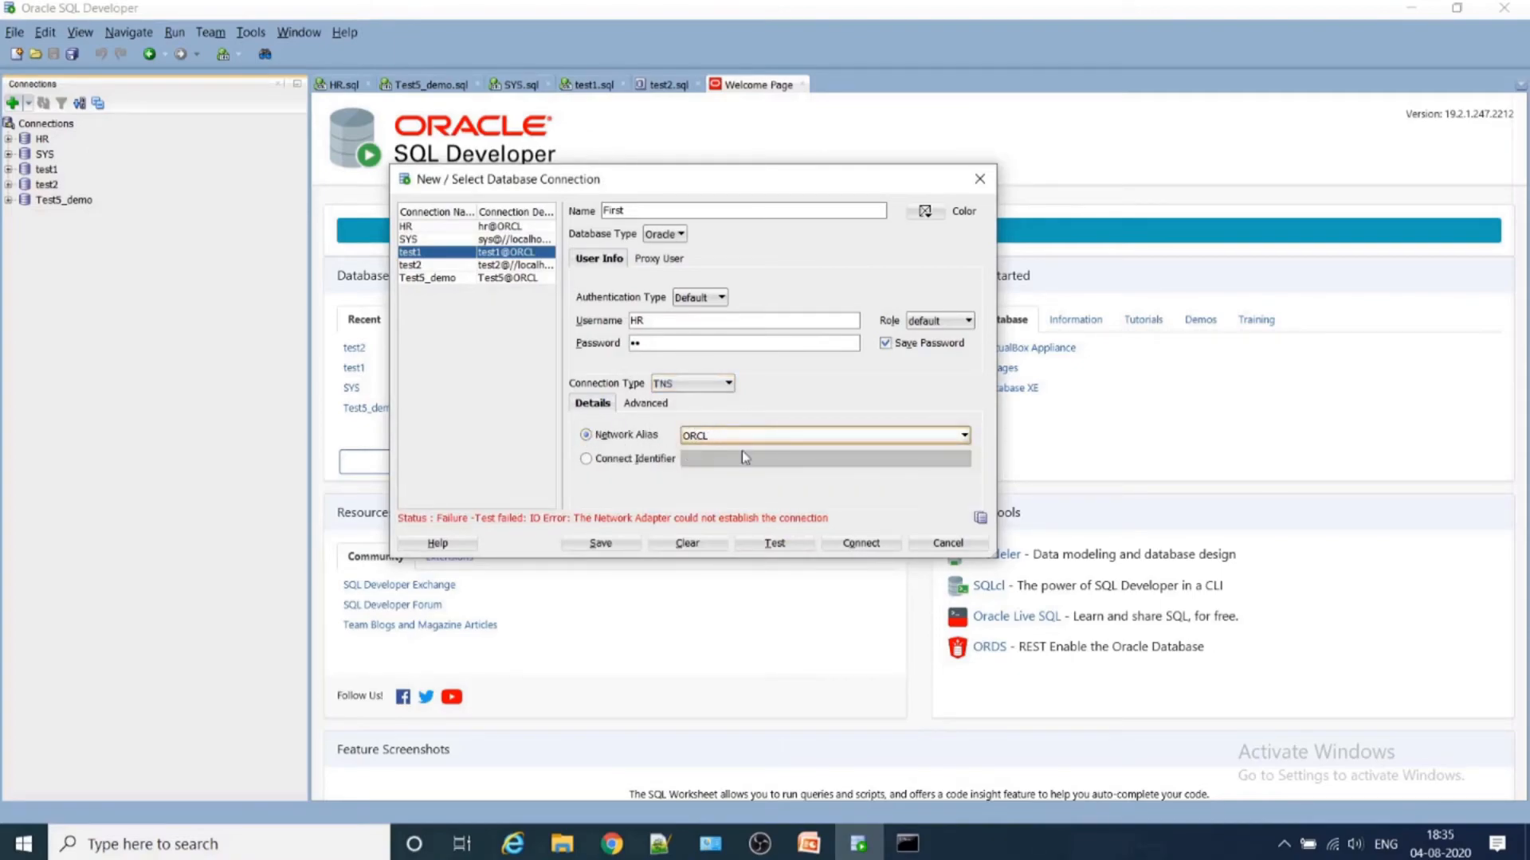
left_click(787, 545)
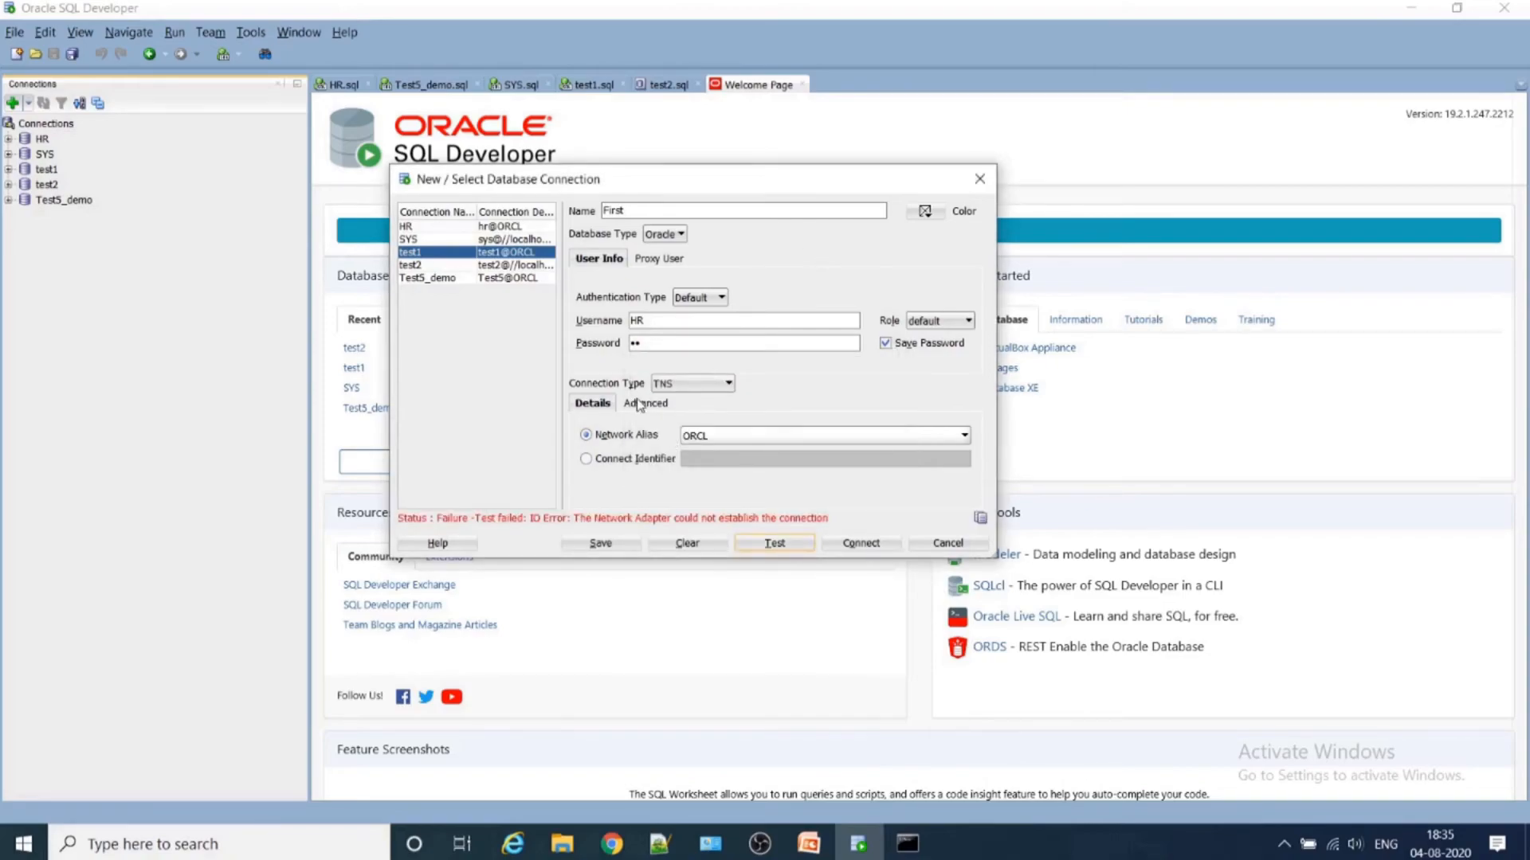
left_click(693, 388)
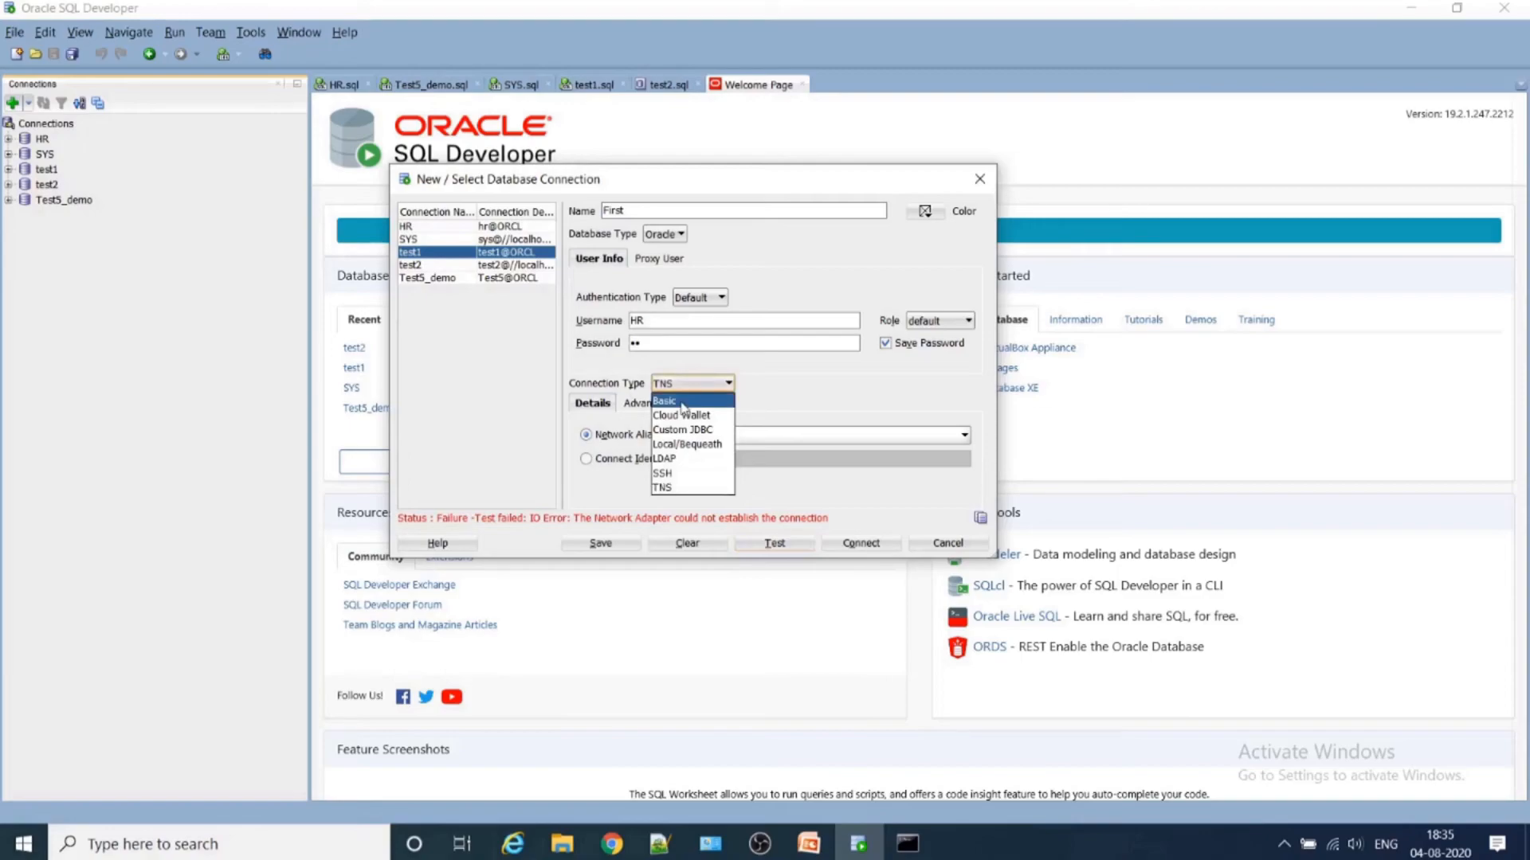
left_click(683, 403)
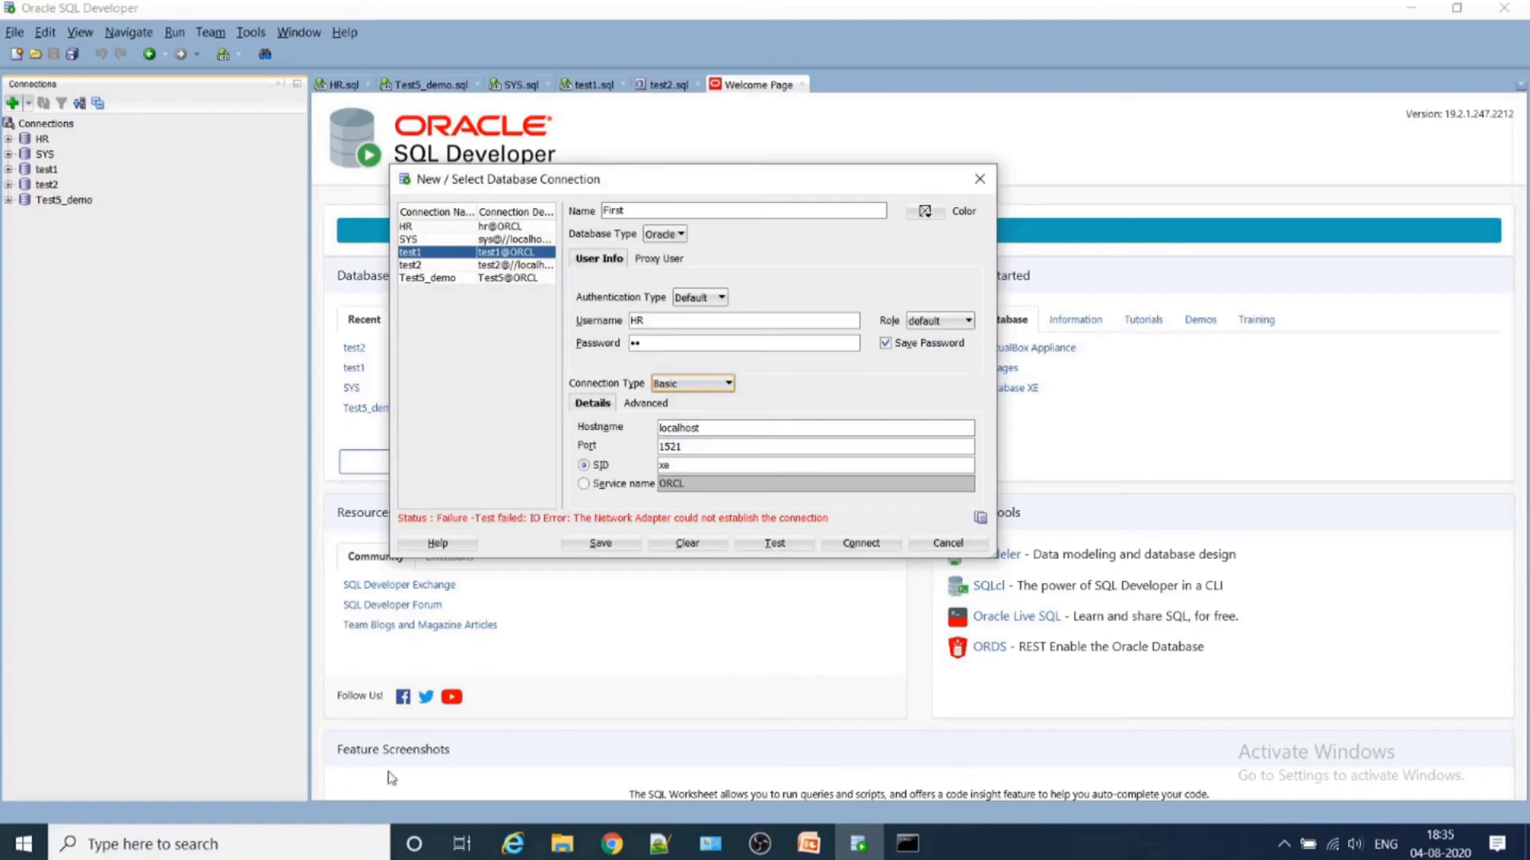
- Open a new Command Prompt as administrator and bring up the earlier window that already ran lsnrctl status
left_click(26, 853)
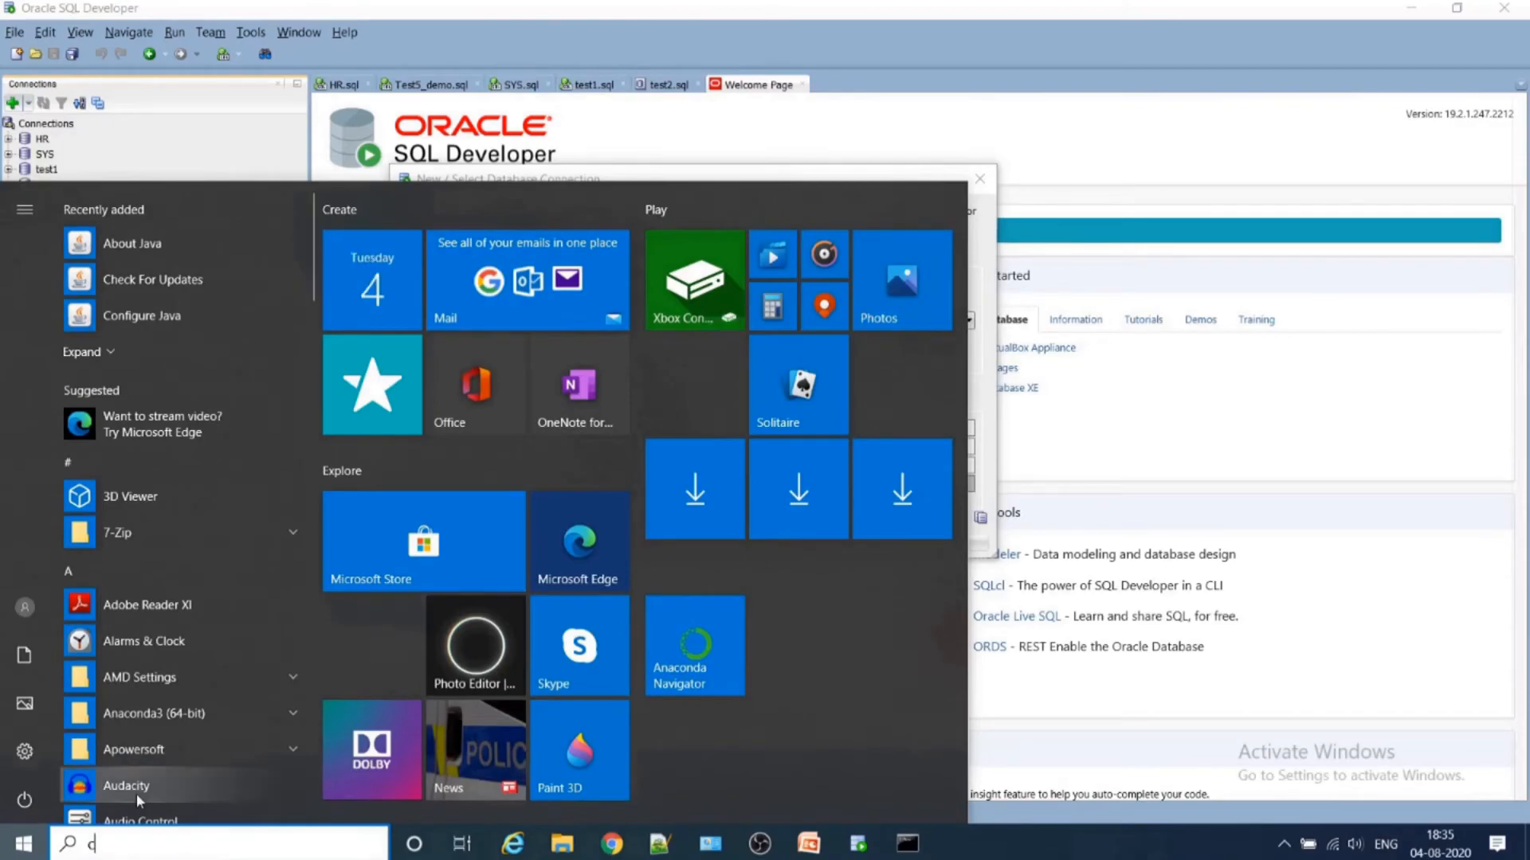
type("cmd")
right_click(247, 318)
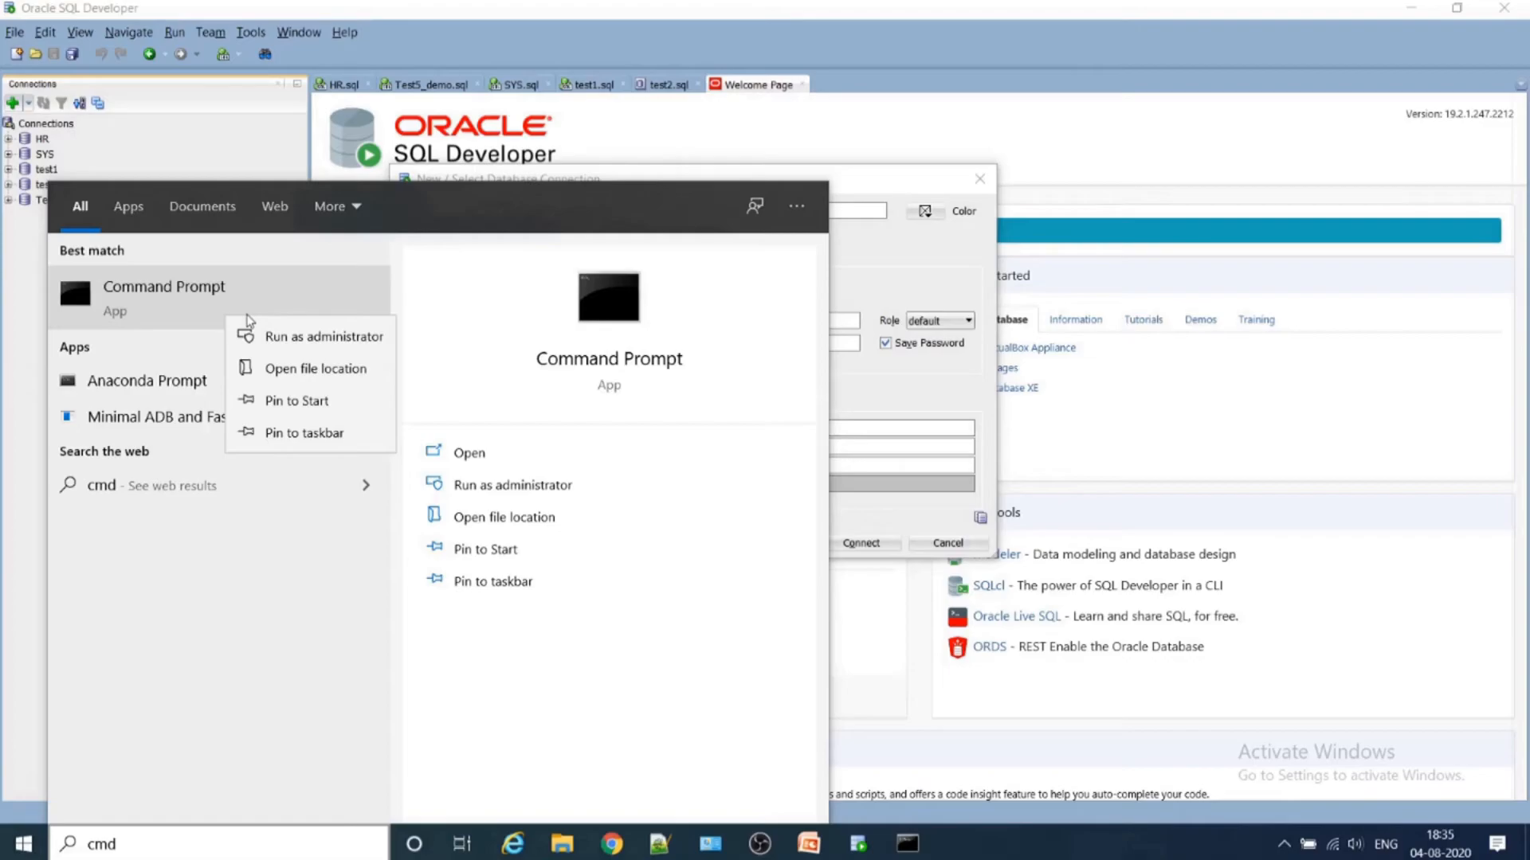
left_click(296, 336)
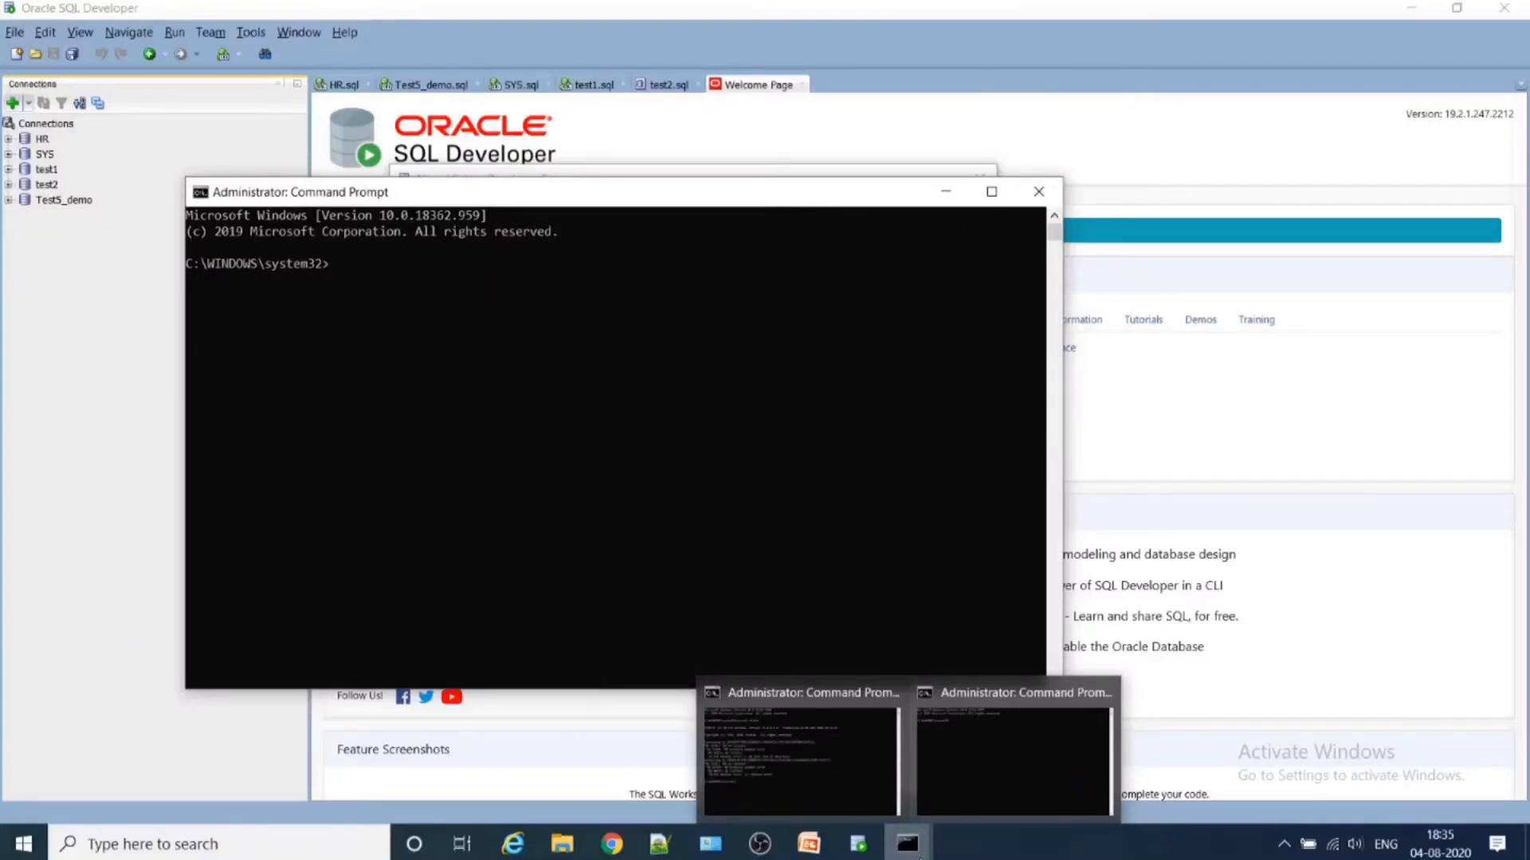
mouse_move(896, 807)
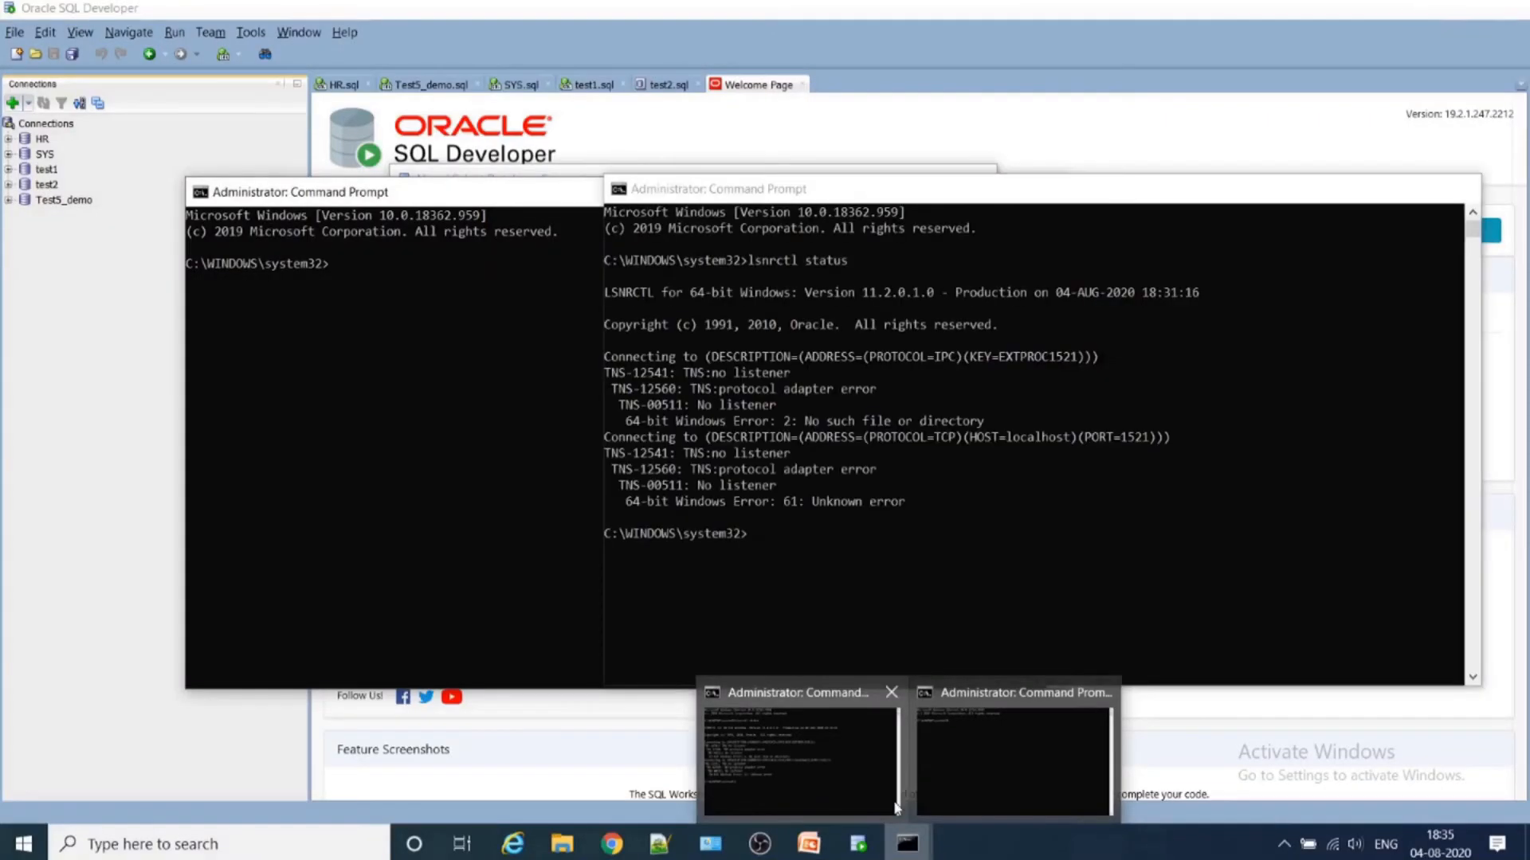
left_click(896, 807)
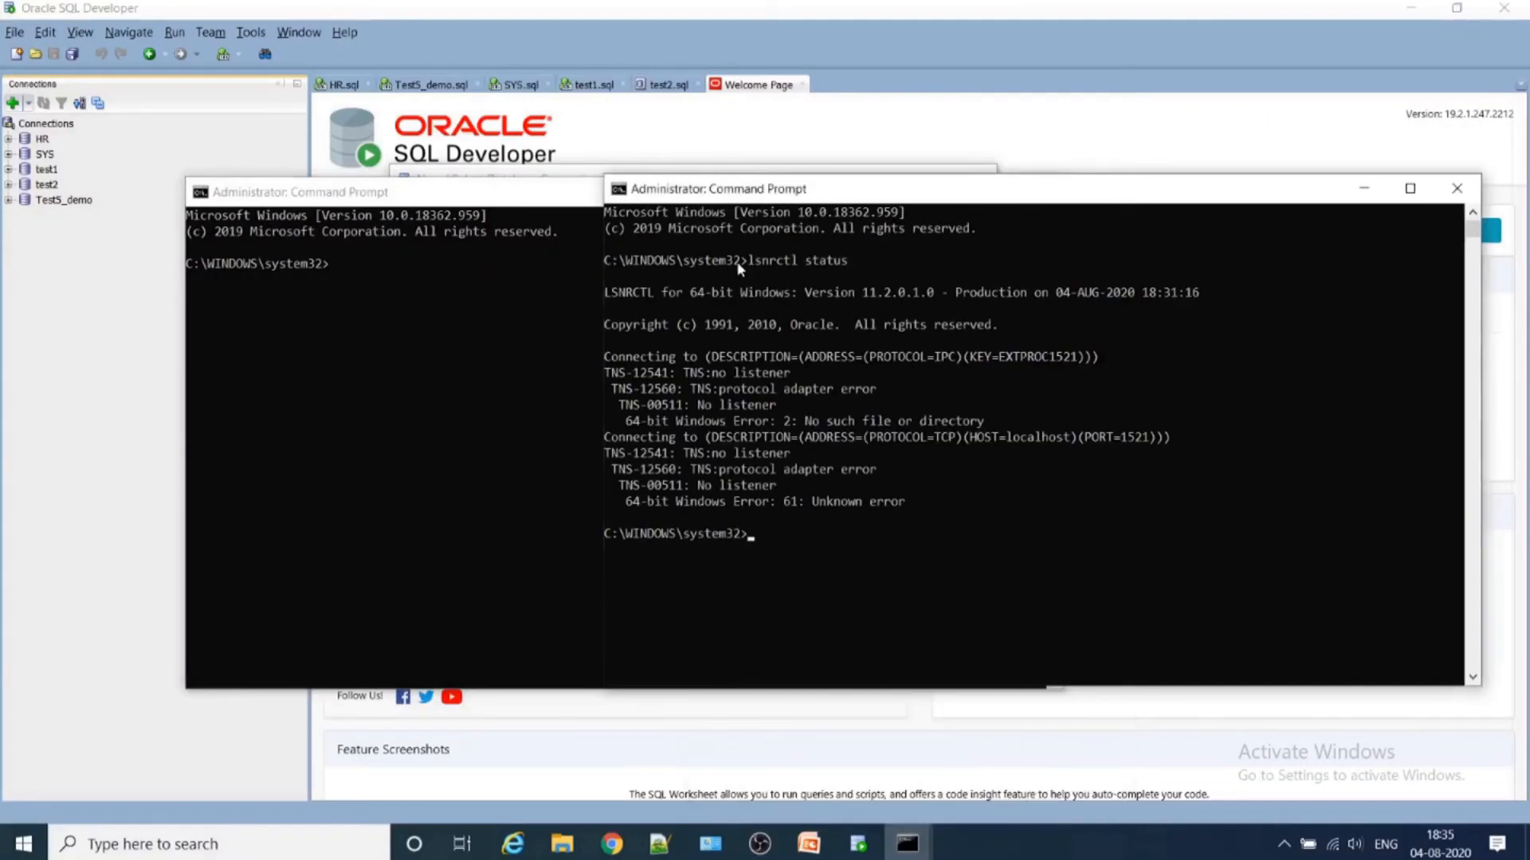
- Check the listener by running lsnrctl status in the new administrator Command Prompt
left_click(562, 292)
type("lsnrct")
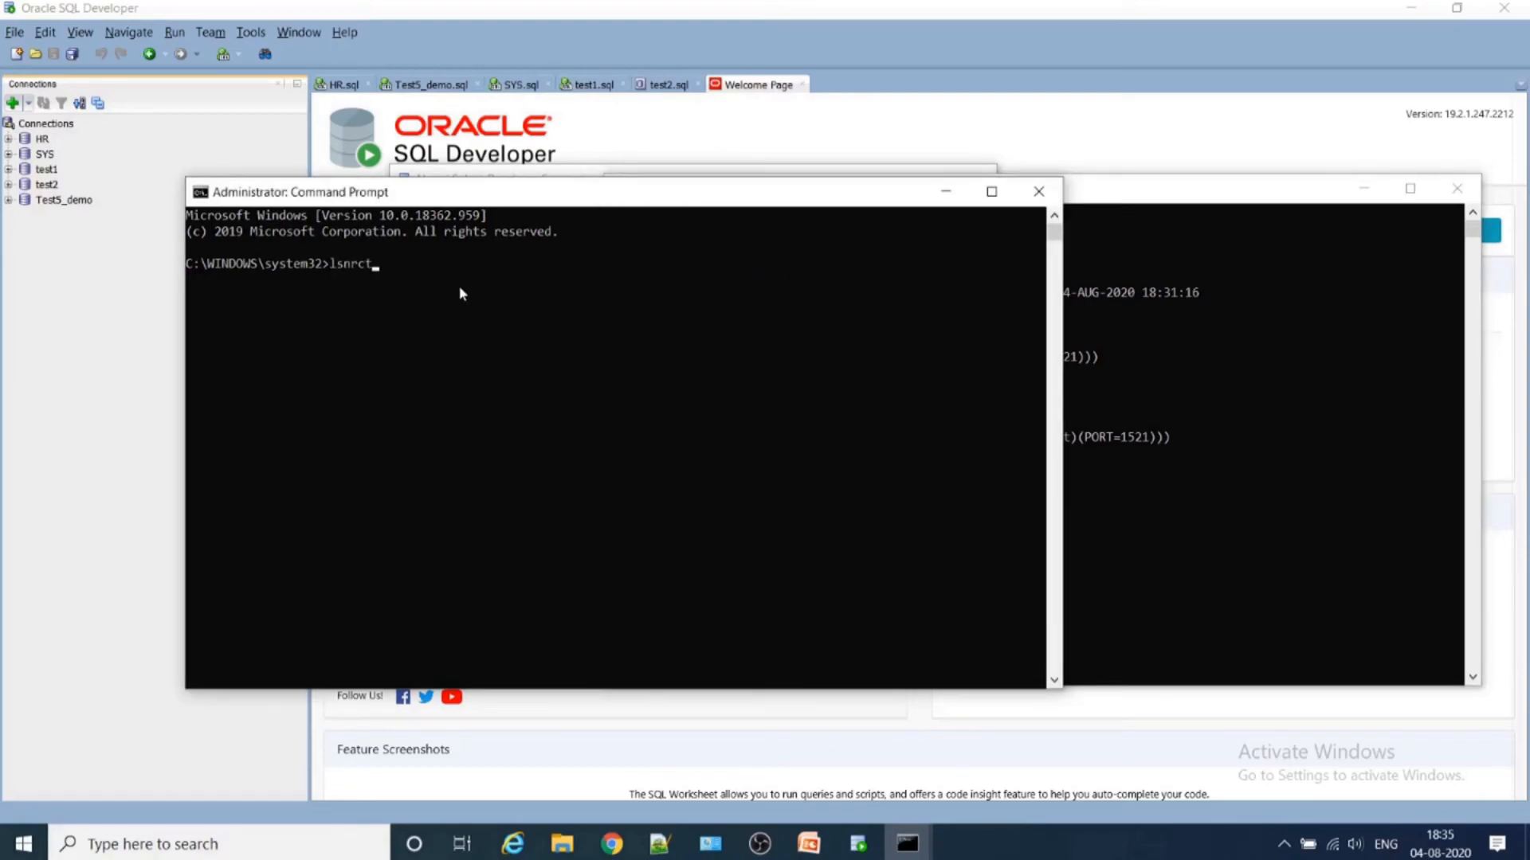
type("l status")
key("Return")
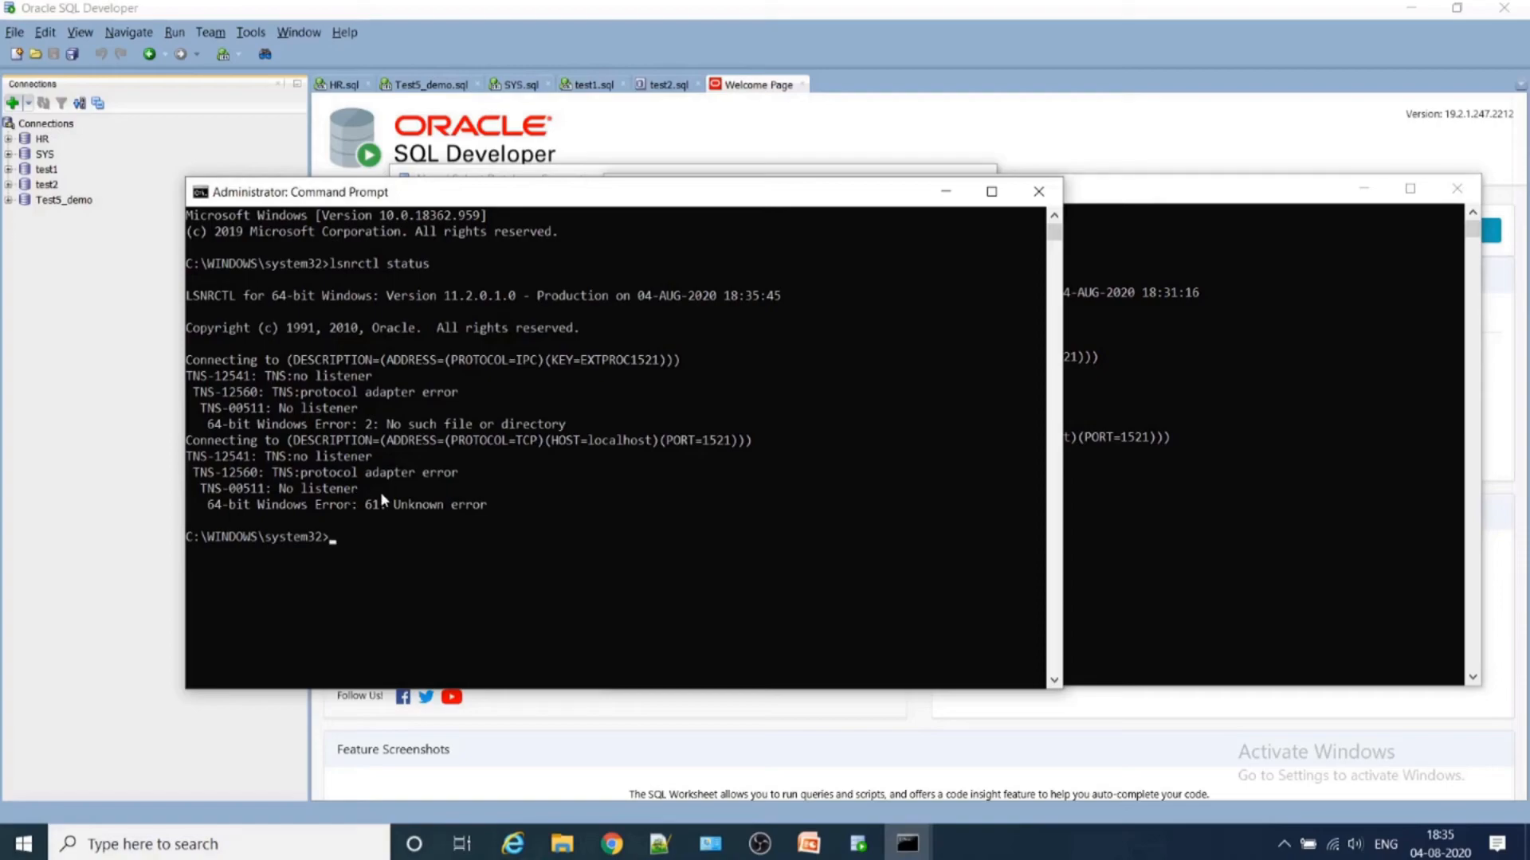
- Try the bare start command, return to the previous Command Prompt window, and repeat lsnrctl status
type("start")
key("Return")
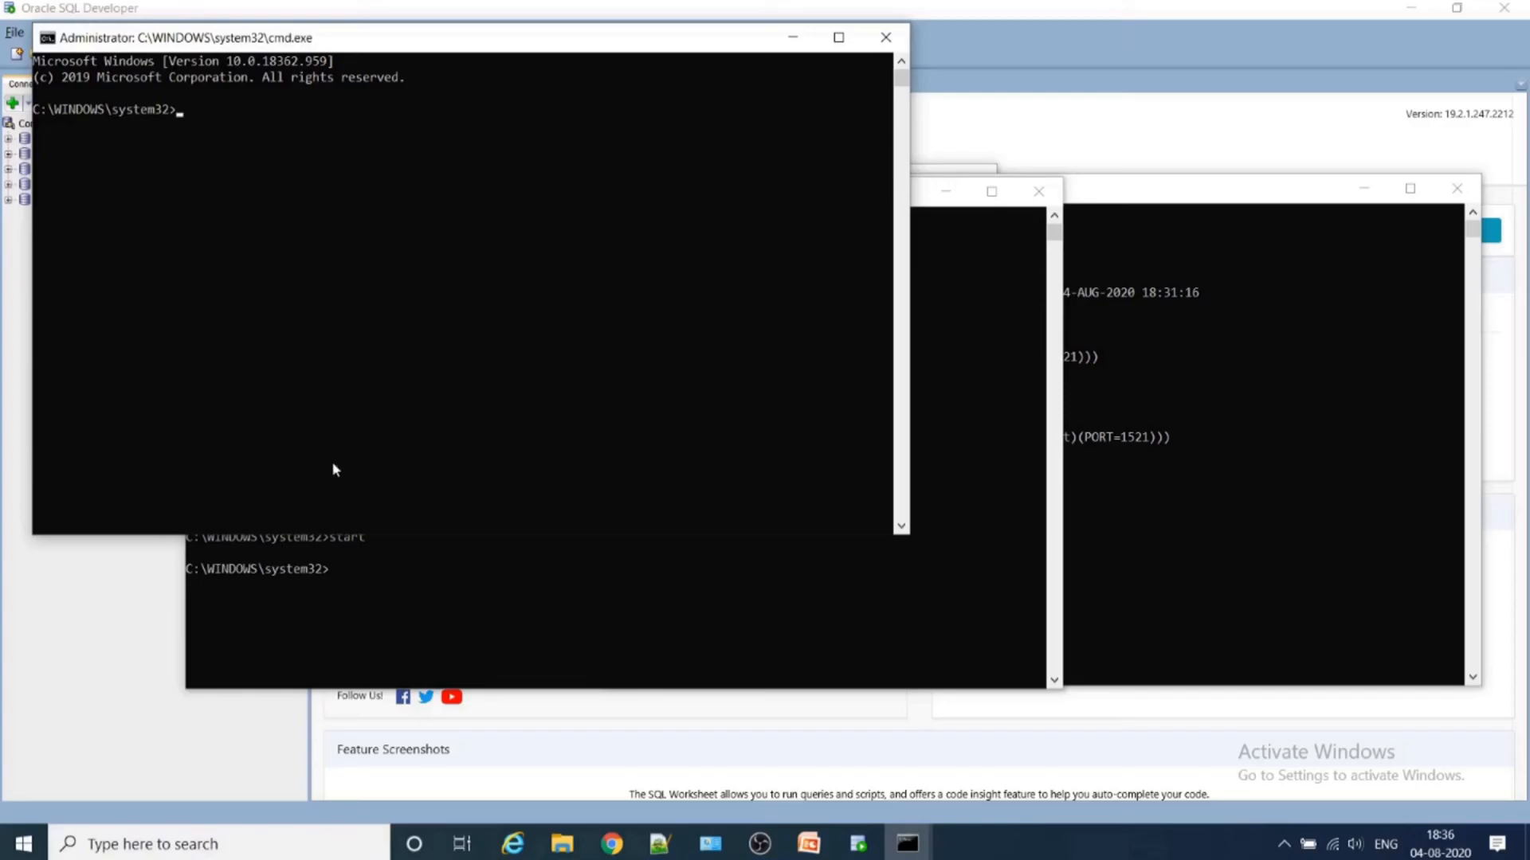
left_click(474, 580)
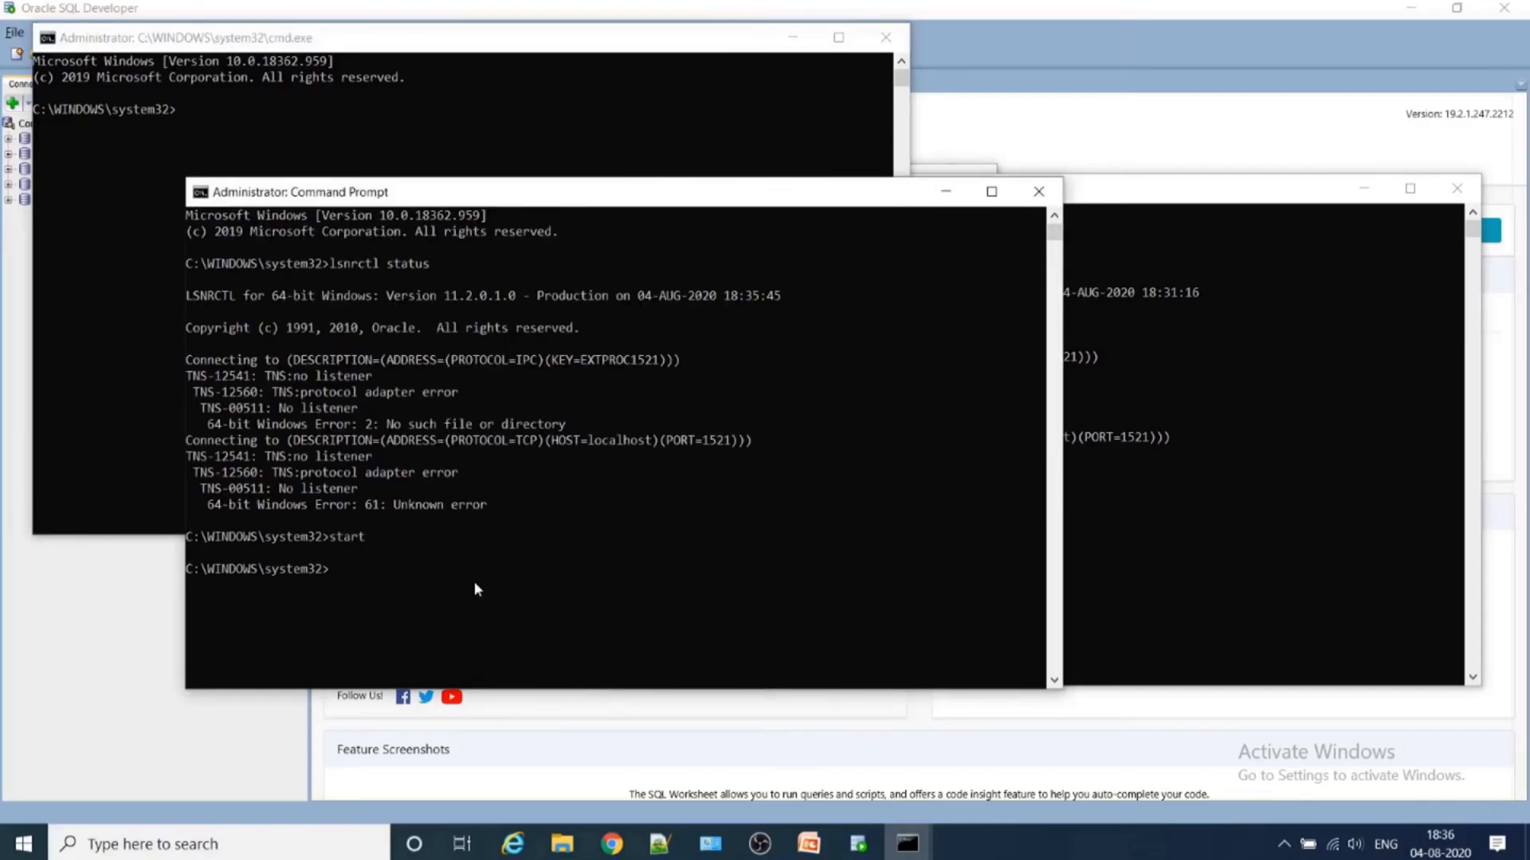
key("Up")
key("Up")
key("Return")
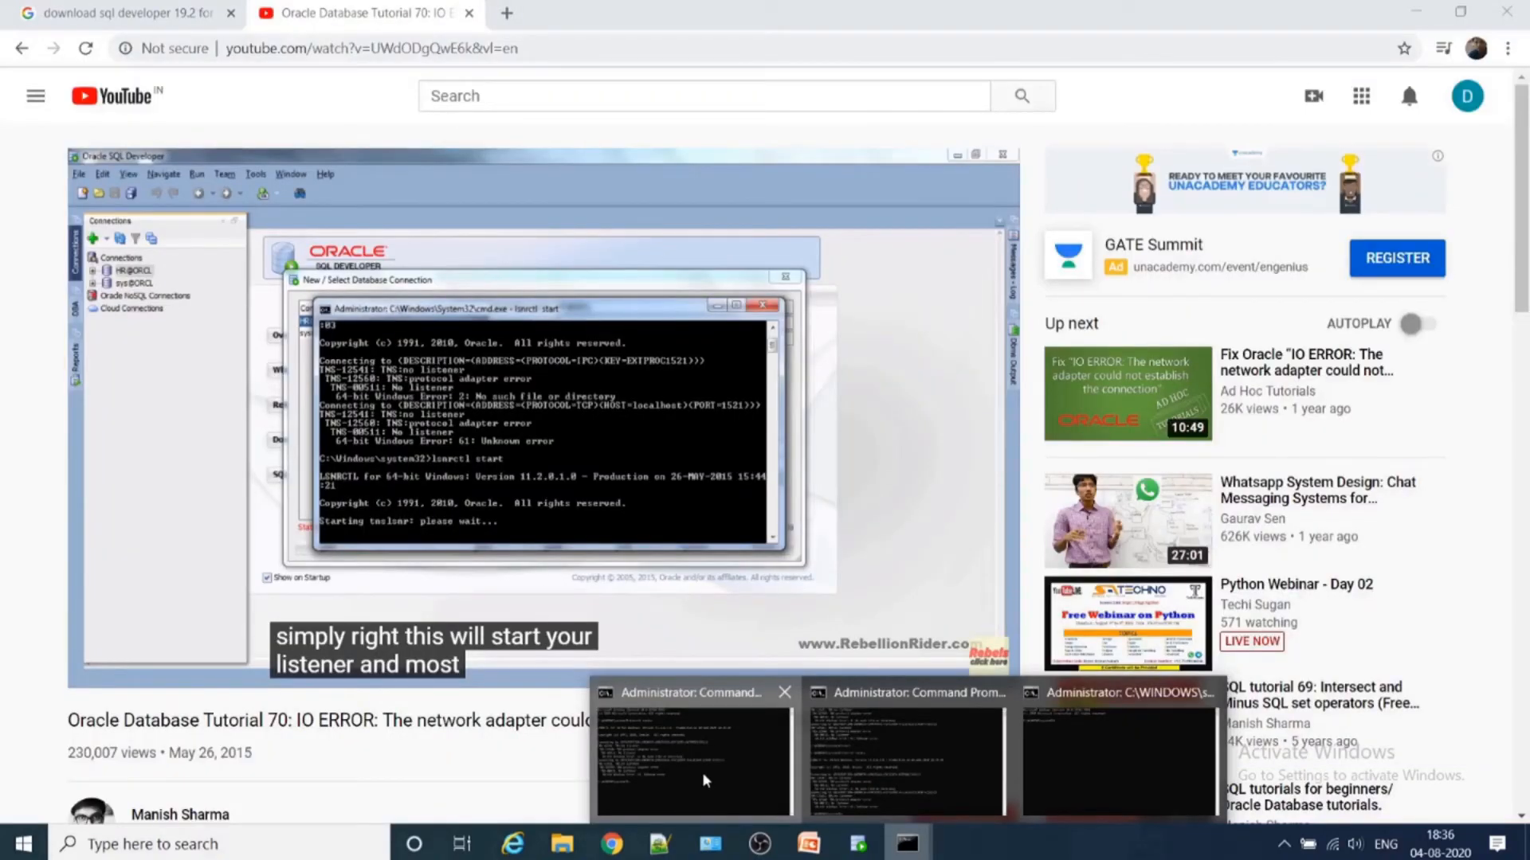
- Start the Oracle listener with lsnrctl start in the first administrator Command Prompt
left_click(704, 779)
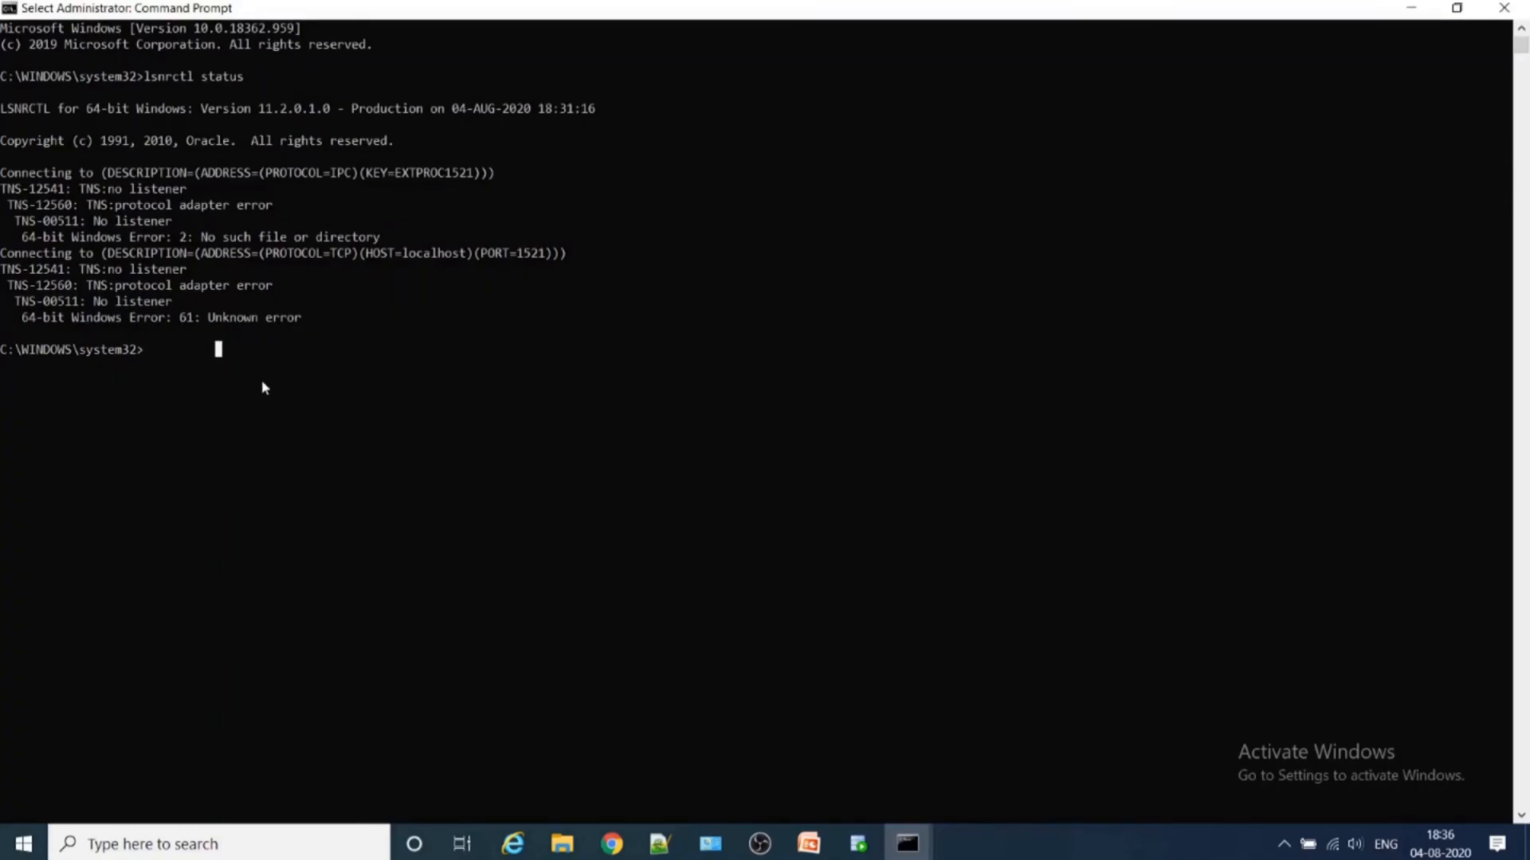
type("lsnrctl")
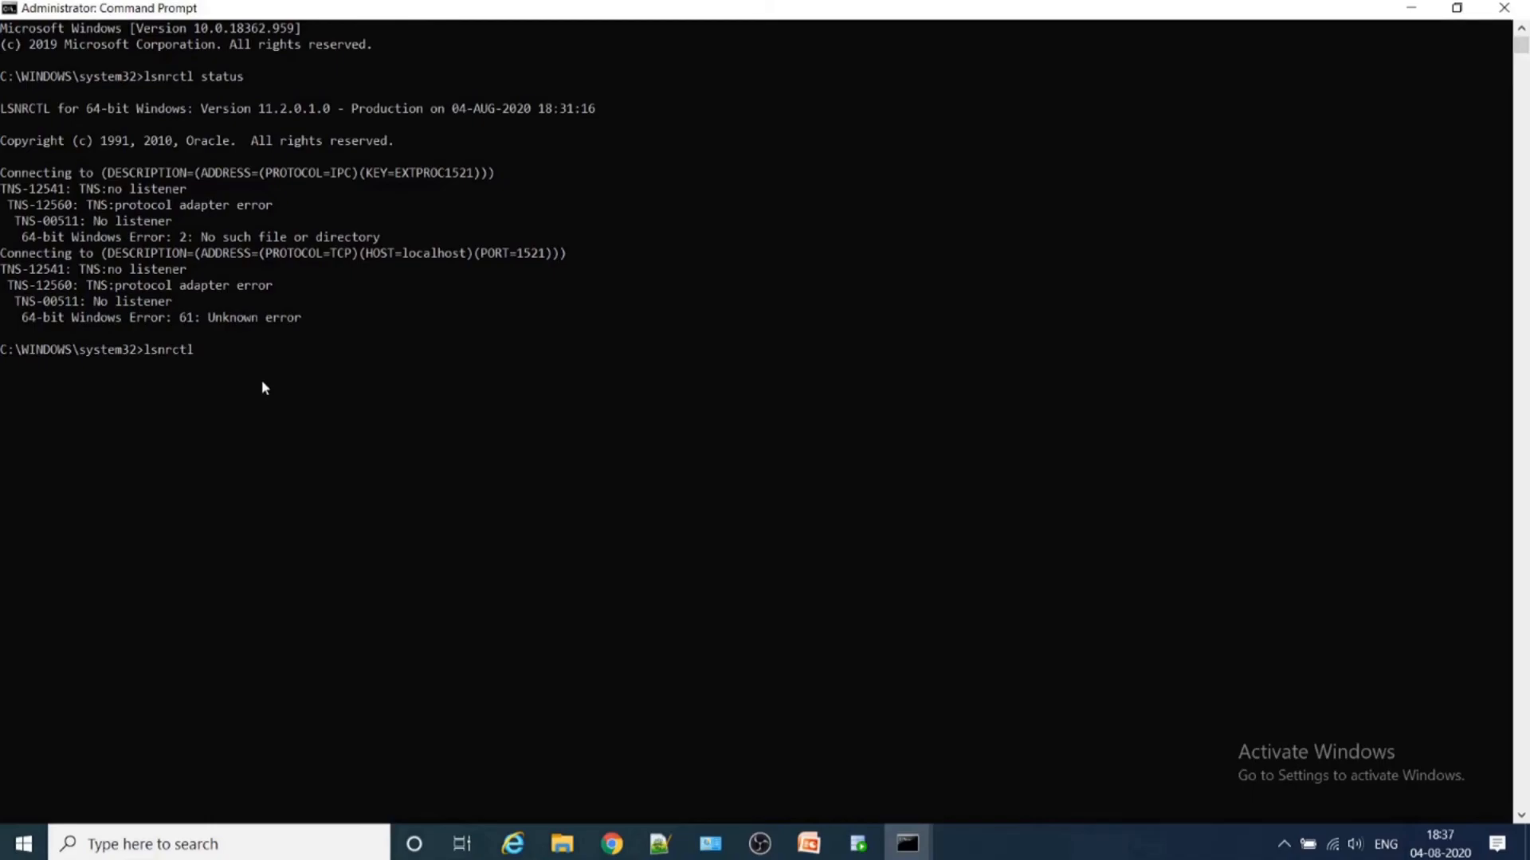
type(" start")
key("Return")
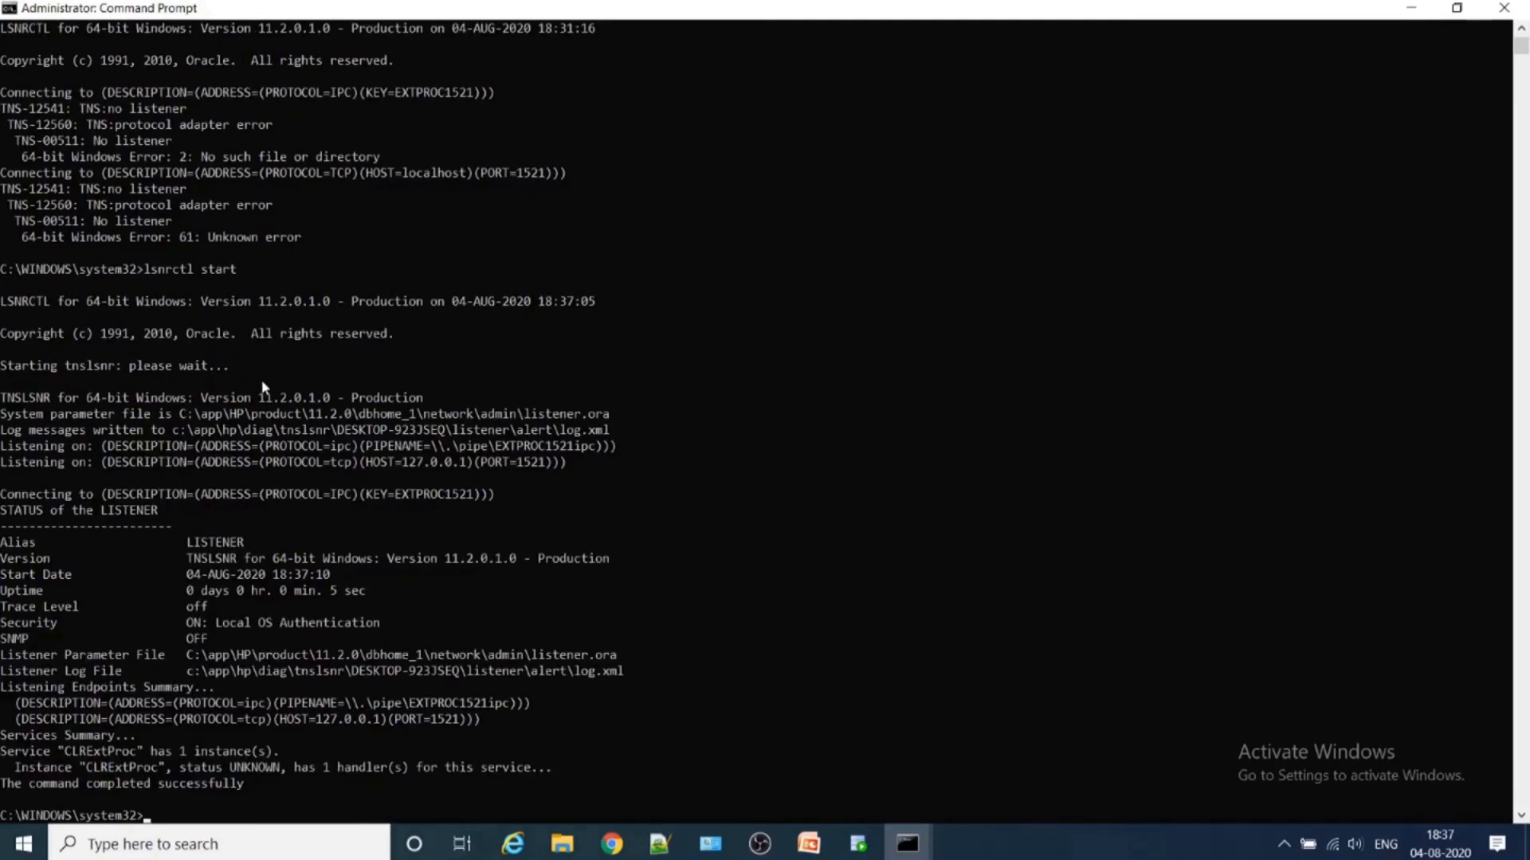
- Check the started listener with lsnrctl status, and switch to SQL Developer to test the First connection
key("Up")
key("Up")
key("Return")
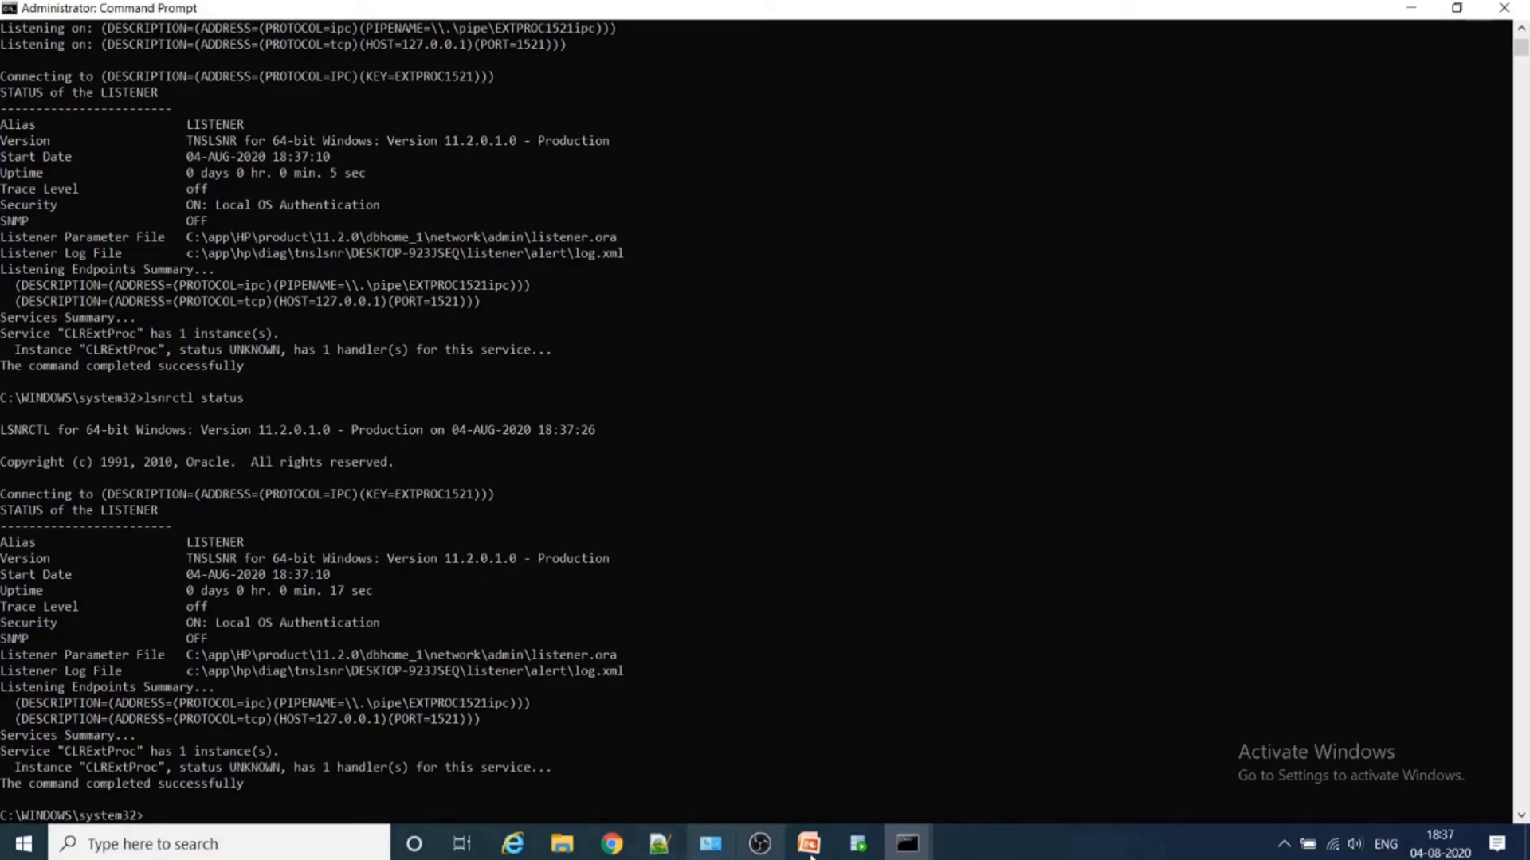
left_click(858, 844)
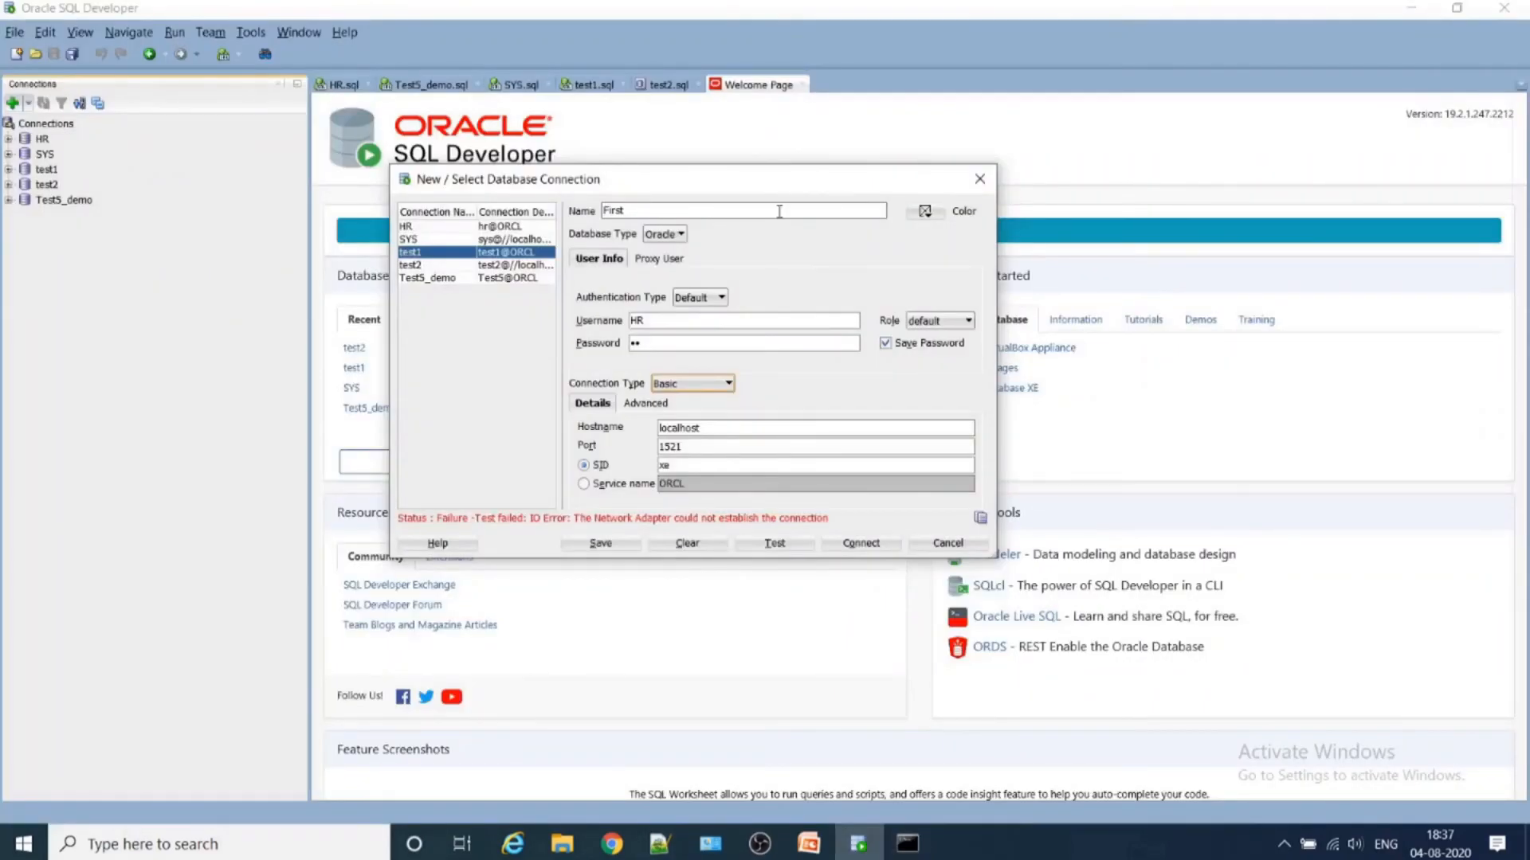
left_click(789, 543)
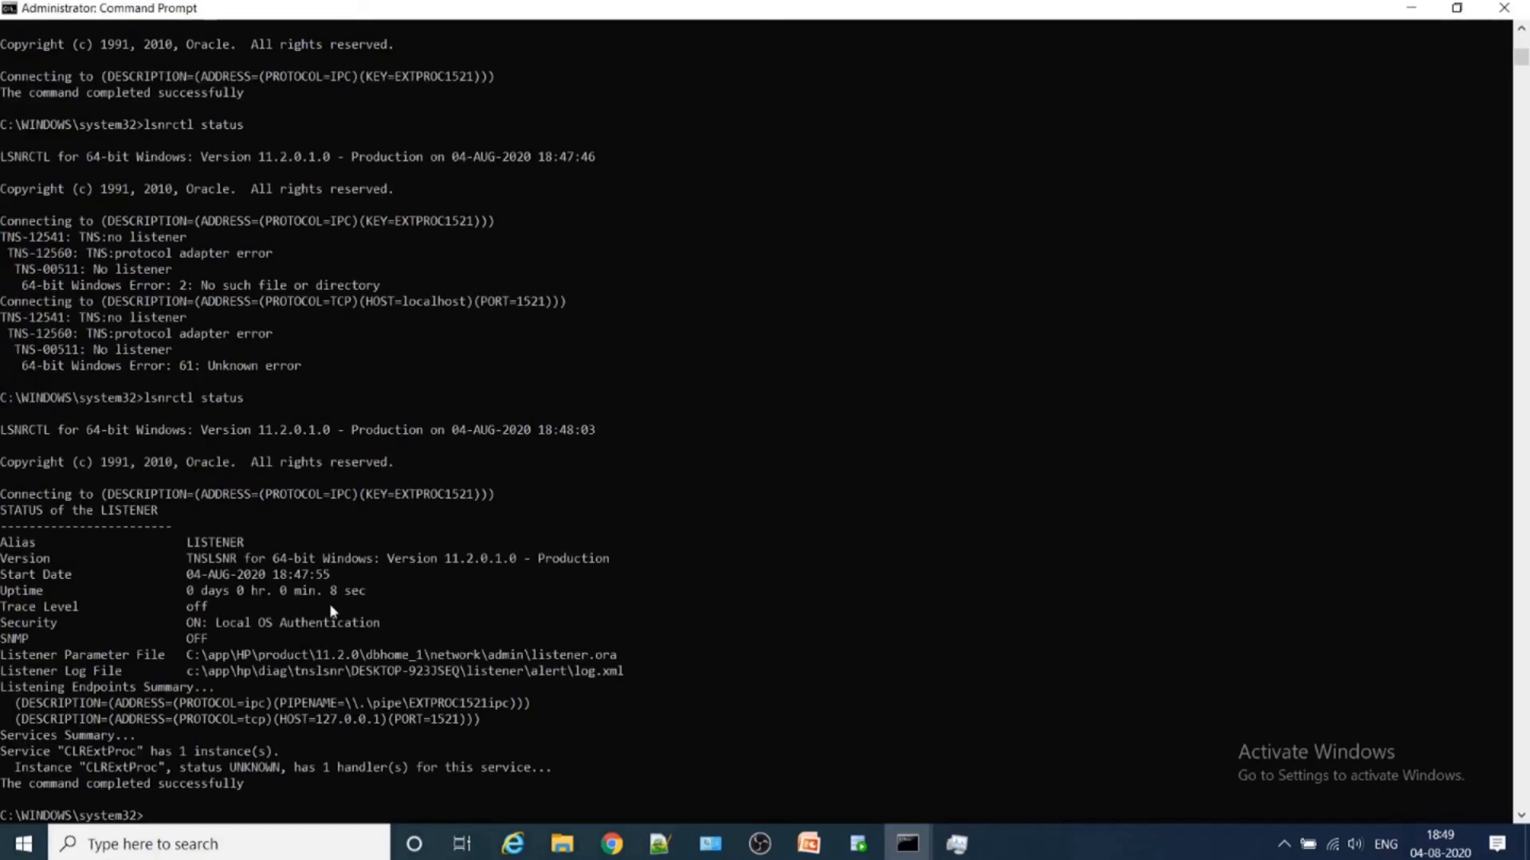
- Rerun lsnrctl status in the Command Prompt to examine the services registered with the listener
key("Up")
key("Return")
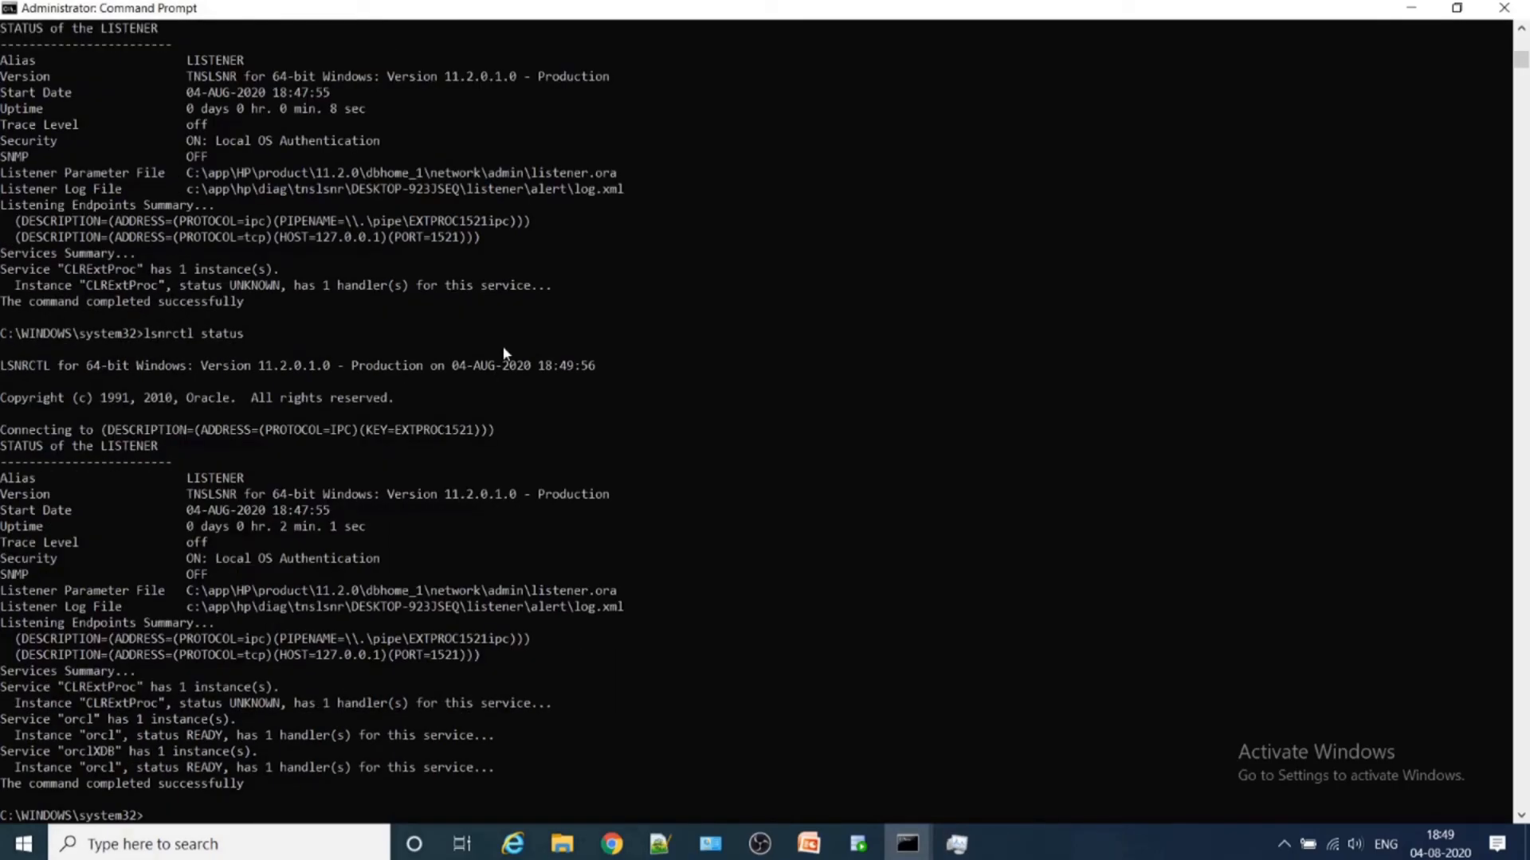
- Check the Oracle services in Task Manager, trying to start OracleJobSchedulerORCL and selecting OracleOraDb11g_home1TNSListener
left_click(978, 855)
right_click(979, 854)
right_click(1043, 839)
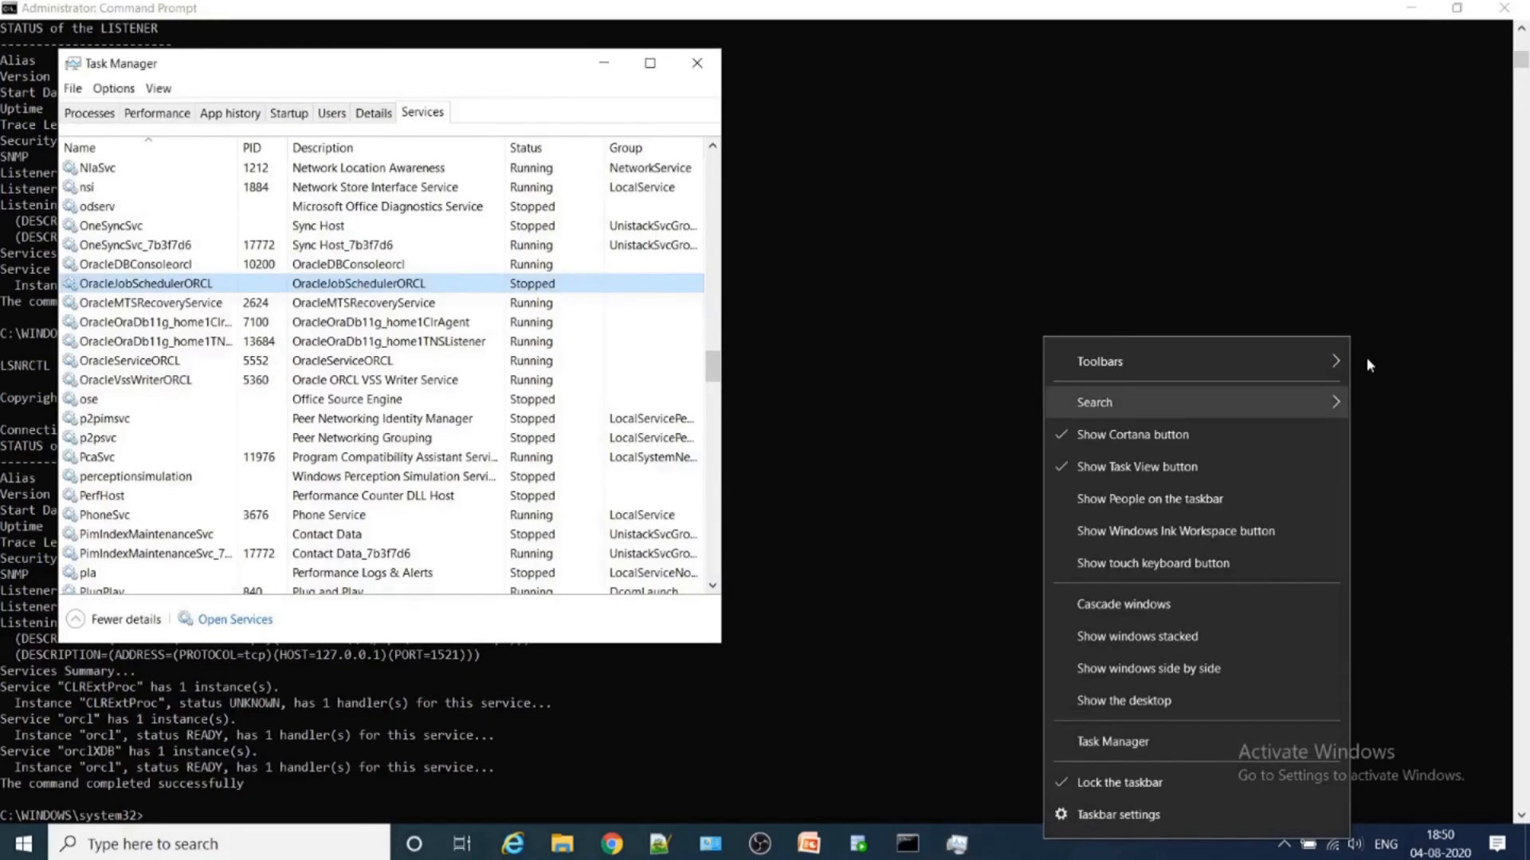
left_click(962, 831)
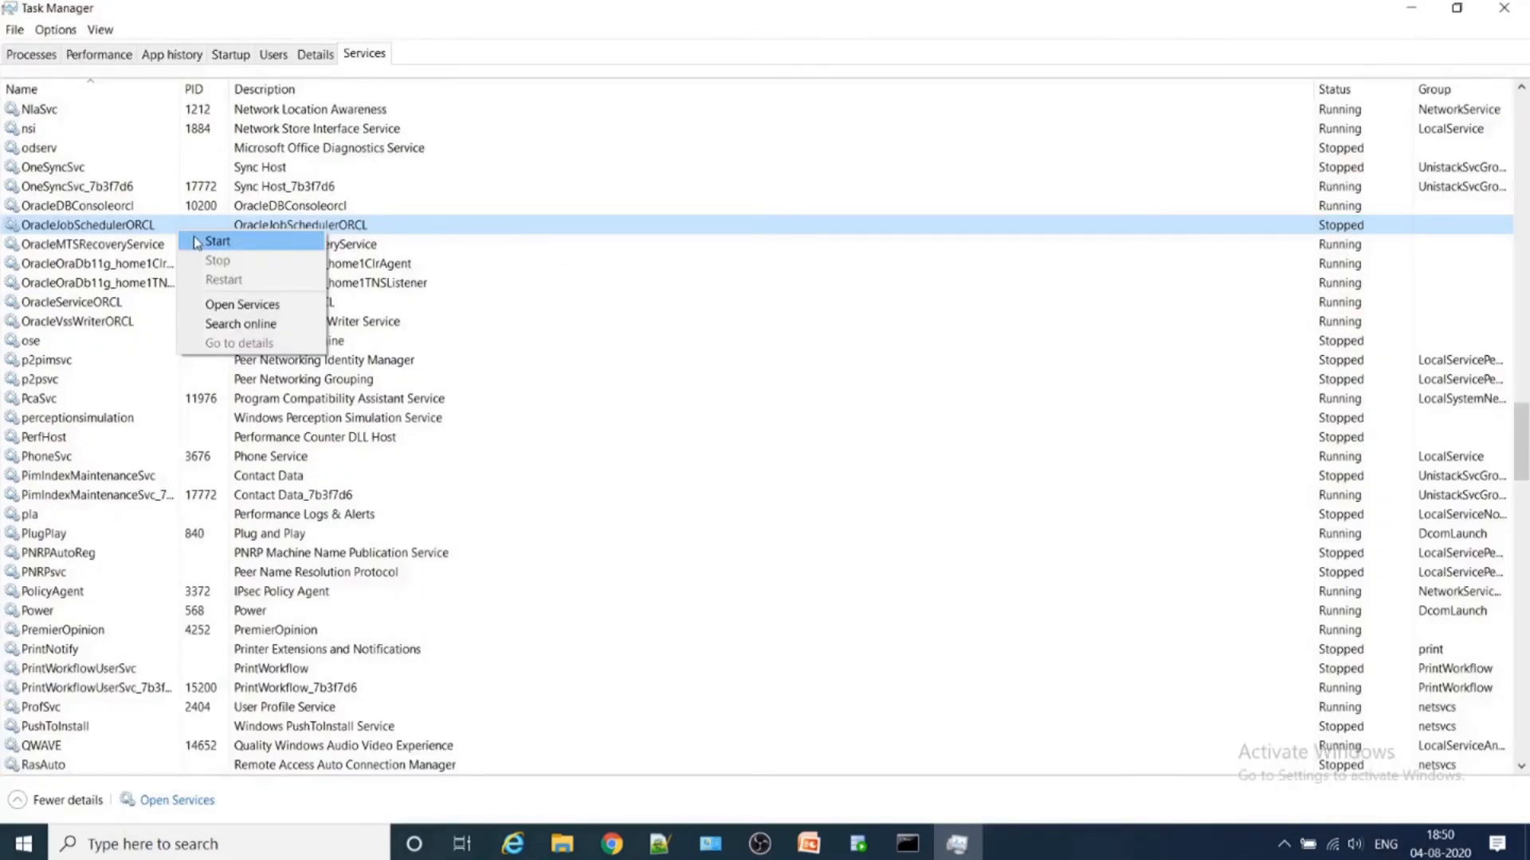
left_click(199, 242)
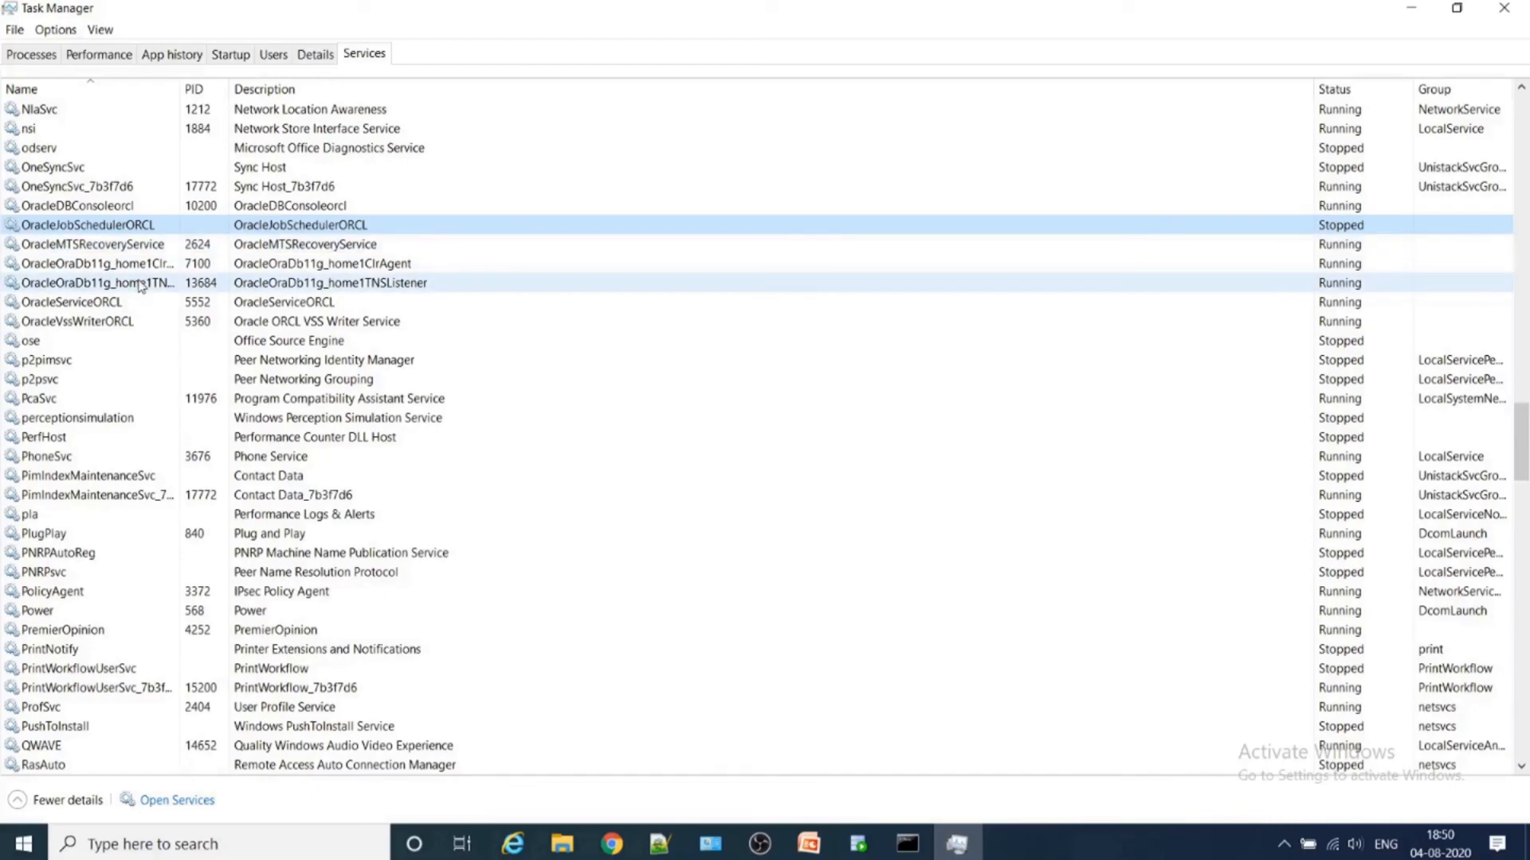
left_click(428, 285)
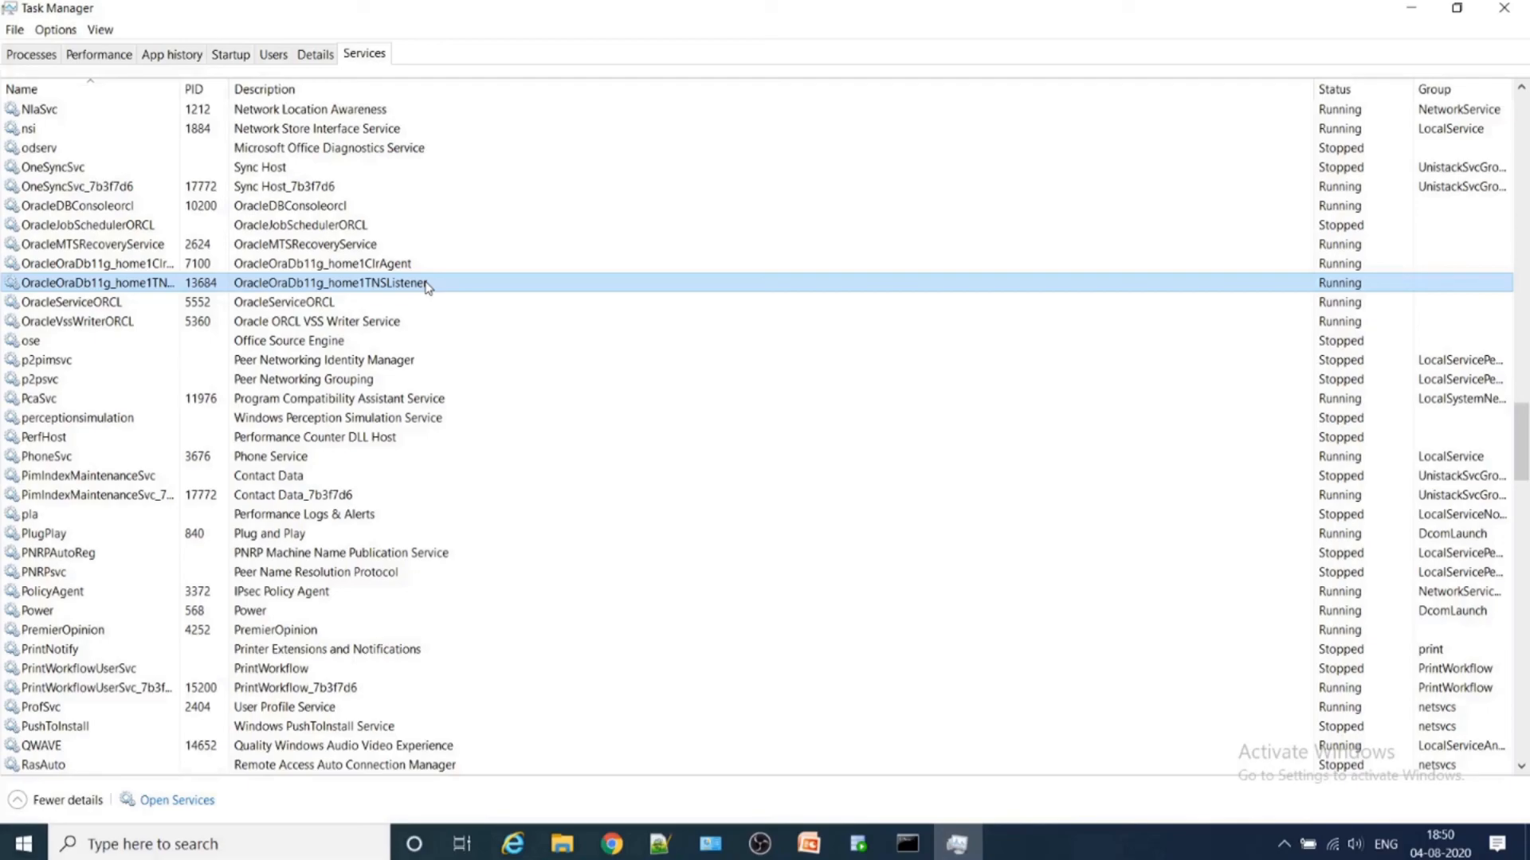
- Switch to SQL Developer, replace the connection name abc with First, and test the TNS connection
key("alt+Tab")
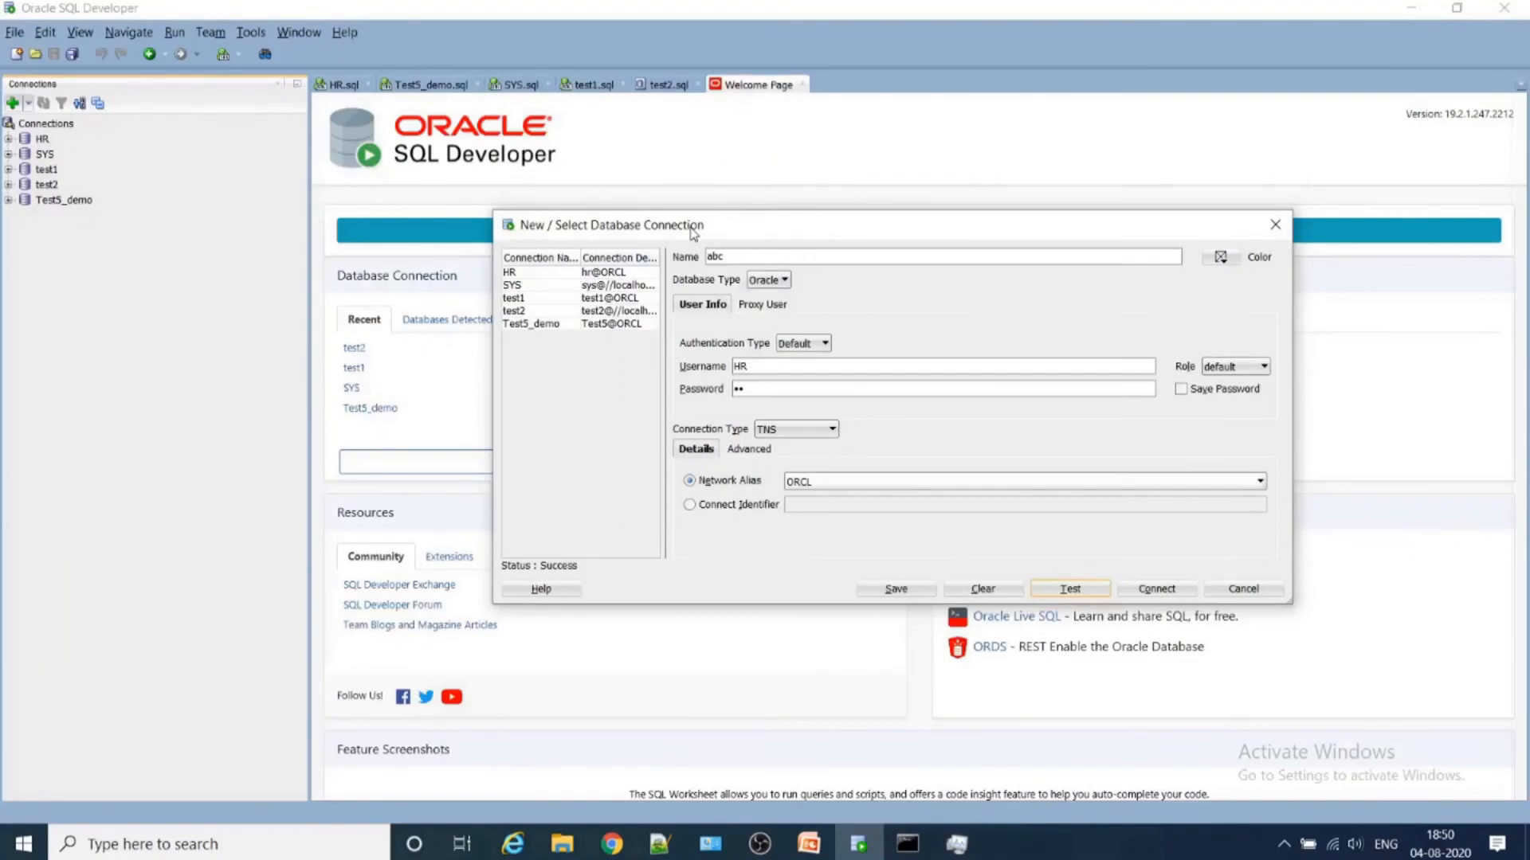
left_click(722, 256)
key("BackSpace")
key("BackSpace")
key("BackSpace")
left_click(1090, 594)
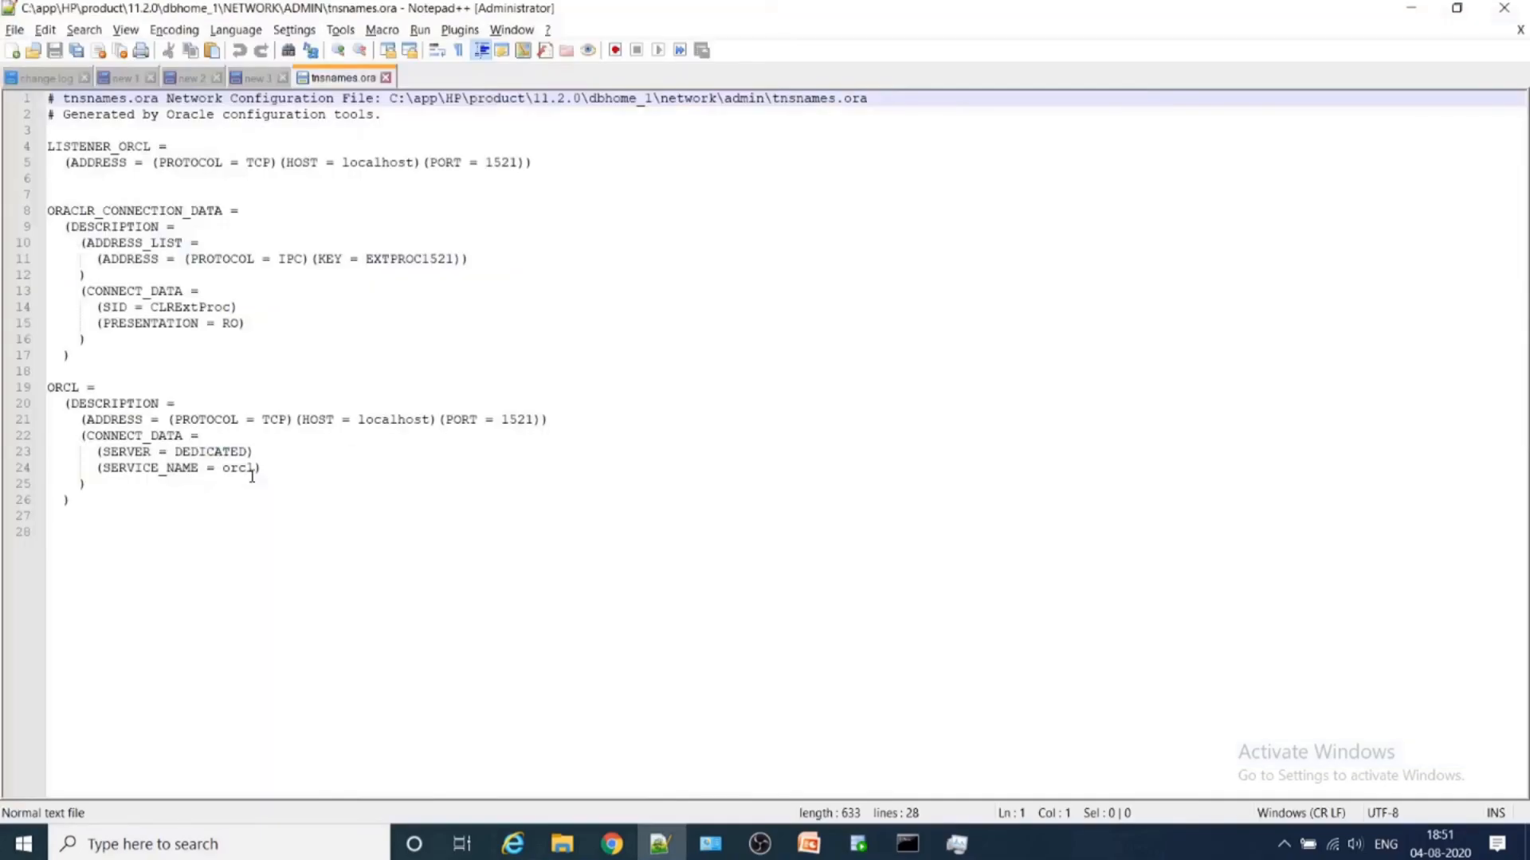
- Switch to SQL Developer and open the First connection as HR, entering the account password
left_click(770, 532)
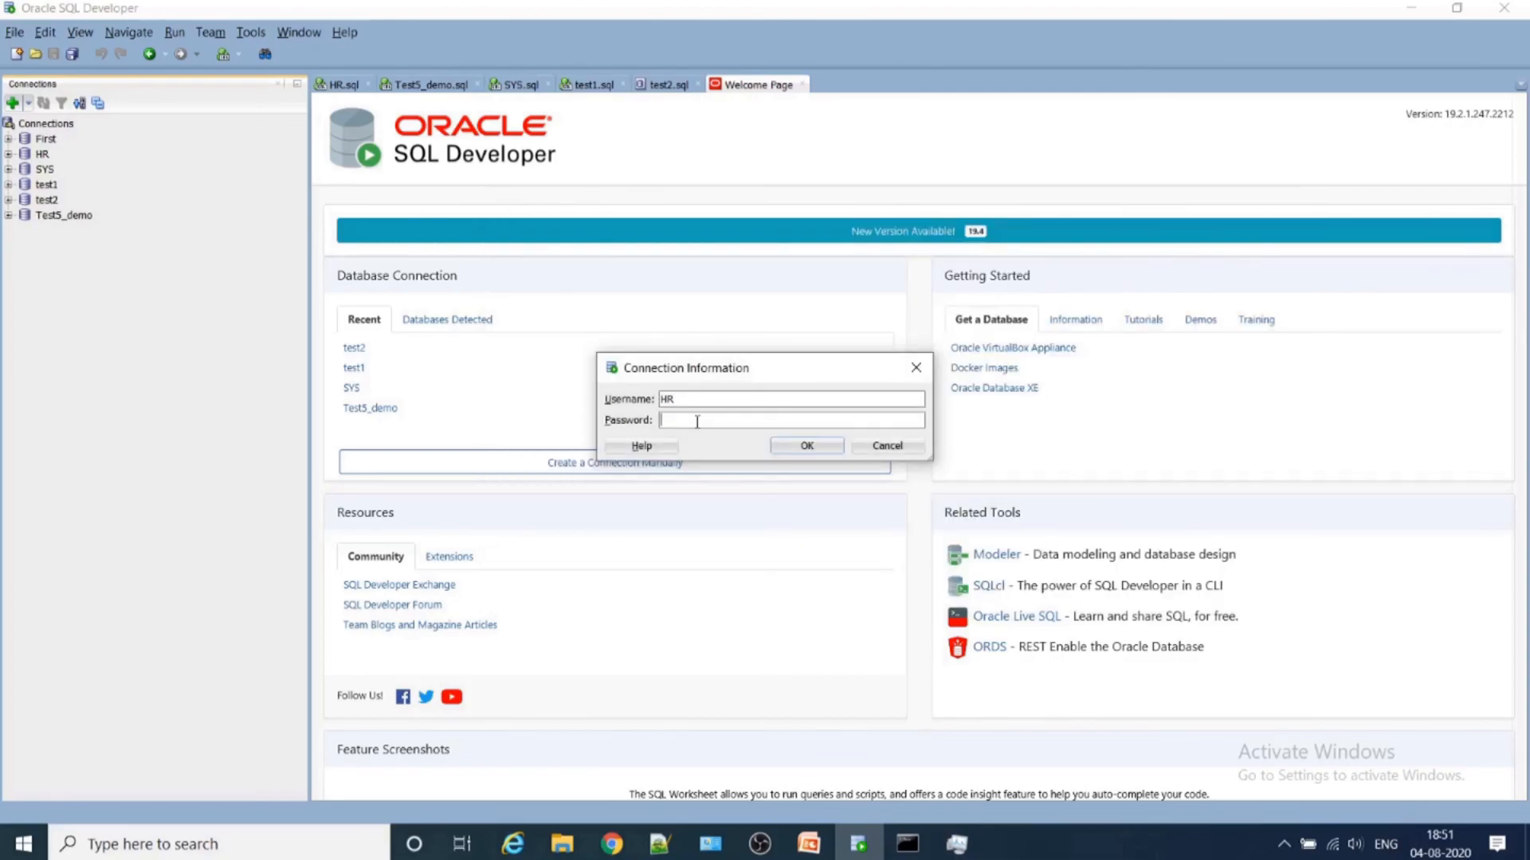
type("hr")
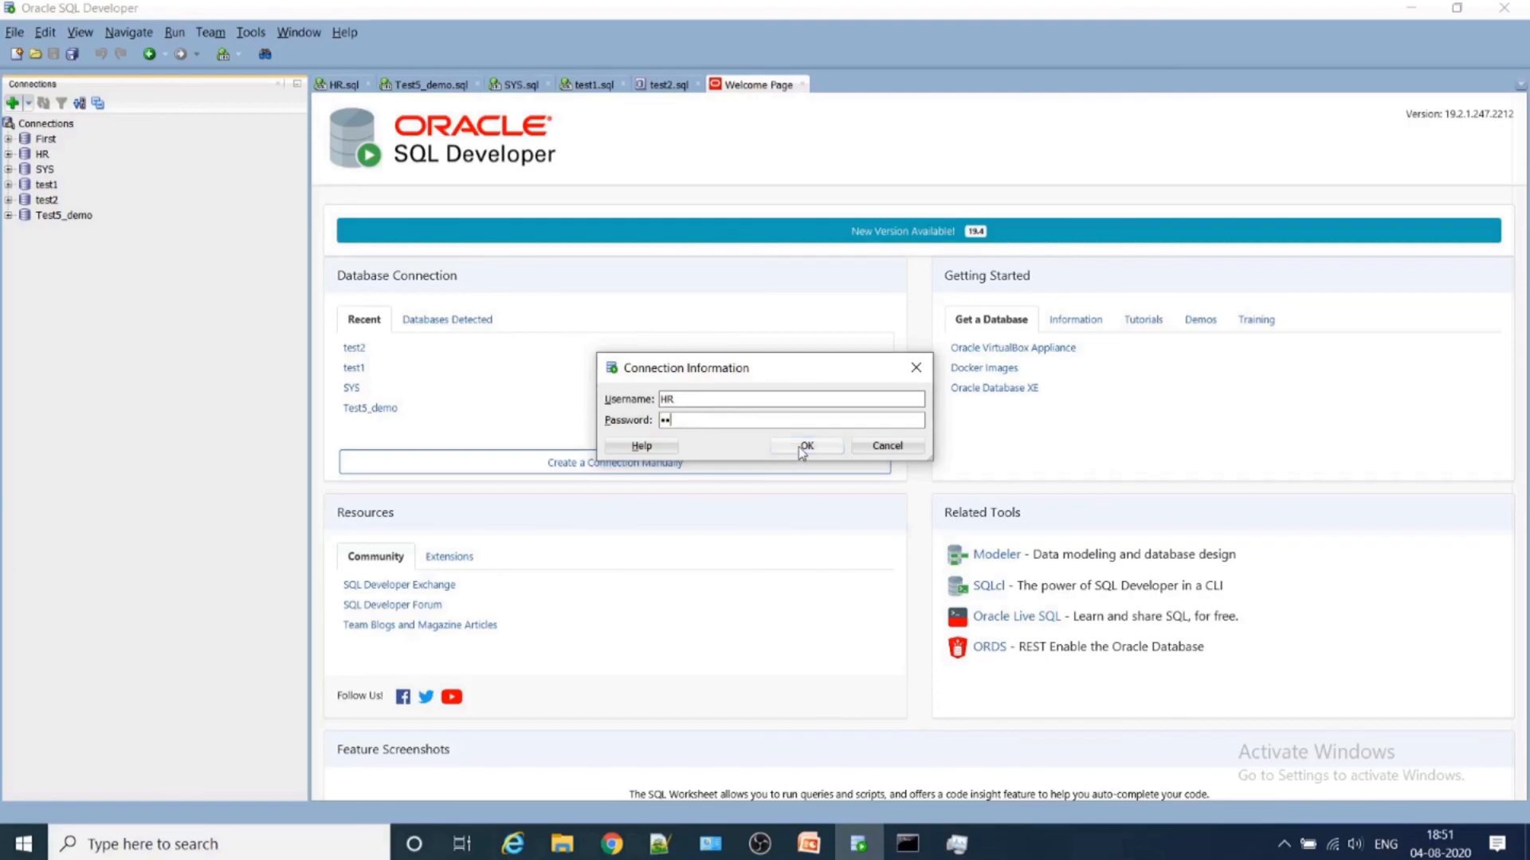
left_click(804, 447)
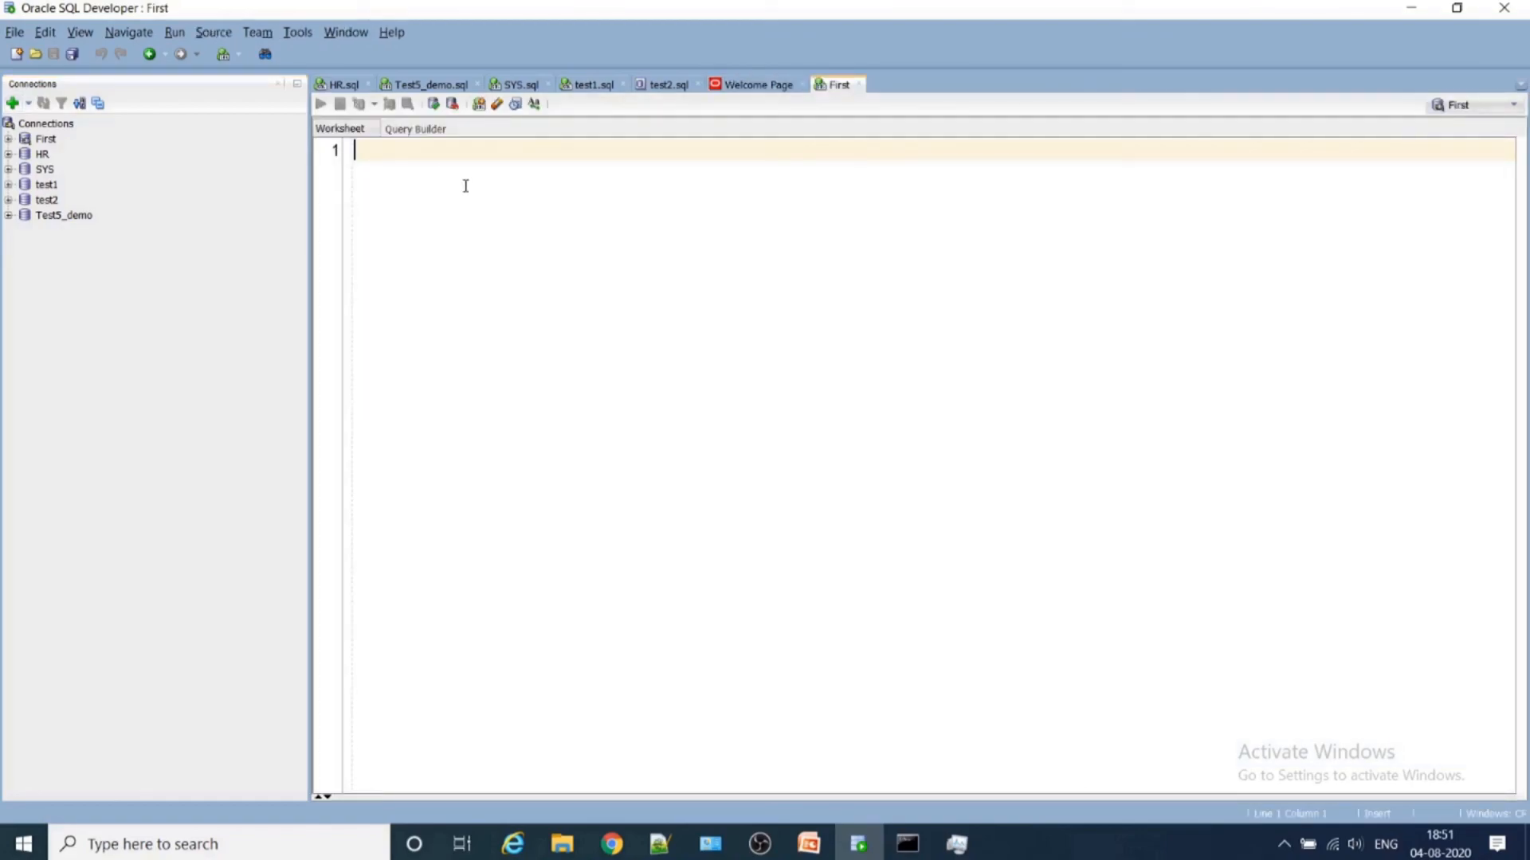
- Write show user; in the First worksheet and run it as a script to check the connected user
type("show")
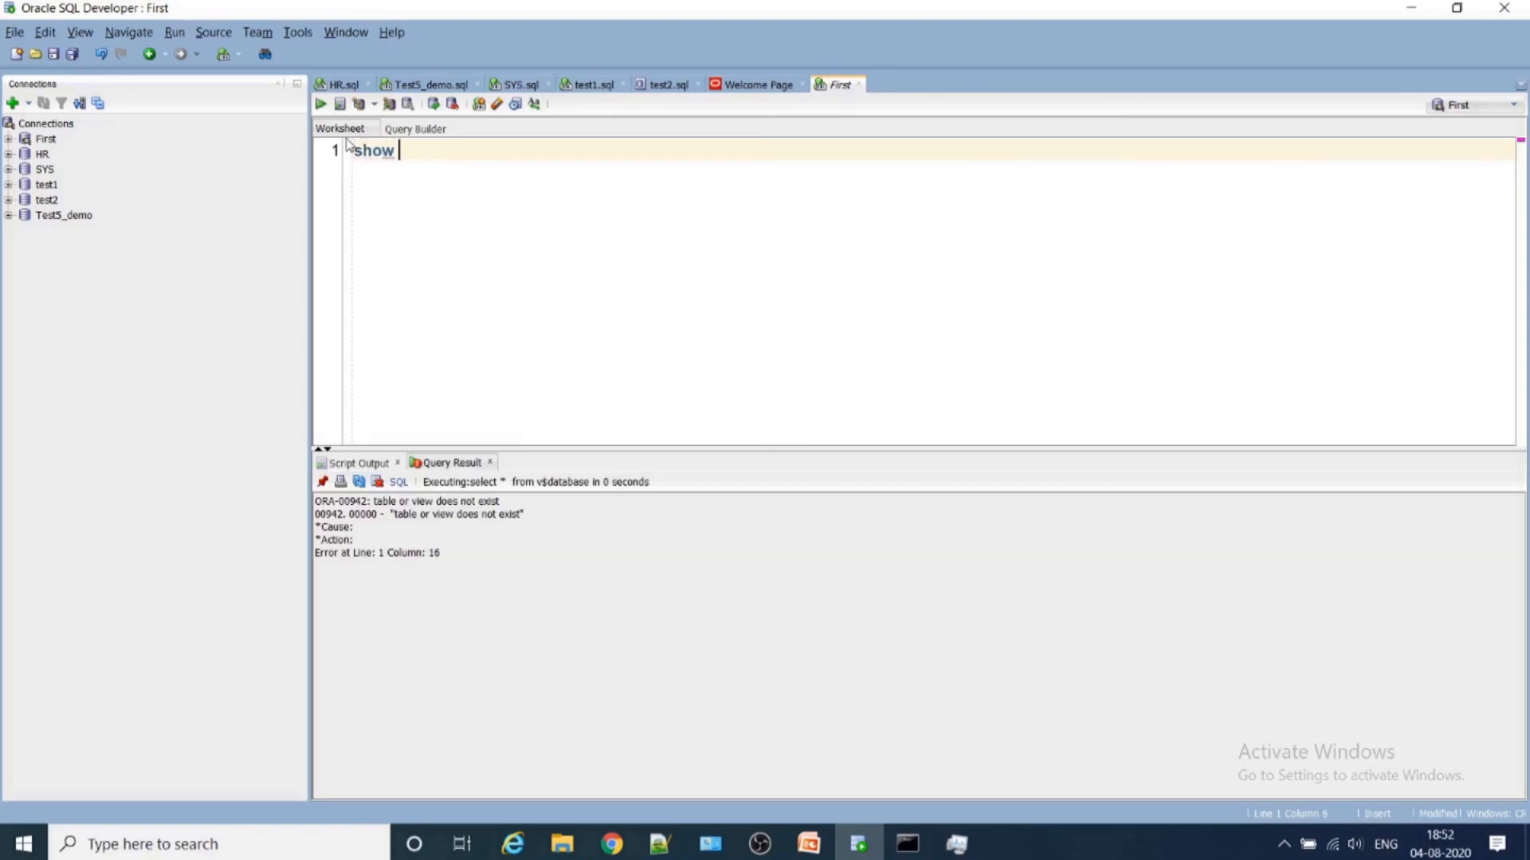
type(" user")
type(";")
key("F5")
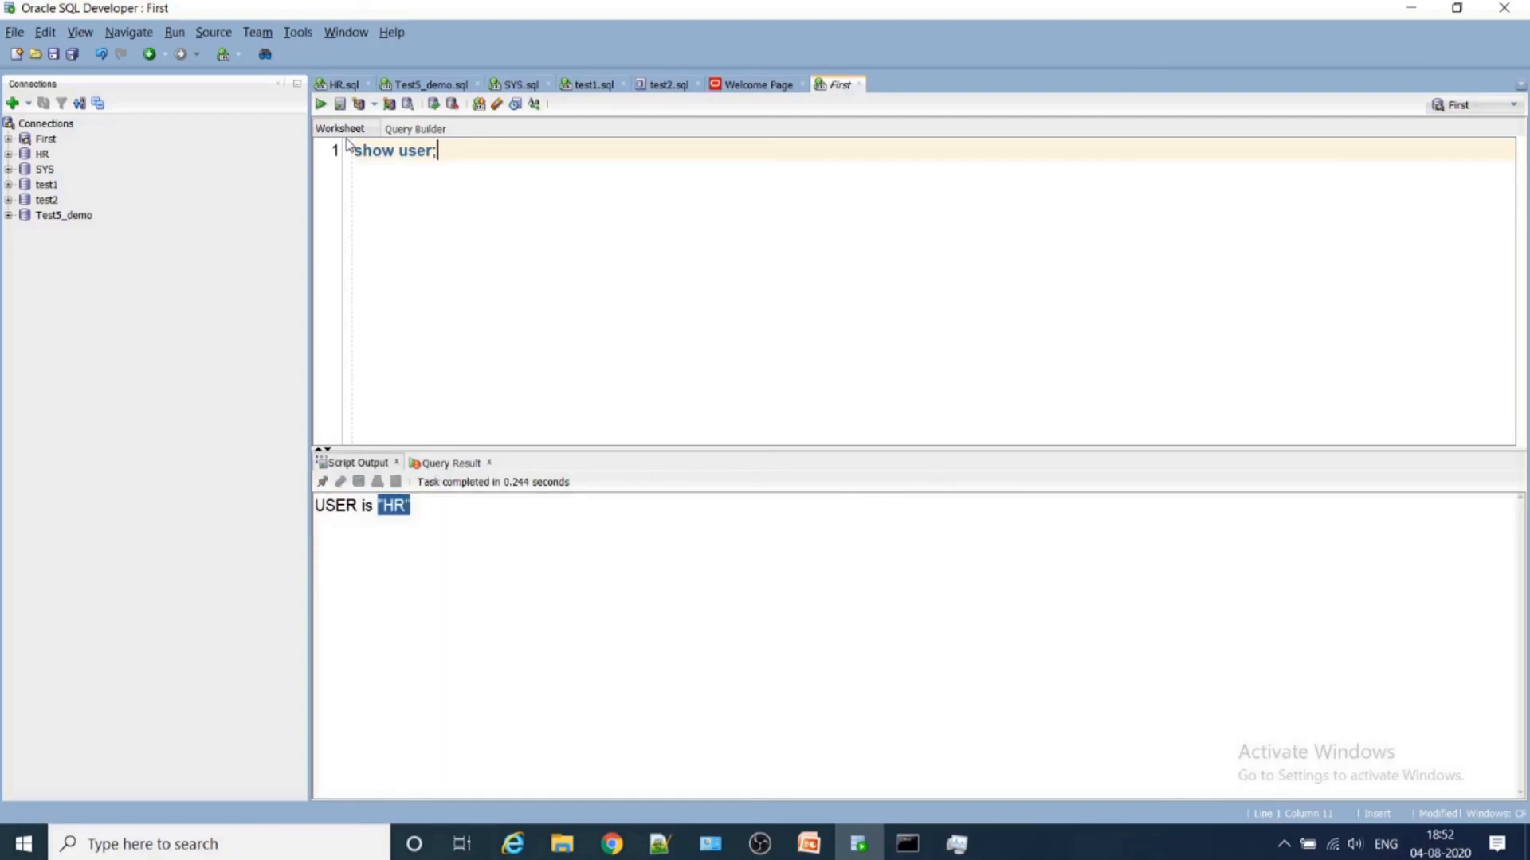
key("F5")
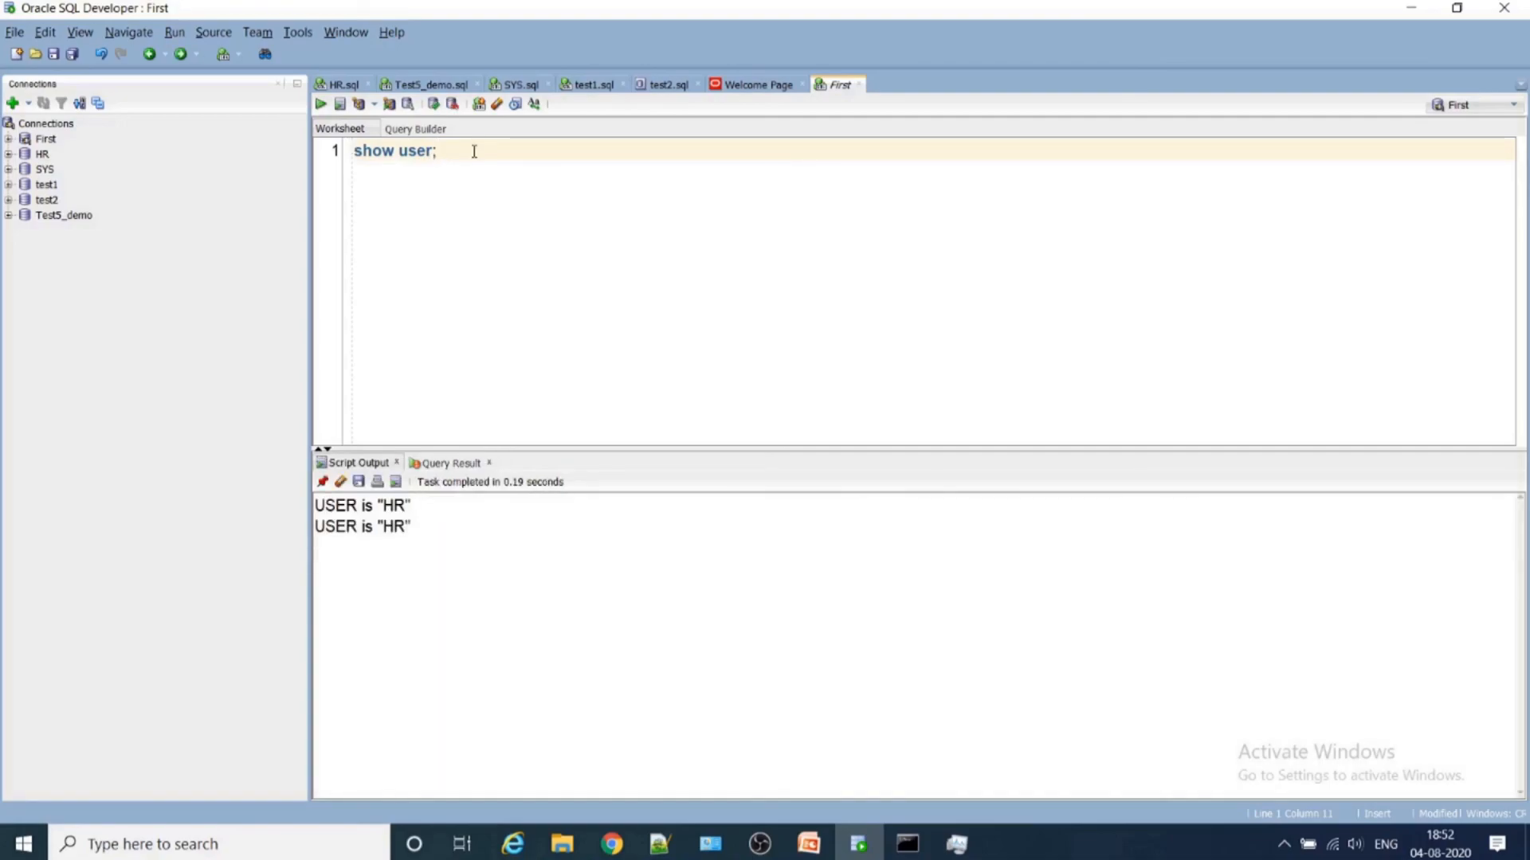
- Add the query select sysdate from dual; on line 4, below show user;, and run it as a single statement
key("Return")
key("Return")
key("Return")
type("select")
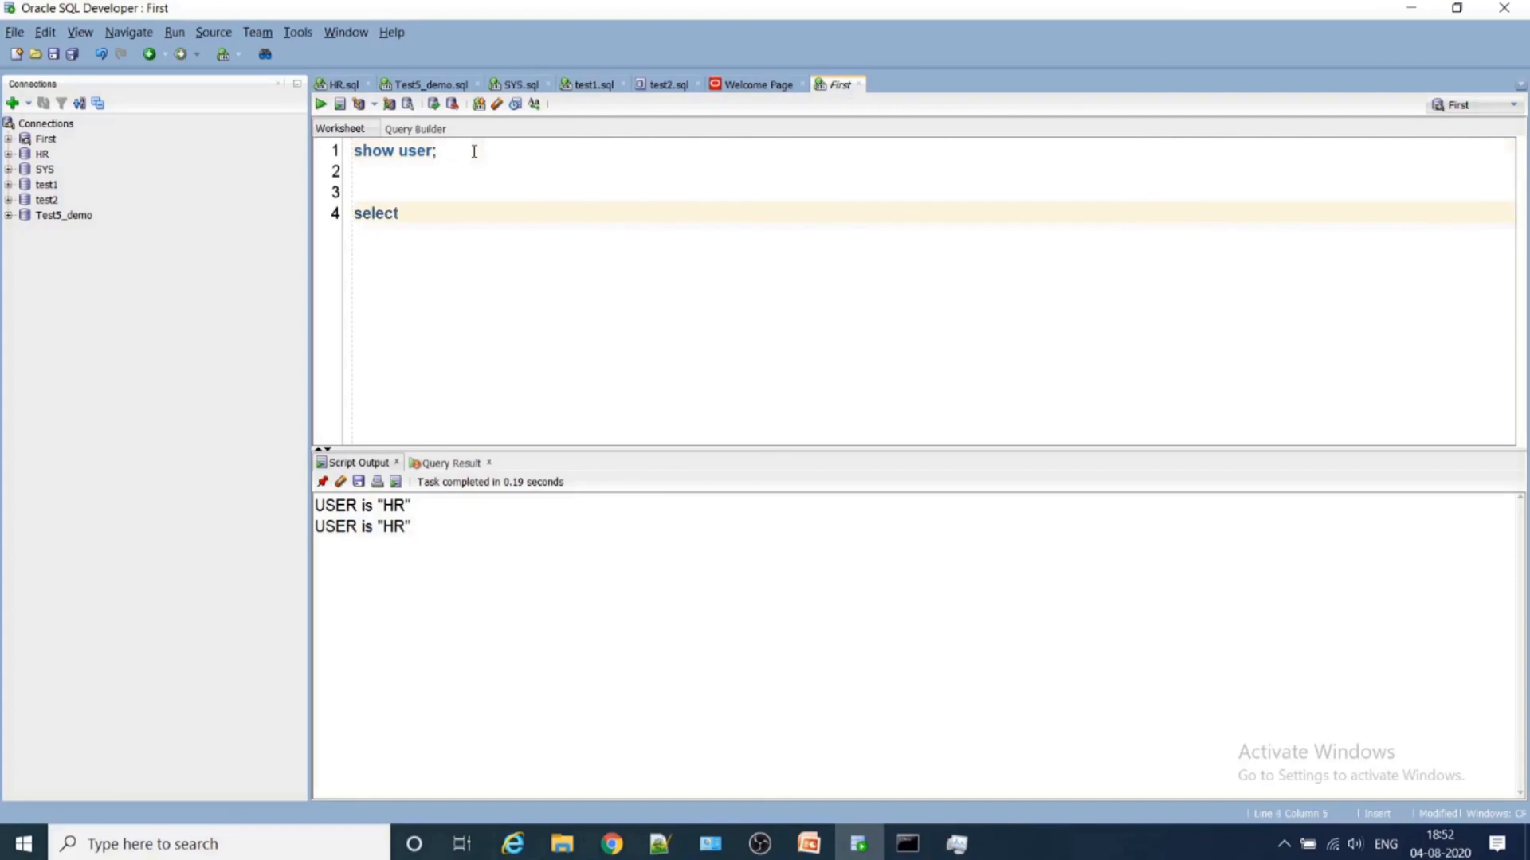
type(" sysdate from du")
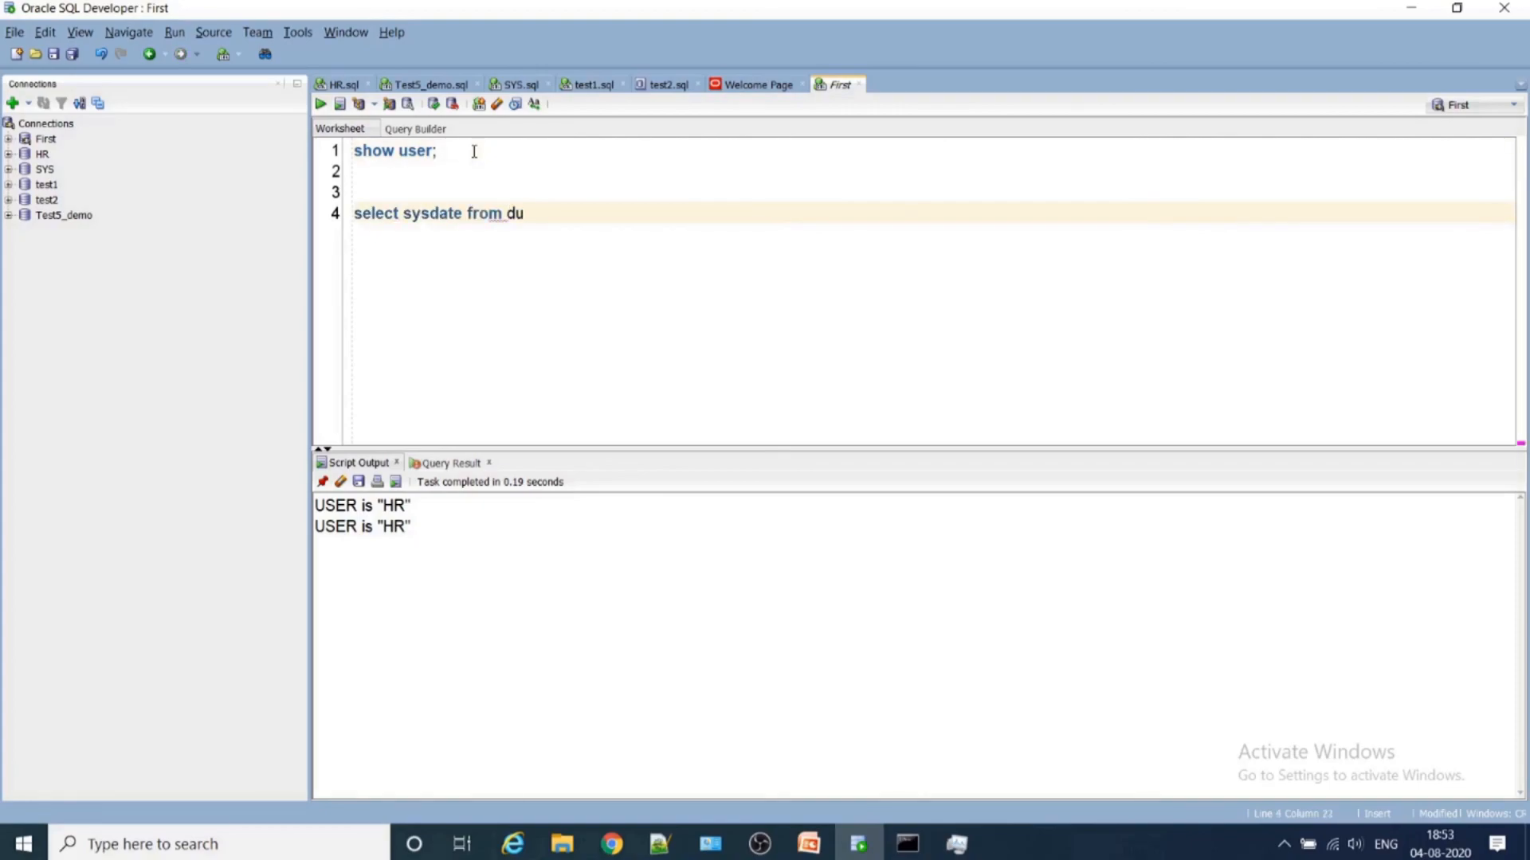
type("al;")
key("ctrl+Return")
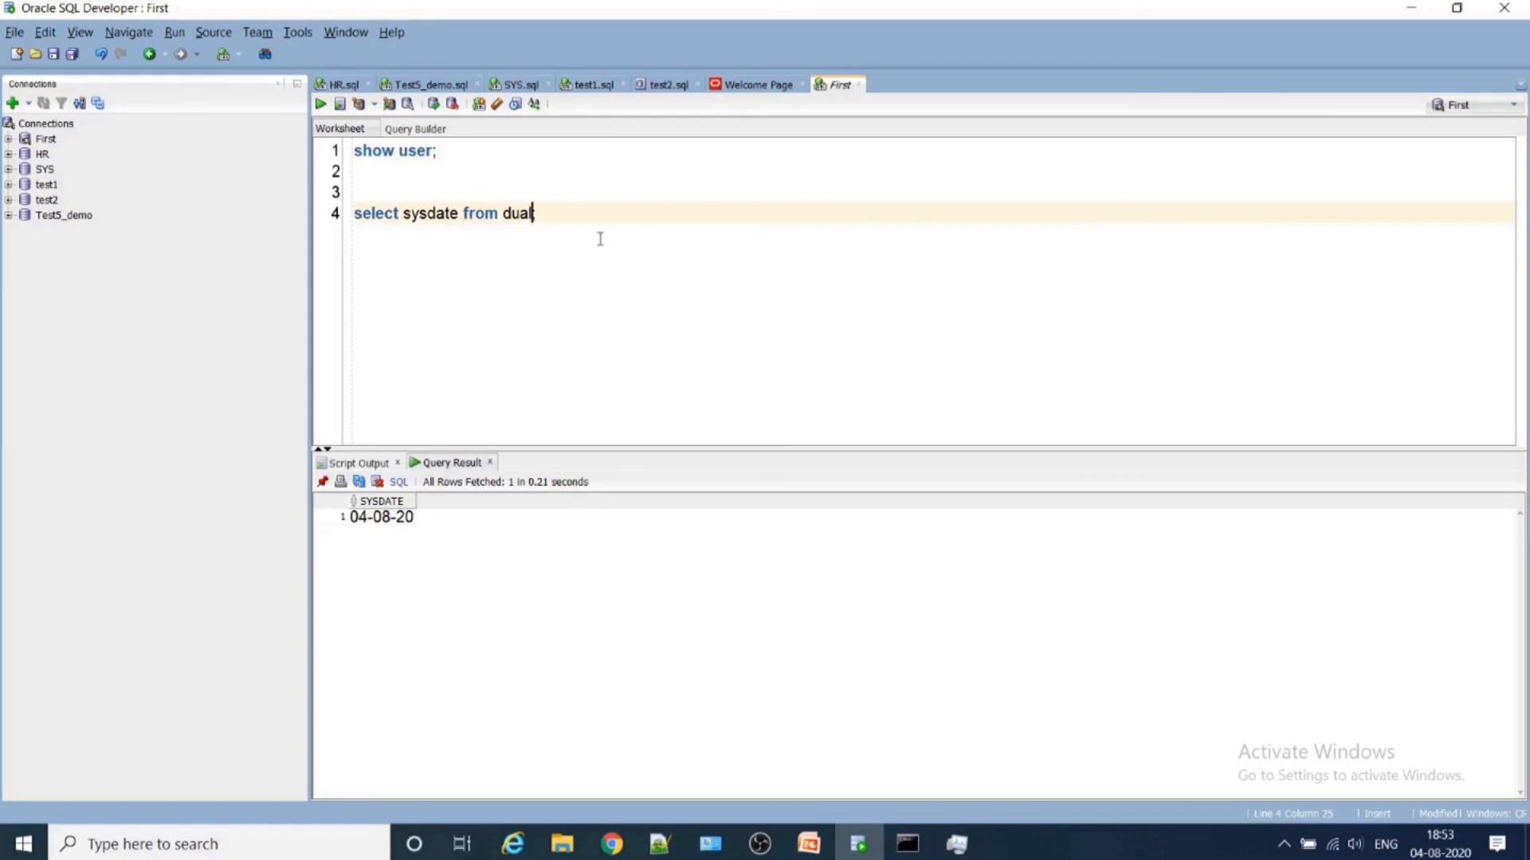
type(";")
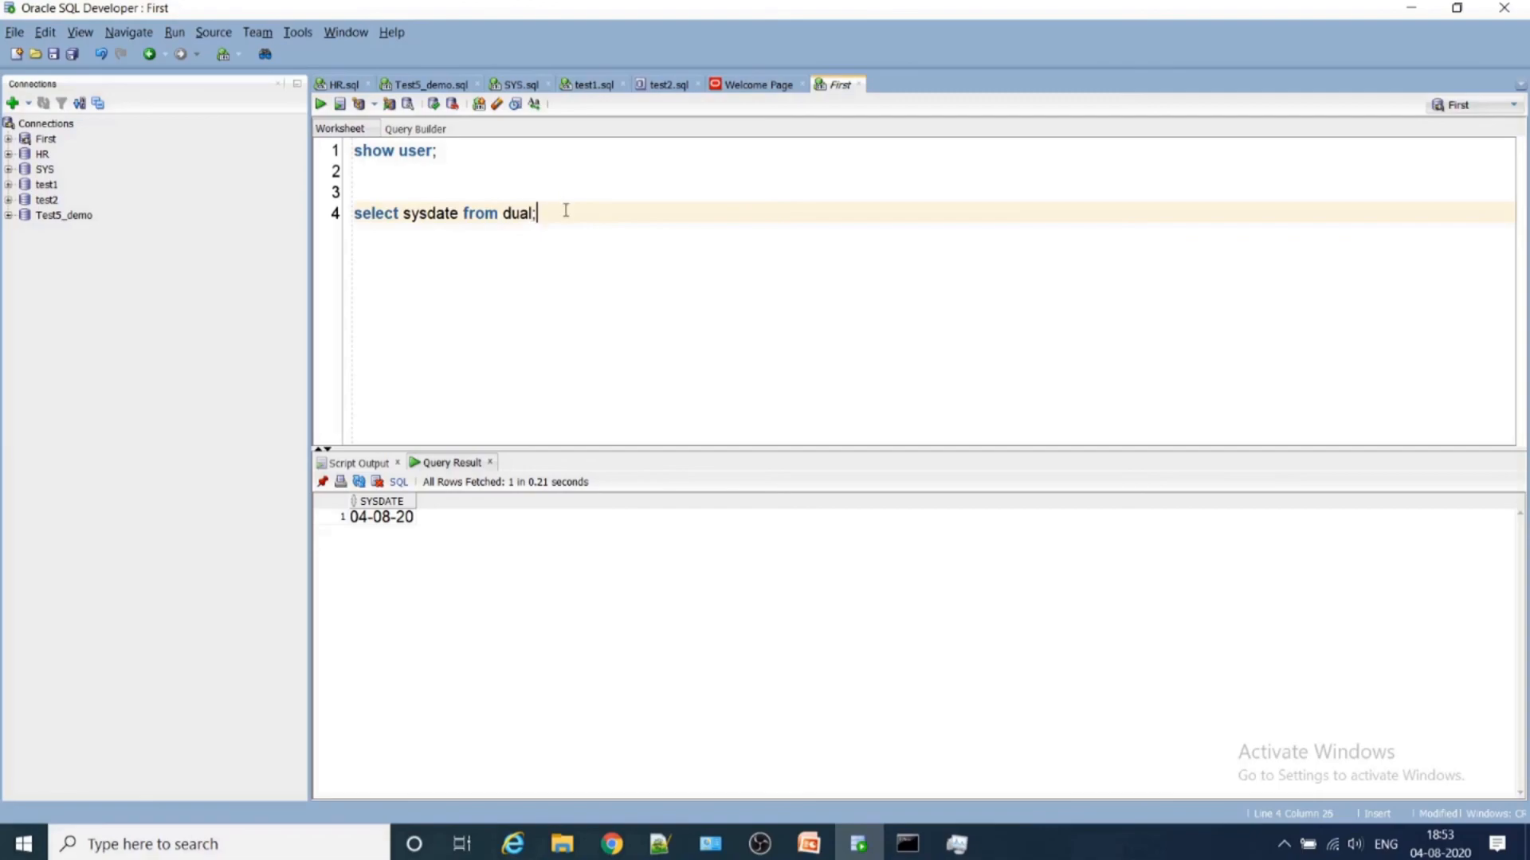